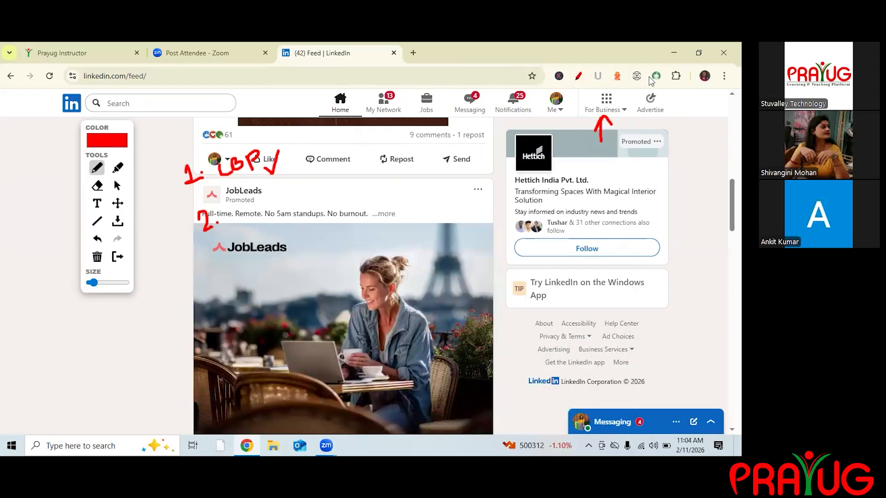
Open the Advertise link from the LinkedIn feed to reach the Campaign Manager ad accounts page.
{"action": "mouse_move", "coordinate": [676, 98]}
{"action": "left_mouse_down"}
{"action": "mouse_move", "coordinate": [681, 111]}
{"action": "mouse_move", "coordinate": [728, 95]}
{"action": "left_mouse_up"}
{"action": "mouse_move", "coordinate": [535, 173]}
{"action": "left_mouse_down"}
{"action": "mouse_move", "coordinate": [536, 193]}
{"action": "mouse_move", "coordinate": [549, 159]}
{"action": "left_mouse_up"}
{"action": "mouse_move", "coordinate": [620, 91]}
{"action": "left_mouse_down"}
{"action": "mouse_move", "coordinate": [587, 122]}
{"action": "mouse_move", "coordinate": [641, 113]}
{"action": "mouse_move", "coordinate": [618, 91]}
{"action": "left_mouse_up"}
{"action": "left_click_drag", "start_coordinate": [666, 130], "coordinate": [665, 173]}
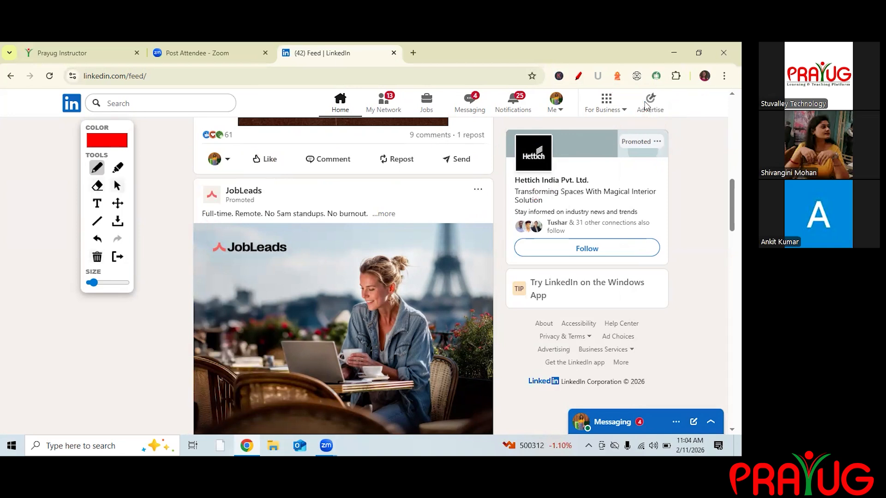
{"action": "left_click", "coordinate": [118, 185]}
{"action": "left_click", "coordinate": [646, 106]}
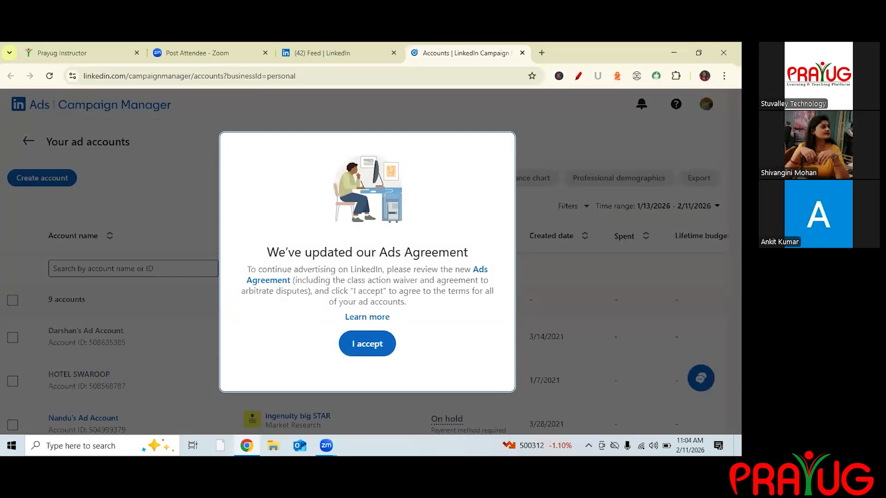
Review the existing ad accounts list, their companies and statuses.
{"action": "left_click", "coordinate": [368, 344]}
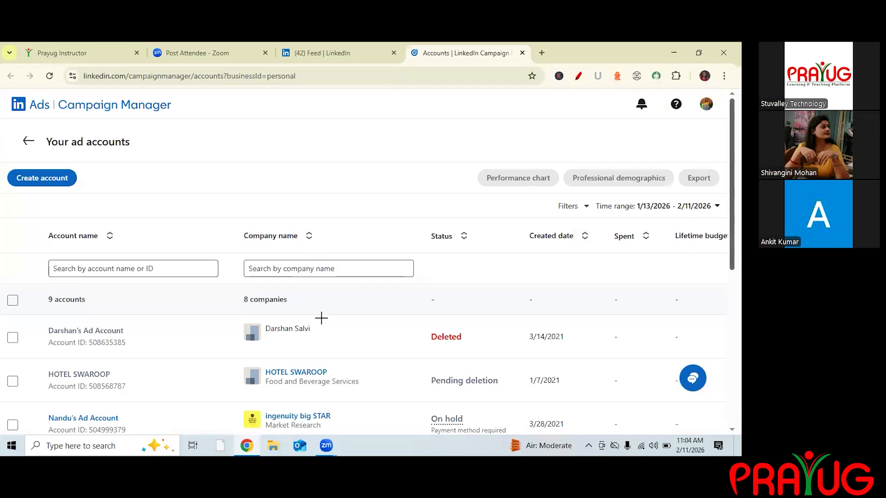
{"action": "scroll", "coordinate": [318, 318], "scroll_direction": "down", "scroll_amount": 2}
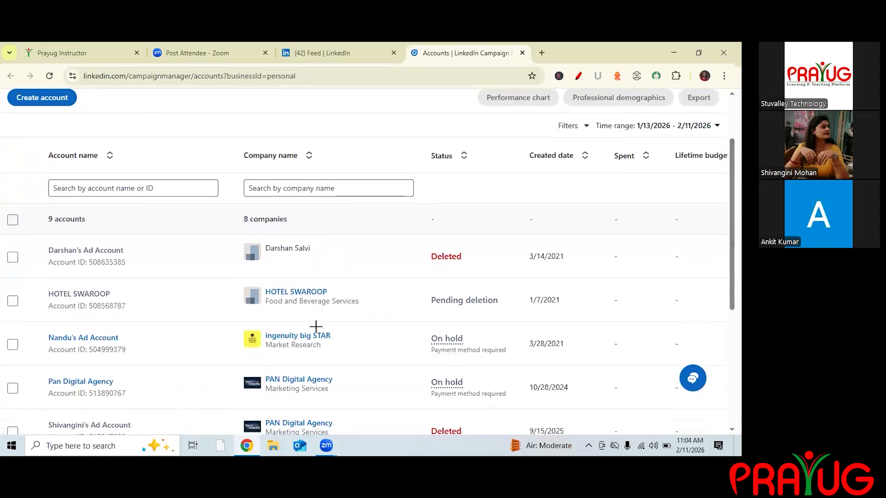
{"action": "left_click", "coordinate": [578, 76]}
{"action": "mouse_move", "coordinate": [306, 241]}
{"action": "left_mouse_down"}
{"action": "mouse_move", "coordinate": [334, 257]}
{"action": "mouse_move", "coordinate": [312, 260]}
{"action": "mouse_move", "coordinate": [339, 305]}
{"action": "mouse_move", "coordinate": [316, 328]}
{"action": "mouse_move", "coordinate": [317, 351]}
{"action": "left_mouse_up"}
{"action": "left_click_drag", "start_coordinate": [300, 323], "coordinate": [287, 377]}
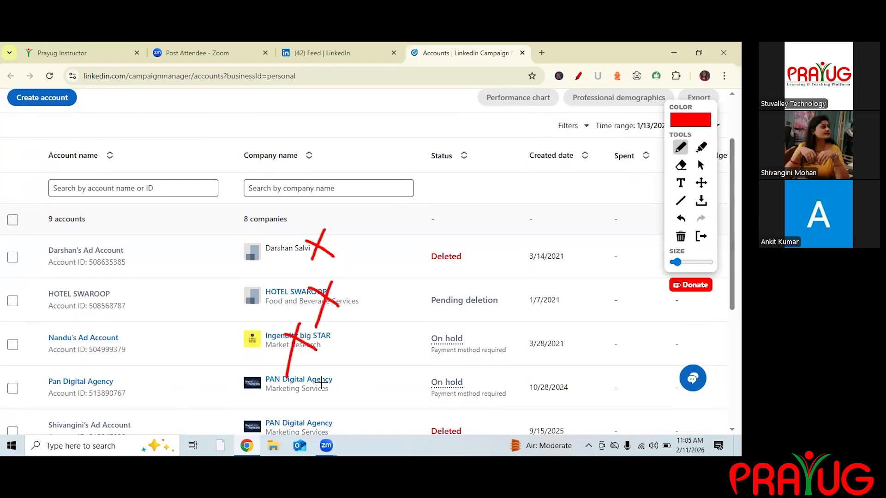
{"action": "left_click", "coordinate": [701, 165]}
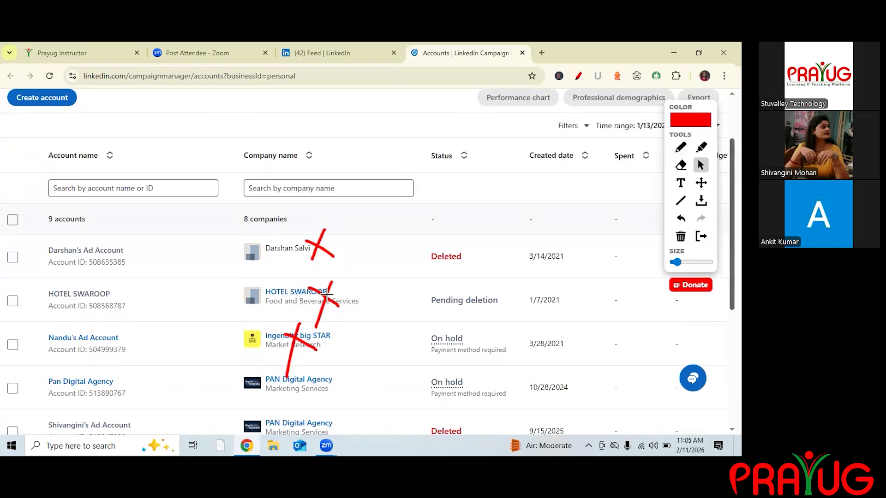
{"action": "scroll", "coordinate": [297, 213], "scroll_direction": "down", "scroll_amount": 5}
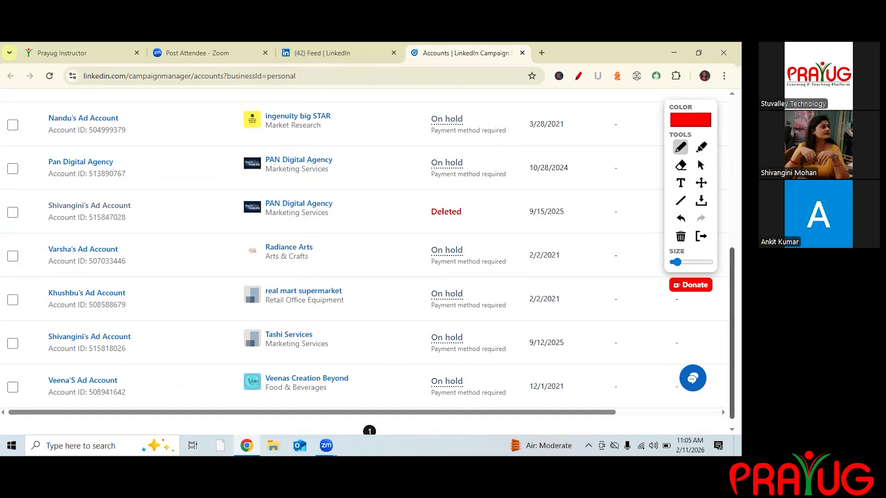
{"action": "left_click", "coordinate": [701, 165]}
{"action": "scroll", "coordinate": [44, 183], "scroll_direction": "up", "scroll_amount": 6}
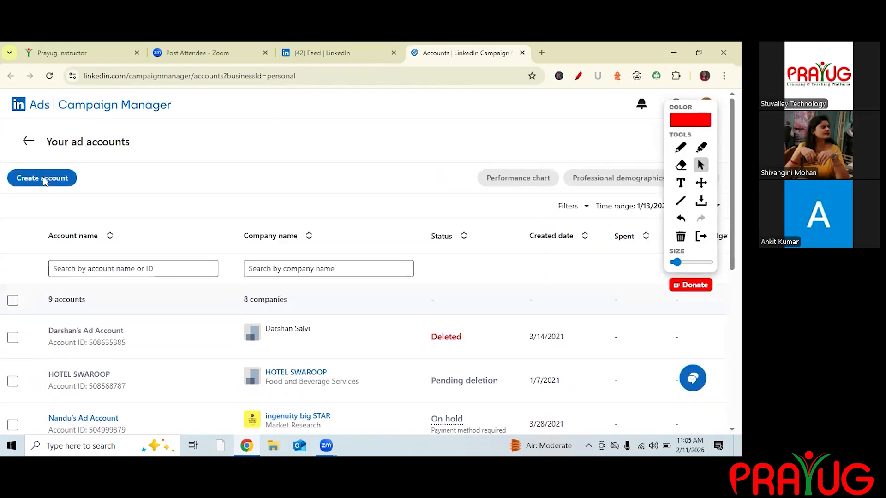
Start creating a new ad account, keeping the suggested account name.
{"action": "left_click", "coordinate": [681, 148]}
{"action": "left_click", "coordinate": [701, 165]}
{"action": "left_click", "coordinate": [42, 178]}
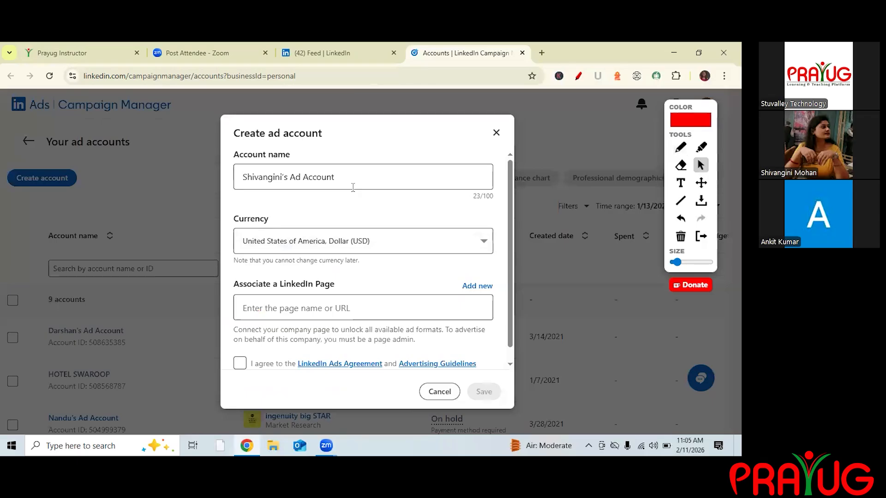
{"action": "left_click", "coordinate": [353, 188]}
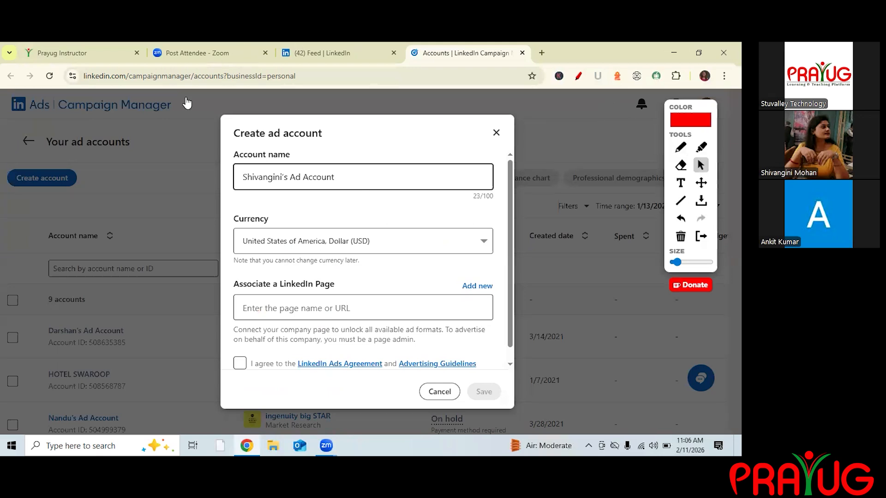
Show the For Business menu on the LinkedIn feed tab, then return to the Campaign Manager tab.
{"action": "left_click", "coordinate": [339, 53]}
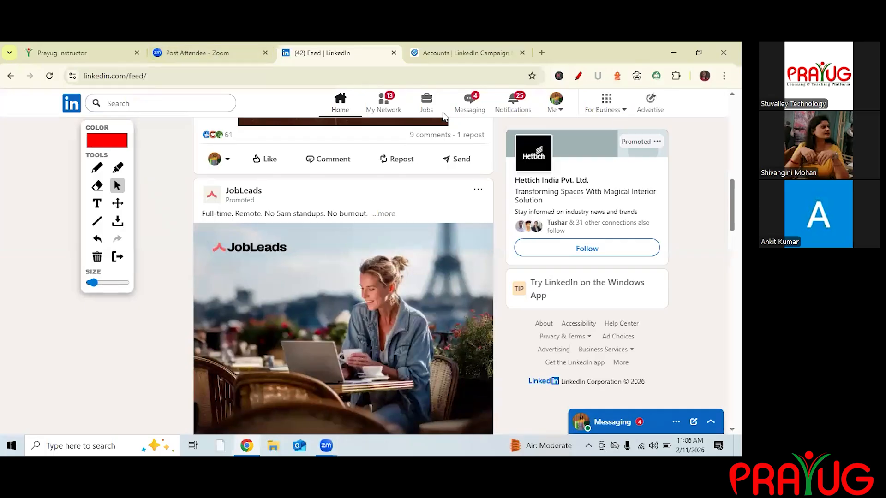
{"action": "left_click", "coordinate": [97, 167]}
{"action": "left_click_drag", "start_coordinate": [639, 105], "coordinate": [671, 98]}
{"action": "left_click", "coordinate": [118, 186]}
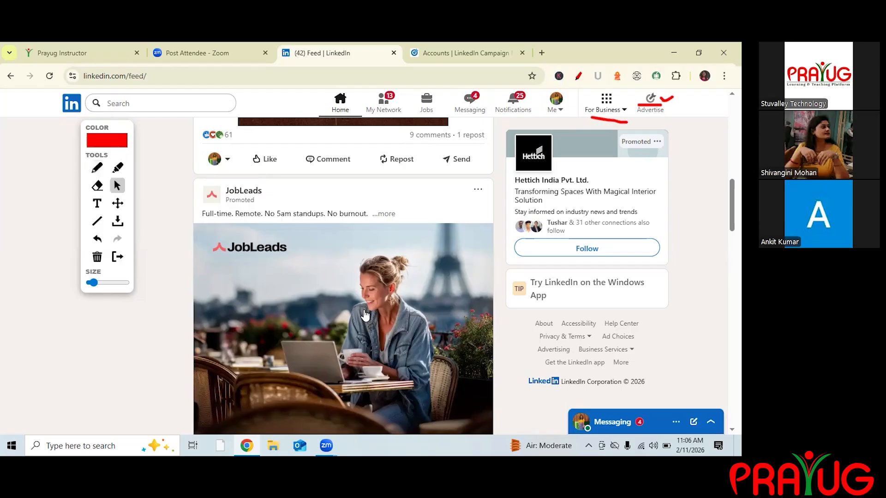
{"action": "left_click", "coordinate": [606, 104]}
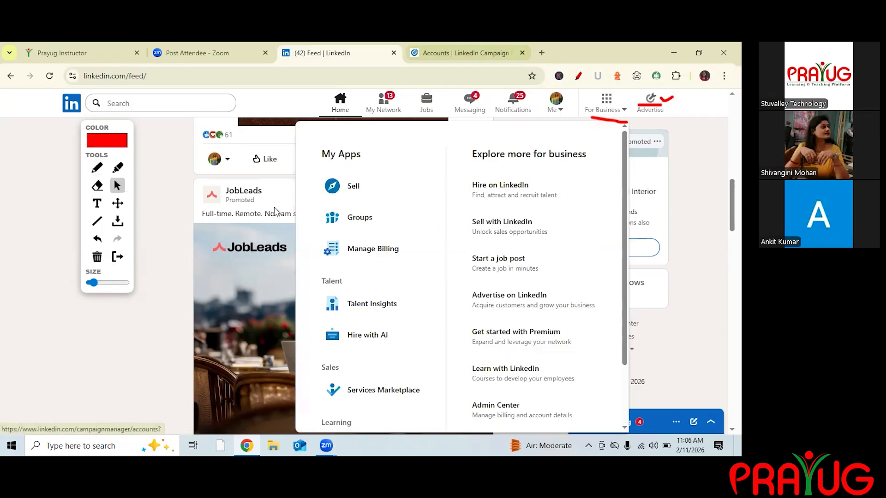
{"action": "key", "text": "ctrl+Tab"}
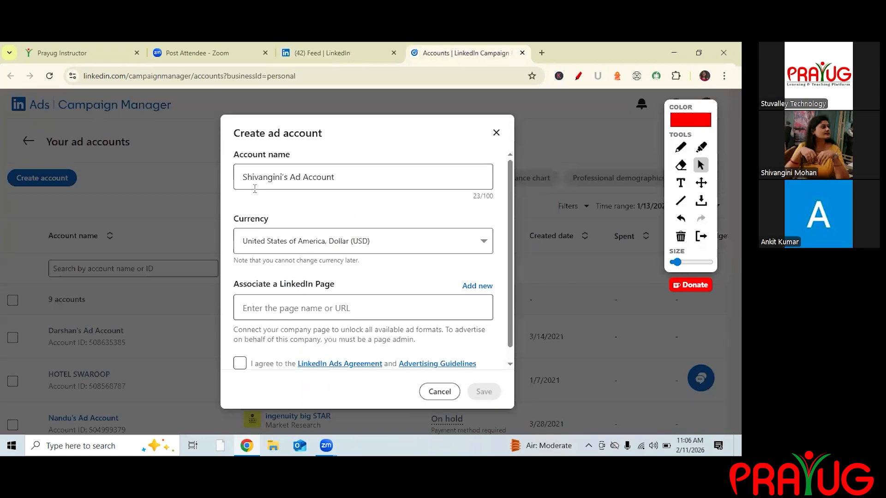
Set the new ad account's currency to India, Rupee (INR).
{"action": "left_click", "coordinate": [255, 189]}
{"action": "left_click", "coordinate": [483, 242]}
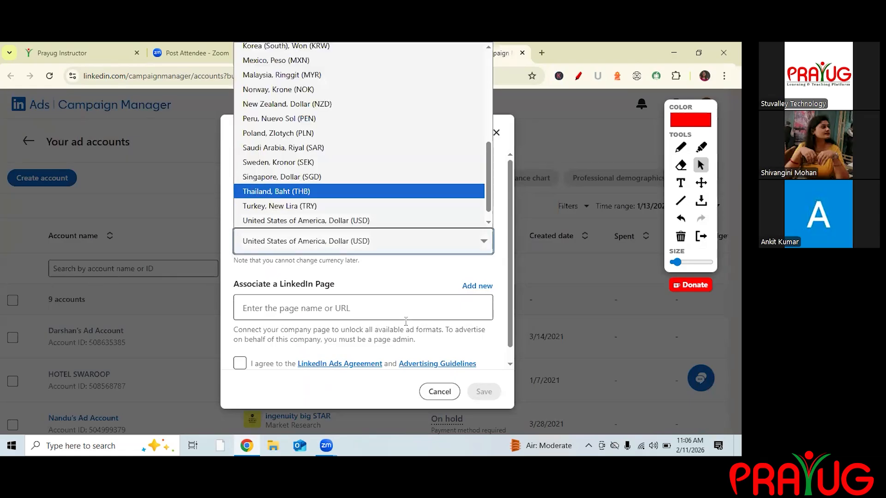
{"action": "key", "text": "i"}
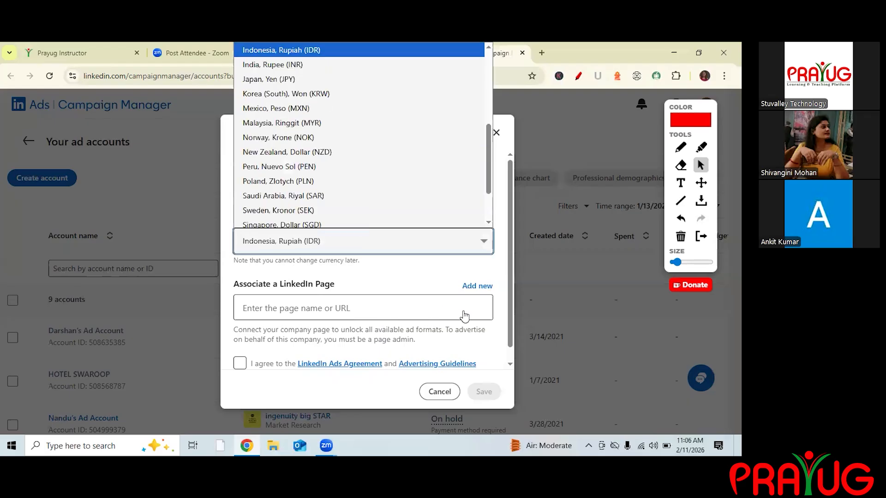
{"action": "key", "text": "Return"}
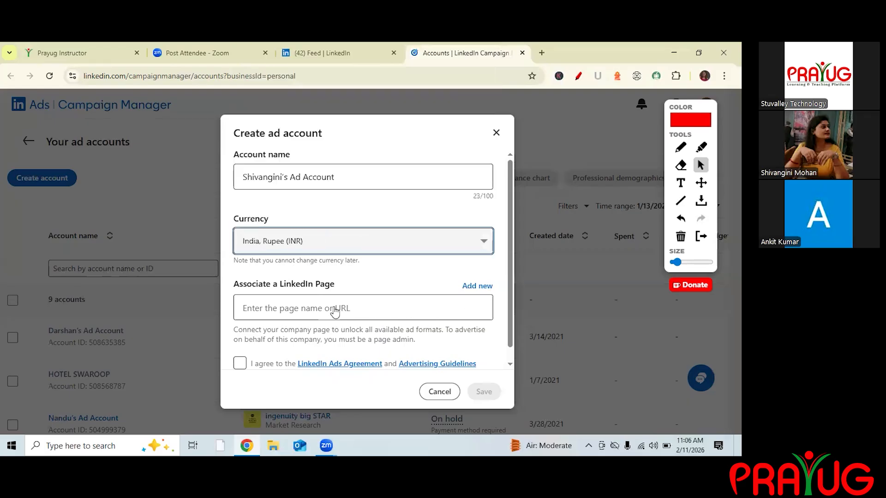
Associate the advertising-services company page you administer and agree to the LinkedIn Ads Agreement and Advertising Guidelines.
{"action": "left_click", "coordinate": [298, 319]}
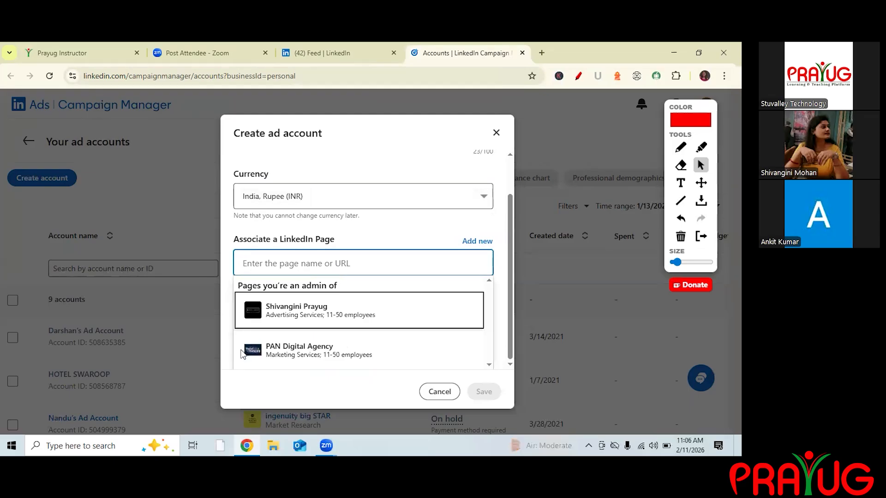
{"action": "key", "text": "Return"}
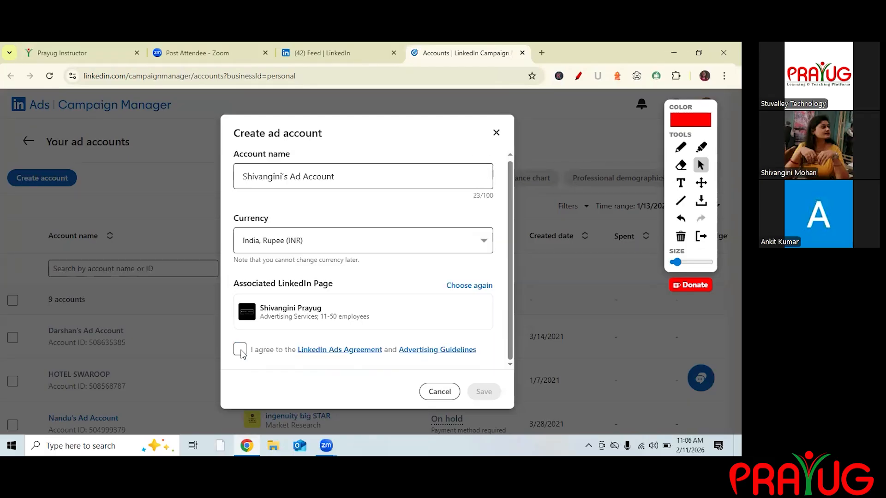
{"action": "left_click", "coordinate": [240, 350]}
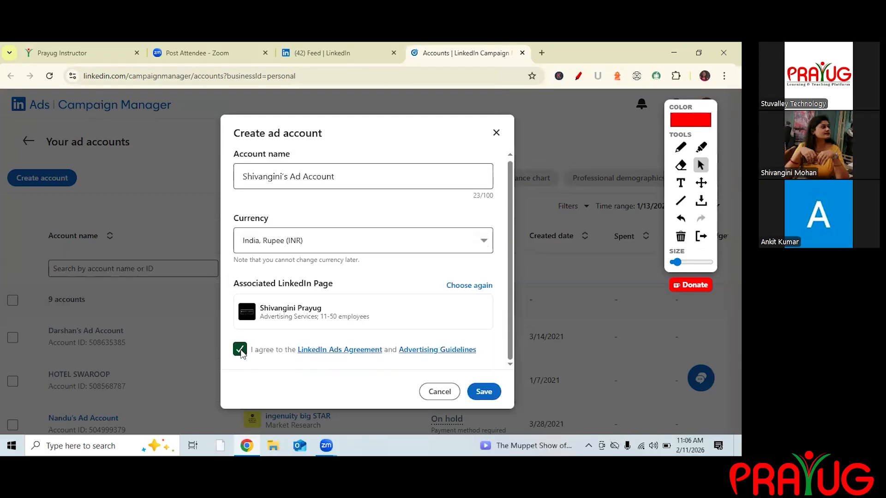
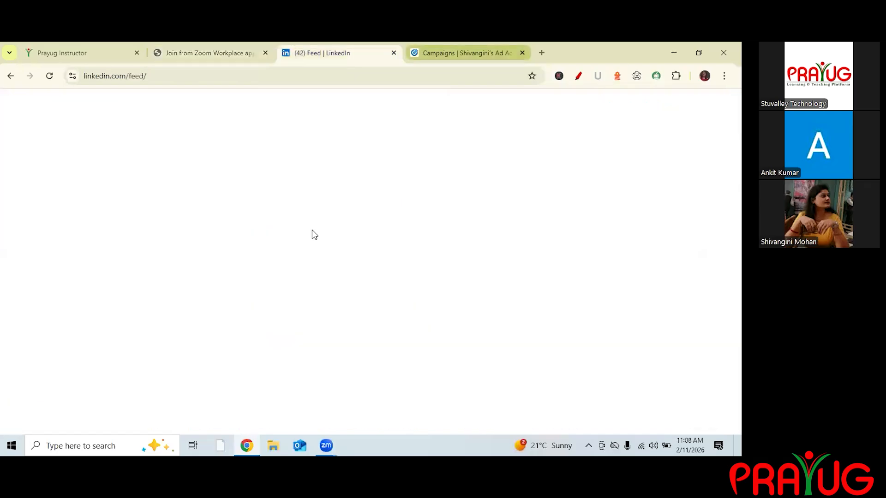
{"action": "key", "text": "ctrl+Tab"}
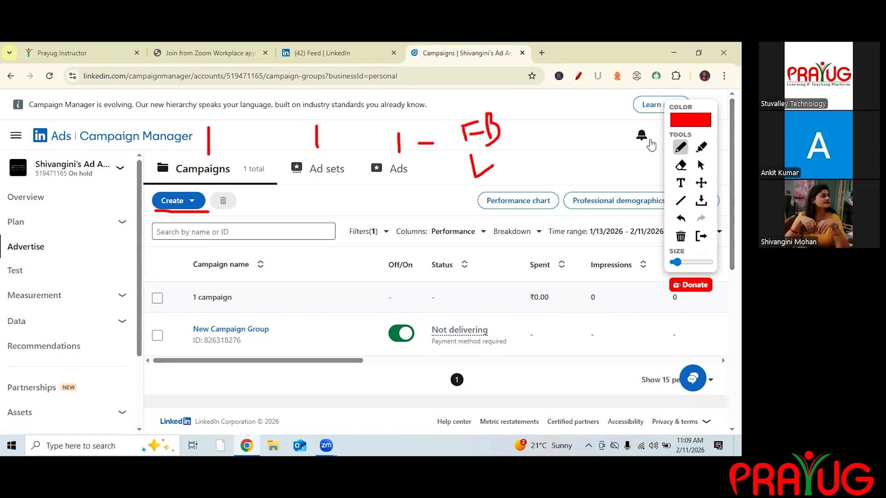
{"action": "left_click", "coordinate": [701, 165]}
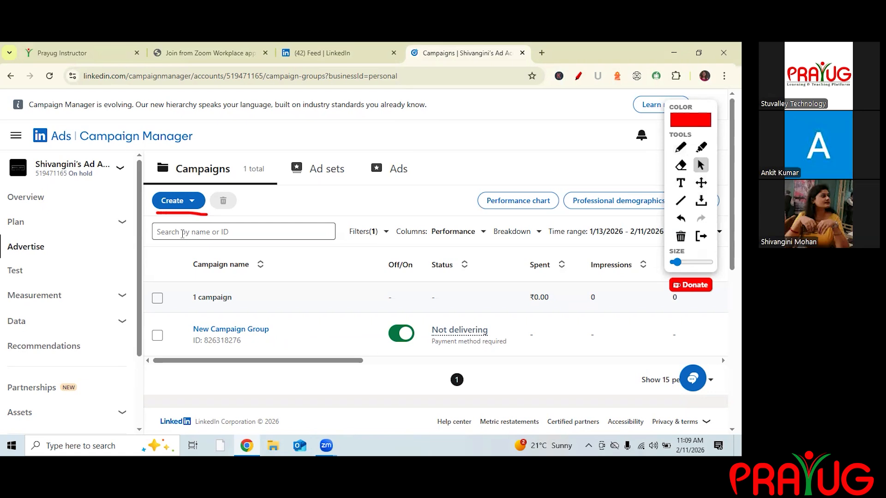
{"action": "left_click", "coordinate": [180, 201]}
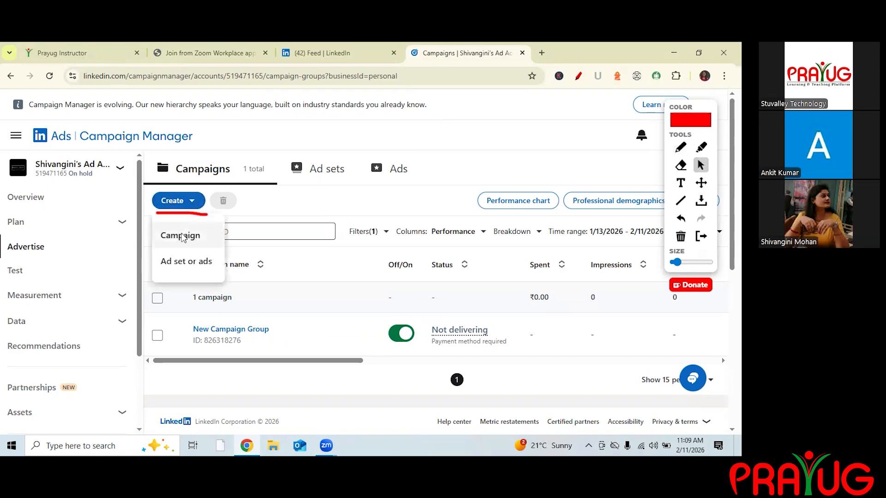
{"action": "left_click", "coordinate": [183, 237]}
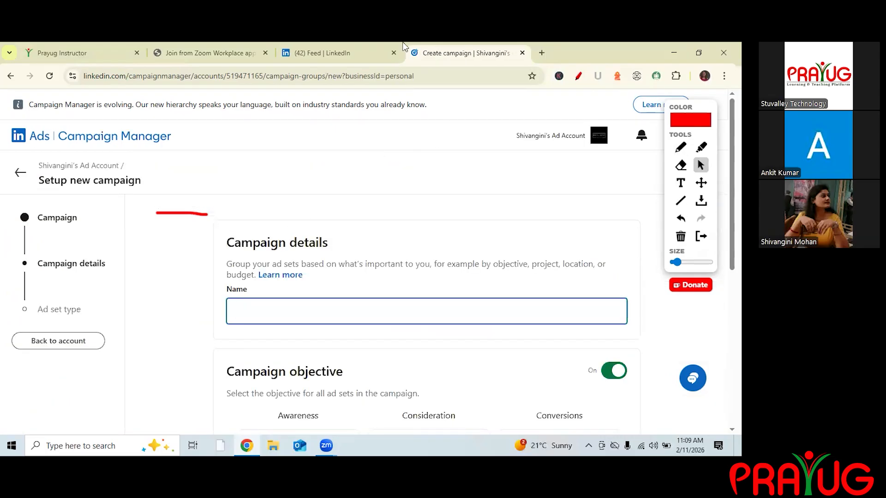
{"action": "left_click", "coordinate": [626, 192]}
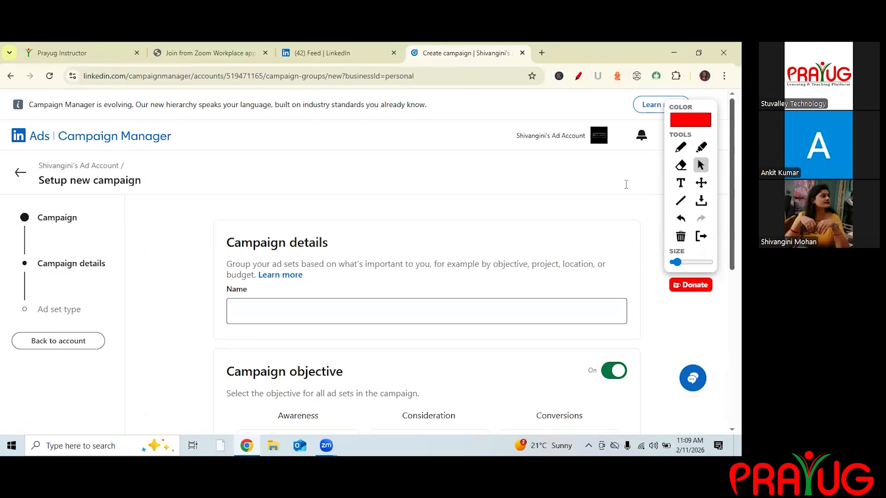
{"action": "scroll", "coordinate": [627, 184], "scroll_direction": "down", "scroll_amount": 2}
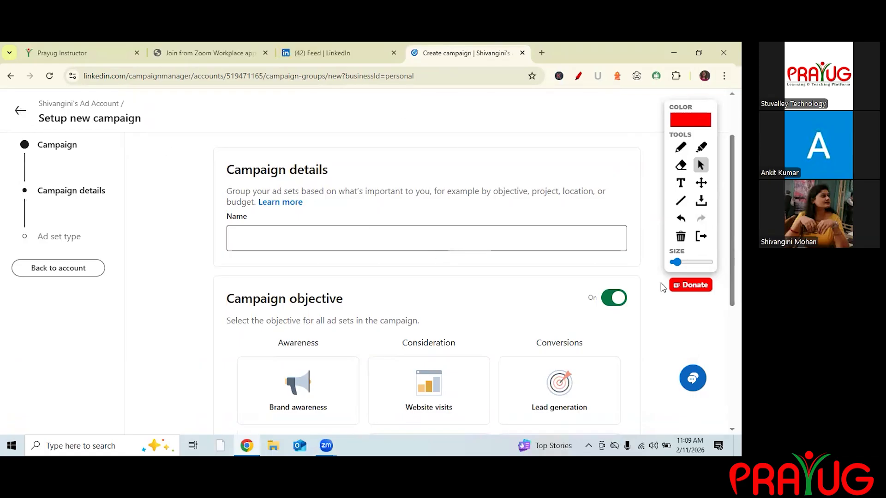
{"action": "left_click", "coordinate": [633, 171]}
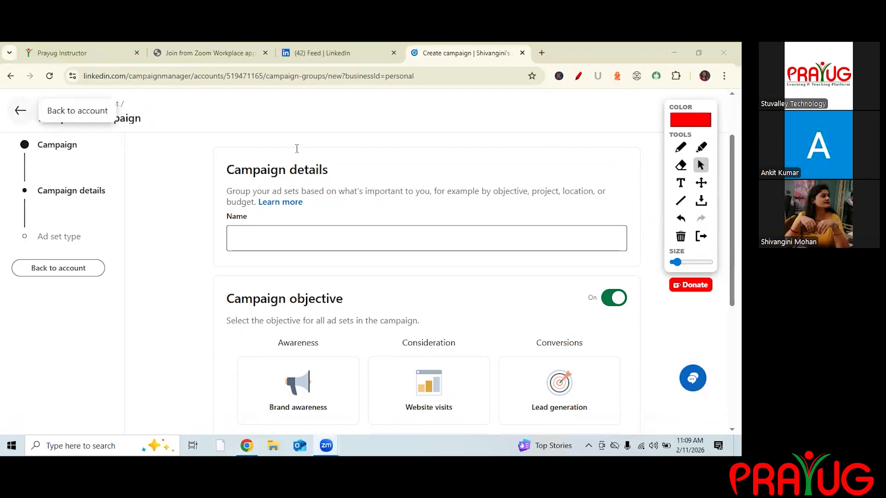
{"action": "left_click", "coordinate": [20, 110]}
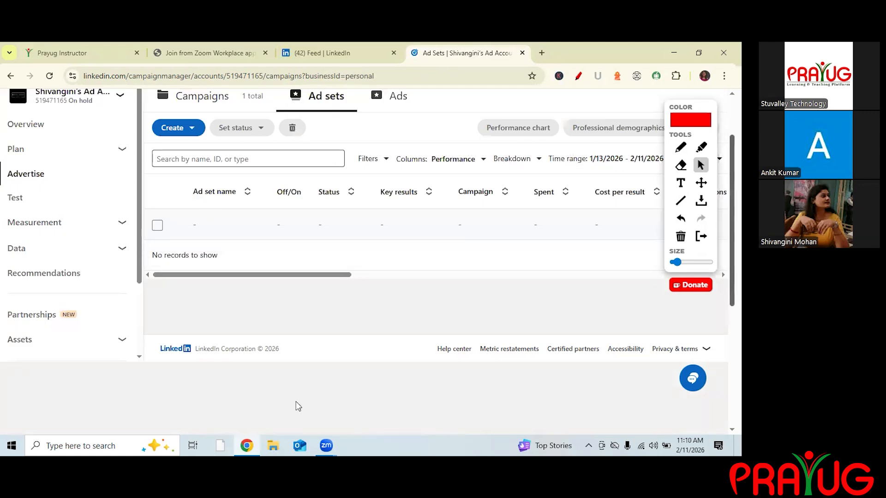
Open the list of administered pages in the Create ad account dialog.
{"action": "scroll", "coordinate": [243, 412], "scroll_direction": "up", "scroll_amount": 2}
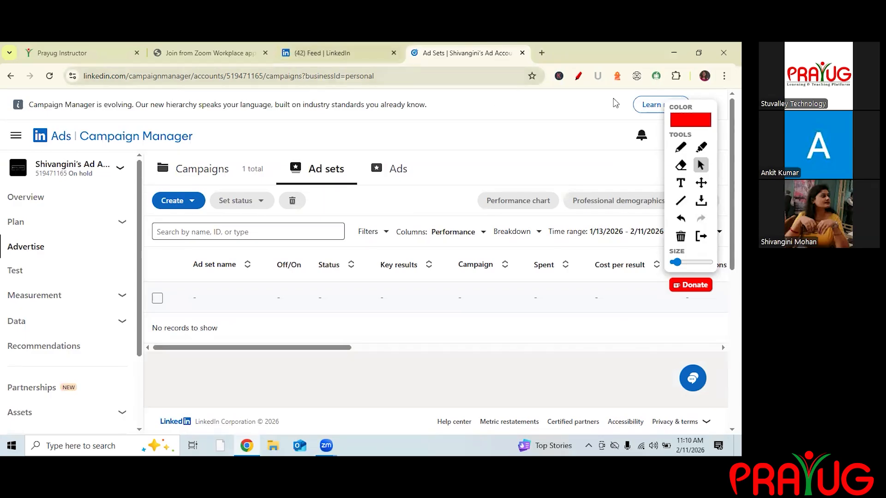
{"action": "left_click", "coordinate": [322, 53]}
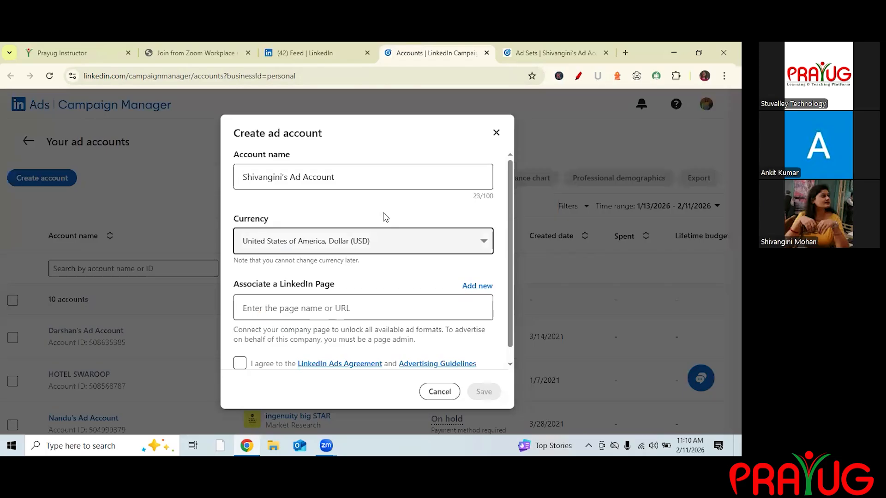
{"action": "left_click", "coordinate": [248, 317]}
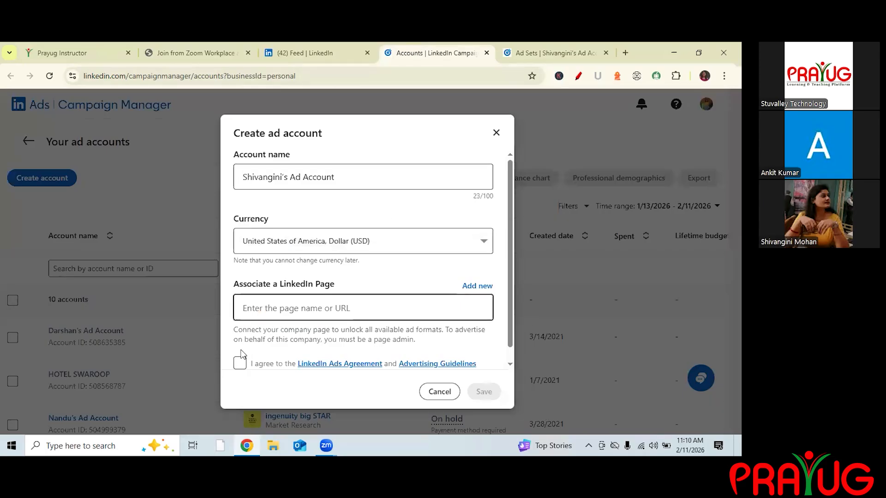
{"action": "left_click", "coordinate": [490, 401]}
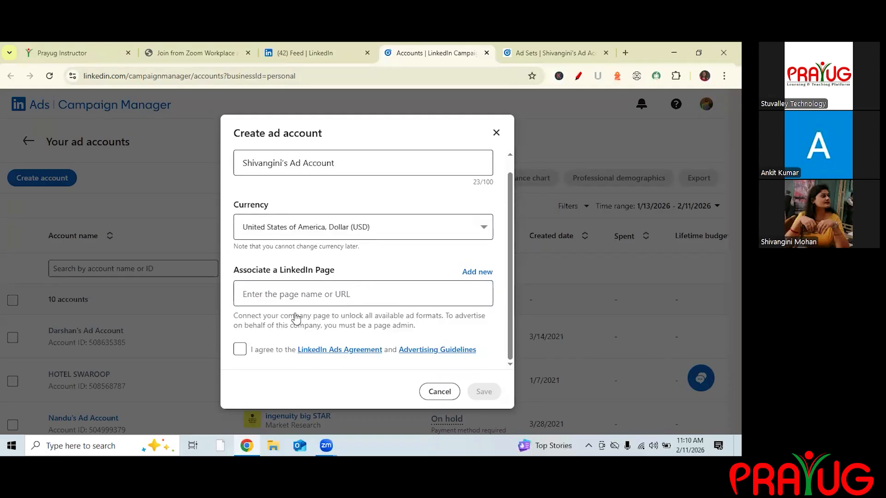
{"action": "left_click", "coordinate": [295, 298]}
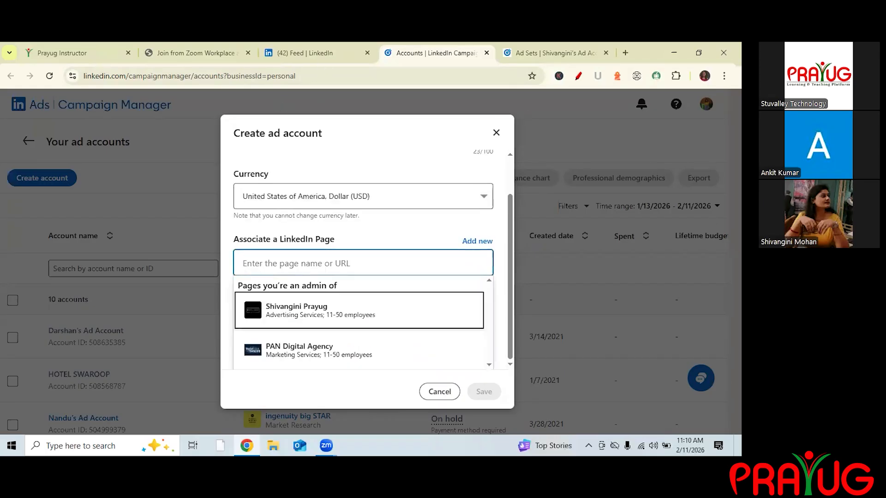
Review the pages you administer in the sidebar of the LinkedIn feed tab.
{"action": "left_click", "coordinate": [305, 52]}
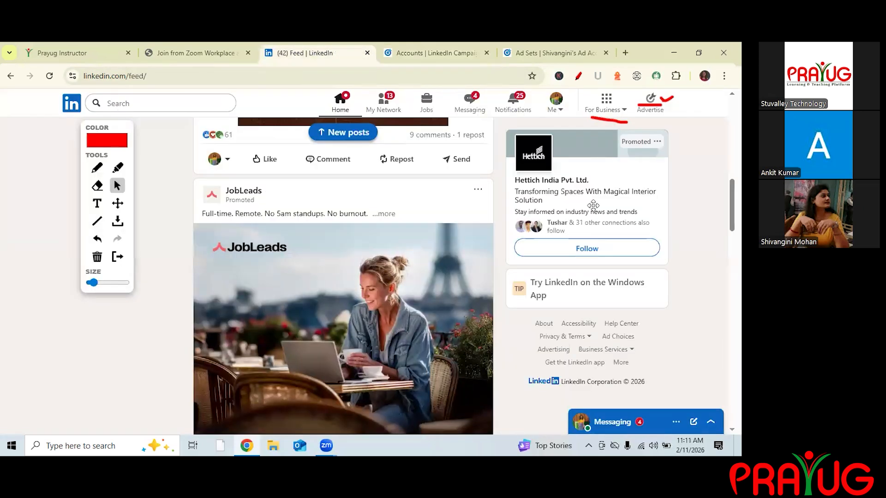
{"action": "scroll", "coordinate": [105, 185], "scroll_direction": "up", "scroll_amount": 3}
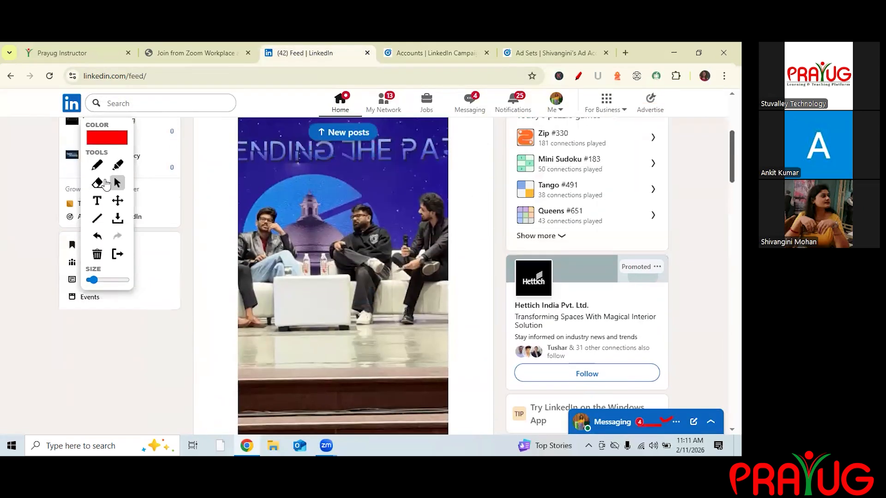
{"action": "scroll", "coordinate": [106, 183], "scroll_direction": "up", "scroll_amount": 3}
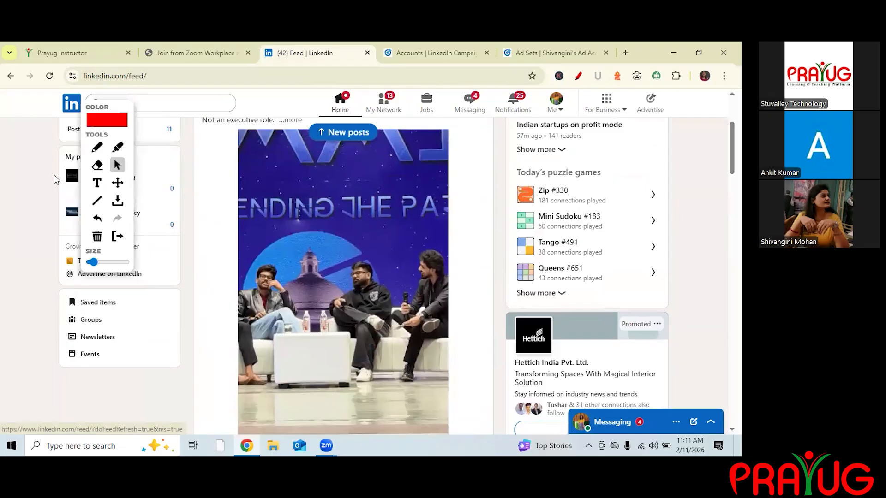
{"action": "mouse_move", "coordinate": [104, 186]}
{"action": "left_mouse_down"}
{"action": "mouse_move", "coordinate": [260, 267]}
{"action": "mouse_move", "coordinate": [613, 289]}
{"action": "left_mouse_up"}
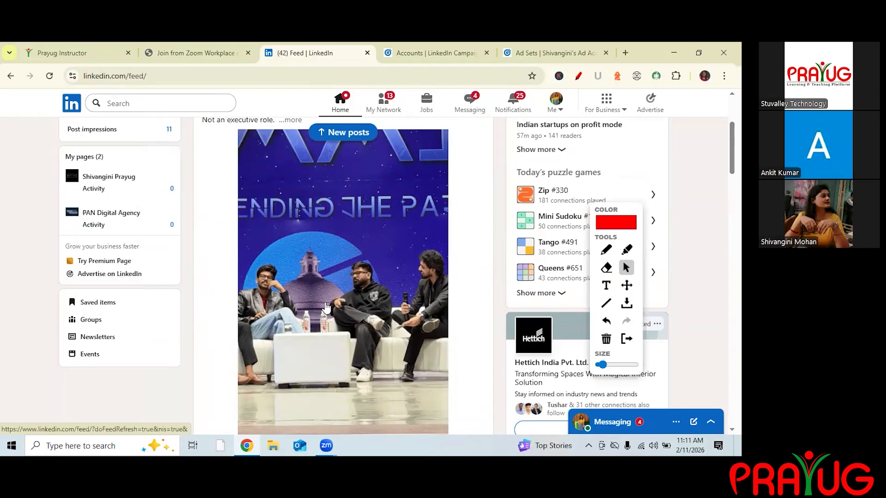
Pick the advertising-services page and accept the Ads Agreement, closing the dialog without saving.
{"action": "key", "text": "ctrl+Tab"}
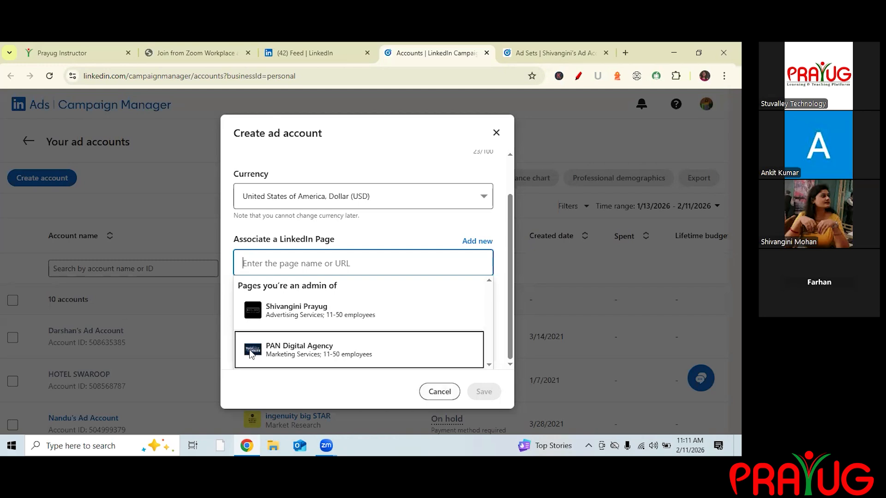
{"action": "key", "text": "Return"}
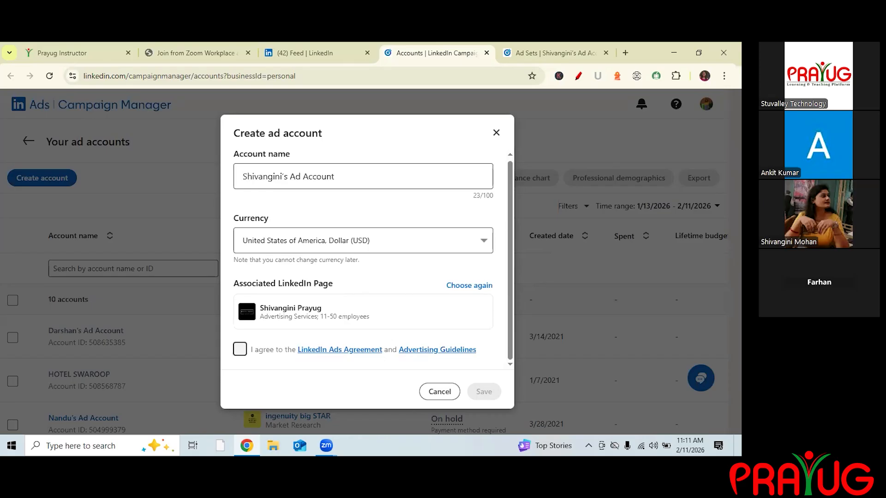
{"action": "left_click", "coordinate": [240, 350]}
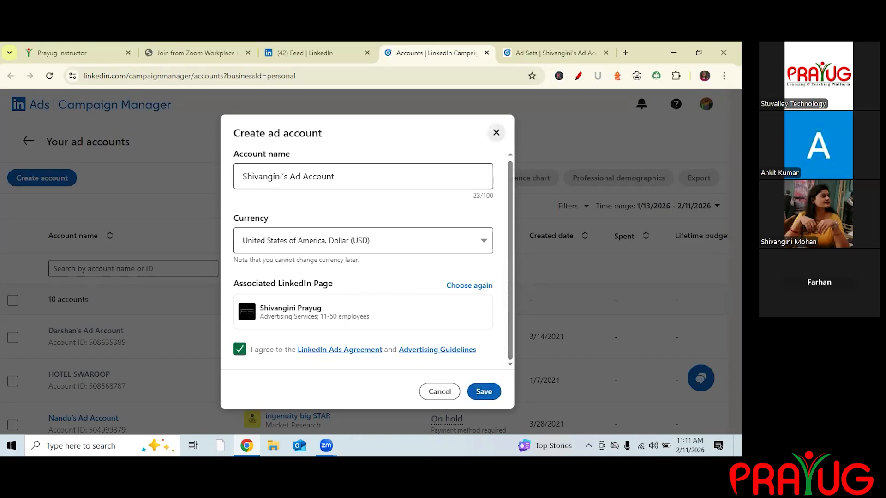
{"action": "left_click", "coordinate": [496, 133]}
Locate the newly created ad account and its associated page in the accounts list.
{"action": "scroll", "coordinate": [360, 309], "scroll_direction": "down", "scroll_amount": 5}
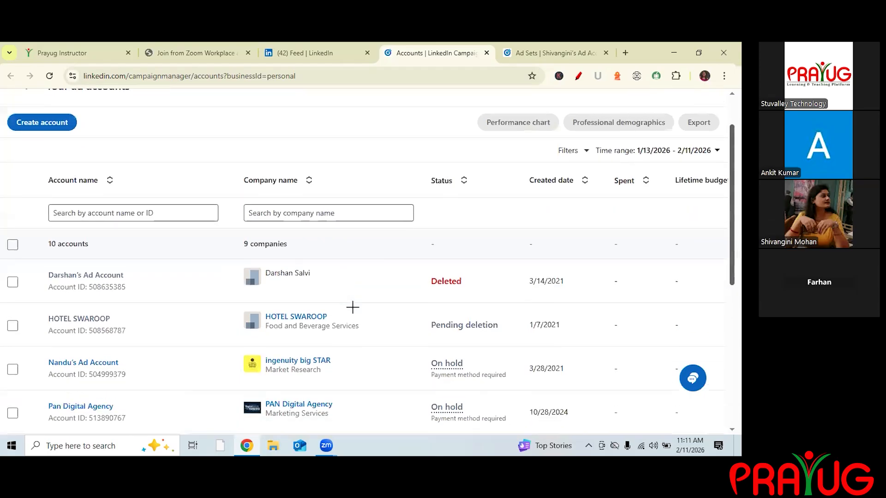
{"action": "scroll", "coordinate": [46, 307], "scroll_direction": "down", "scroll_amount": 2}
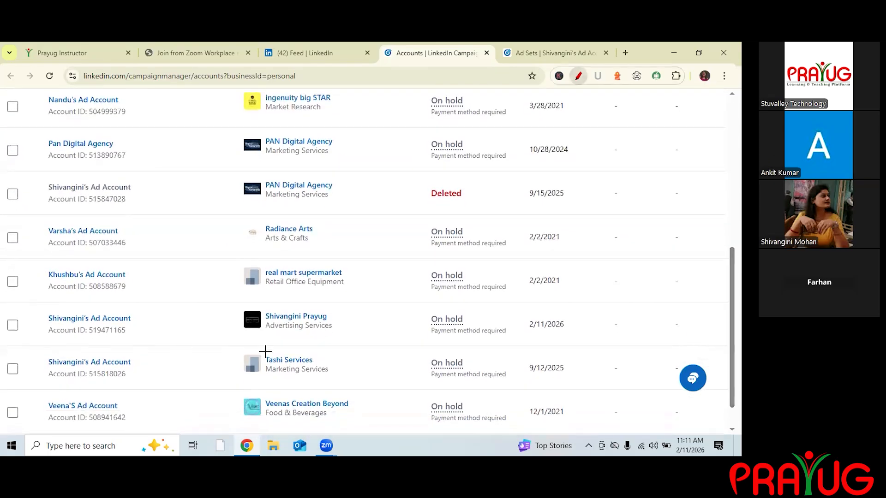
{"action": "left_click_drag", "start_coordinate": [355, 352], "coordinate": [353, 345]}
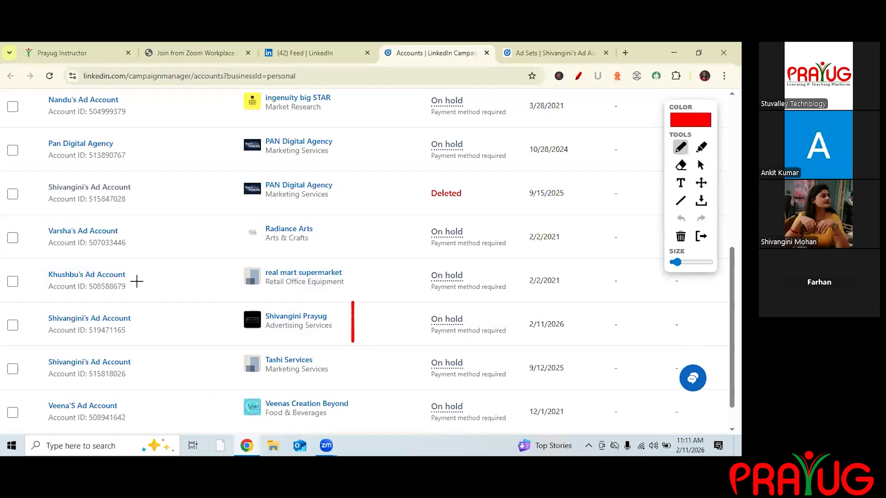
{"action": "left_click_drag", "start_coordinate": [38, 304], "coordinate": [355, 308]}
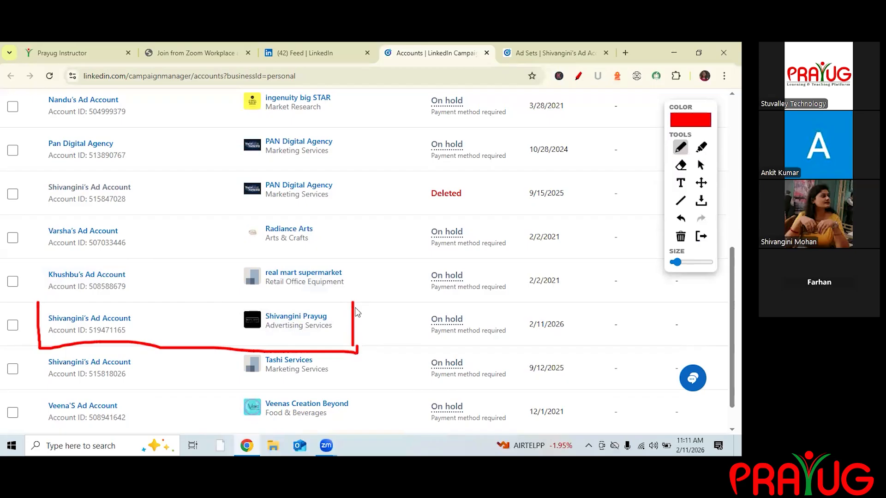
{"action": "left_click", "coordinate": [680, 148]}
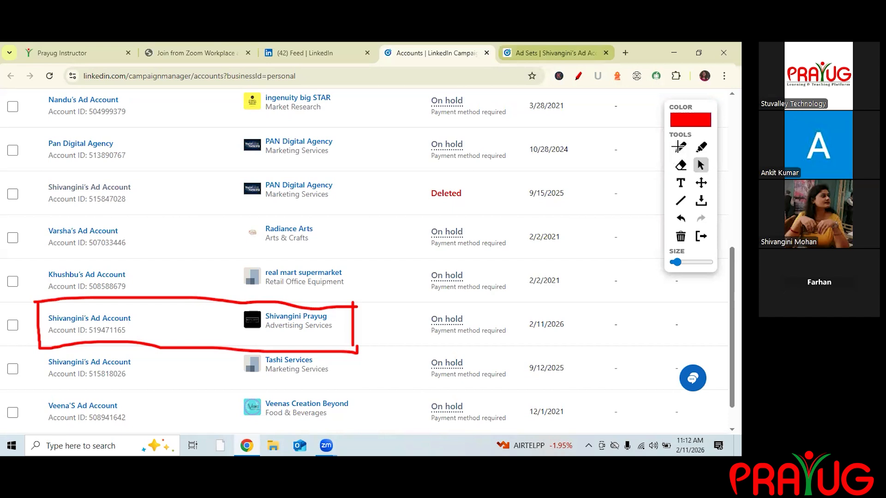
Start creating a new campaign in the new ad account.
{"action": "key", "text": "ctrl+Tab"}
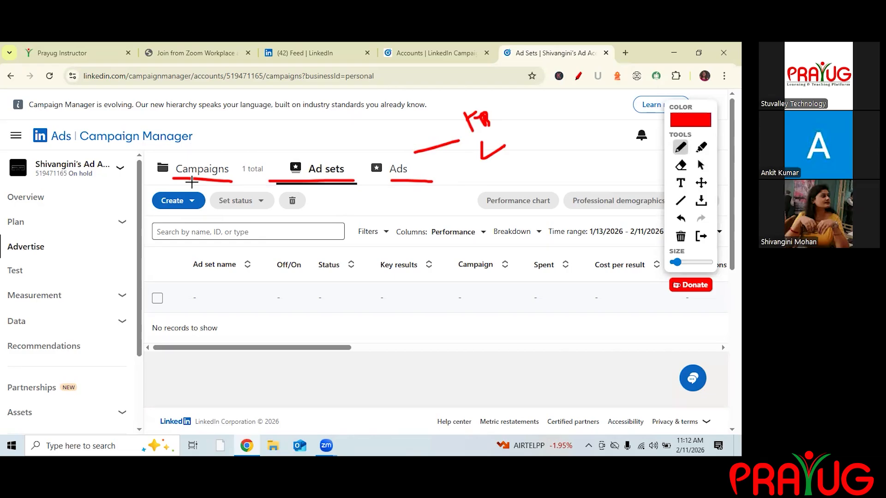
{"action": "left_click", "coordinate": [681, 236]}
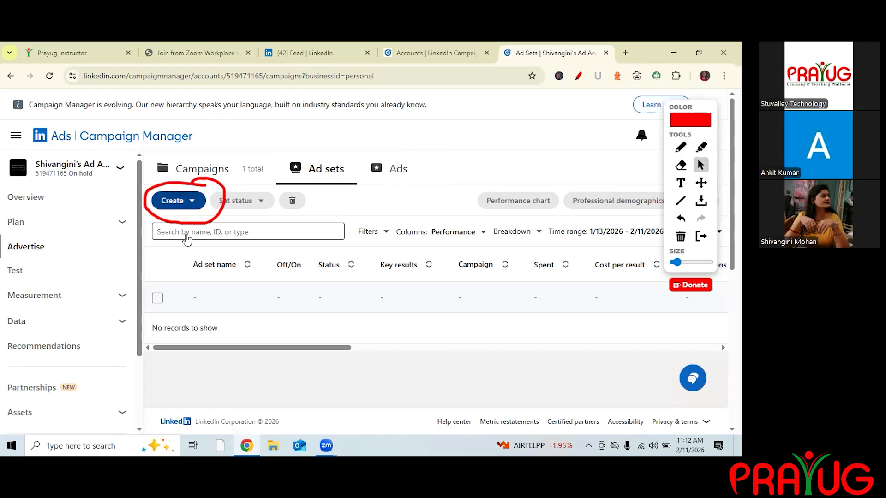
{"action": "left_click", "coordinate": [178, 201]}
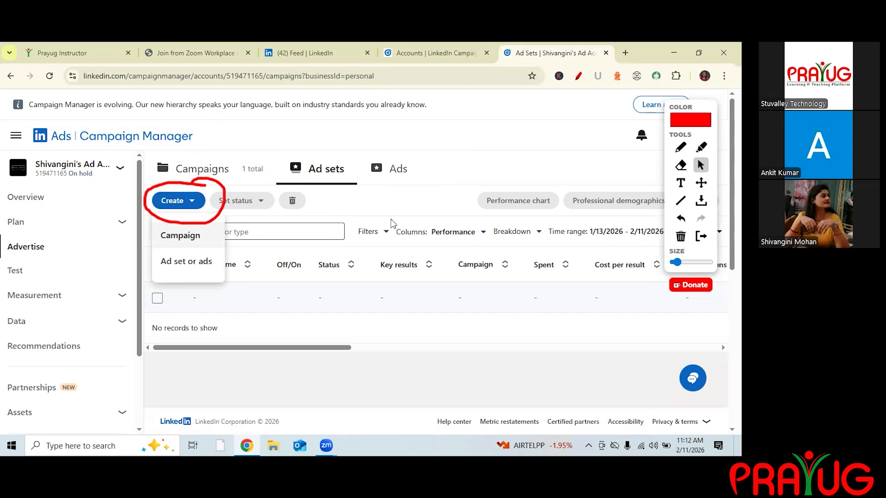
{"action": "left_click", "coordinate": [181, 236]}
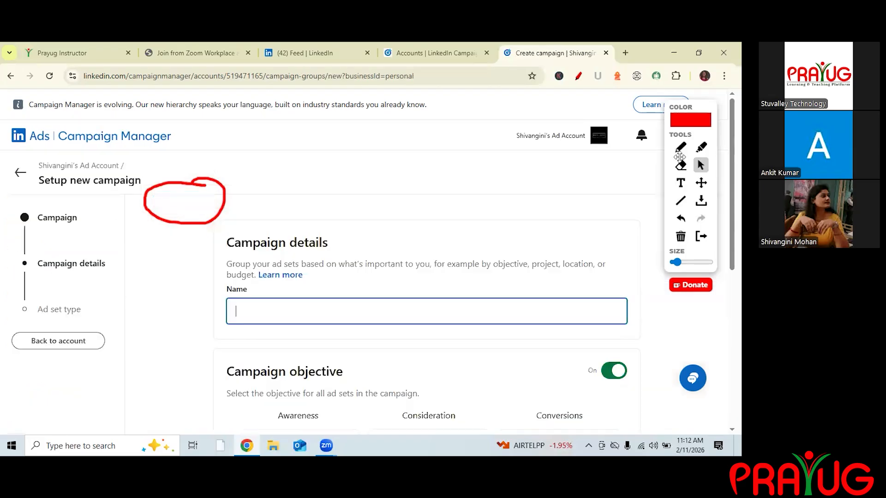
{"action": "left_click", "coordinate": [681, 237]}
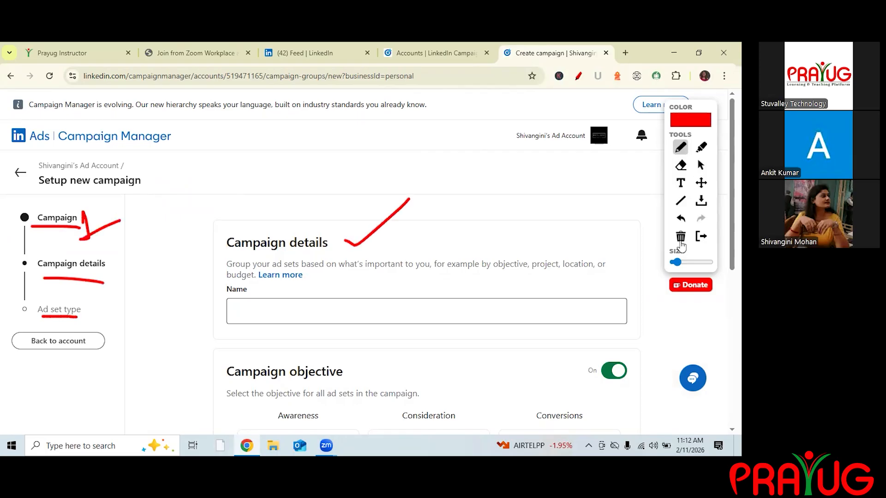
{"action": "left_click", "coordinate": [701, 166]}
{"action": "left_click", "coordinate": [681, 239]}
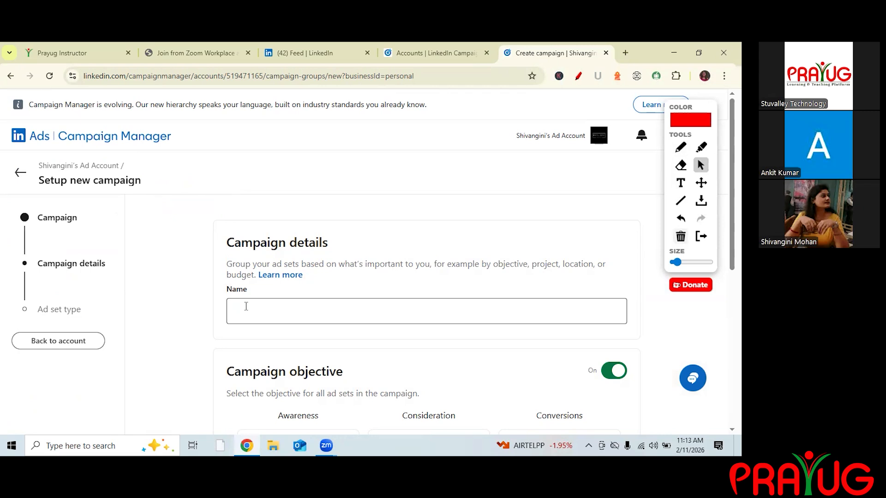
Name the campaign Prayug_11.
{"action": "left_click", "coordinate": [246, 306]}
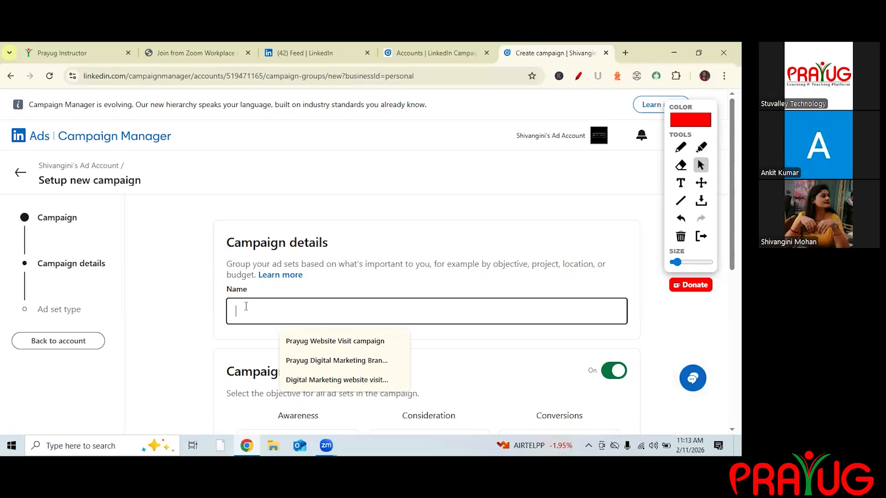
{"action": "type", "text": "P"}
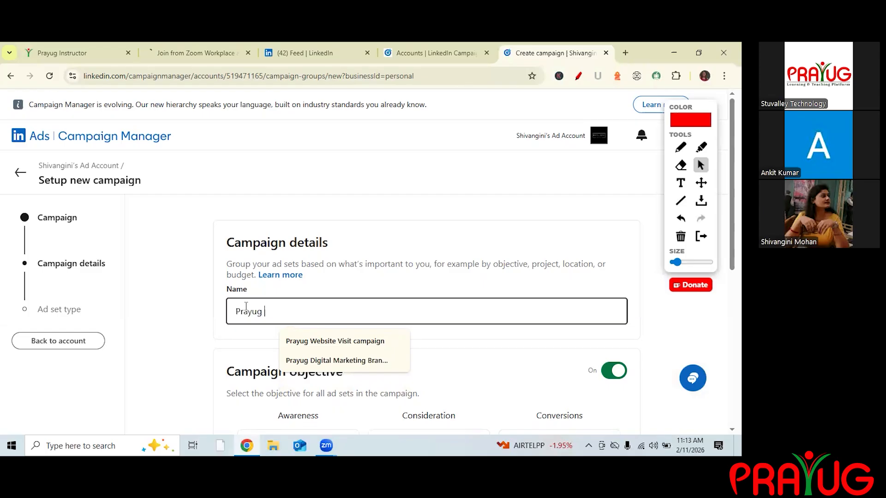
{"action": "type", "text": "rayug "}
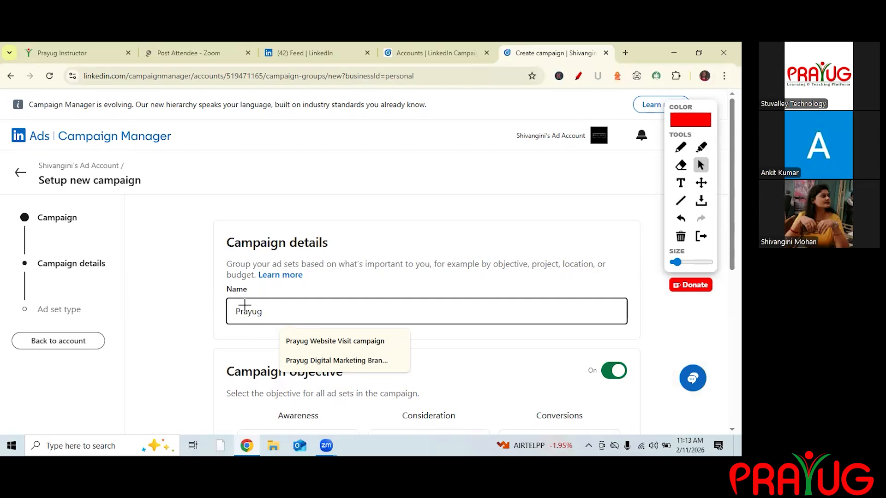
{"action": "type", "text": "_11"}
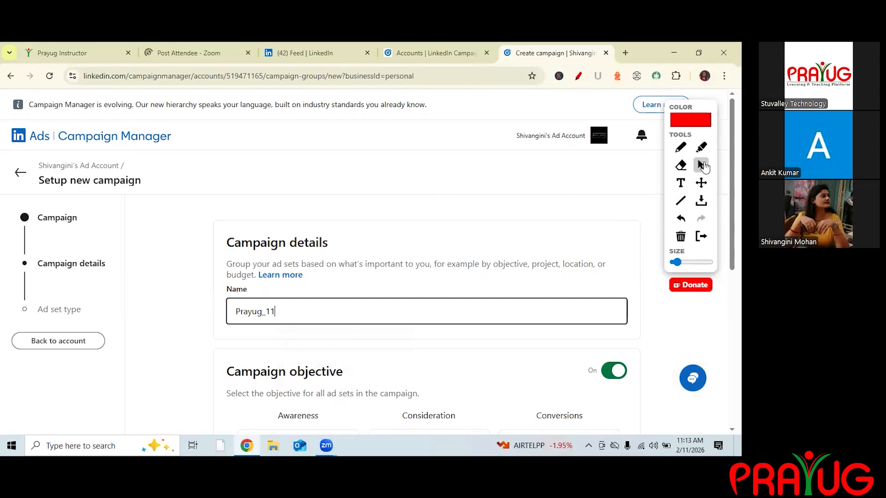
{"action": "type", "text": "FEB"}
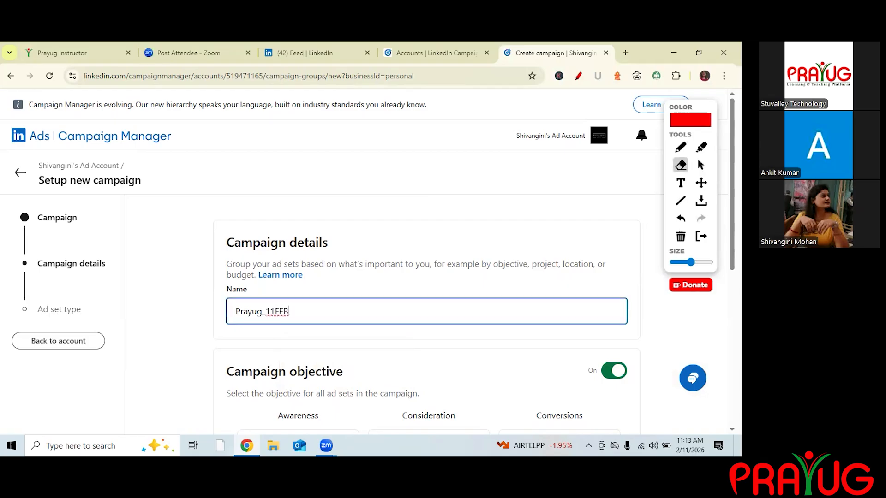
Extend the campaign name to Prayug_11FEB.
{"action": "left_click", "coordinate": [700, 165]}
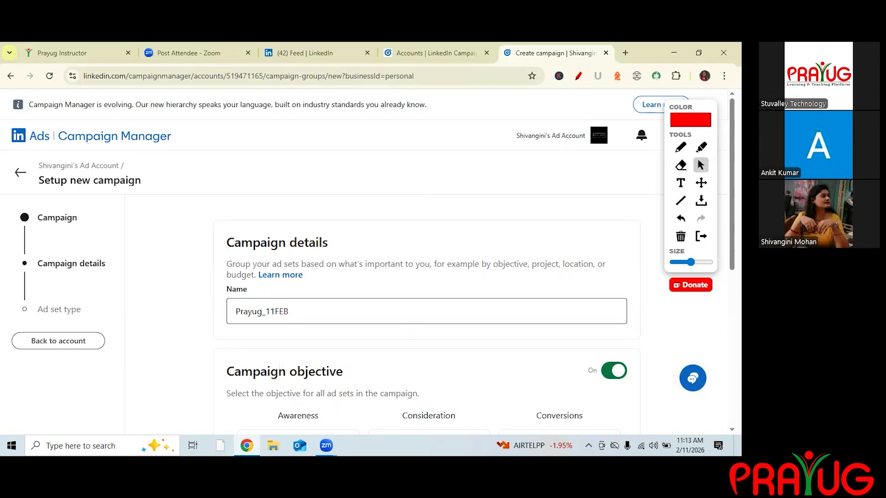
Scroll through and examine the available campaign objectives under Awareness, Consideration and Conversions.
{"action": "scroll", "coordinate": [680, 156], "scroll_direction": "down", "scroll_amount": 2}
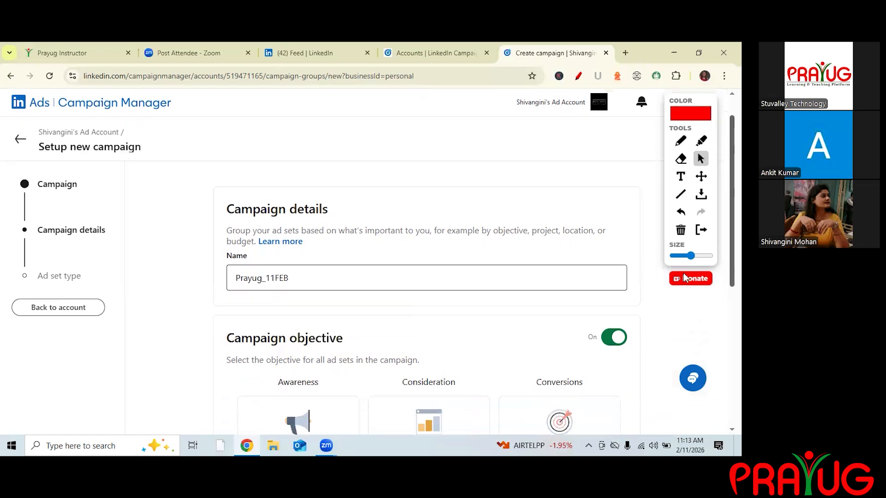
{"action": "scroll", "coordinate": [679, 156], "scroll_direction": "down", "scroll_amount": 2}
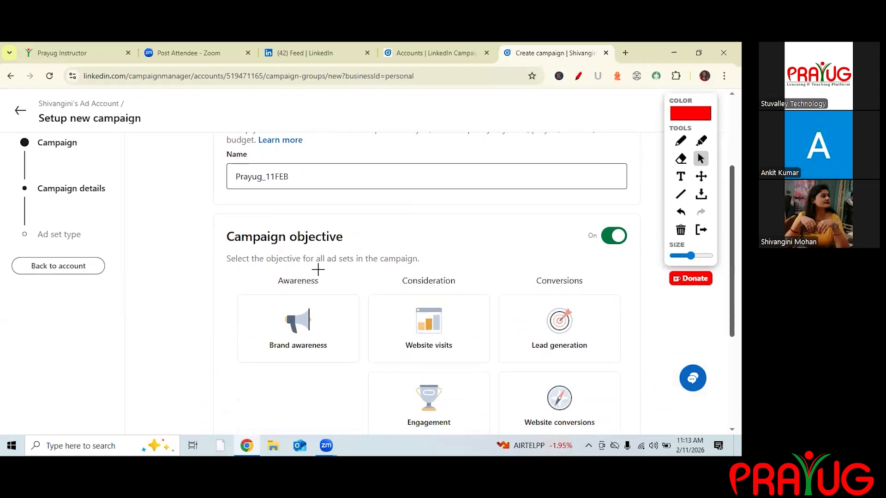
{"action": "scroll", "coordinate": [299, 229], "scroll_direction": "down", "scroll_amount": 1}
{"action": "scroll", "coordinate": [314, 223], "scroll_direction": "down", "scroll_amount": 2}
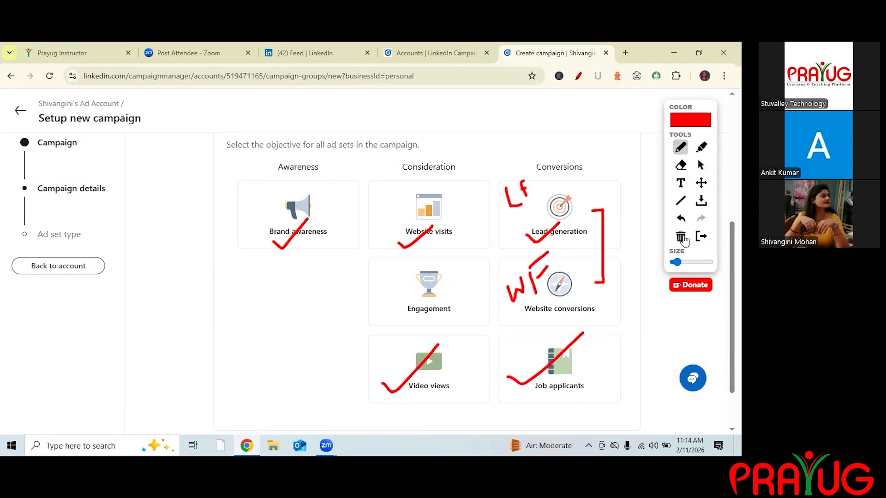
{"action": "left_click", "coordinate": [681, 238]}
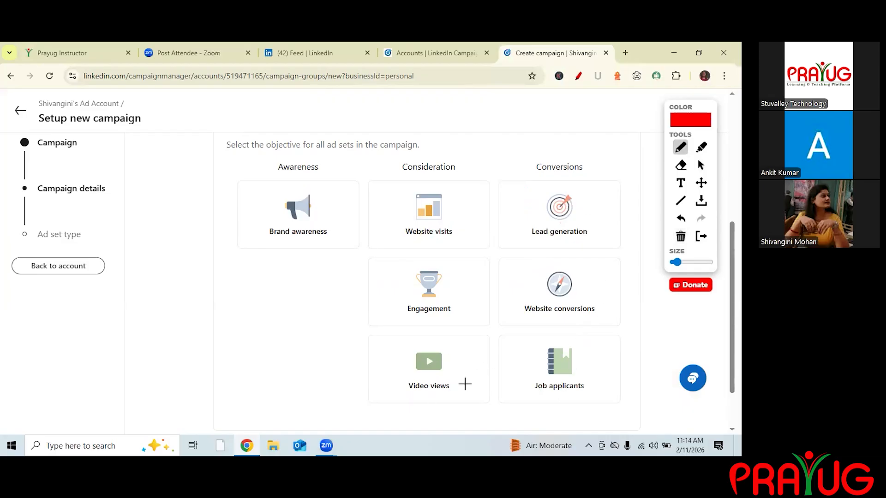
{"action": "mouse_move", "coordinate": [572, 200]}
{"action": "left_mouse_down"}
{"action": "mouse_move", "coordinate": [603, 220]}
{"action": "mouse_move", "coordinate": [588, 238]}
{"action": "left_mouse_up"}
{"action": "mouse_move", "coordinate": [584, 285]}
{"action": "left_mouse_down"}
{"action": "mouse_move", "coordinate": [607, 299]}
{"action": "mouse_move", "coordinate": [589, 322]}
{"action": "left_mouse_up"}
{"action": "mouse_move", "coordinate": [558, 359]}
{"action": "left_mouse_down"}
{"action": "mouse_move", "coordinate": [581, 371]}
{"action": "mouse_move", "coordinate": [560, 393]}
{"action": "left_mouse_up"}
{"action": "mouse_move", "coordinate": [429, 363]}
{"action": "left_mouse_down"}
{"action": "mouse_move", "coordinate": [490, 388]}
{"action": "mouse_move", "coordinate": [455, 420]}
{"action": "left_mouse_up"}
{"action": "mouse_move", "coordinate": [288, 248]}
{"action": "left_mouse_down"}
{"action": "mouse_move", "coordinate": [296, 253]}
{"action": "mouse_move", "coordinate": [327, 228]}
{"action": "left_mouse_up"}
{"action": "mouse_move", "coordinate": [385, 192]}
{"action": "left_mouse_down"}
{"action": "mouse_move", "coordinate": [373, 202]}
{"action": "mouse_move", "coordinate": [405, 214]}
{"action": "left_mouse_up"}
{"action": "left_click_drag", "start_coordinate": [401, 254], "coordinate": [496, 244]}
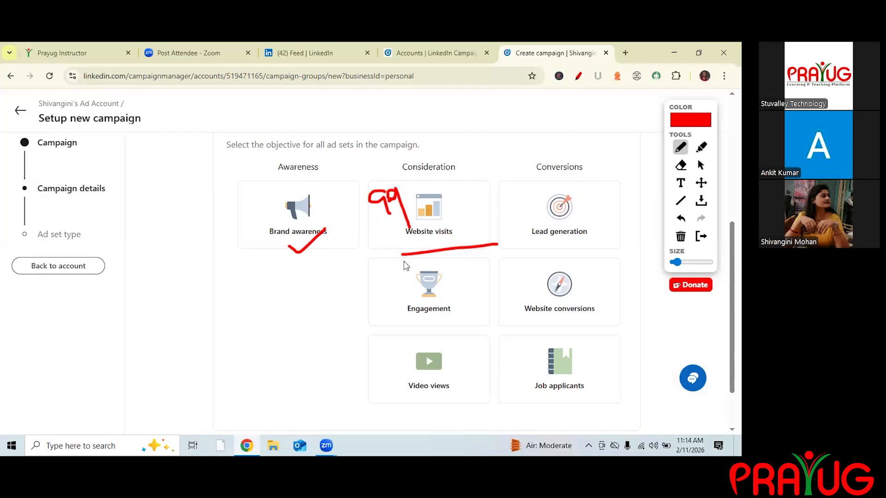
{"action": "left_click", "coordinate": [701, 165]}
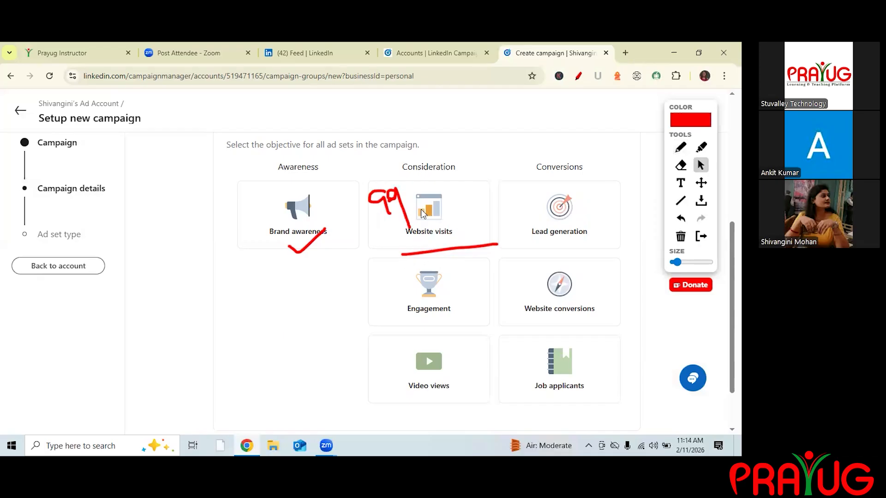
Choose Website visits as the campaign objective.
{"action": "left_click", "coordinate": [681, 236]}
{"action": "mouse_move", "coordinate": [429, 215]}
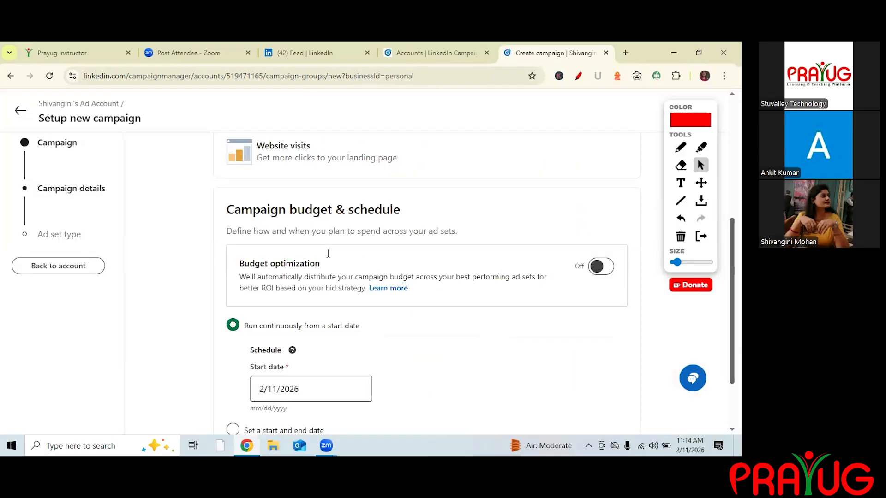
{"action": "scroll", "coordinate": [335, 186], "scroll_direction": "up", "scroll_amount": 1}
{"action": "scroll", "coordinate": [375, 196], "scroll_direction": "down", "scroll_amount": 2}
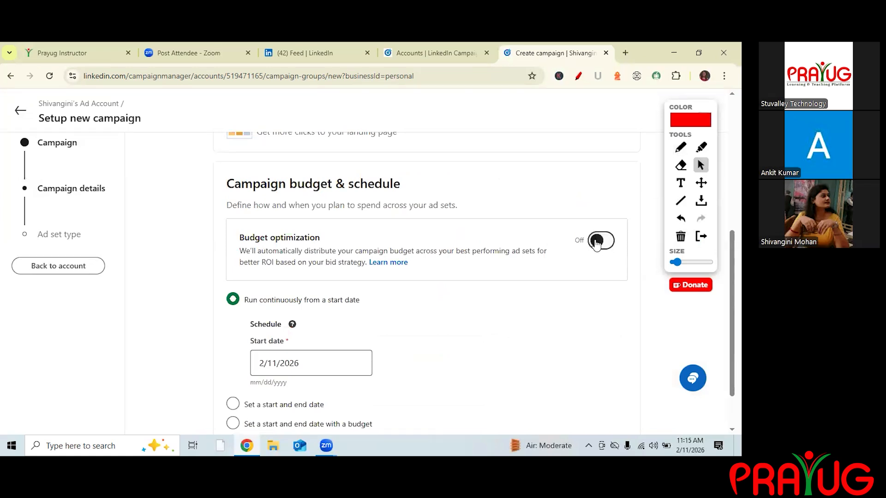
Turn on budget optimization in the campaign budget and schedule section.
{"action": "left_click", "coordinate": [680, 147]}
{"action": "mouse_move", "coordinate": [622, 217]}
{"action": "left_mouse_down"}
{"action": "mouse_move", "coordinate": [584, 222]}
{"action": "mouse_move", "coordinate": [592, 268]}
{"action": "mouse_move", "coordinate": [612, 215]}
{"action": "left_mouse_up"}
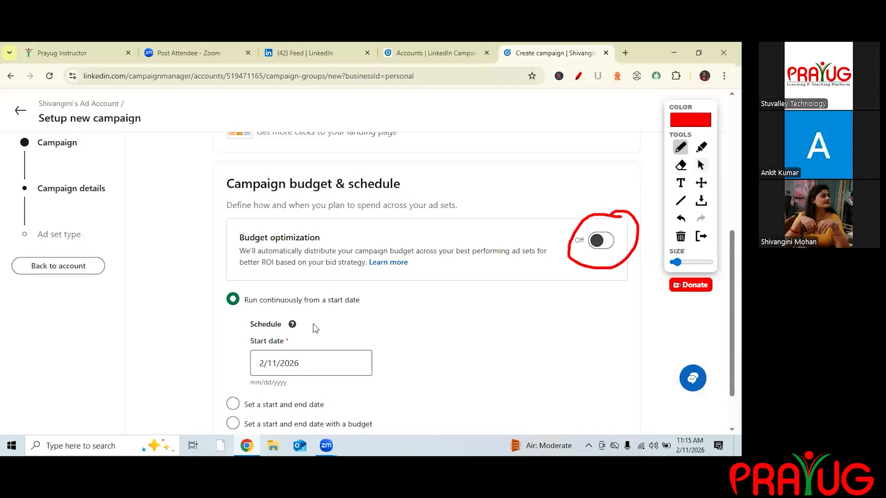
{"action": "left_click", "coordinate": [701, 165]}
{"action": "left_click", "coordinate": [601, 240]}
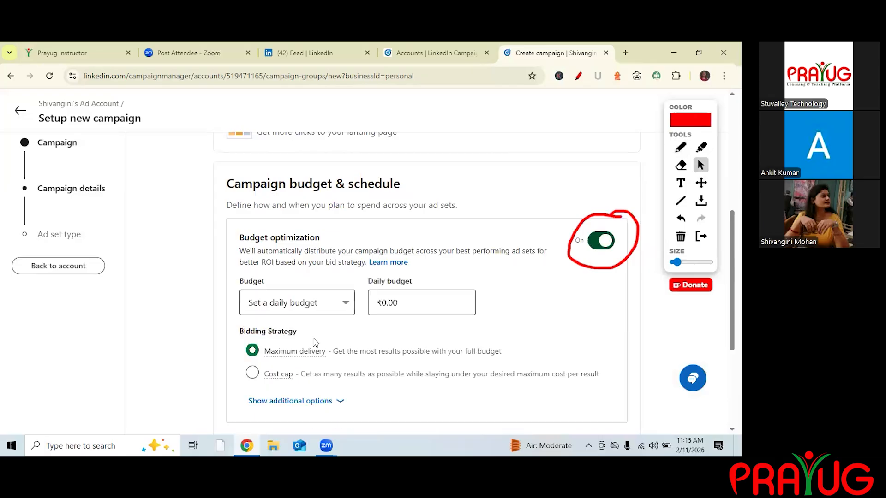
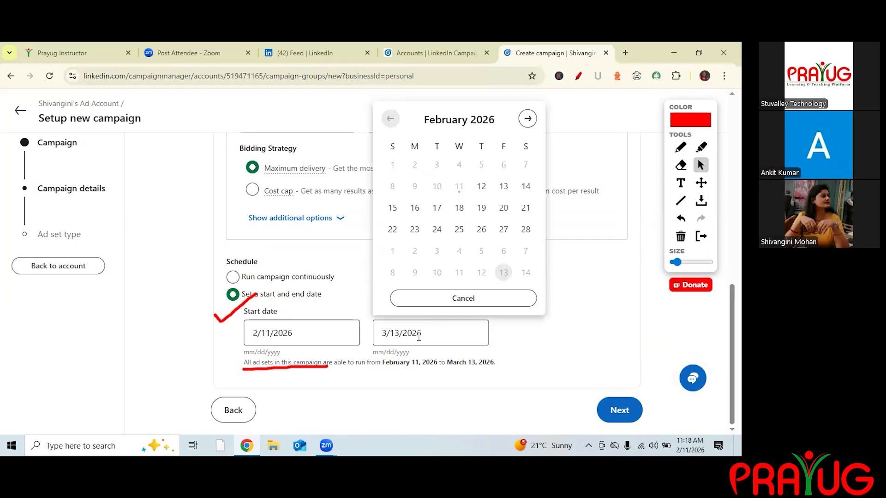
Set the campaign end date to 2/14/2026 in the schedule section.
{"action": "left_click", "coordinate": [525, 187]}
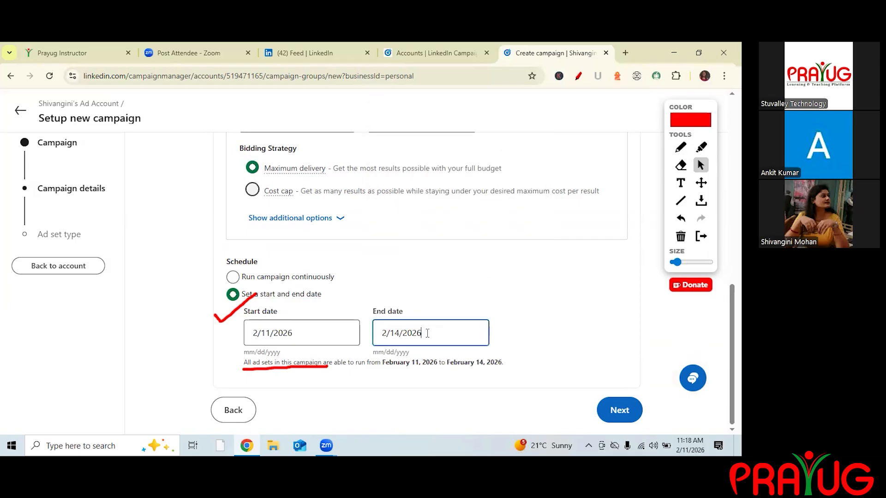
{"action": "left_click", "coordinate": [598, 294]}
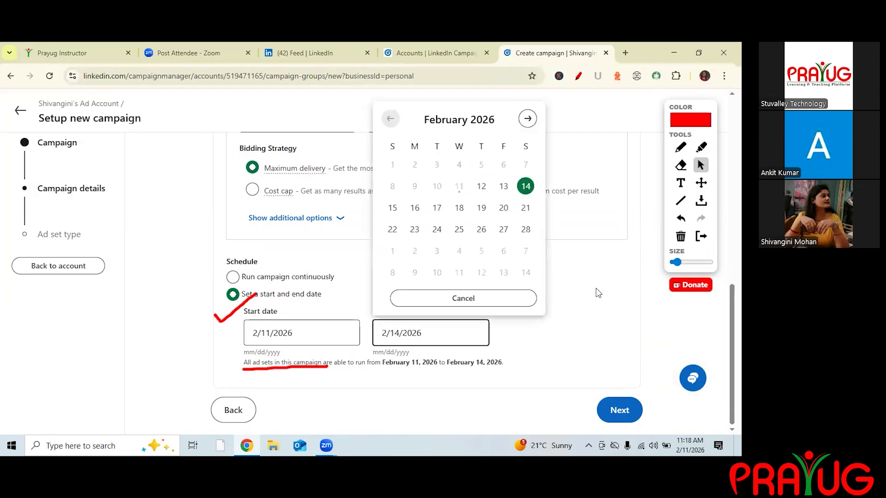
{"action": "left_click", "coordinate": [665, 240]}
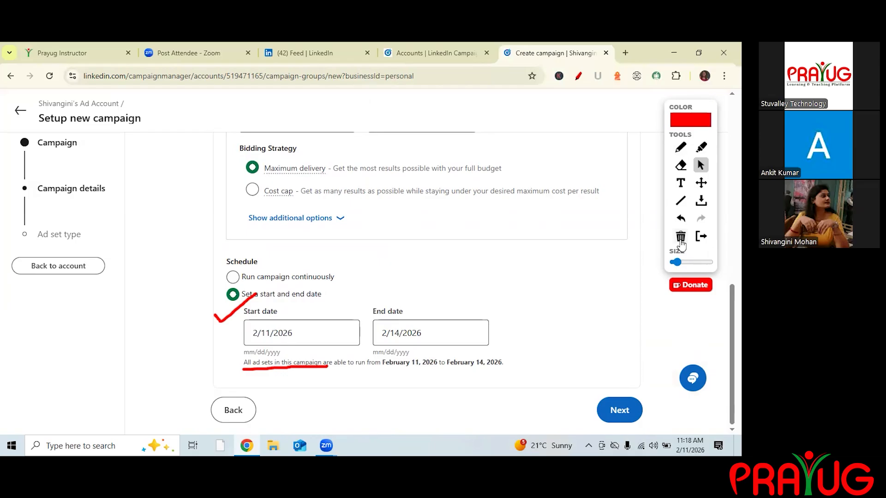
{"action": "left_click", "coordinate": [681, 240]}
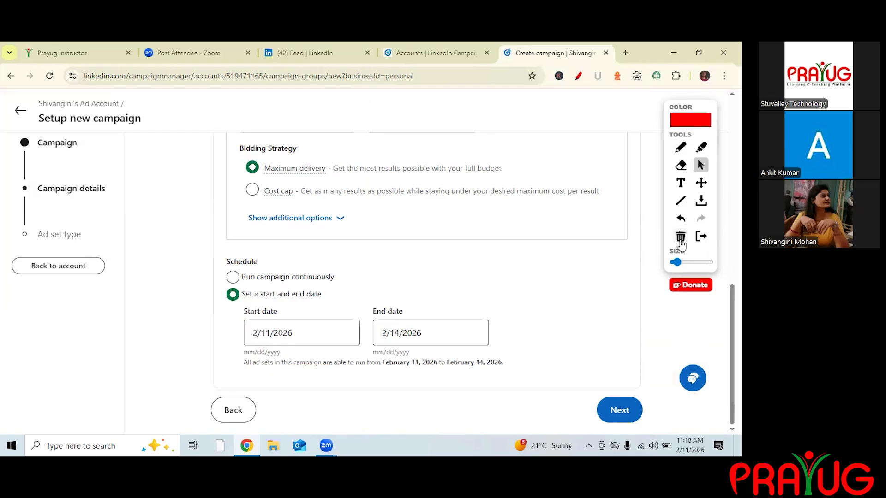
{"action": "left_click", "coordinate": [397, 314]}
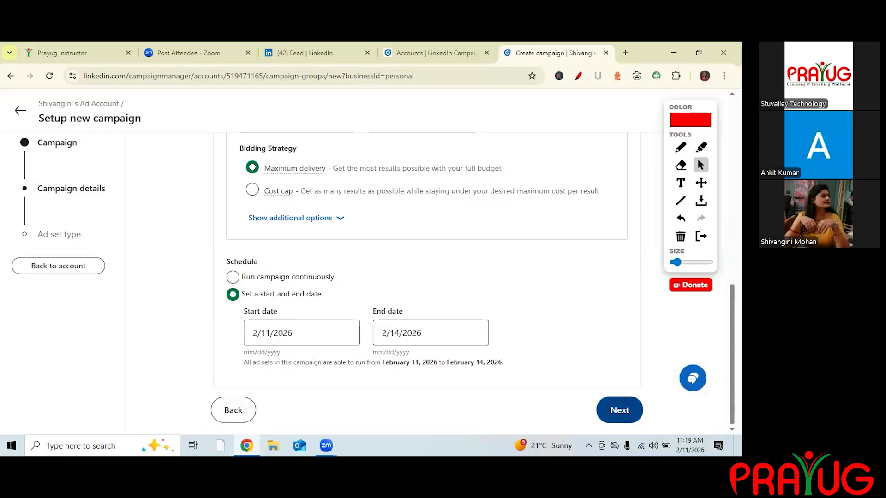
Try to proceed past the campaign details step with Next.
{"action": "scroll", "coordinate": [634, 414], "scroll_direction": "up", "scroll_amount": 15}
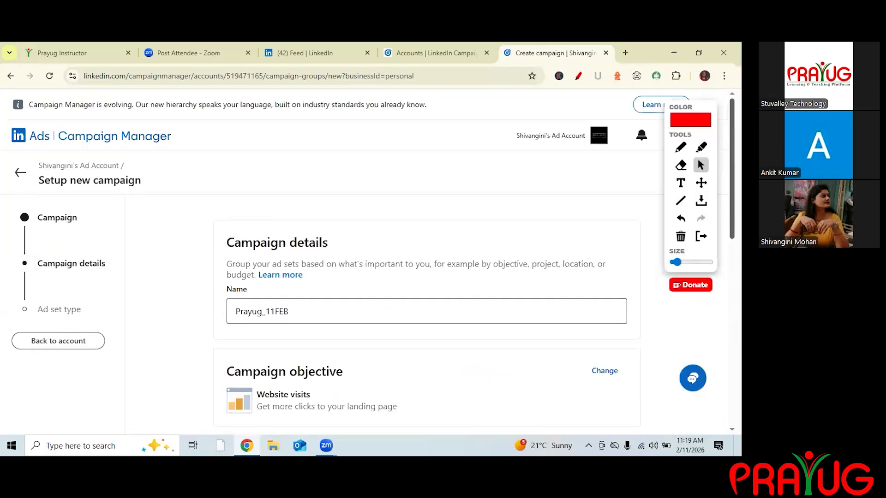
{"action": "scroll", "coordinate": [617, 417], "scroll_direction": "down", "scroll_amount": 1}
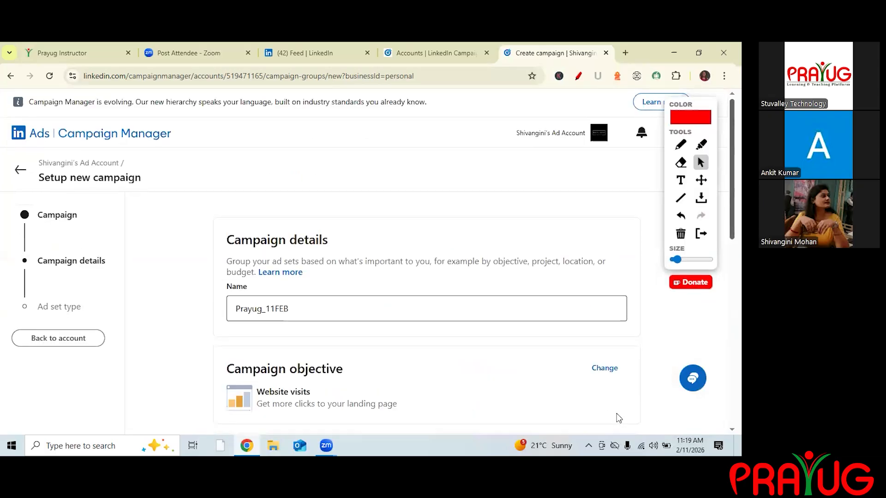
{"action": "scroll", "coordinate": [618, 418], "scroll_direction": "down", "scroll_amount": 2}
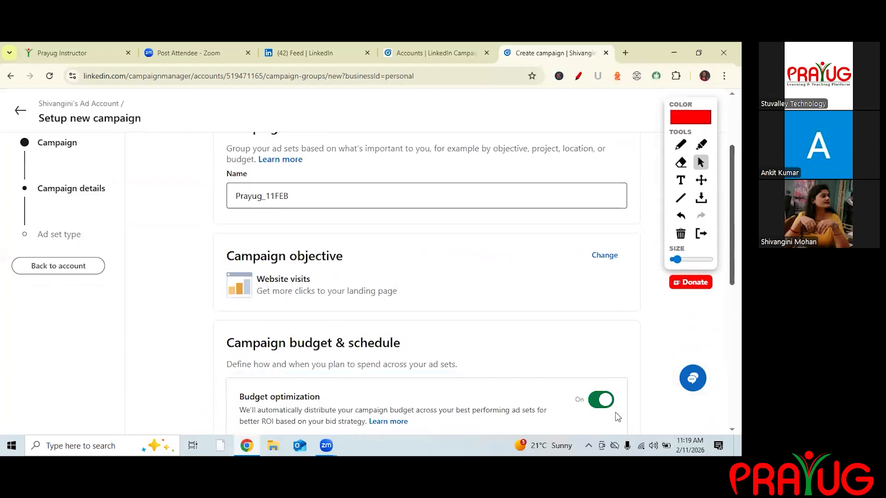
{"action": "scroll", "coordinate": [619, 418], "scroll_direction": "down", "scroll_amount": 5}
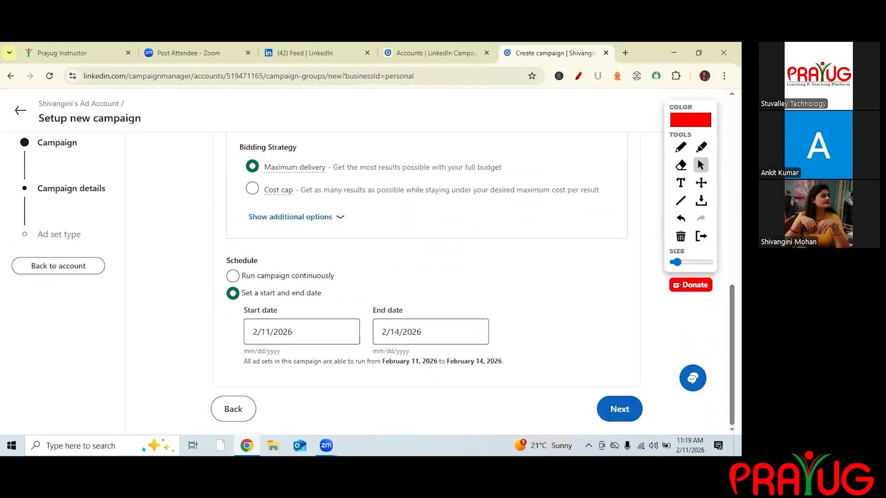
{"action": "left_click", "coordinate": [619, 409]}
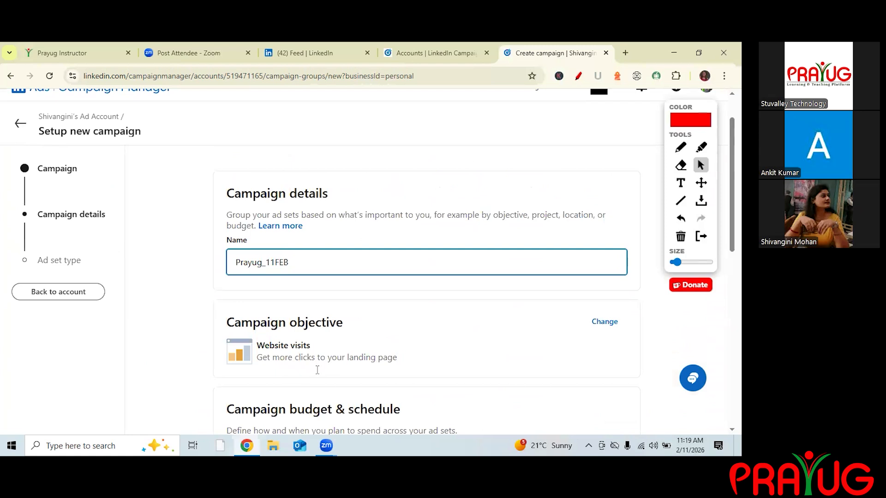
{"action": "scroll", "coordinate": [364, 392], "scroll_direction": "down", "scroll_amount": 4}
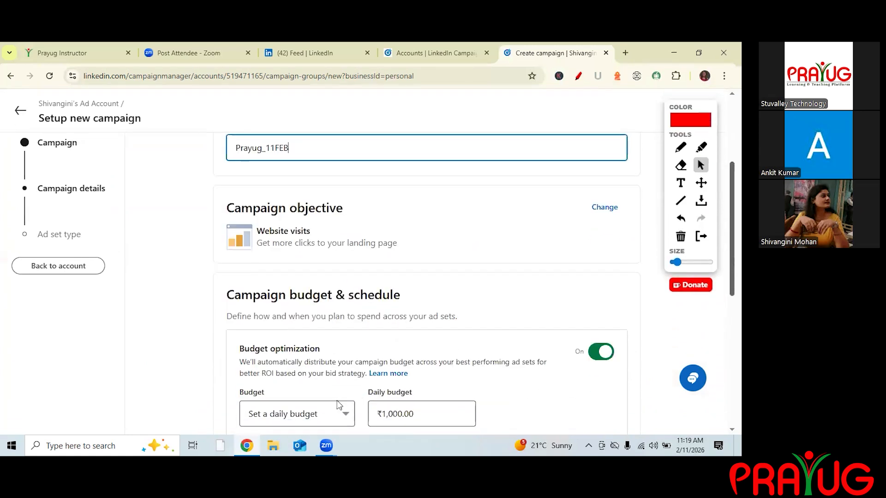
{"action": "scroll", "coordinate": [427, 392], "scroll_direction": "down", "scroll_amount": 6}
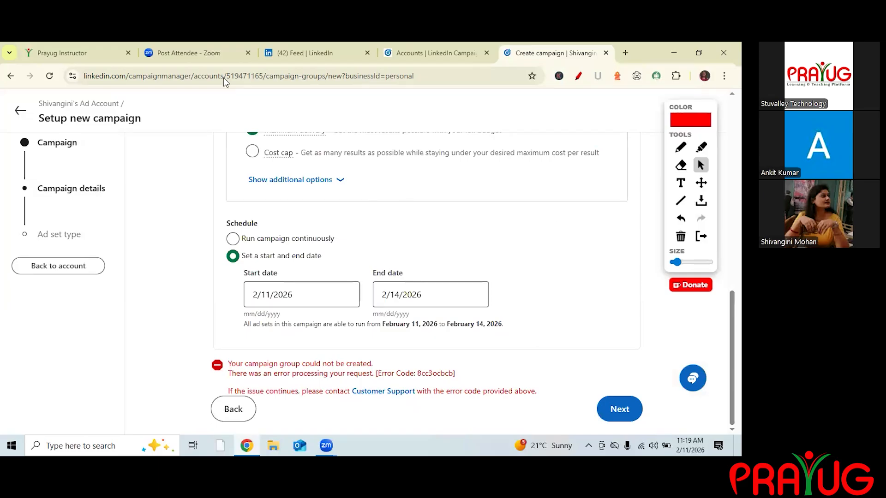
Leave the campaign setup and open the ad account's Overview page.
{"action": "left_click", "coordinate": [25, 172]}
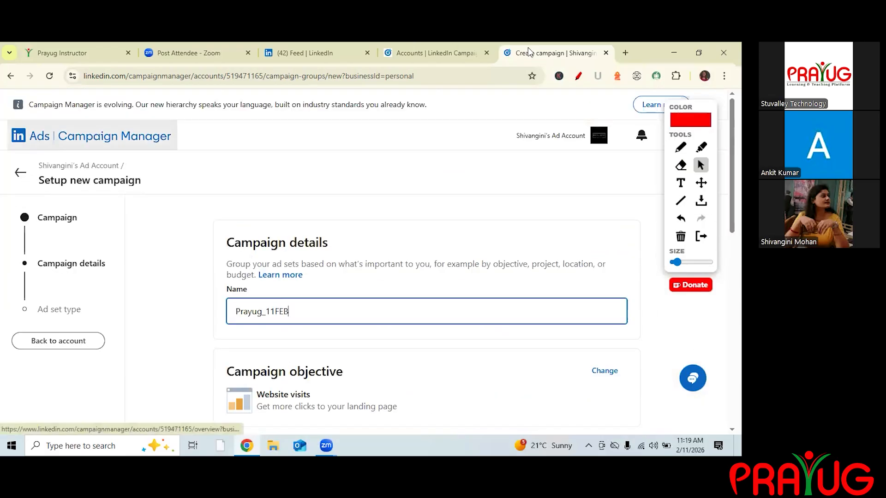
{"action": "left_click", "coordinate": [21, 172]}
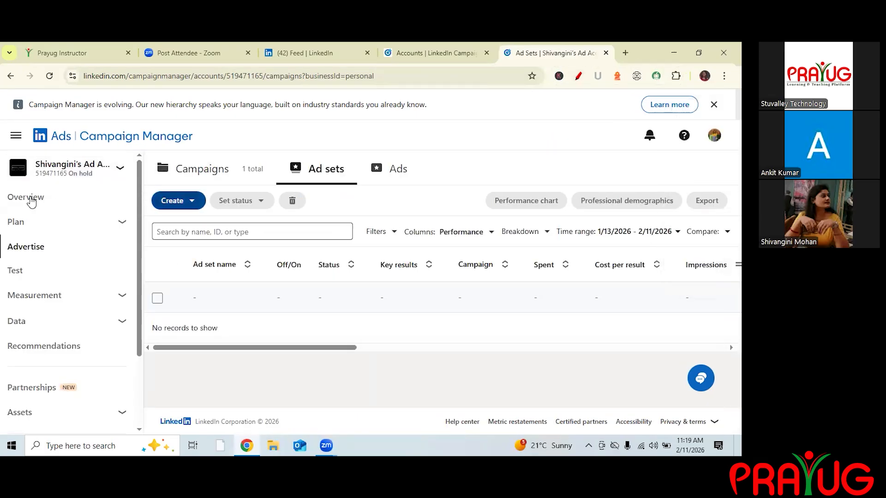
{"action": "scroll", "coordinate": [31, 201], "scroll_direction": "down", "scroll_amount": 1}
{"action": "scroll", "coordinate": [31, 201], "scroll_direction": "down", "scroll_amount": 1}
{"action": "scroll", "coordinate": [32, 198], "scroll_direction": "up", "scroll_amount": 2}
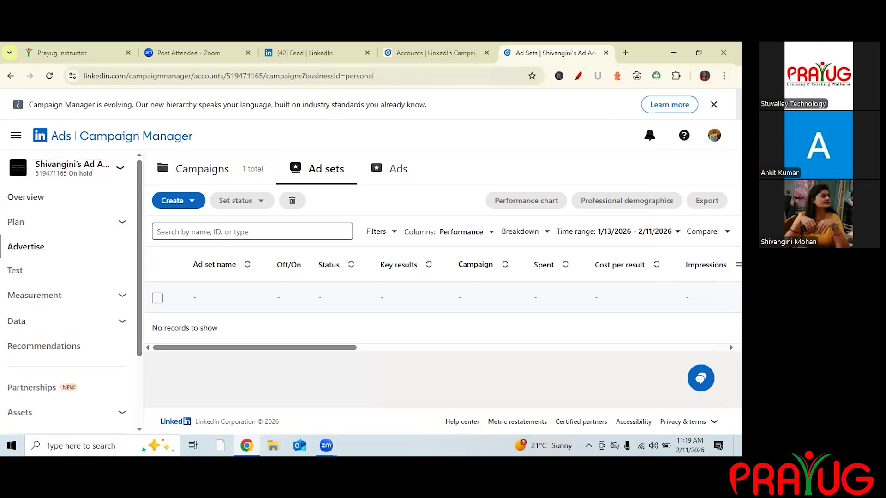
{"action": "left_click", "coordinate": [32, 198]}
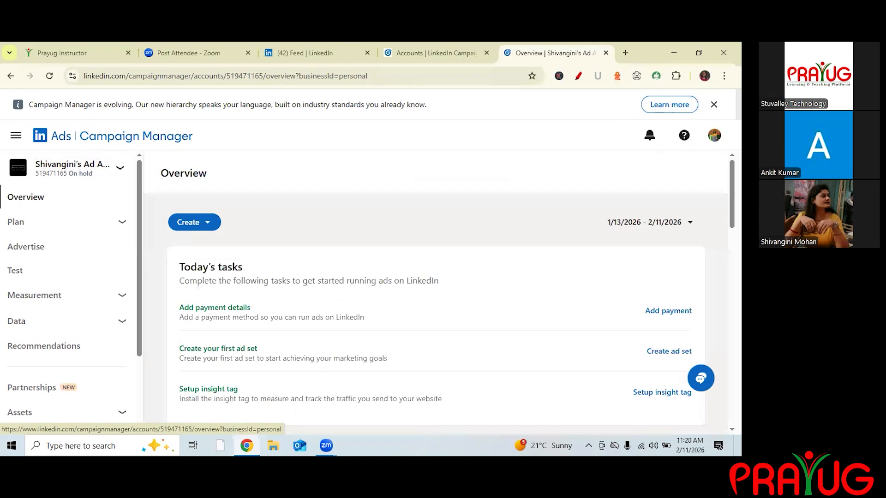
Start creating a new campaign from the Overview page.
{"action": "scroll", "coordinate": [455, 273], "scroll_direction": "down", "scroll_amount": 10}
{"action": "scroll", "coordinate": [453, 273], "scroll_direction": "down", "scroll_amount": 6}
{"action": "scroll", "coordinate": [453, 265], "scroll_direction": "up", "scroll_amount": 6}
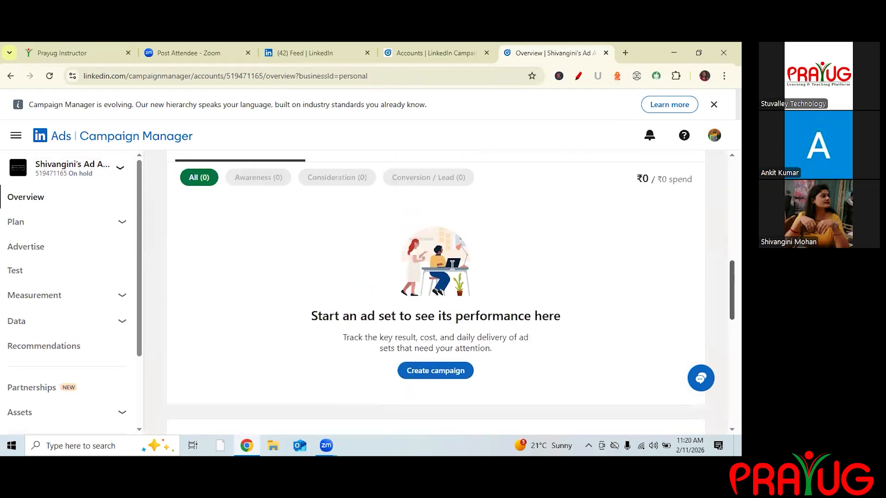
{"action": "scroll", "coordinate": [452, 264], "scroll_direction": "down", "scroll_amount": 4}
{"action": "scroll", "coordinate": [452, 266], "scroll_direction": "up", "scroll_amount": 5}
{"action": "scroll", "coordinate": [295, 309], "scroll_direction": "up", "scroll_amount": 1}
{"action": "scroll", "coordinate": [301, 317], "scroll_direction": "down", "scroll_amount": 4}
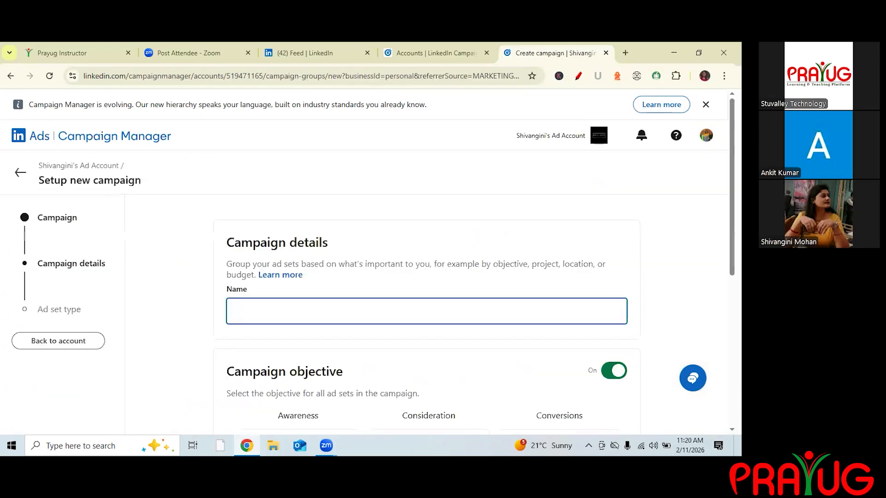
Name the campaign Prayug_11FEB from the suggestions and choose Website visits as the objective.
{"action": "left_click", "coordinate": [427, 312]}
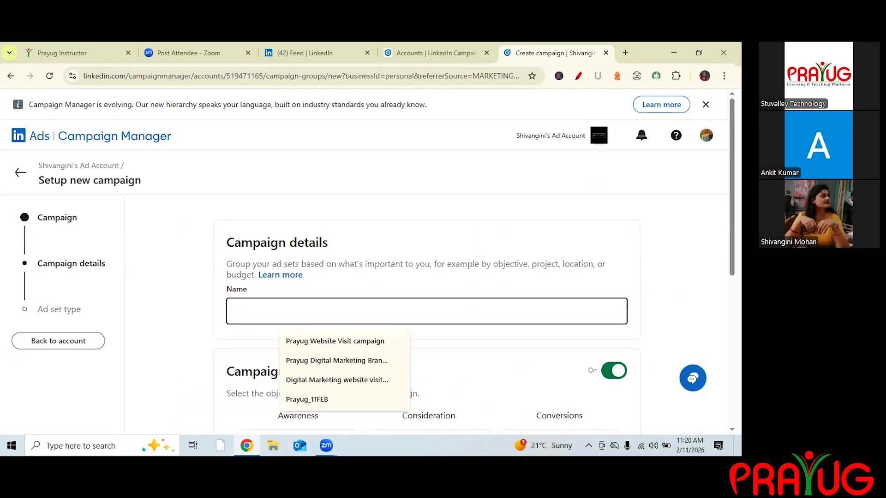
{"action": "left_click", "coordinate": [307, 399]}
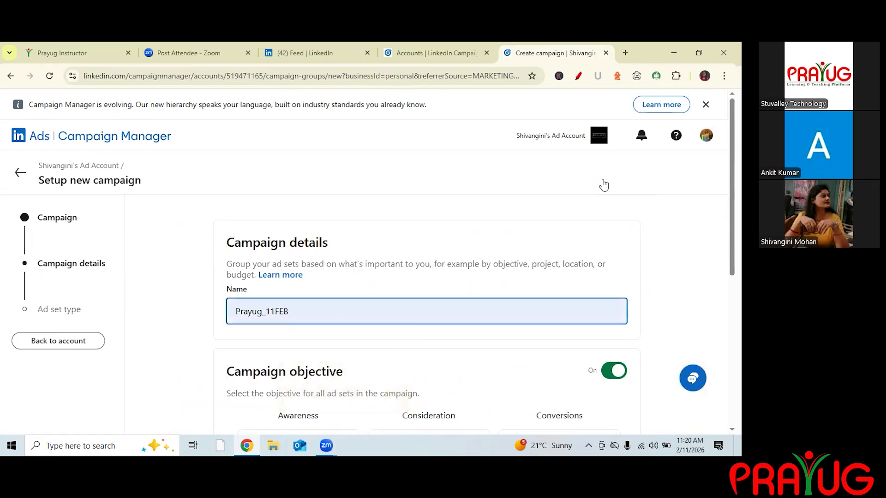
{"action": "scroll", "coordinate": [401, 251], "scroll_direction": "down", "scroll_amount": 4}
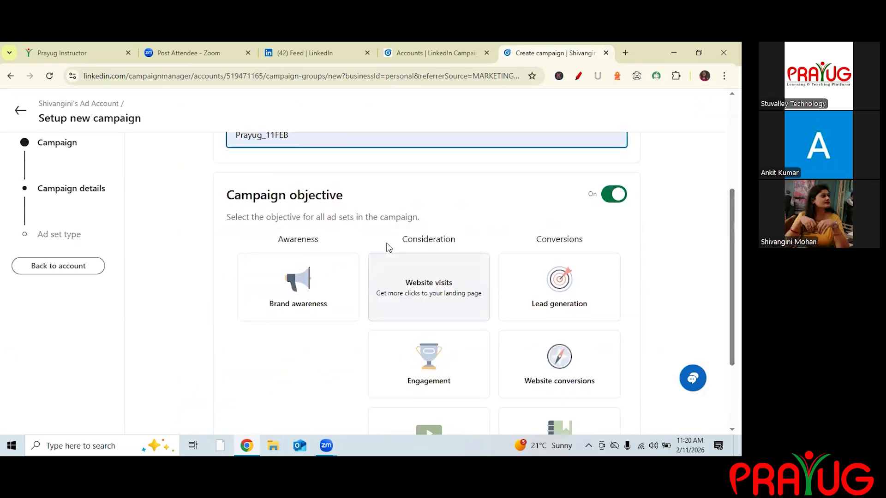
{"action": "left_click", "coordinate": [390, 258]}
{"action": "scroll", "coordinate": [432, 293], "scroll_direction": "down", "scroll_amount": 3}
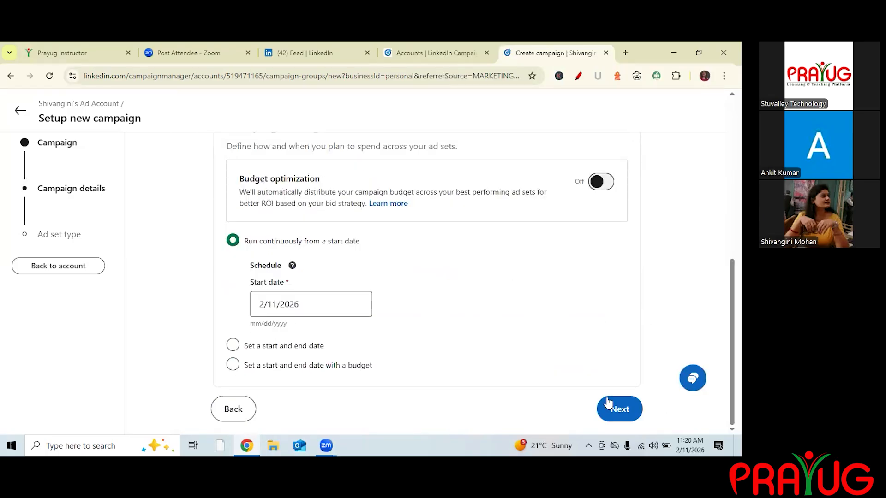
Turn on budget optimization with a daily budget of 1000 and continue with Next.
{"action": "key", "text": "Down"}
{"action": "key", "text": "Down"}
{"action": "key", "text": "Return"}
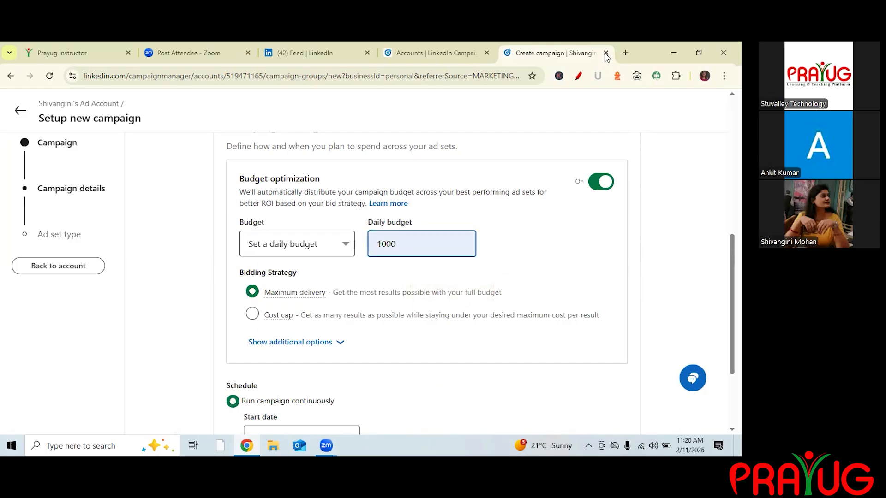
{"action": "scroll", "coordinate": [427, 284], "scroll_direction": "down", "scroll_amount": 3}
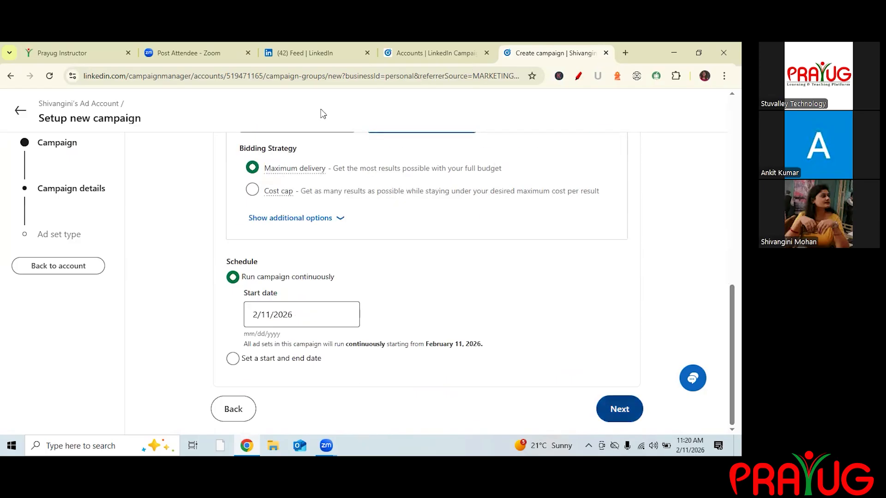
{"action": "left_click", "coordinate": [620, 409]}
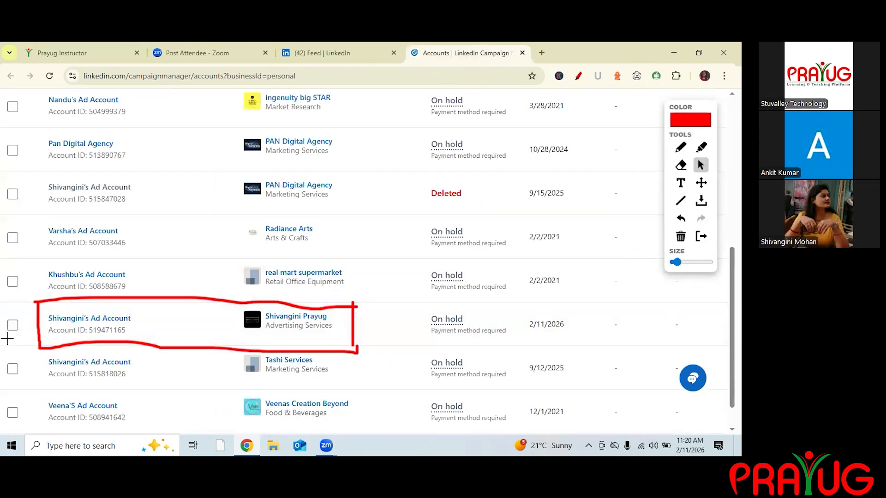
Open the newly created ad account from the accounts list.
{"action": "left_click", "coordinate": [681, 236]}
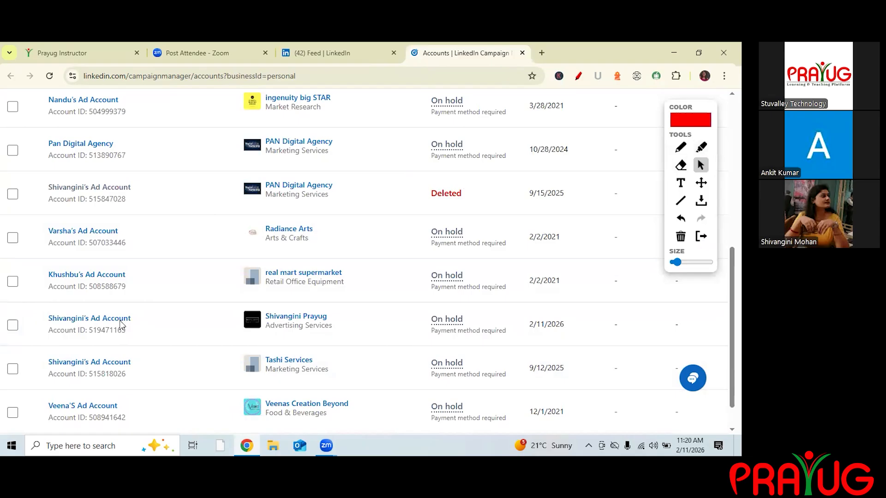
{"action": "key", "text": "p"}
{"action": "left_click_drag", "start_coordinate": [3, 336], "coordinate": [46, 300]}
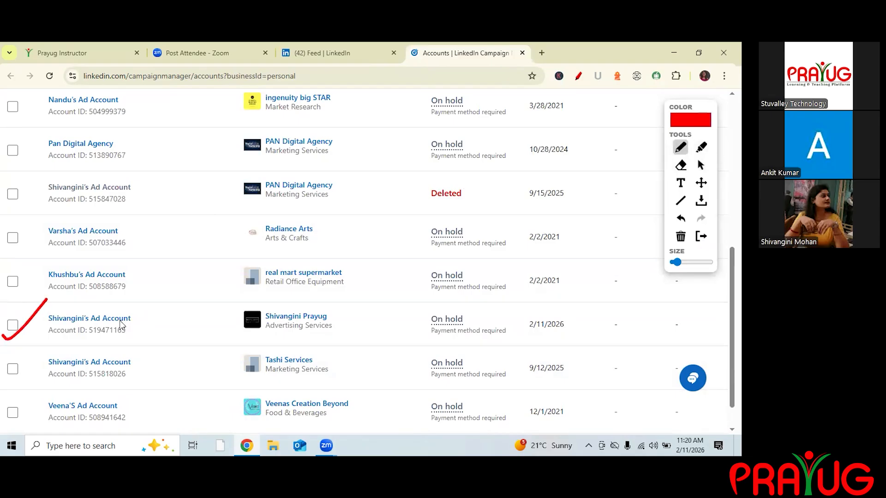
{"action": "key", "text": "c"}
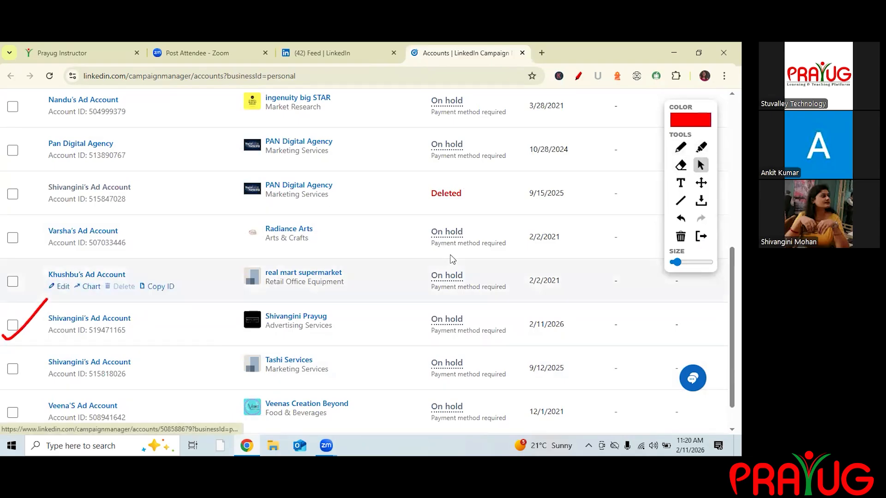
{"action": "left_click", "coordinate": [89, 319]}
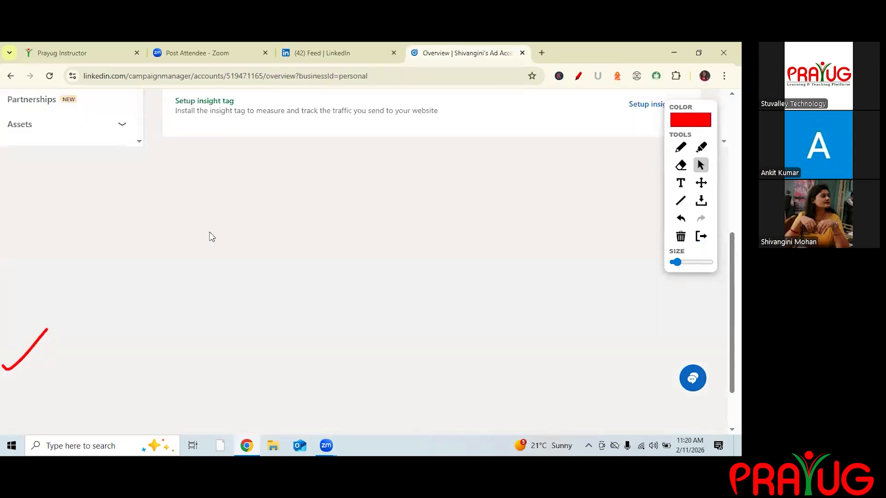
Open the Create menu on the Overview page to start a new campaign.
{"action": "scroll", "coordinate": [297, 290], "scroll_direction": "up", "scroll_amount": 6}
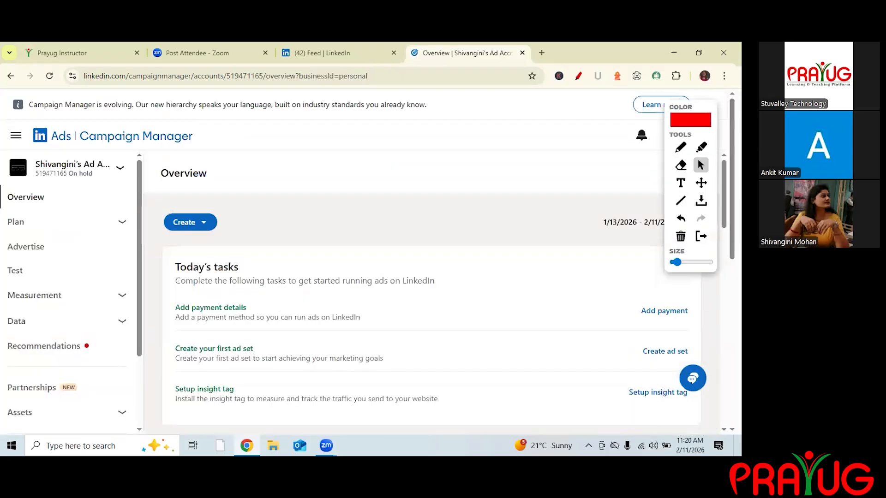
{"action": "left_click", "coordinate": [184, 222]}
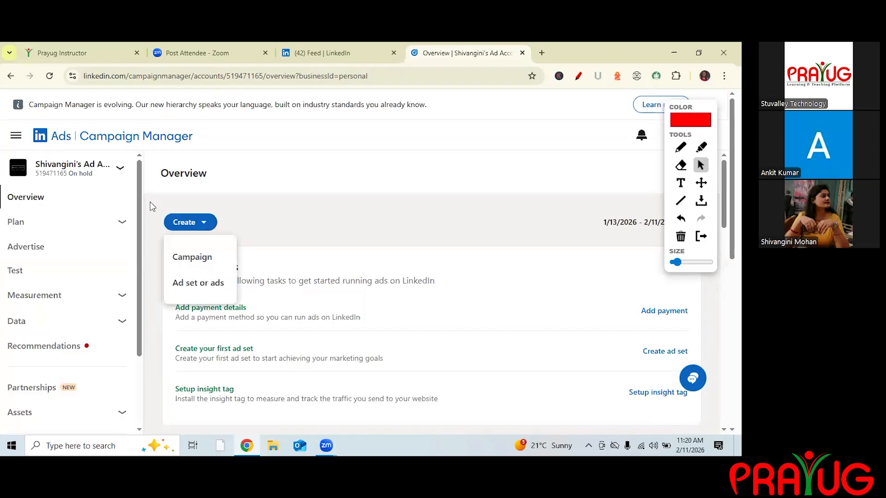
{"action": "scroll", "coordinate": [686, 101], "scroll_direction": "down", "scroll_amount": 3}
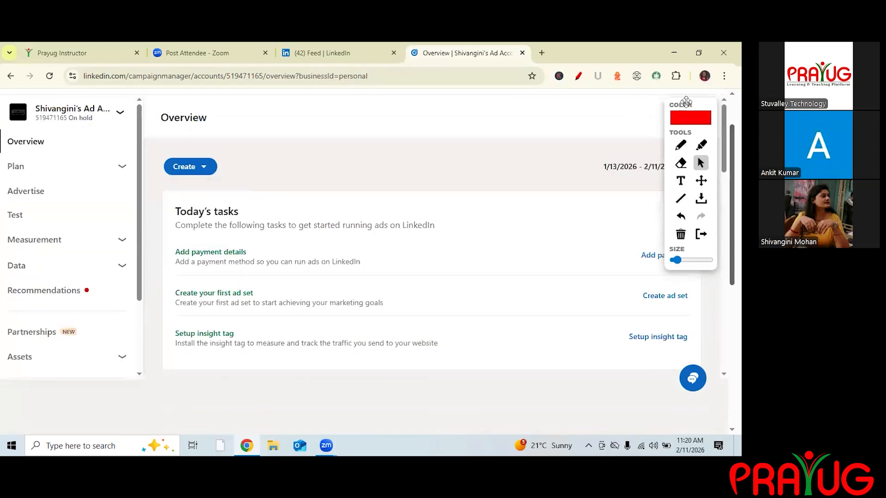
{"action": "scroll", "coordinate": [687, 101], "scroll_direction": "up", "scroll_amount": 3}
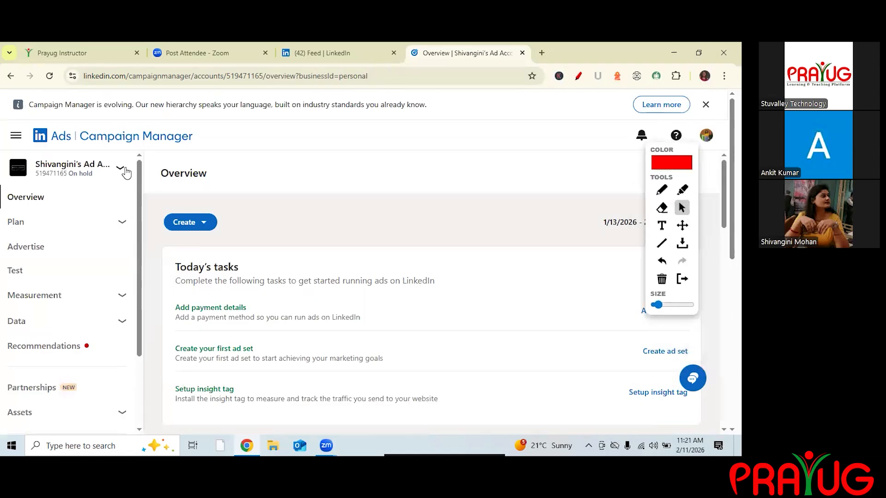
{"action": "key", "text": "Return"}
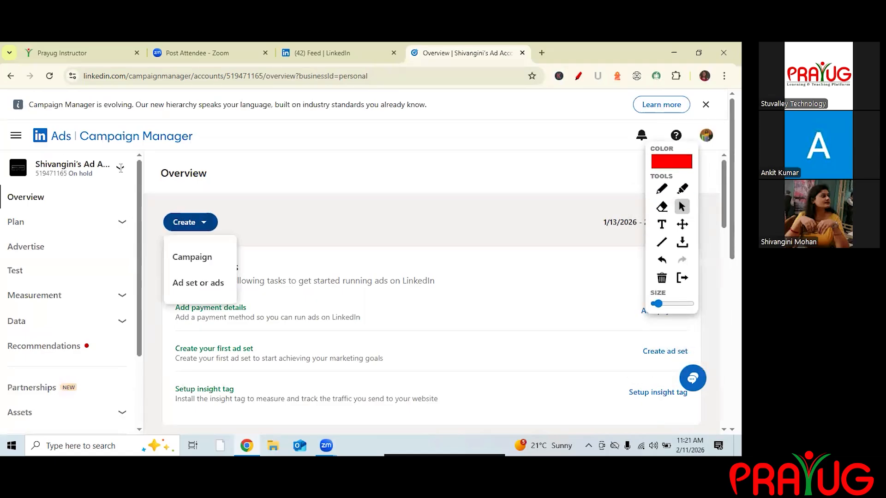
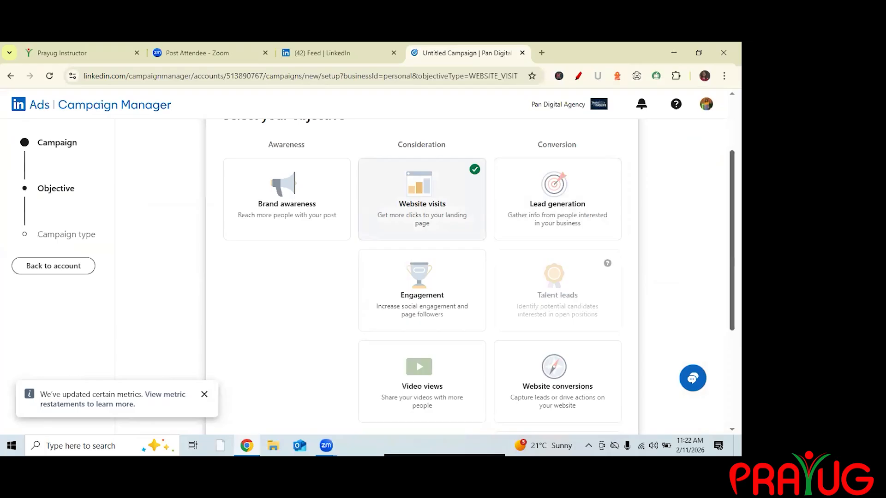
Review the selected objective and campaign type options on the draft campaign setup page.
{"action": "scroll", "coordinate": [421, 277], "scroll_direction": "down", "scroll_amount": 4}
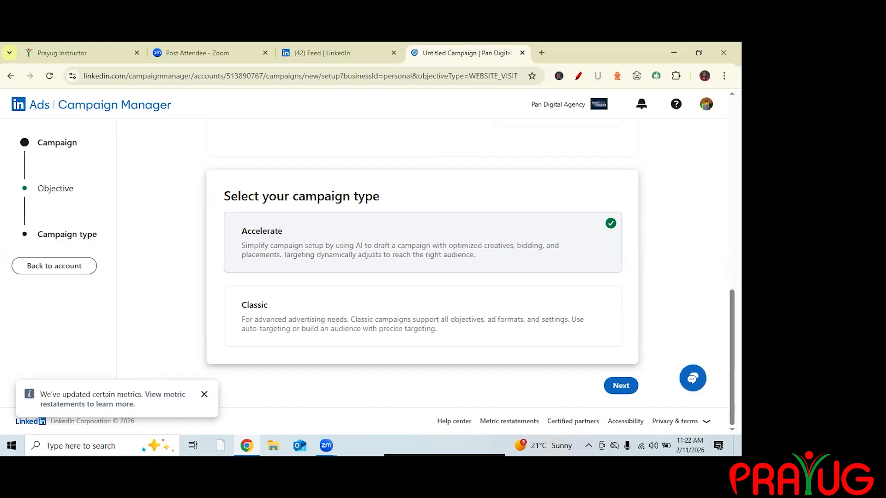
{"action": "scroll", "coordinate": [718, 168], "scroll_direction": "up", "scroll_amount": 5}
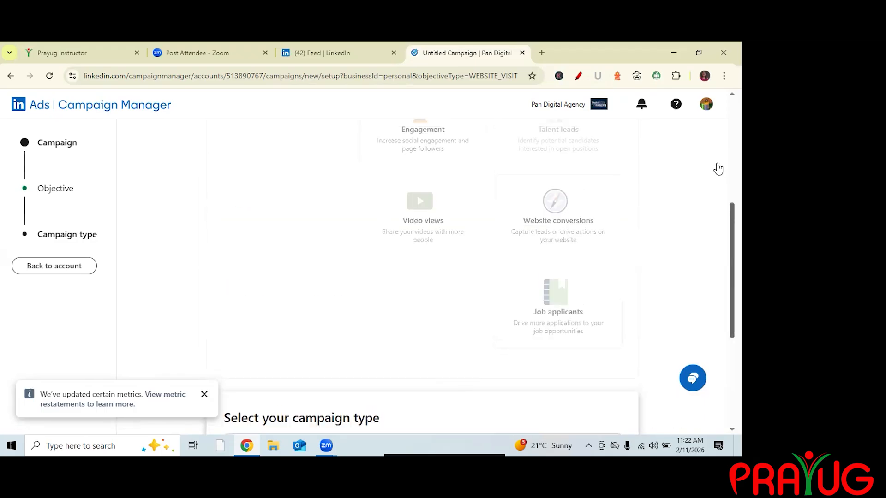
{"action": "scroll", "coordinate": [320, 212], "scroll_direction": "up", "scroll_amount": 3}
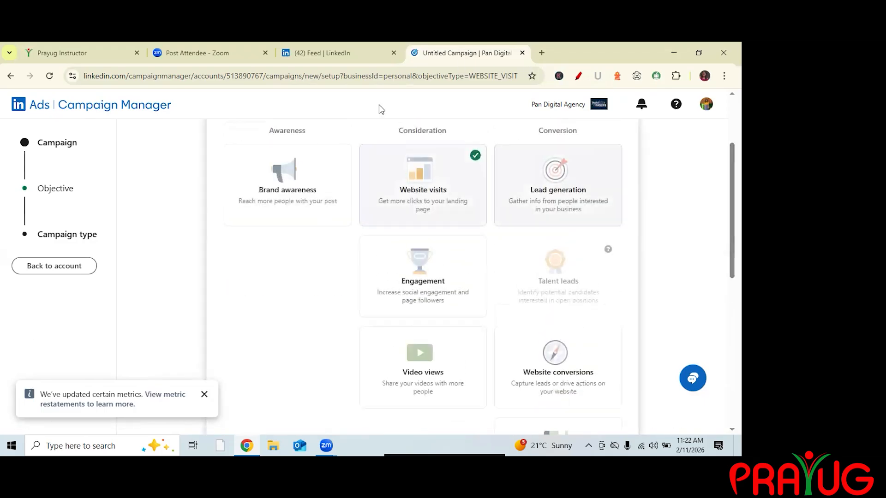
{"action": "scroll", "coordinate": [350, 82], "scroll_direction": "down", "scroll_amount": 8}
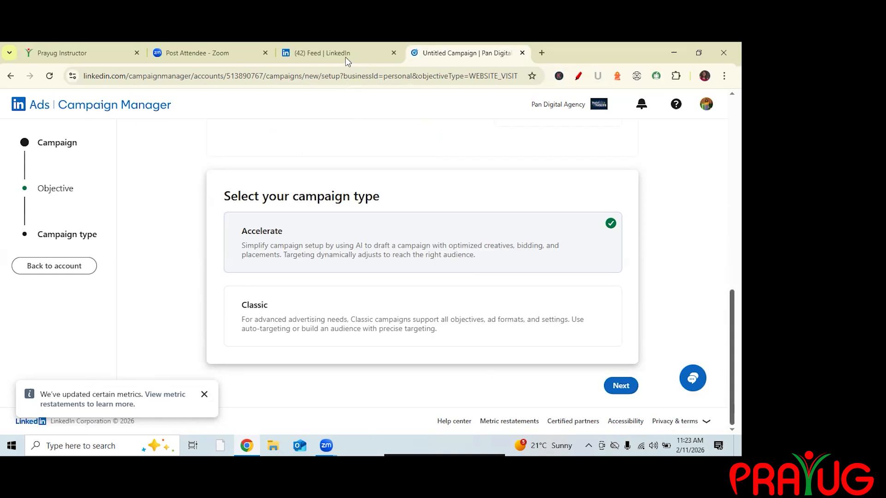
{"action": "scroll", "coordinate": [536, 89], "scroll_direction": "up", "scroll_amount": 10}
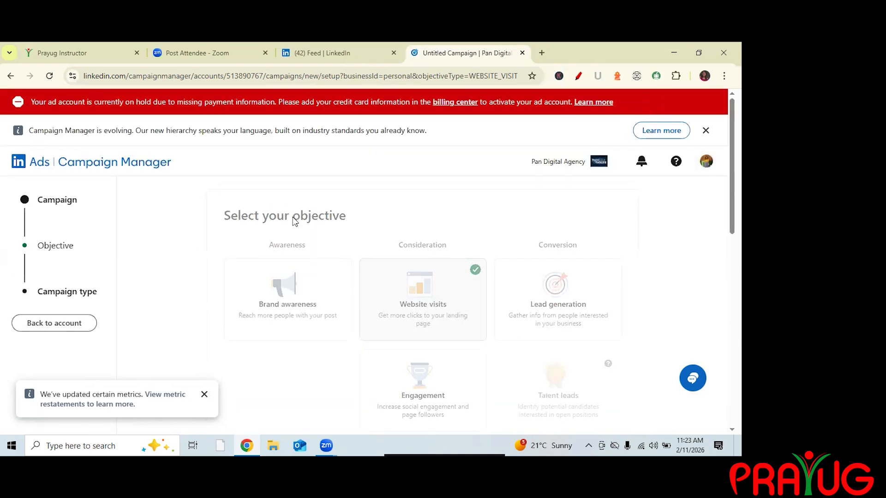
Close the draft campaign tab and reopen the Pan Digital Agency ad account in Campaign Manager from the LinkedIn feed.
{"action": "key", "text": "ctrl+w"}
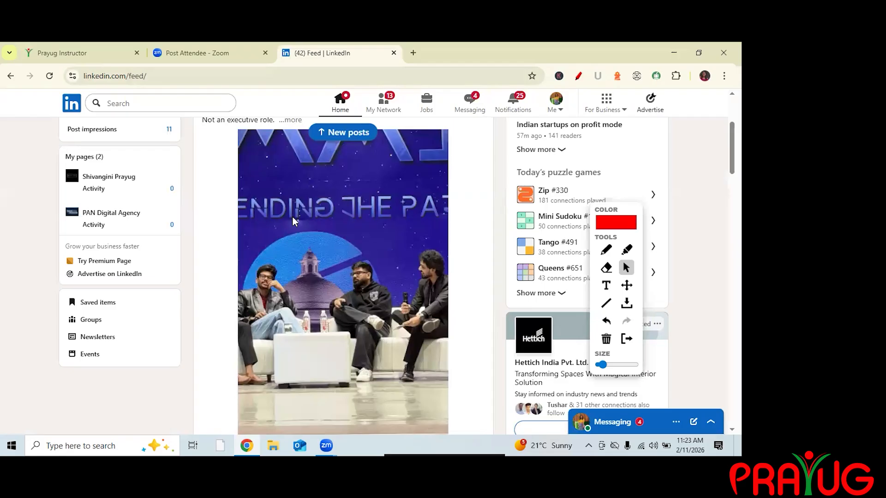
{"action": "left_click", "coordinate": [650, 102]}
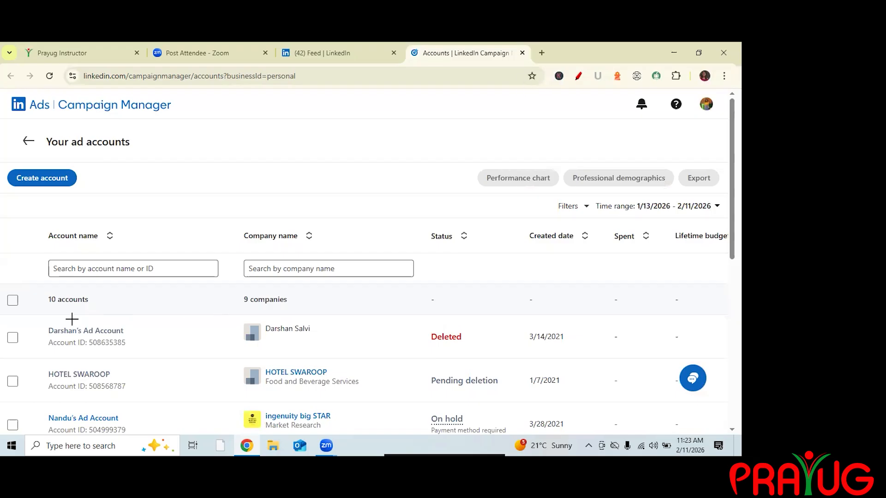
{"action": "scroll", "coordinate": [99, 318], "scroll_direction": "down", "scroll_amount": 3}
{"action": "scroll", "coordinate": [658, 203], "scroll_direction": "down", "scroll_amount": 1}
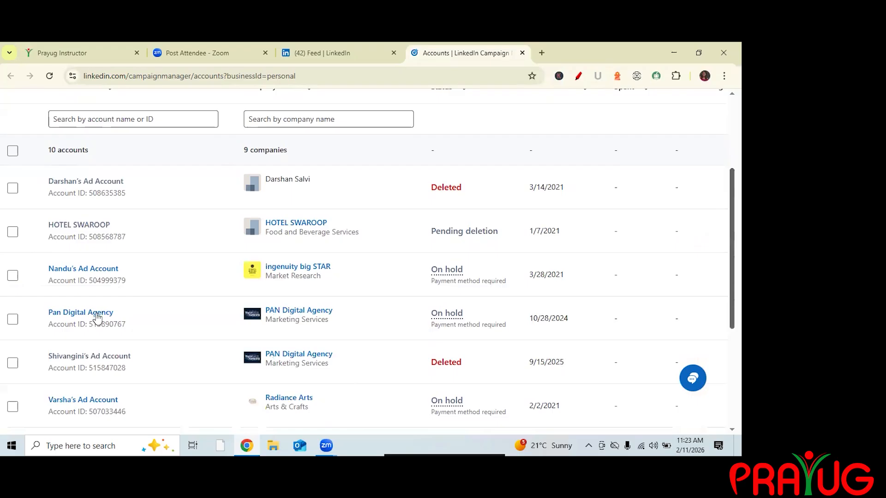
{"action": "left_click_drag", "start_coordinate": [43, 318], "coordinate": [125, 320]}
{"action": "left_click", "coordinate": [701, 164]}
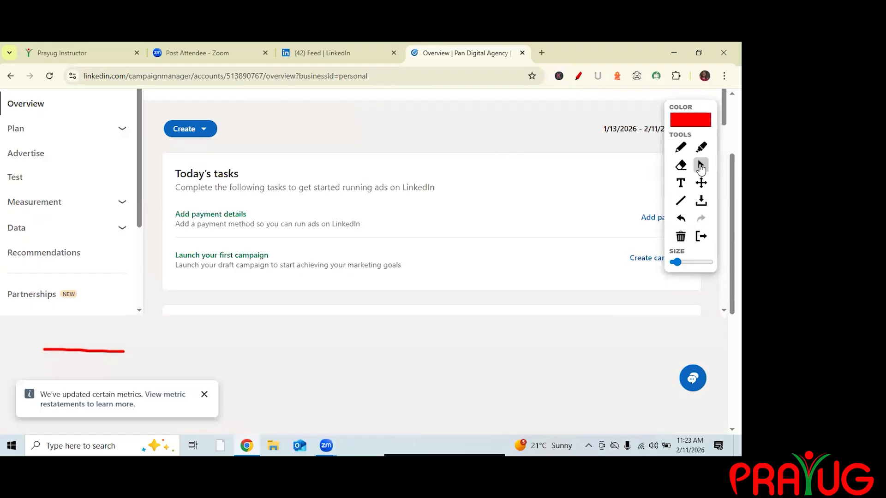
Start a new campaign from the Create menu on the account Overview page.
{"action": "scroll", "coordinate": [191, 177], "scroll_direction": "up", "scroll_amount": 2}
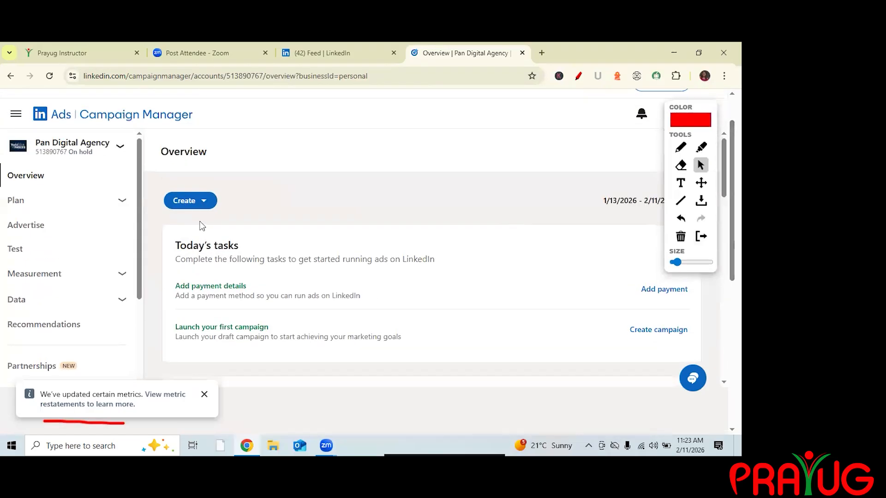
{"action": "left_click", "coordinate": [680, 148]}
{"action": "left_click_drag", "start_coordinate": [165, 208], "coordinate": [219, 207]}
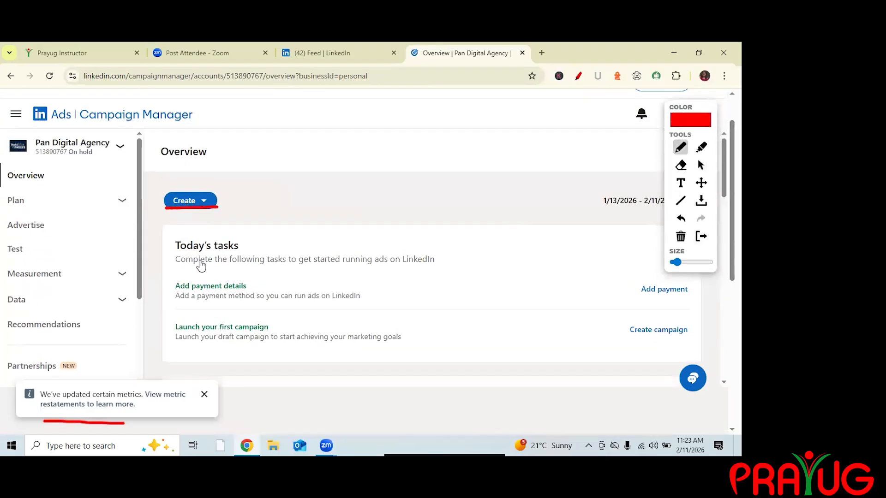
{"action": "left_click", "coordinate": [701, 166]}
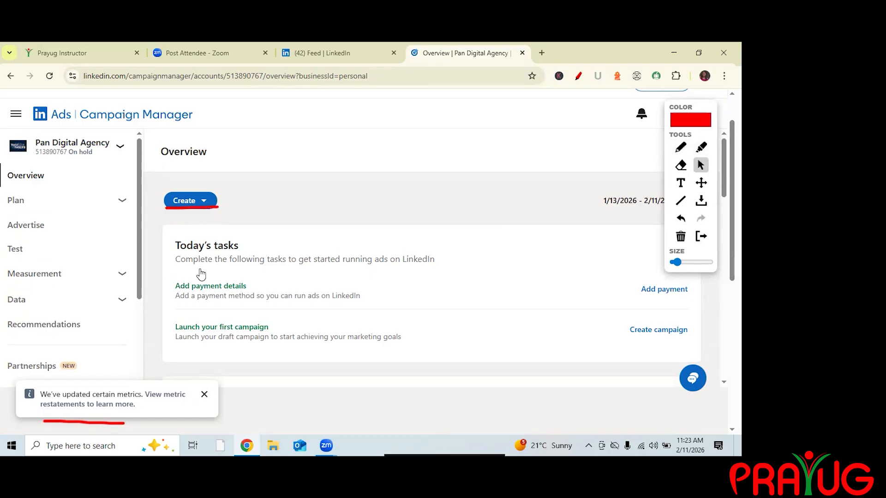
{"action": "left_click", "coordinate": [190, 200]}
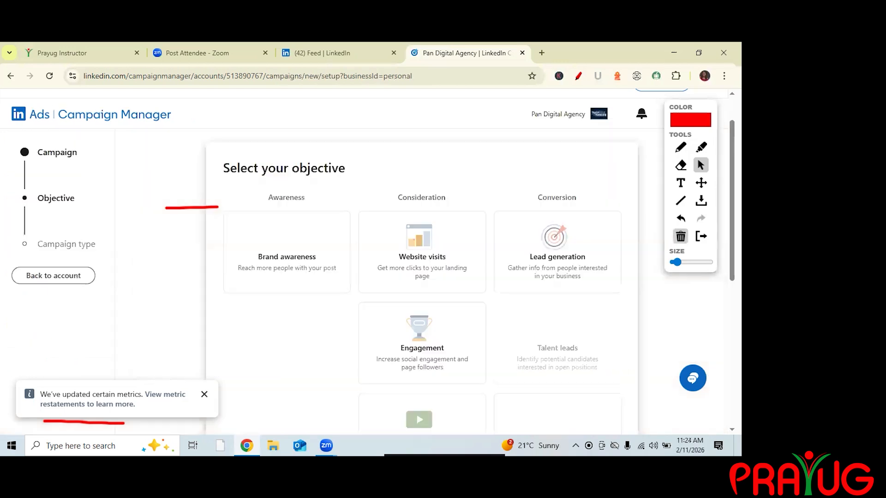
Choose Website visits as the campaign objective and continue with Next.
{"action": "scroll", "coordinate": [422, 222], "scroll_direction": "down", "scroll_amount": 1}
{"action": "left_click", "coordinate": [422, 203]}
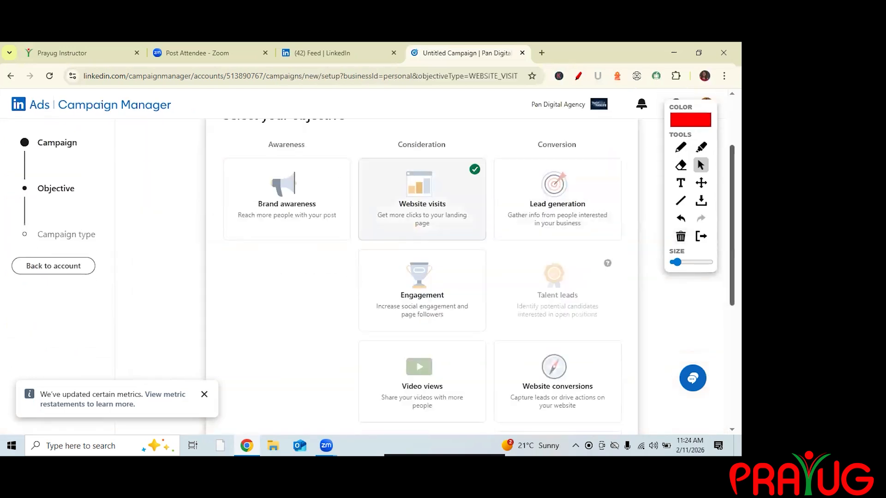
{"action": "scroll", "coordinate": [422, 221], "scroll_direction": "up", "scroll_amount": 1}
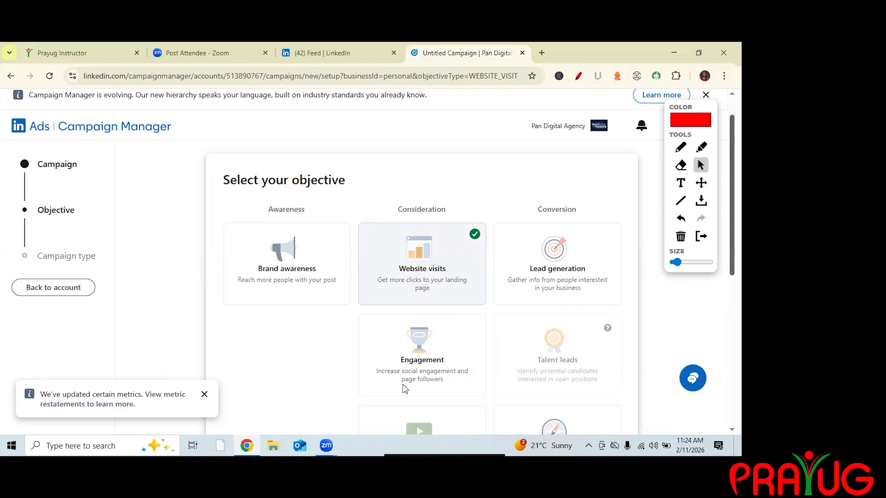
{"action": "scroll", "coordinate": [328, 269], "scroll_direction": "down", "scroll_amount": 7}
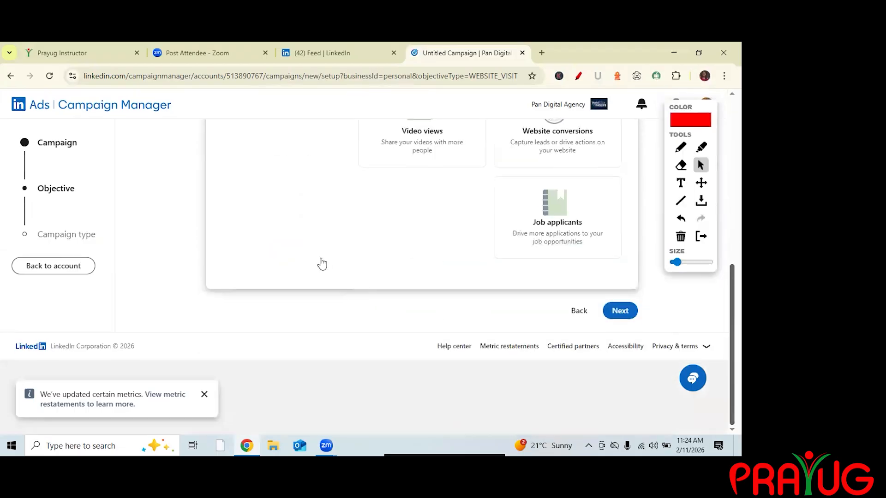
{"action": "left_click", "coordinate": [620, 310]}
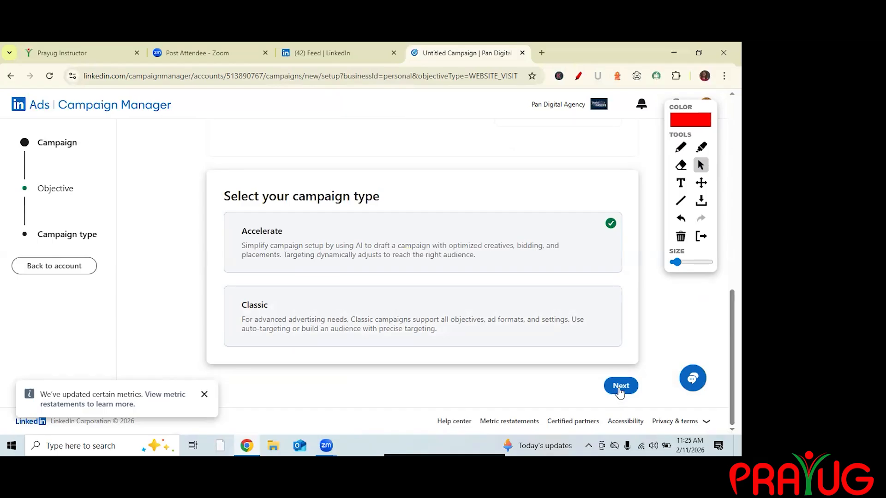
Pick the Classic campaign type with Standard ad creation and continue with Next.
{"action": "left_click", "coordinate": [328, 250]}
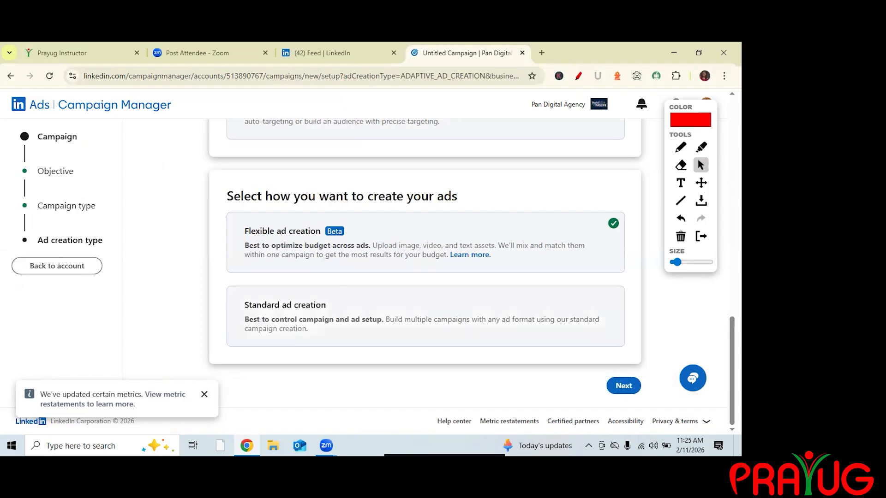
{"action": "left_click", "coordinate": [425, 317]}
{"action": "left_click", "coordinate": [624, 386]}
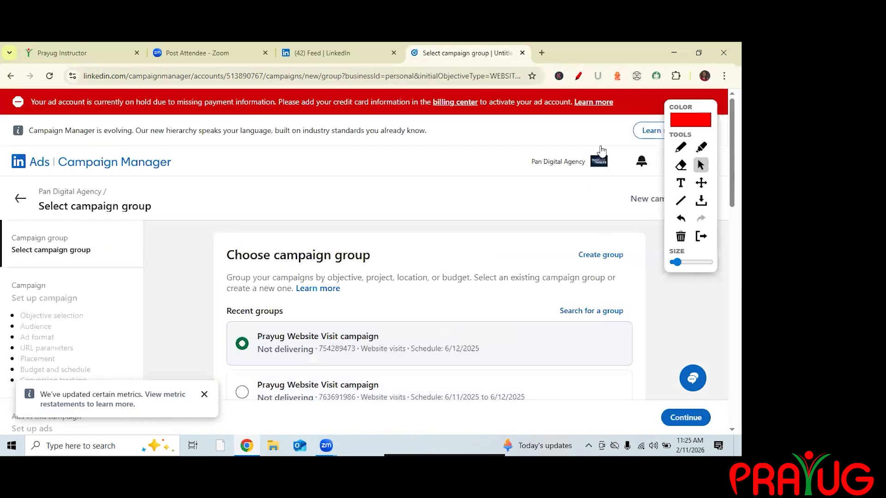
Create a new campaign group and name it Prayug_11FEB from the name suggestions.
{"action": "scroll", "coordinate": [600, 151], "scroll_direction": "down", "scroll_amount": 3}
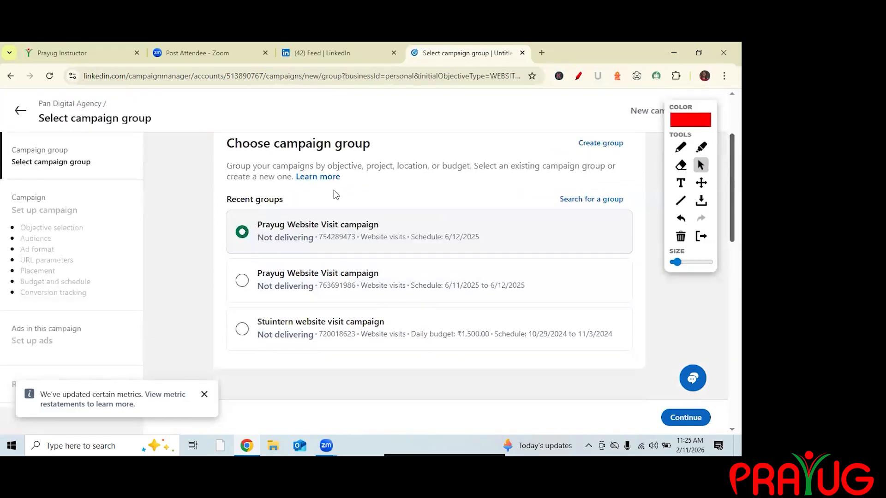
{"action": "scroll", "coordinate": [295, 226], "scroll_direction": "up", "scroll_amount": 1}
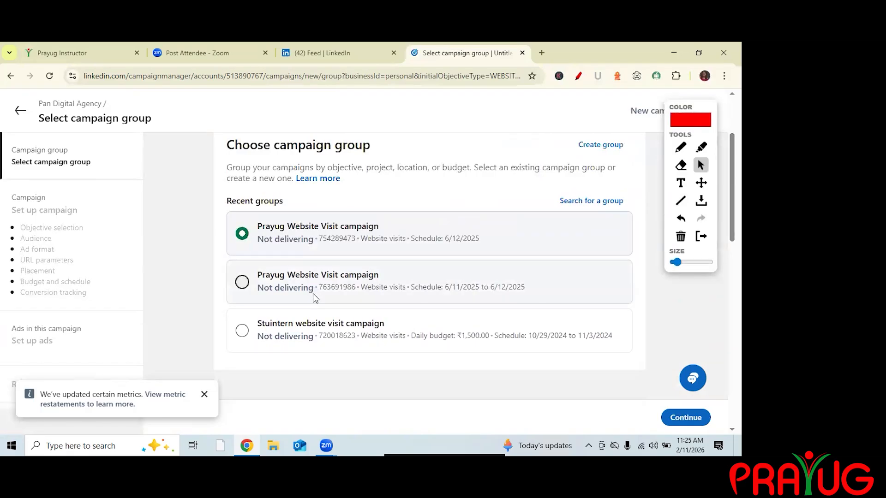
{"action": "left_click", "coordinate": [601, 145]}
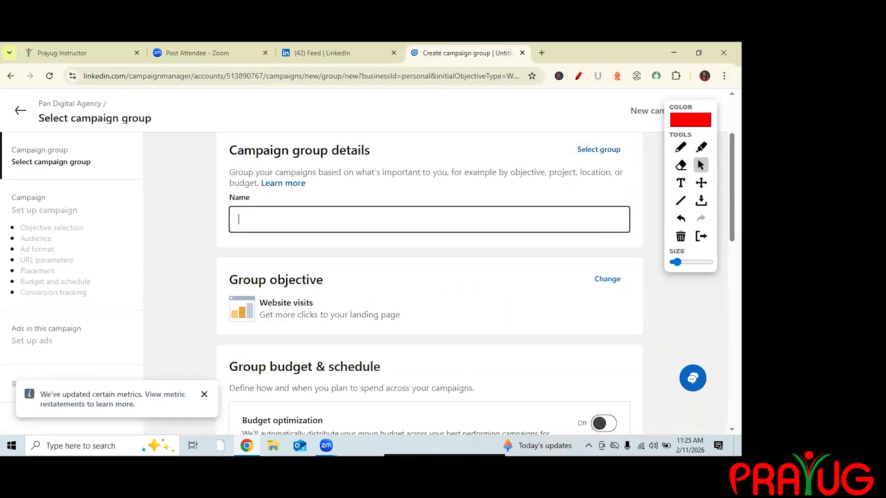
{"action": "left_click", "coordinate": [429, 220]}
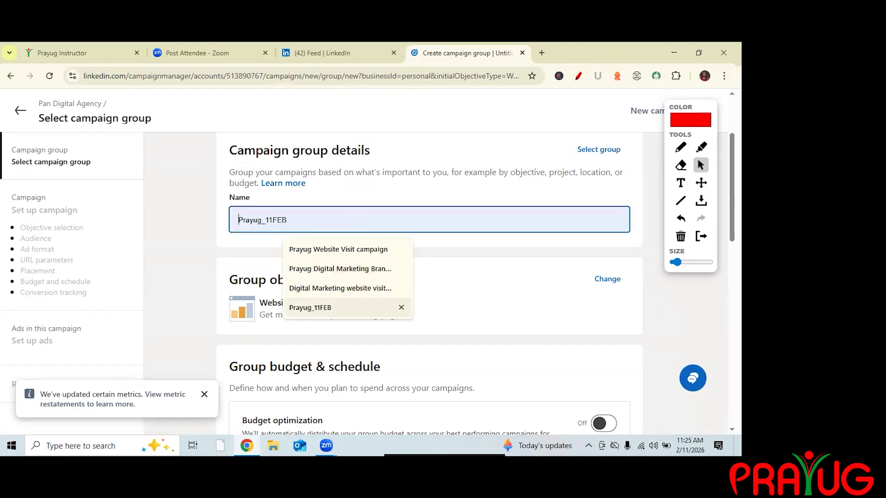
{"action": "left_click", "coordinate": [341, 307]}
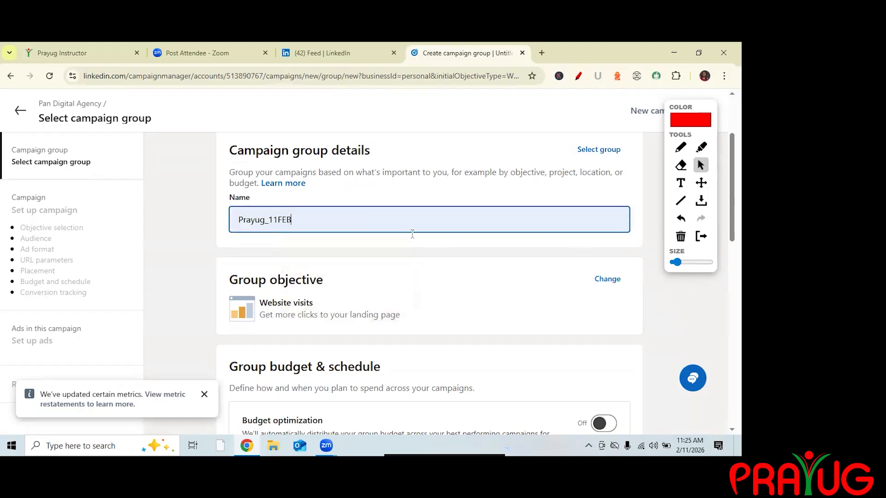
Turn on budget optimization for the group and set a daily budget of 1000.
{"action": "scroll", "coordinate": [435, 281], "scroll_direction": "down", "scroll_amount": 2}
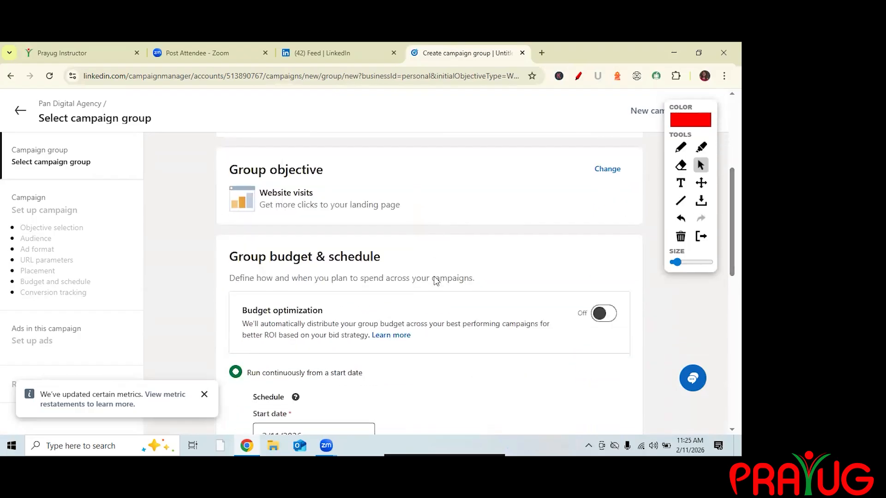
{"action": "left_click", "coordinate": [604, 314]}
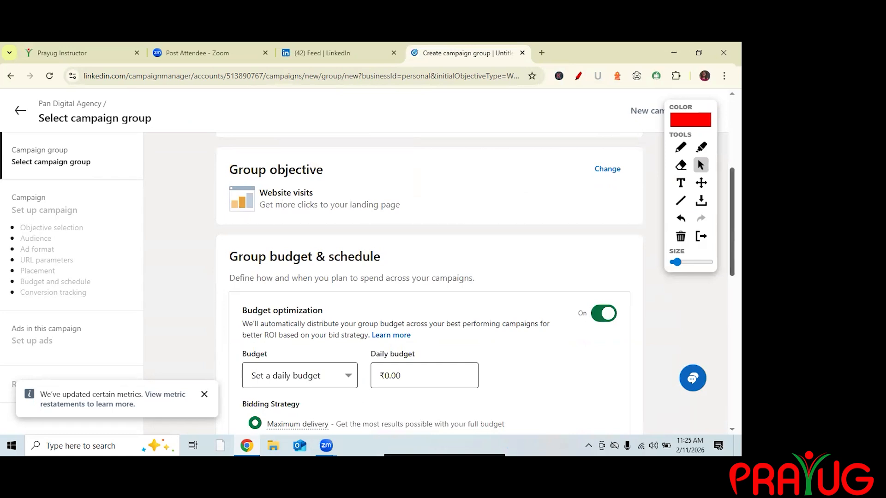
{"action": "scroll", "coordinate": [245, 323], "scroll_direction": "down", "scroll_amount": 3}
{"action": "left_click", "coordinate": [423, 229]}
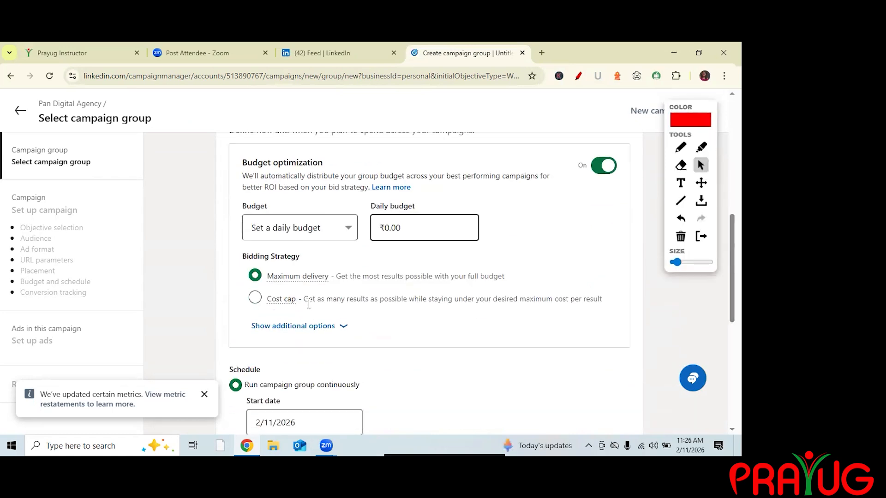
{"action": "left_click", "coordinate": [438, 276]}
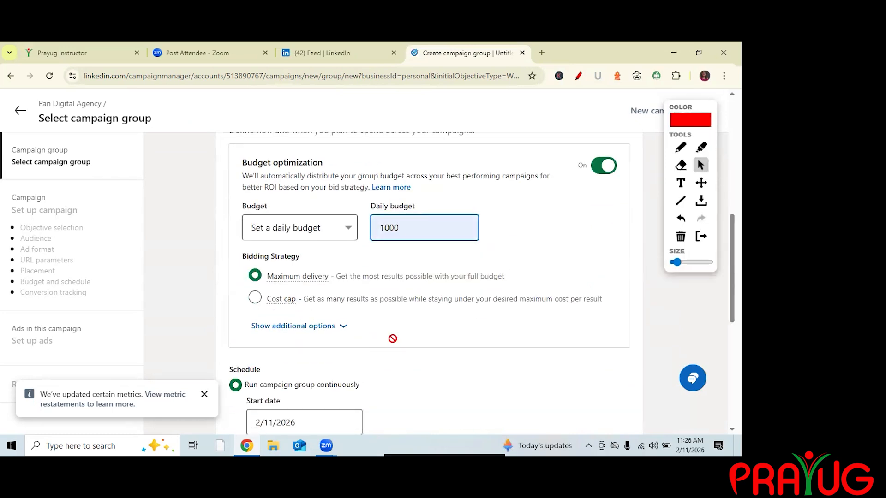
{"action": "scroll", "coordinate": [533, 413], "scroll_direction": "down", "scroll_amount": 3}
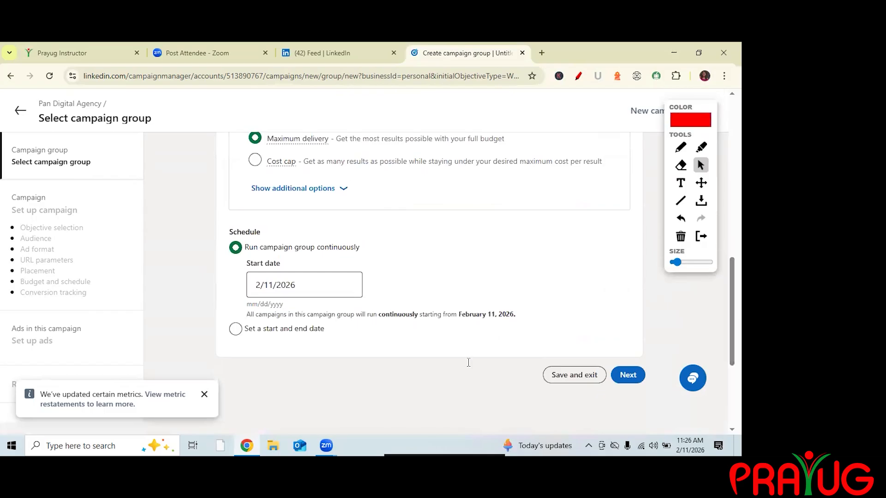
Schedule the group with a start date of 2/12/2026 and an end date of 2/14/2026, then continue with Next.
{"action": "left_click", "coordinate": [285, 328]}
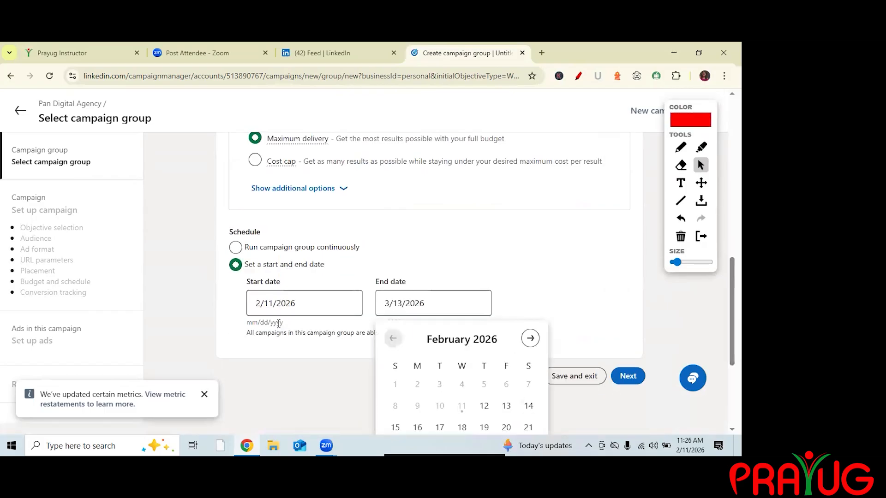
{"action": "left_click", "coordinate": [529, 406]}
{"action": "left_click", "coordinate": [288, 303]}
{"action": "key", "text": "Right"}
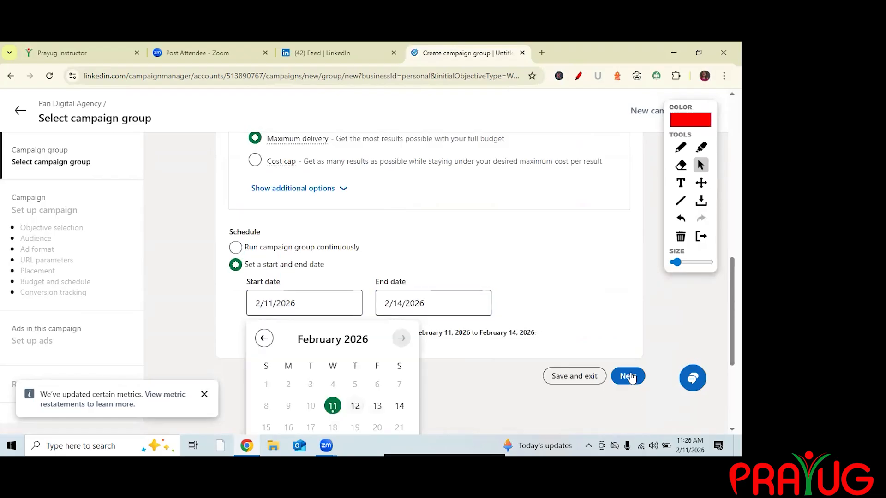
{"action": "key", "text": "Return"}
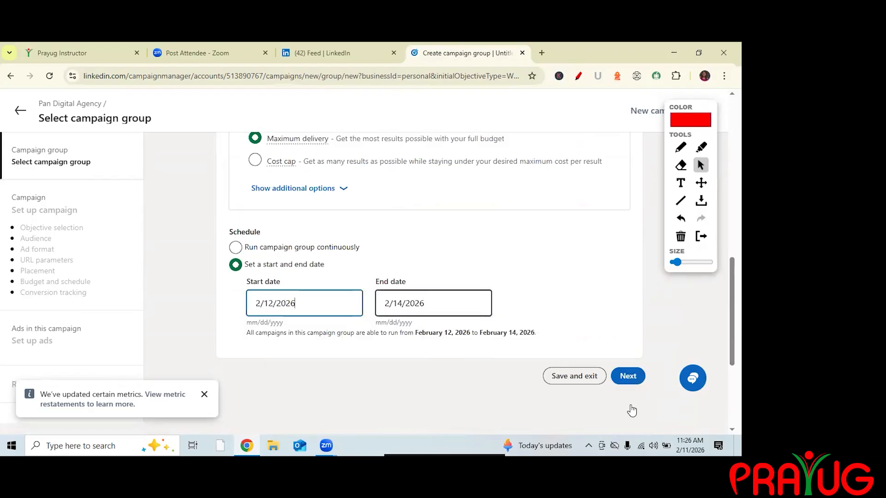
{"action": "left_click_drag", "start_coordinate": [415, 333], "coordinate": [537, 333]}
{"action": "left_click", "coordinate": [628, 377]}
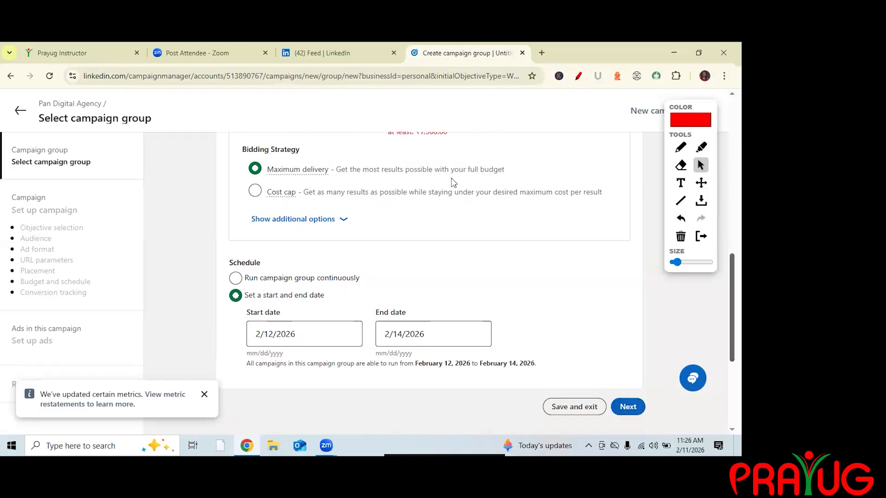
Change the group's daily budget to 1500.
{"action": "scroll", "coordinate": [467, 201], "scroll_direction": "up", "scroll_amount": 2}
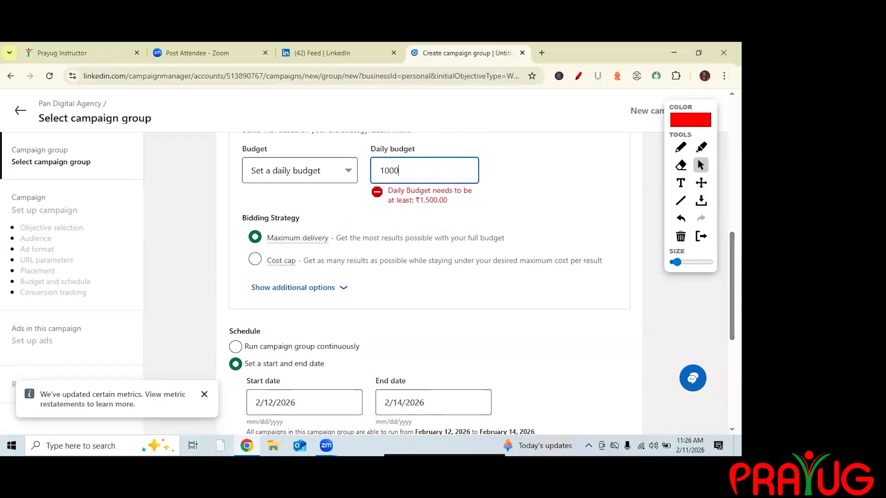
{"action": "key", "text": "Left"}
{"action": "key", "text": "Left"}
{"action": "key", "text": "BackSpace"}
{"action": "type", "text": "5"}
{"action": "key", "text": "Tab"}
{"action": "scroll", "coordinate": [275, 292], "scroll_direction": "down", "scroll_amount": 5}
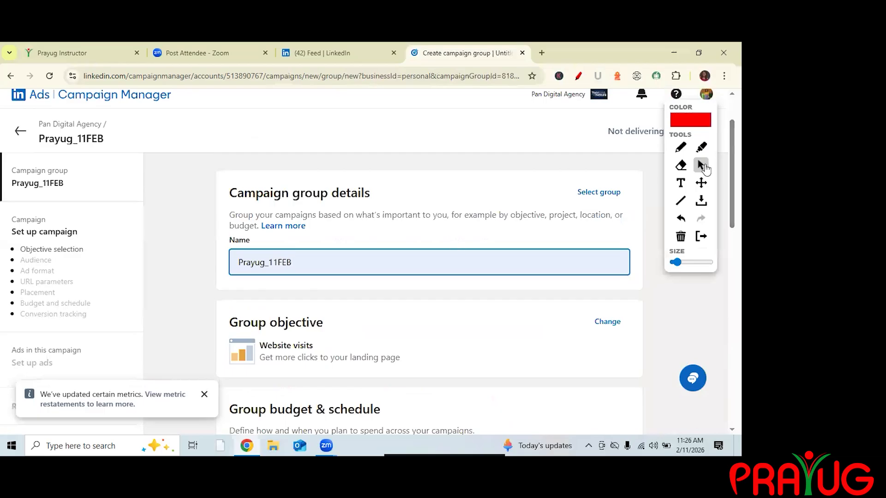
Prefix the campaign name with Prayug so it reads Prayug Website visits - Feb 11, 2026.
{"action": "left_click_drag", "start_coordinate": [732, 146], "coordinate": [733, 154]}
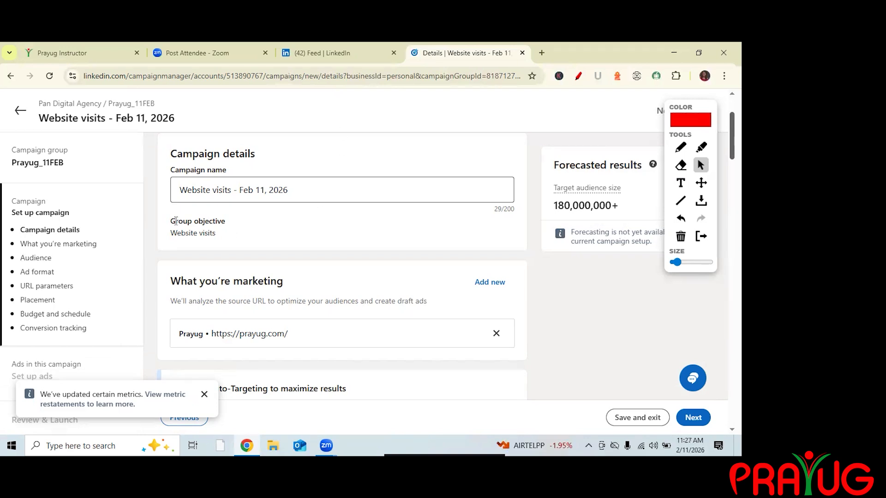
{"action": "scroll", "coordinate": [311, 225], "scroll_direction": "down", "scroll_amount": 1}
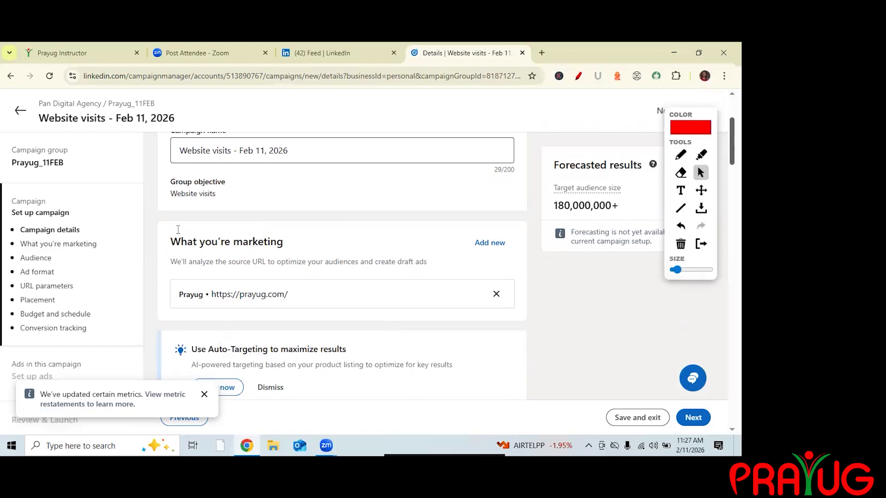
{"action": "scroll", "coordinate": [179, 229], "scroll_direction": "up", "scroll_amount": 2}
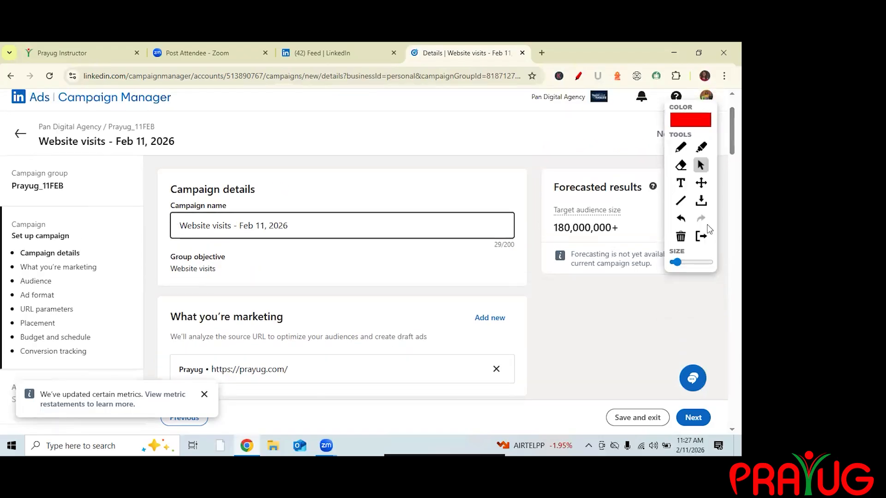
{"action": "type", "text": "Prayug"}
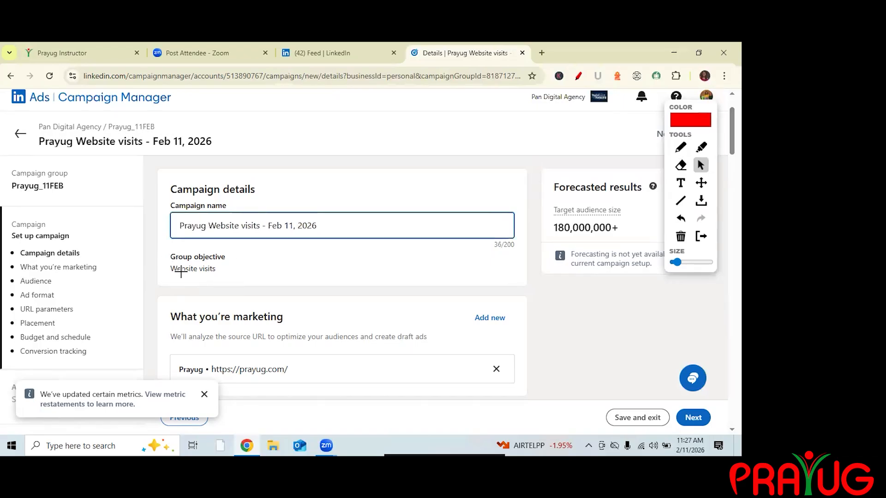
{"action": "left_click", "coordinate": [680, 147]}
{"action": "mouse_move", "coordinate": [170, 282]}
{"action": "left_mouse_down"}
{"action": "mouse_move", "coordinate": [234, 272]}
{"action": "mouse_move", "coordinate": [229, 243]}
{"action": "mouse_move", "coordinate": [167, 258]}
{"action": "left_mouse_up"}
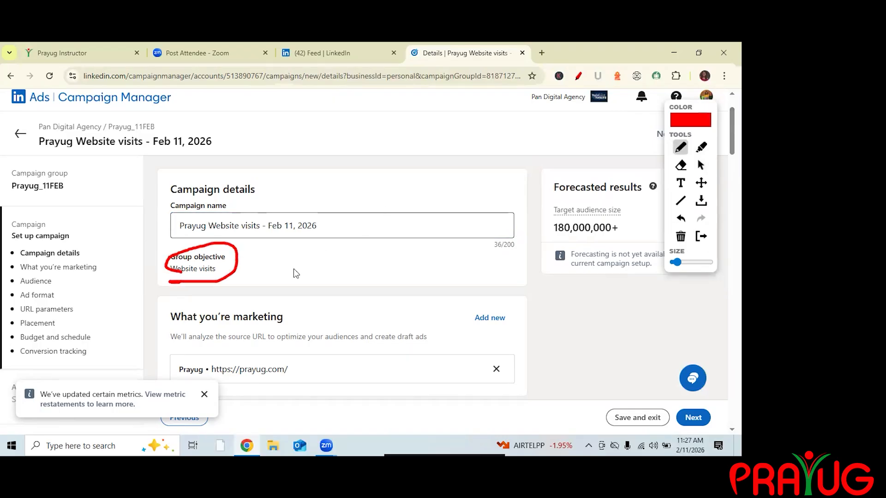
{"action": "left_click", "coordinate": [680, 236]}
{"action": "left_click", "coordinate": [701, 165]}
{"action": "scroll", "coordinate": [269, 194], "scroll_direction": "down", "scroll_amount": 1}
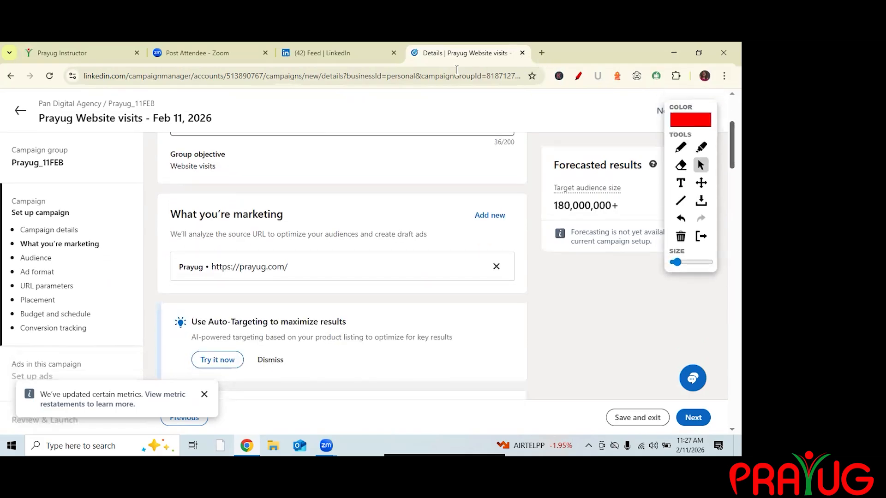
Open the marketed Prayug website in a new browser tab to check it, then return to the campaign.
{"action": "left_click_drag", "start_coordinate": [288, 267], "coordinate": [209, 267]}
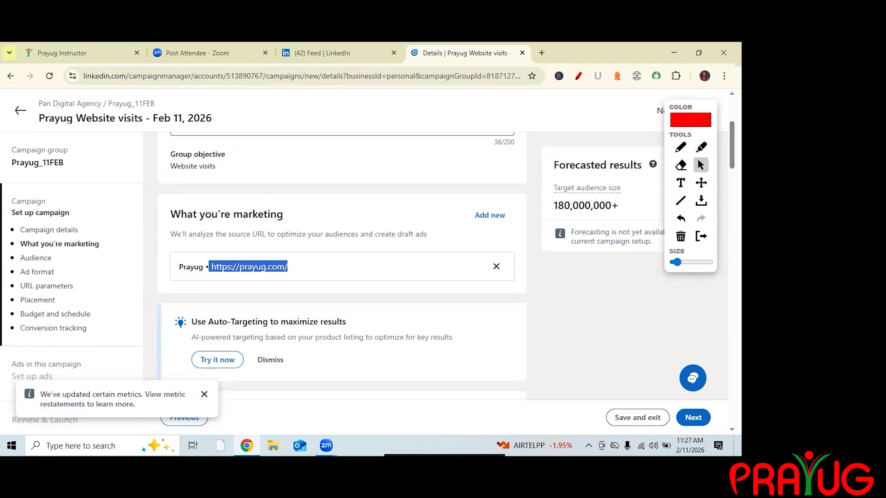
{"action": "key", "text": "ctrl+t"}
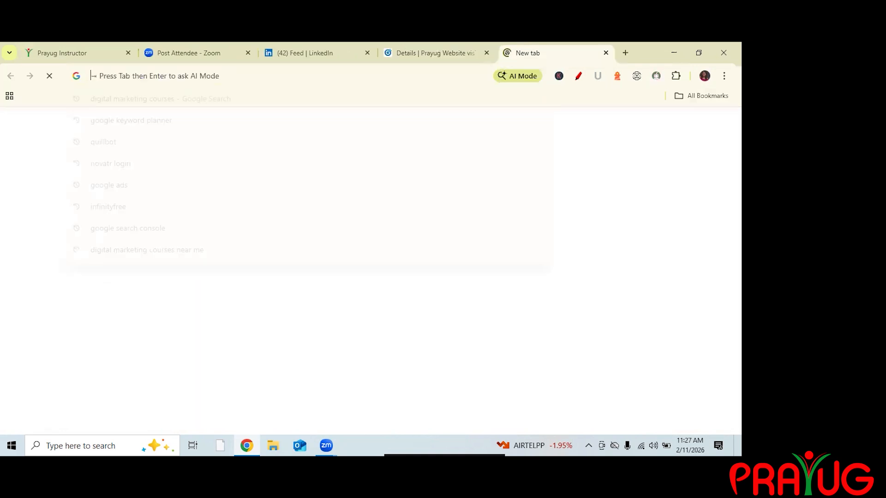
{"action": "type", "text": "p"}
{"action": "key", "text": "Return"}
{"action": "left_click", "coordinate": [436, 53]}
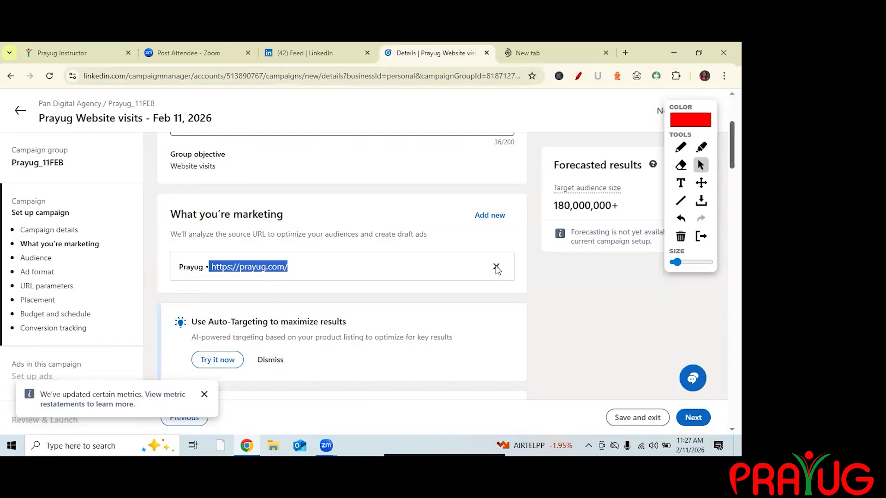
Add Delhi, India to the audience's target locations alongside India.
{"action": "scroll", "coordinate": [494, 268], "scroll_direction": "down", "scroll_amount": 4}
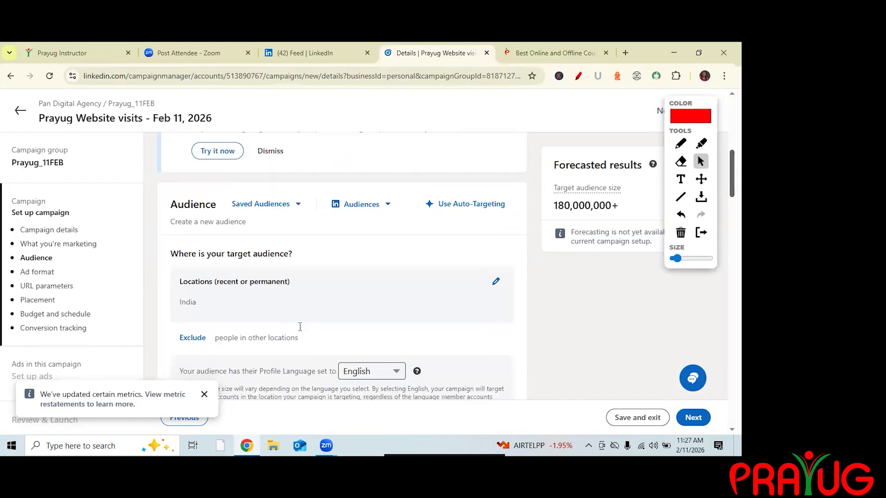
{"action": "scroll", "coordinate": [300, 328], "scroll_direction": "down", "scroll_amount": 1}
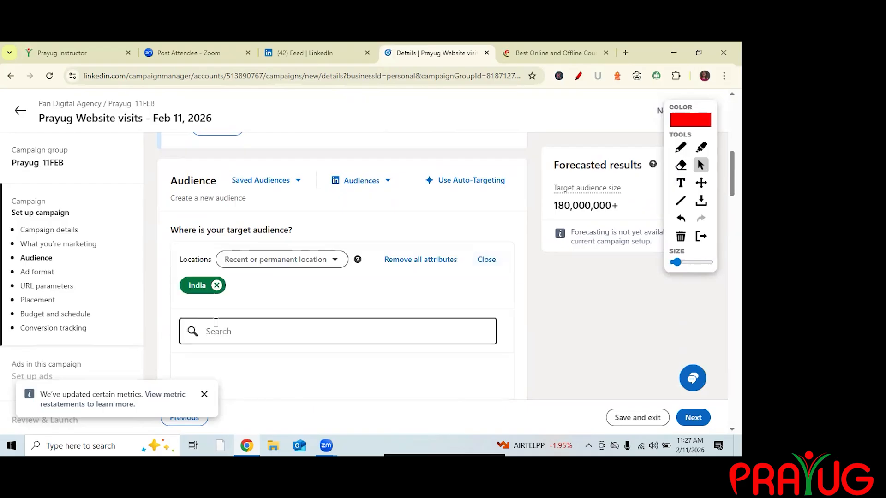
{"action": "left_click", "coordinate": [217, 323]}
{"action": "type", "text": "delhi"}
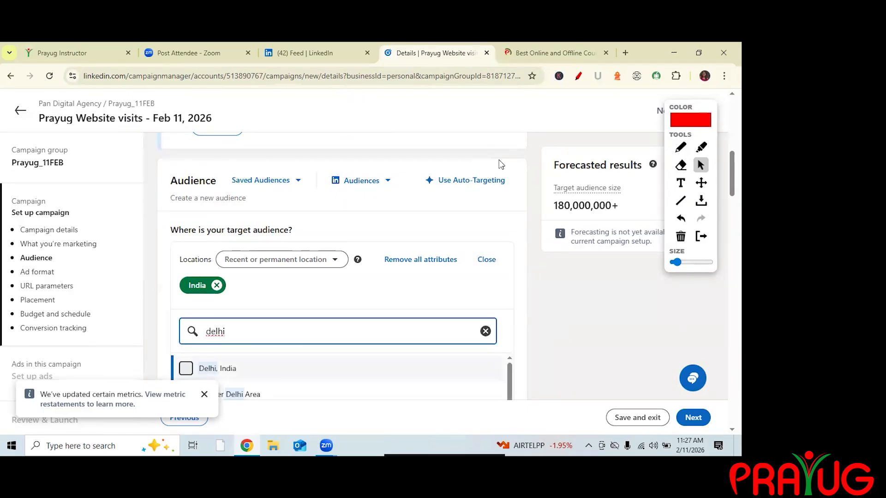
{"action": "left_click", "coordinate": [186, 369]}
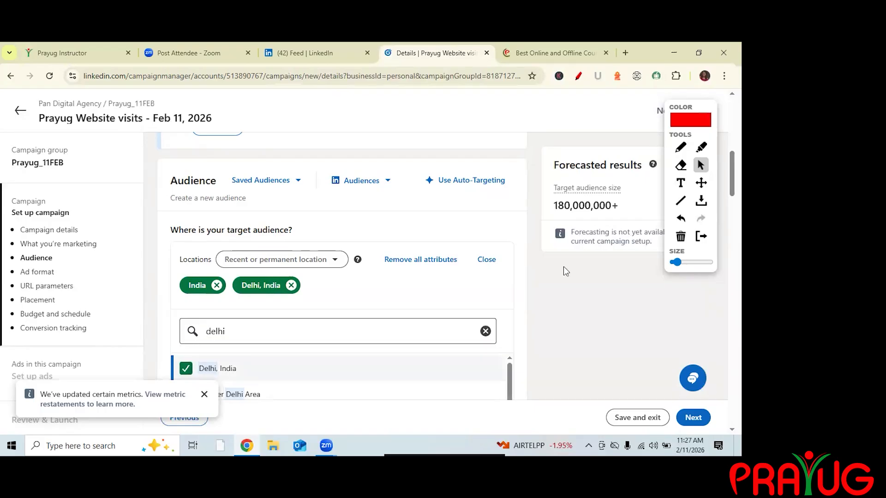
Clear the location search and read the example locations in the audience panel.
{"action": "scroll", "coordinate": [229, 367], "scroll_direction": "down", "scroll_amount": 3}
{"action": "left_click", "coordinate": [485, 200]}
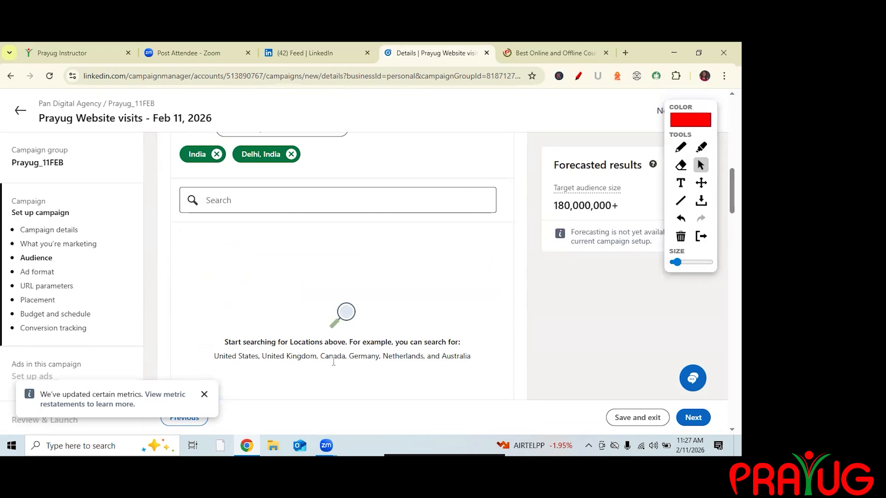
{"action": "left_click_drag", "start_coordinate": [366, 368], "coordinate": [461, 365]}
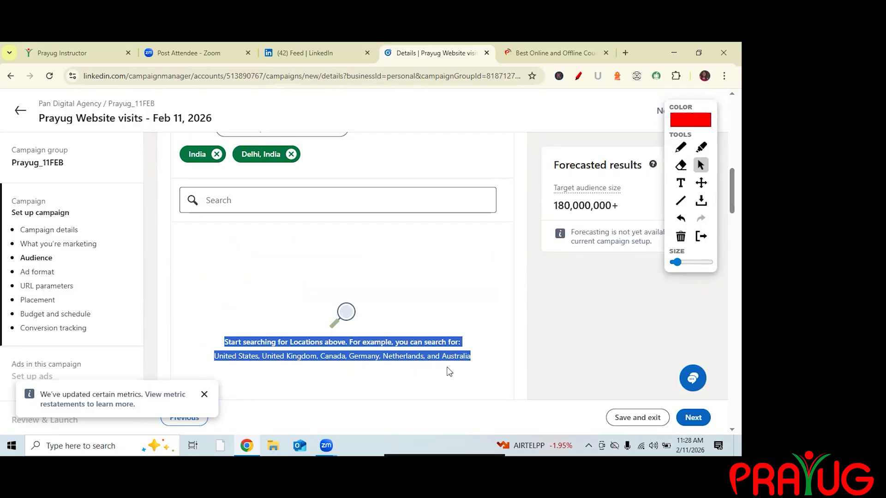
{"action": "left_click", "coordinate": [482, 375]}
{"action": "left_click_drag", "start_coordinate": [215, 359], "coordinate": [470, 360]}
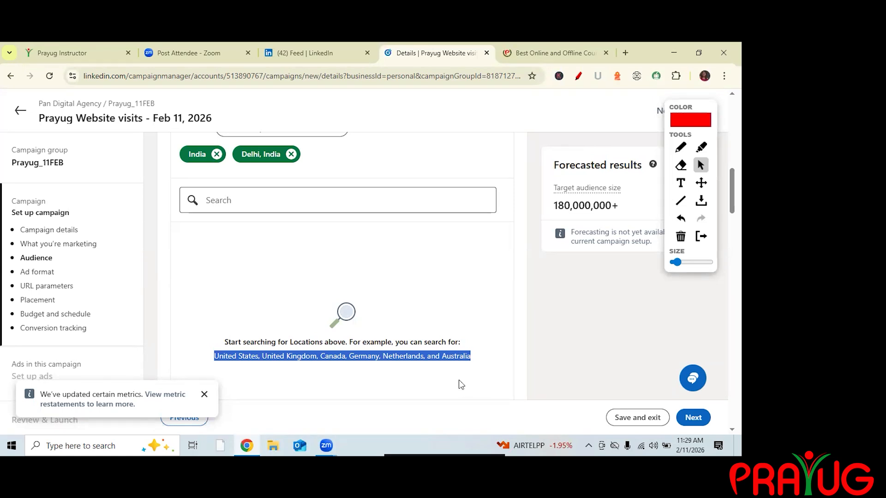
{"action": "left_click", "coordinate": [459, 382]}
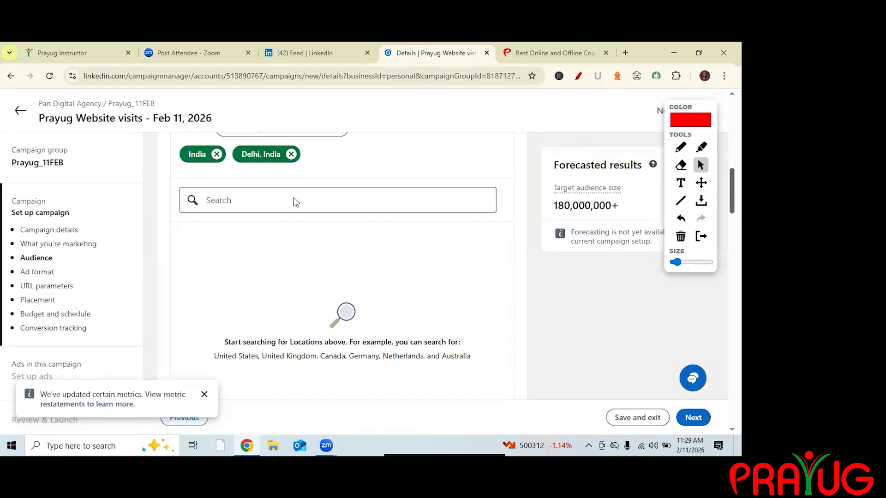
Set the audience's profile language to English.
{"action": "scroll", "coordinate": [296, 201], "scroll_direction": "down", "scroll_amount": 5}
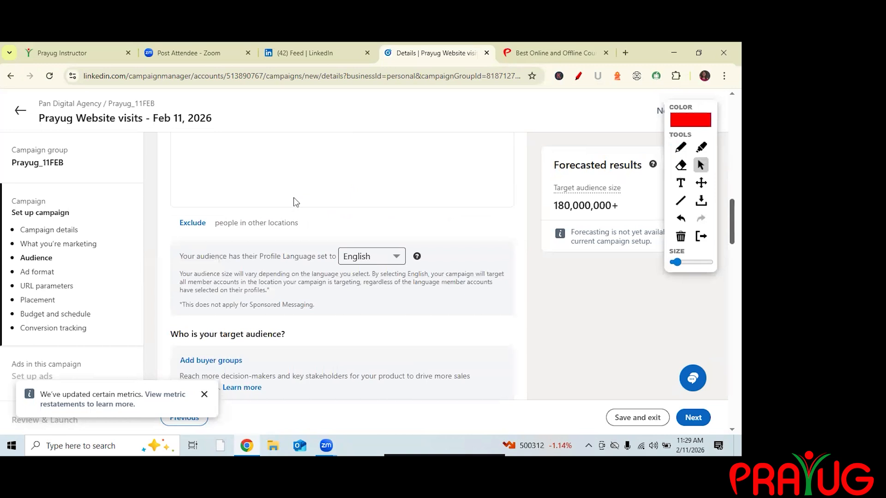
{"action": "scroll", "coordinate": [294, 198], "scroll_direction": "down", "scroll_amount": 2}
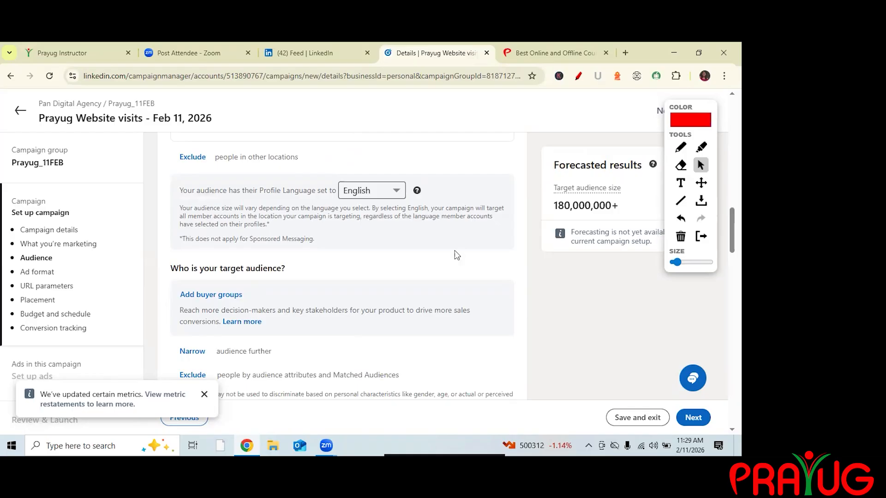
{"action": "left_click", "coordinate": [380, 192]}
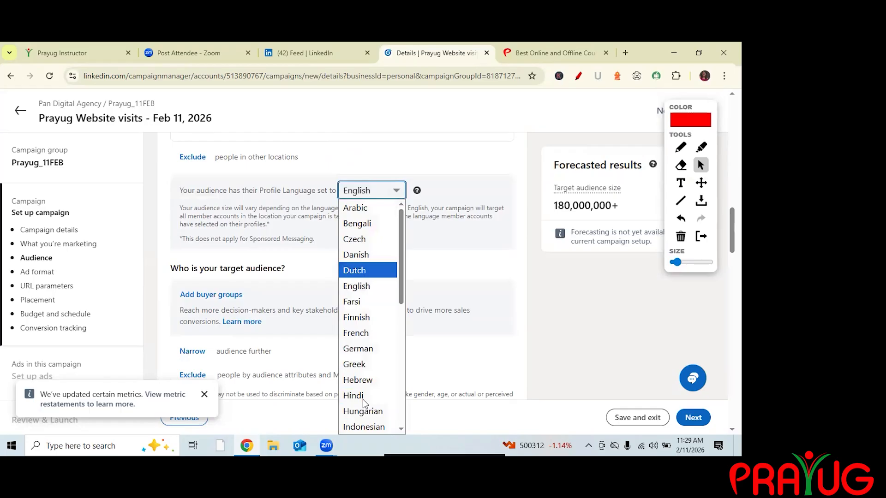
{"action": "left_click", "coordinate": [356, 286]}
{"action": "left_click", "coordinate": [380, 192]}
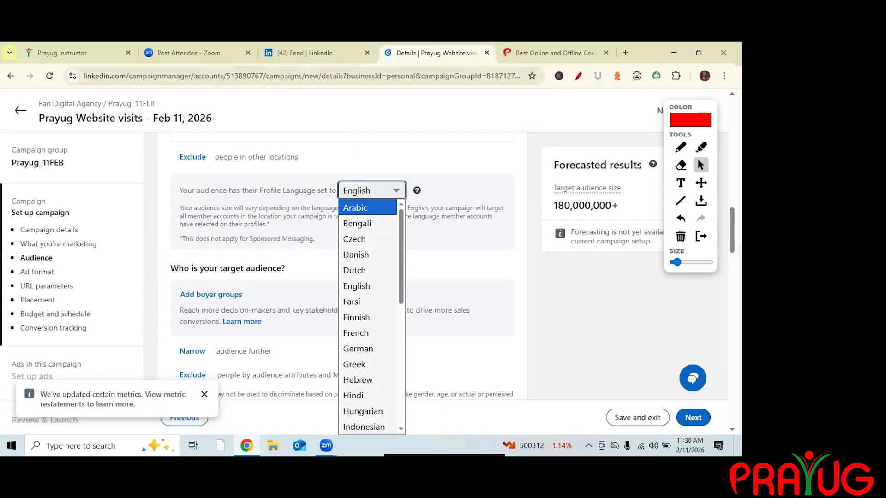
Switch to the LinkedIn feed tab and scroll through the posts and sponsored ads.
{"action": "left_click", "coordinate": [300, 53]}
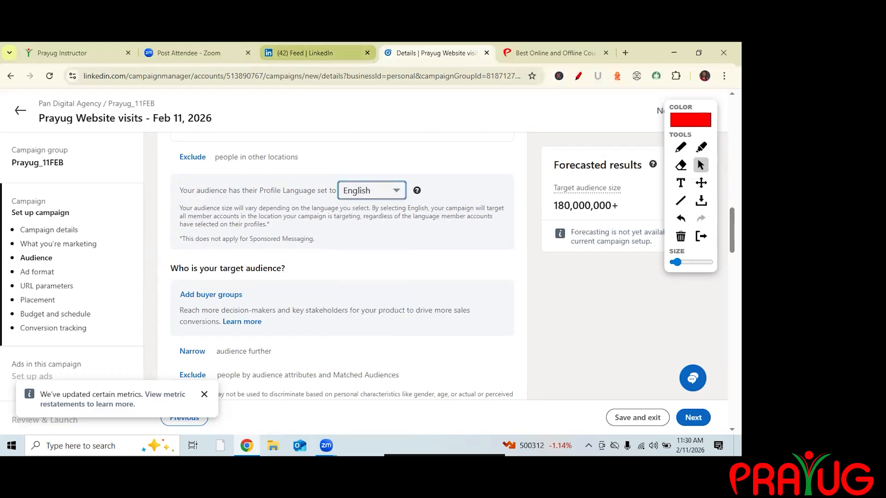
{"action": "left_click", "coordinate": [300, 52]}
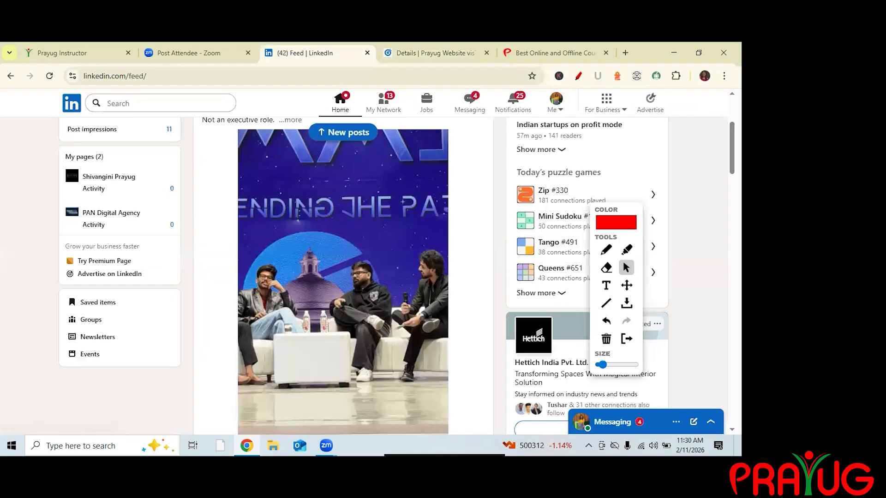
{"action": "scroll", "coordinate": [343, 277], "scroll_direction": "down", "scroll_amount": 4}
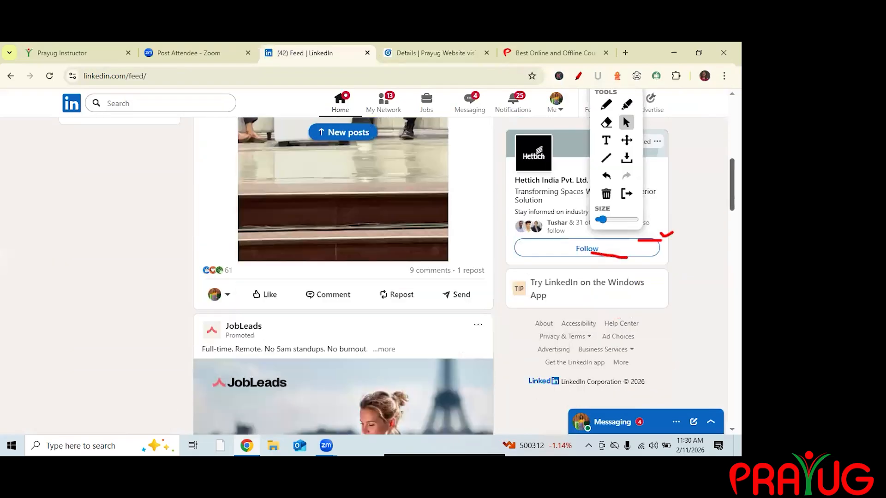
{"action": "scroll", "coordinate": [344, 277], "scroll_direction": "down", "scroll_amount": 10}
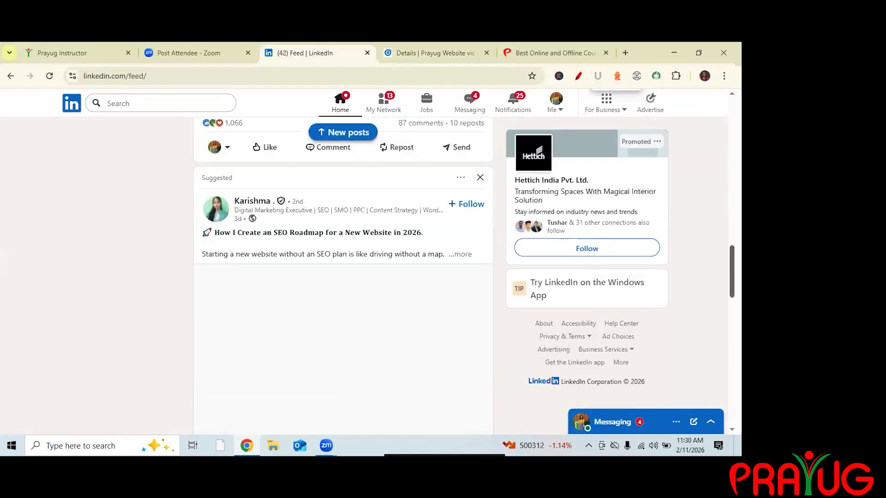
{"action": "scroll", "coordinate": [426, 225], "scroll_direction": "down", "scroll_amount": 1}
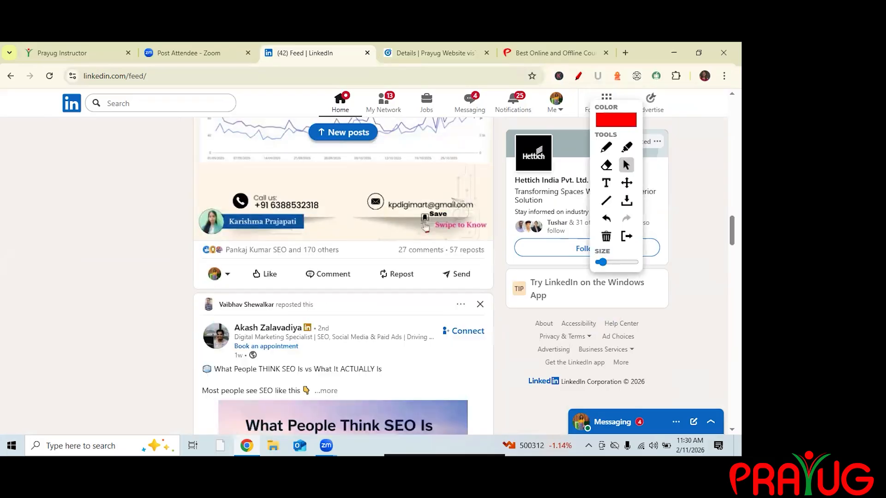
{"action": "scroll", "coordinate": [425, 226], "scroll_direction": "down", "scroll_amount": 6}
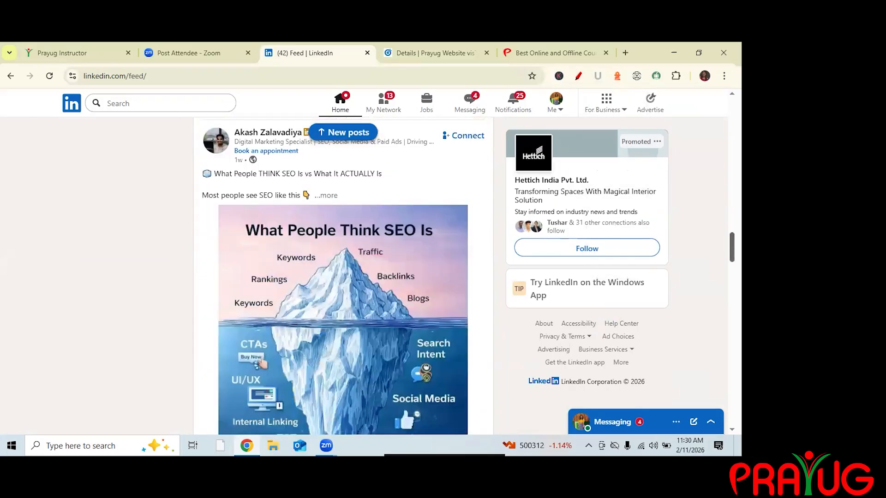
{"action": "scroll", "coordinate": [425, 226], "scroll_direction": "down", "scroll_amount": 10}
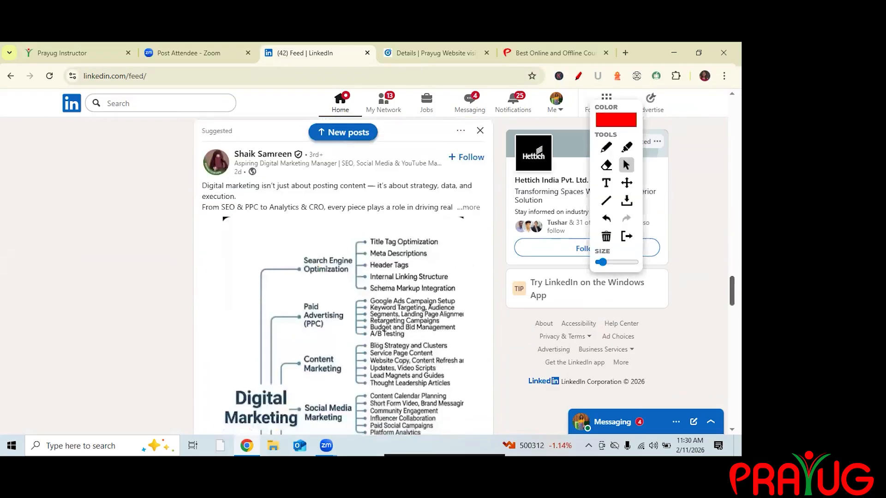
{"action": "scroll", "coordinate": [426, 225], "scroll_direction": "down", "scroll_amount": 13}
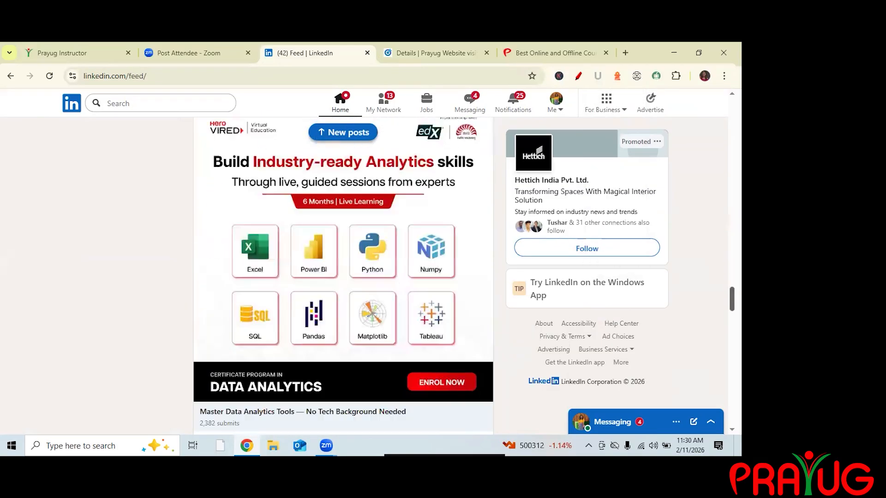
{"action": "scroll", "coordinate": [343, 276], "scroll_direction": "down", "scroll_amount": 12}
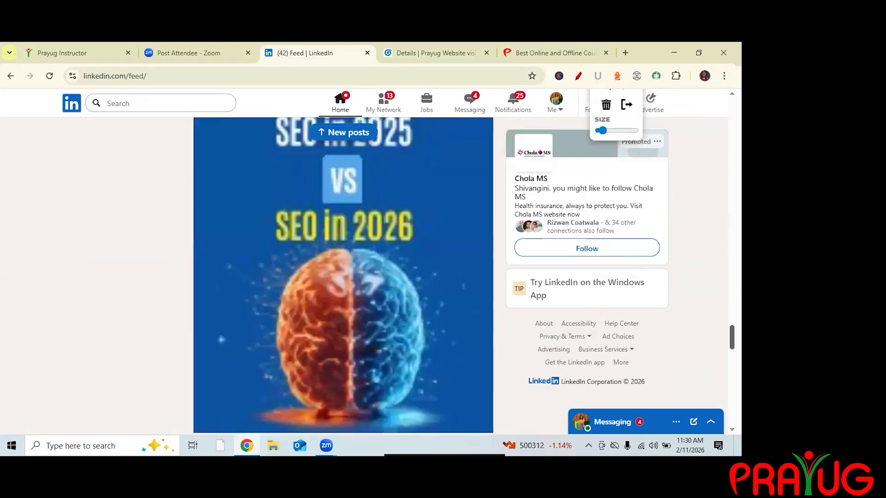
{"action": "scroll", "coordinate": [343, 275], "scroll_direction": "down", "scroll_amount": 5}
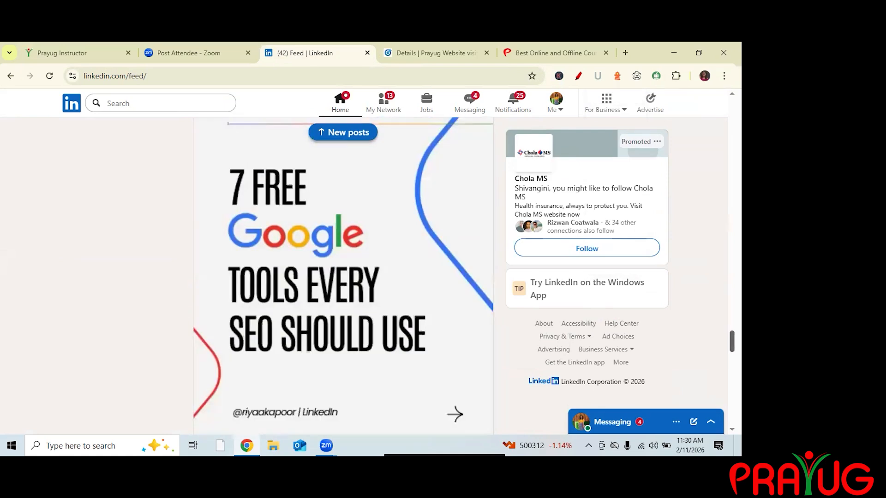
{"action": "scroll", "coordinate": [343, 276], "scroll_direction": "down", "scroll_amount": 10}
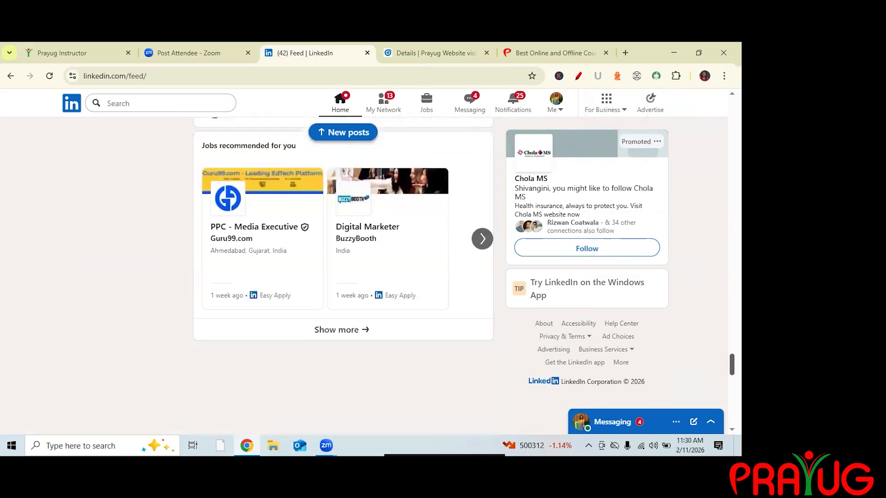
{"action": "scroll", "coordinate": [344, 276], "scroll_direction": "down", "scroll_amount": 4}
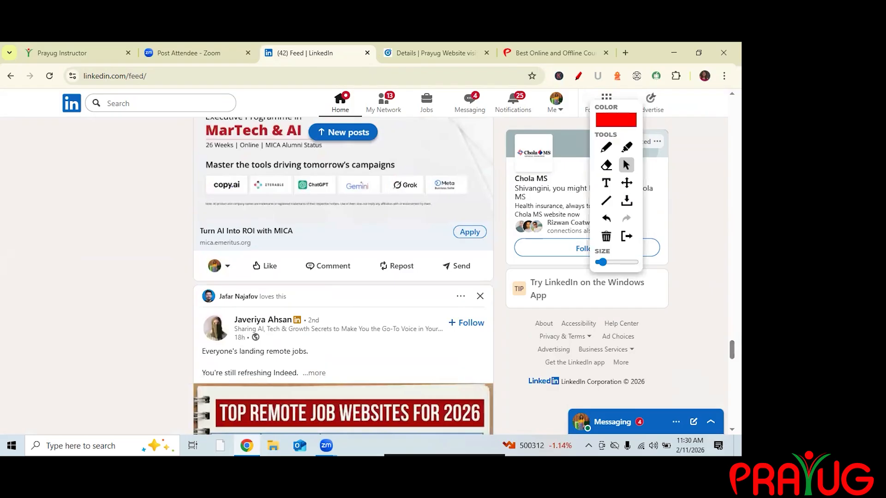
{"action": "scroll", "coordinate": [343, 275], "scroll_direction": "down", "scroll_amount": 10}
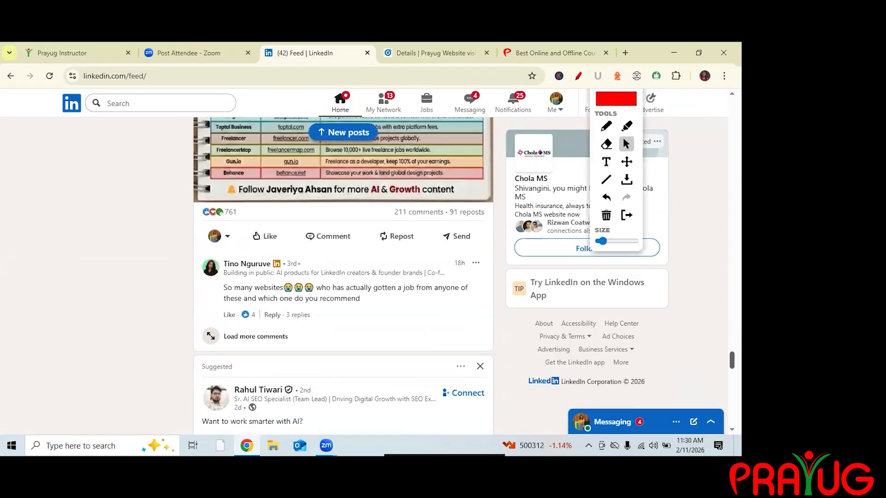
{"action": "scroll", "coordinate": [343, 276], "scroll_direction": "down", "scroll_amount": 5}
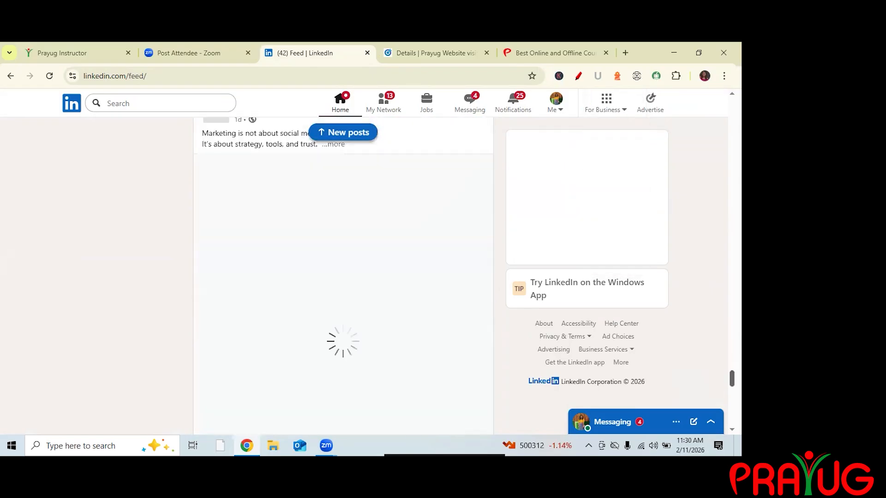
Scroll further through the feed, return to the campaign tab and review the profile language options.
{"action": "scroll", "coordinate": [343, 275], "scroll_direction": "down", "scroll_amount": 5}
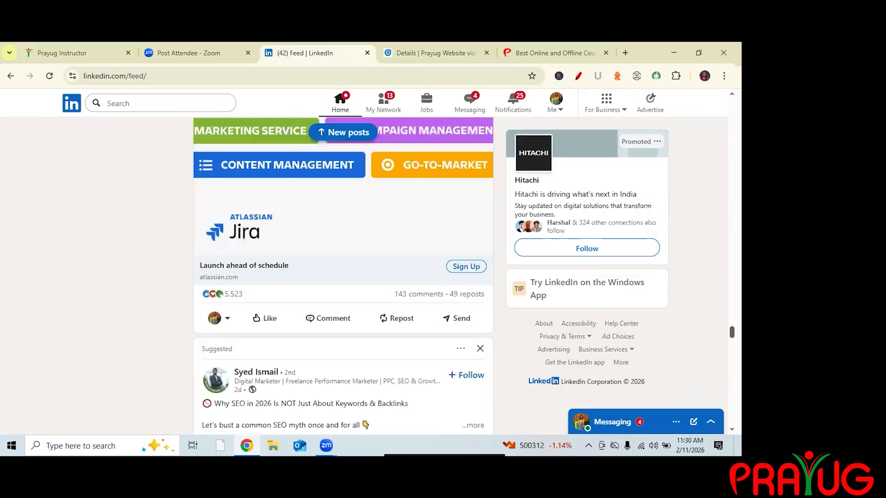
{"action": "scroll", "coordinate": [344, 276], "scroll_direction": "down", "scroll_amount": 10}
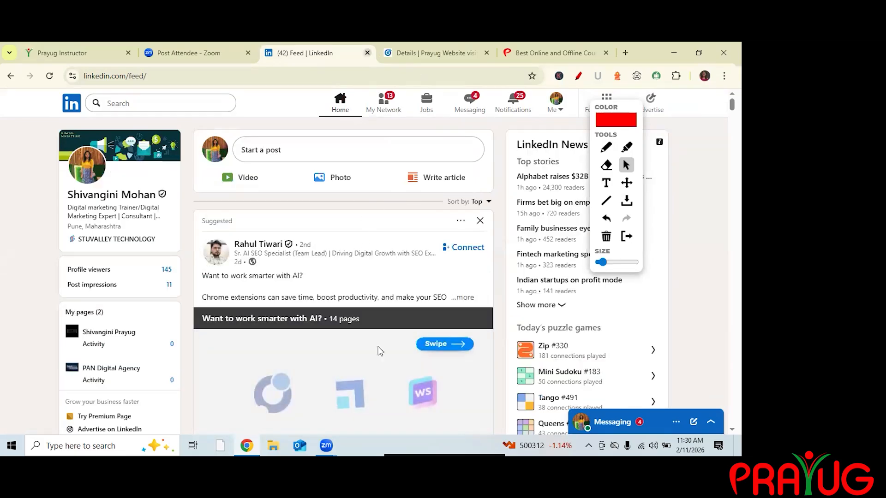
{"action": "left_click", "coordinate": [431, 52]}
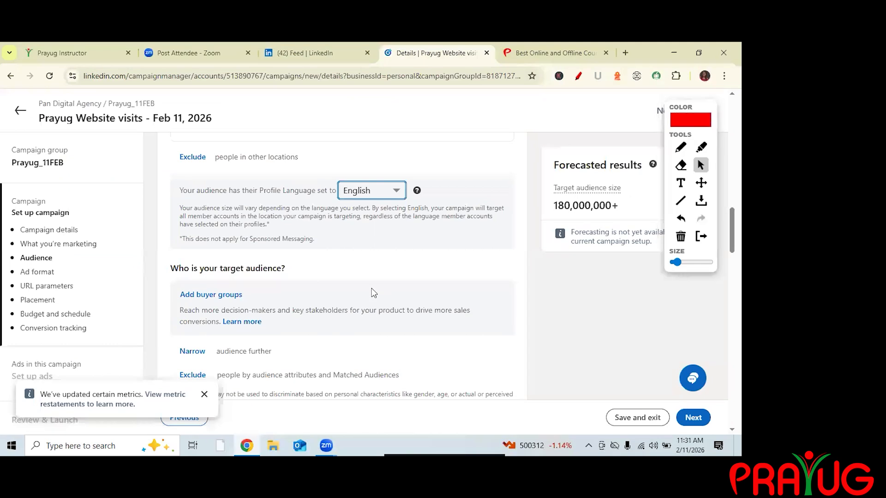
{"action": "left_click", "coordinate": [378, 190]}
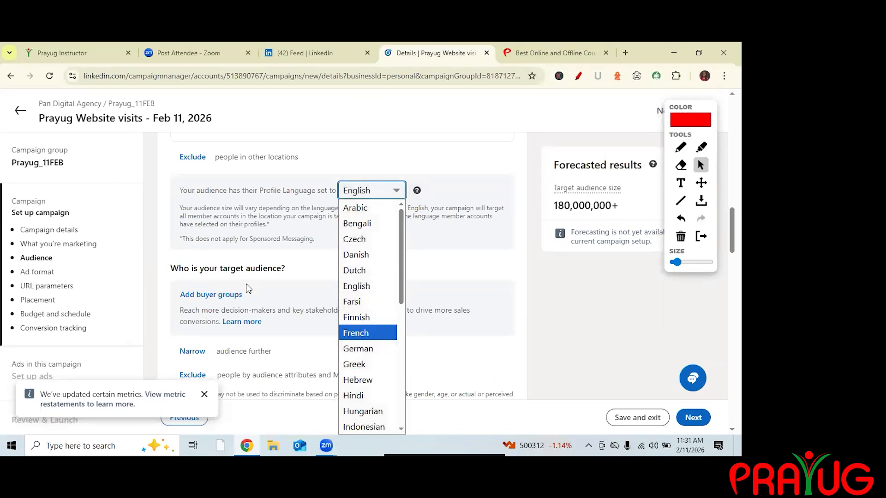
{"action": "left_click", "coordinate": [357, 286]}
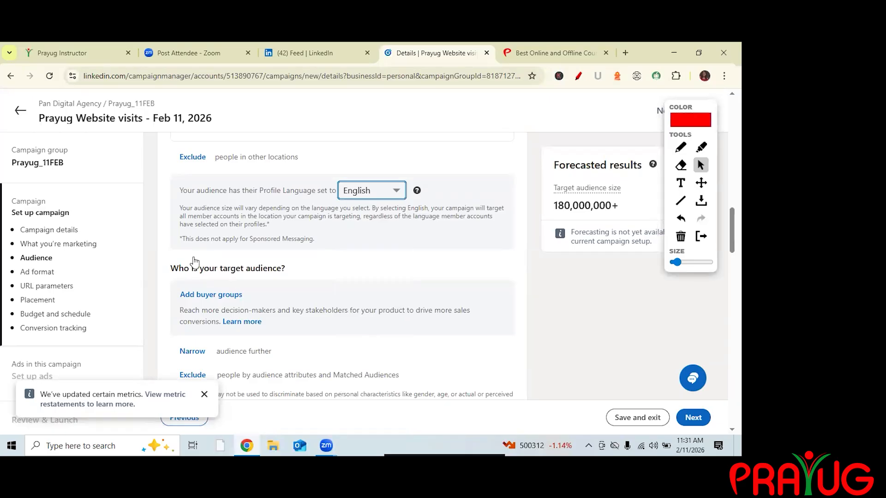
Narrow the audience by member age, certifying the non-discrimination notice and selecting 18 to 24 and 25 to 34.
{"action": "scroll", "coordinate": [194, 258], "scroll_direction": "down", "scroll_amount": 2}
{"action": "scroll", "coordinate": [195, 258], "scroll_direction": "down", "scroll_amount": 1}
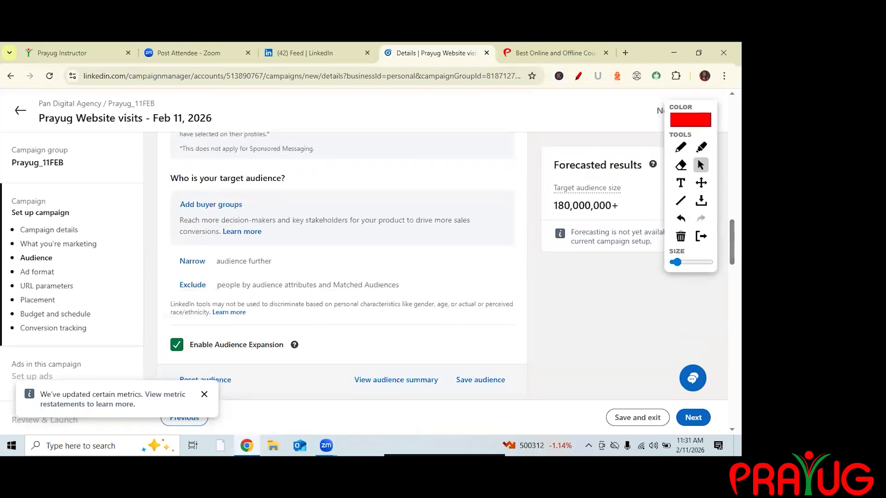
{"action": "left_click", "coordinate": [243, 263]}
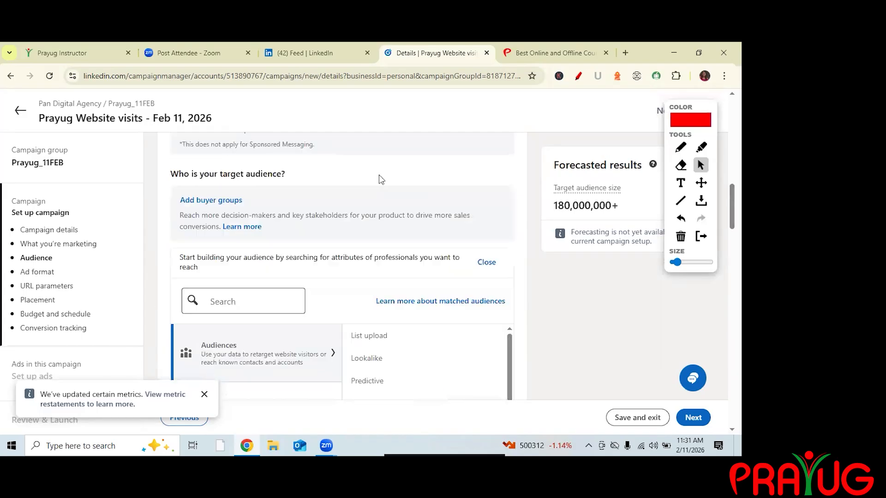
{"action": "scroll", "coordinate": [374, 221], "scroll_direction": "down", "scroll_amount": 3}
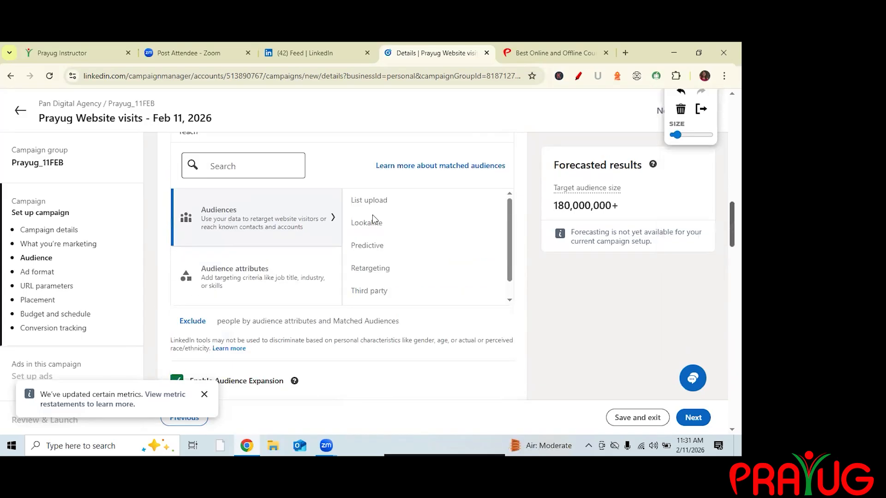
{"action": "left_click", "coordinate": [257, 268]}
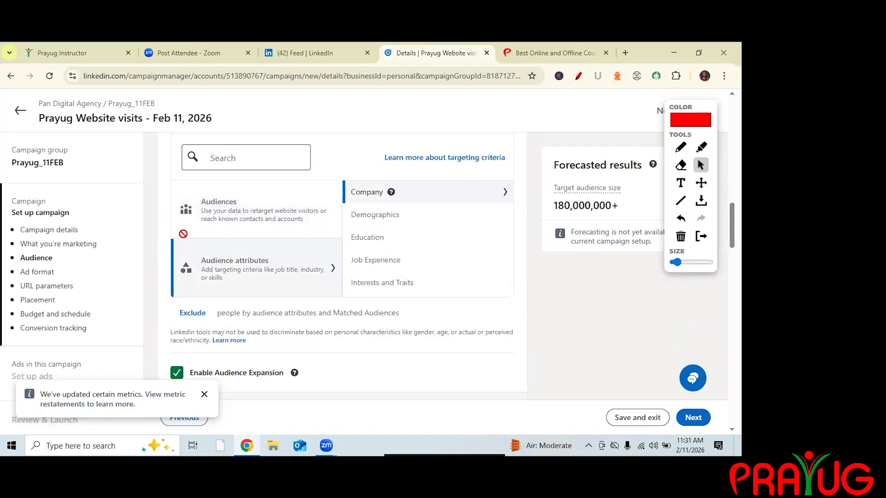
{"action": "left_click", "coordinate": [375, 215]}
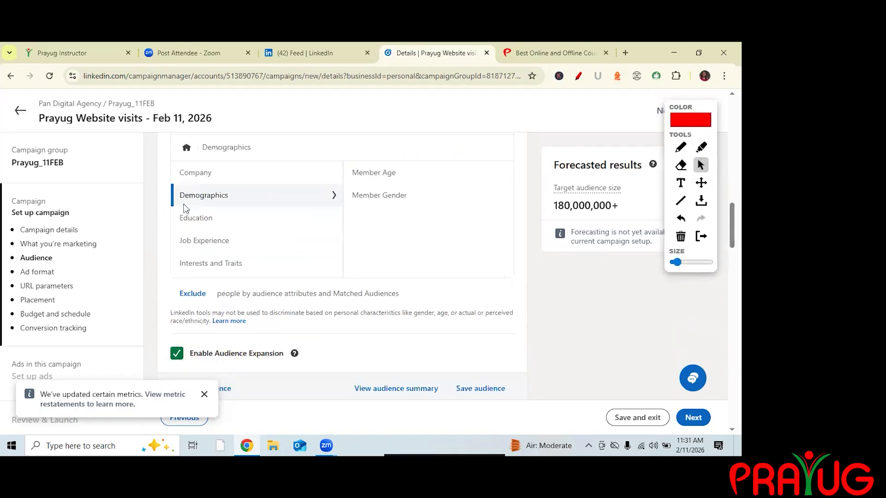
{"action": "left_click", "coordinate": [373, 172]}
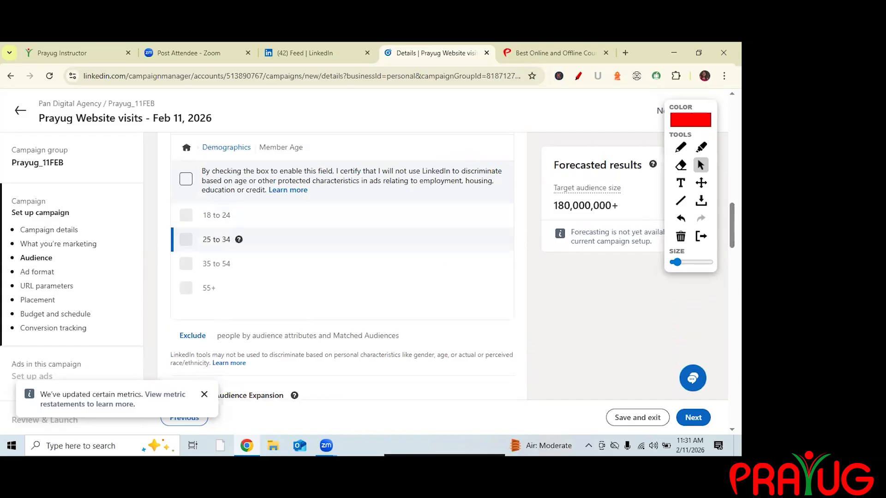
{"action": "left_click", "coordinate": [186, 179]}
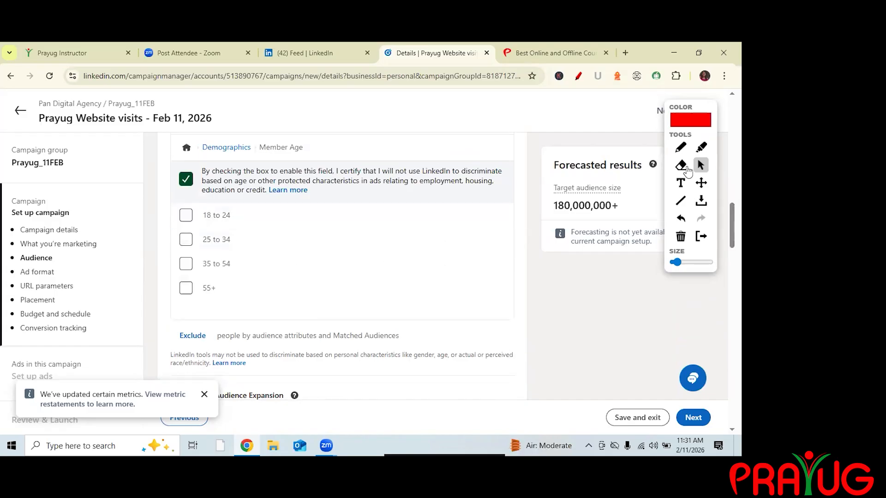
{"action": "left_click", "coordinate": [186, 239]}
{"action": "left_click", "coordinate": [194, 285]}
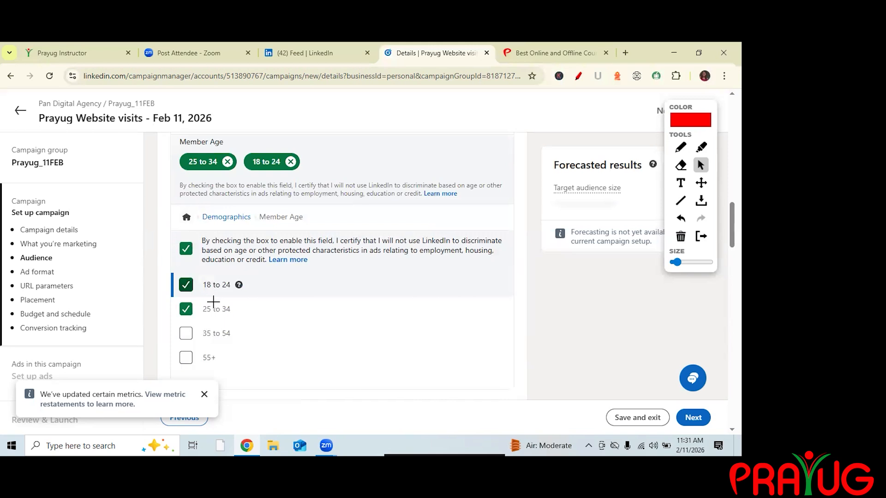
Add member gender targeting, certifying the notice and selecting both Female and Male.
{"action": "scroll", "coordinate": [276, 262], "scroll_direction": "down", "scroll_amount": 3}
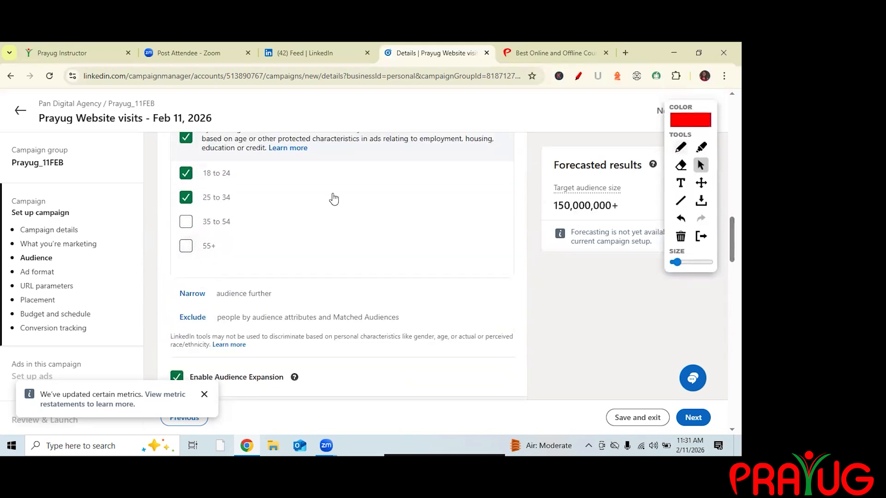
{"action": "left_click", "coordinate": [681, 147]}
{"action": "left_click_drag", "start_coordinate": [171, 305], "coordinate": [215, 303]}
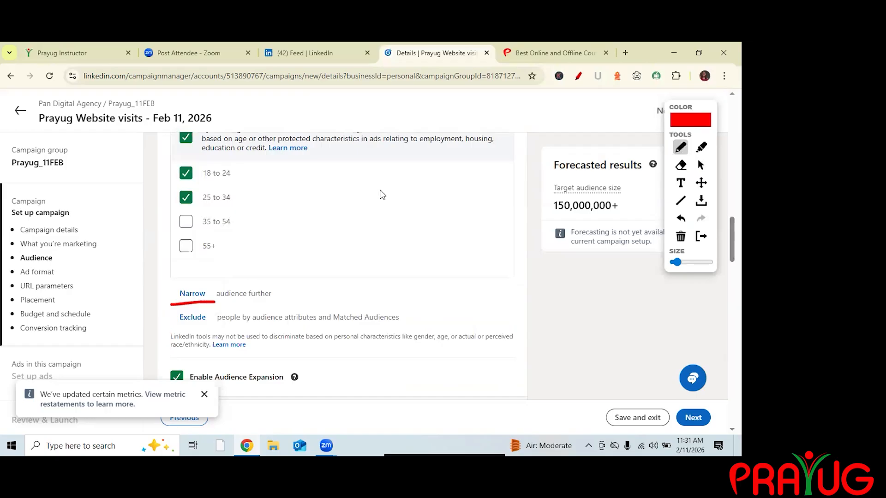
{"action": "left_click", "coordinate": [701, 166]}
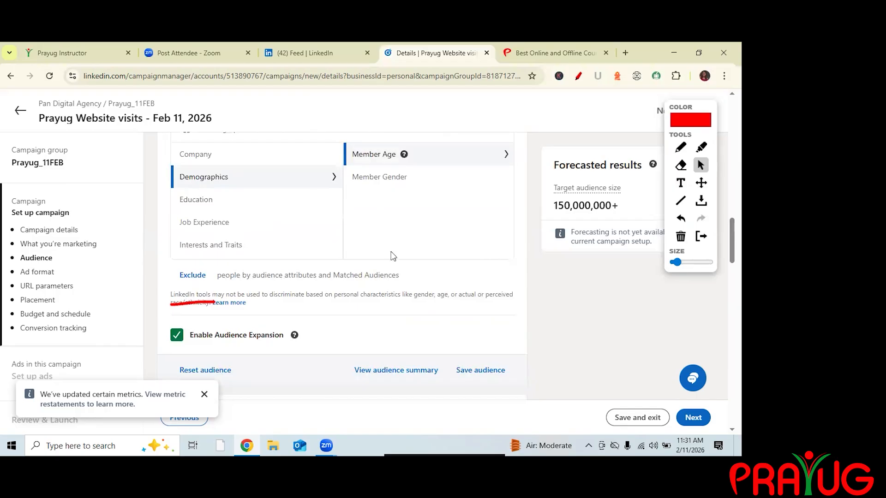
{"action": "left_click", "coordinate": [186, 160]}
{"action": "left_click", "coordinate": [186, 196]}
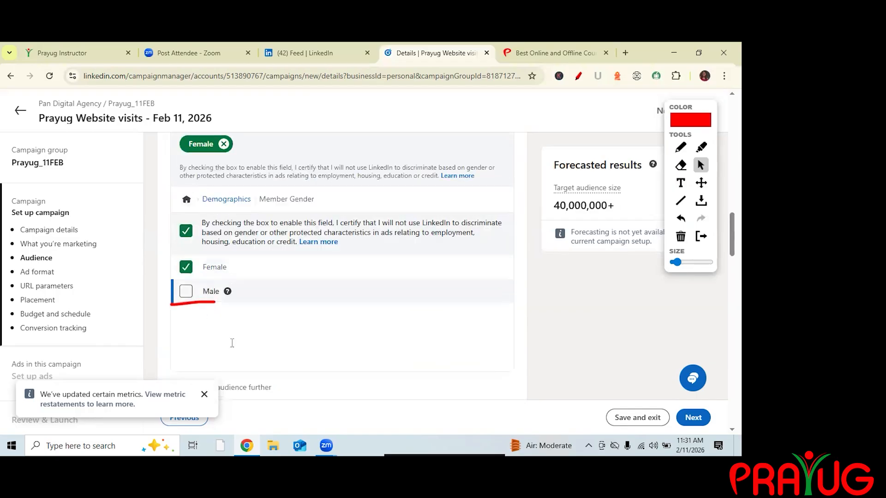
{"action": "left_click", "coordinate": [186, 291]}
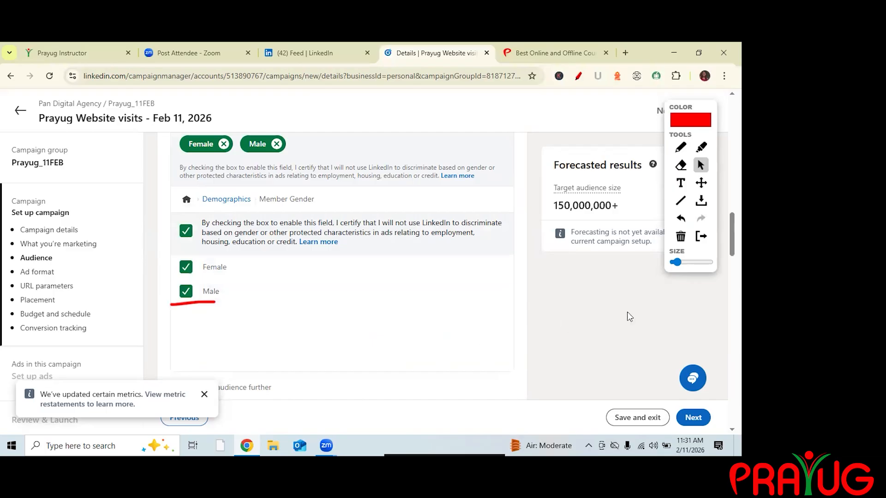
Add another narrowing condition by Education field of study and select Computer Science.
{"action": "scroll", "coordinate": [341, 267], "scroll_direction": "down", "scroll_amount": 4}
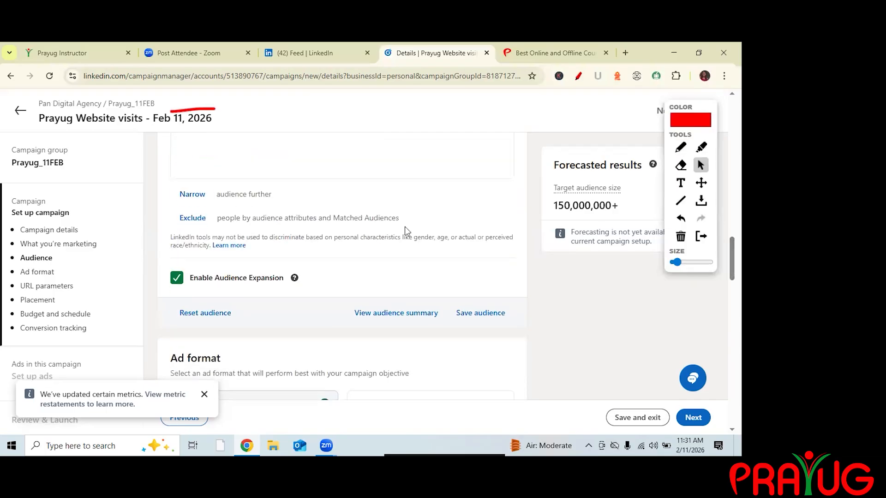
{"action": "left_click", "coordinate": [192, 194]}
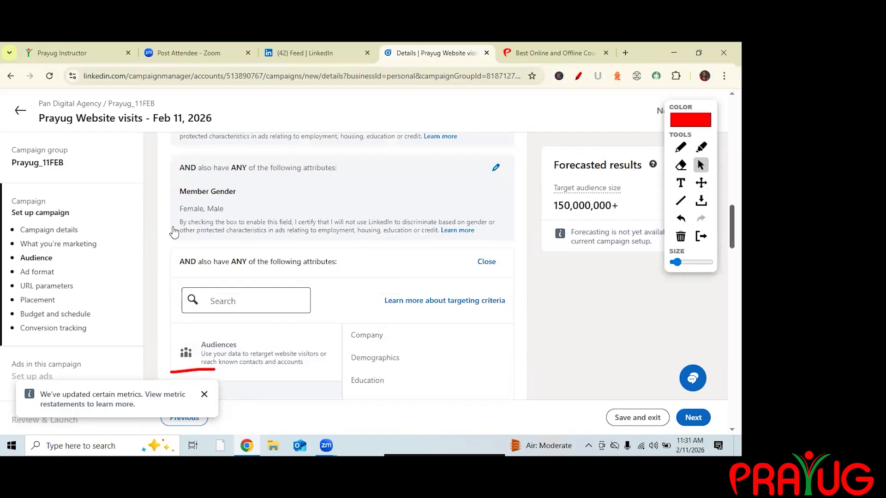
{"action": "scroll", "coordinate": [385, 238], "scroll_direction": "down", "scroll_amount": 2}
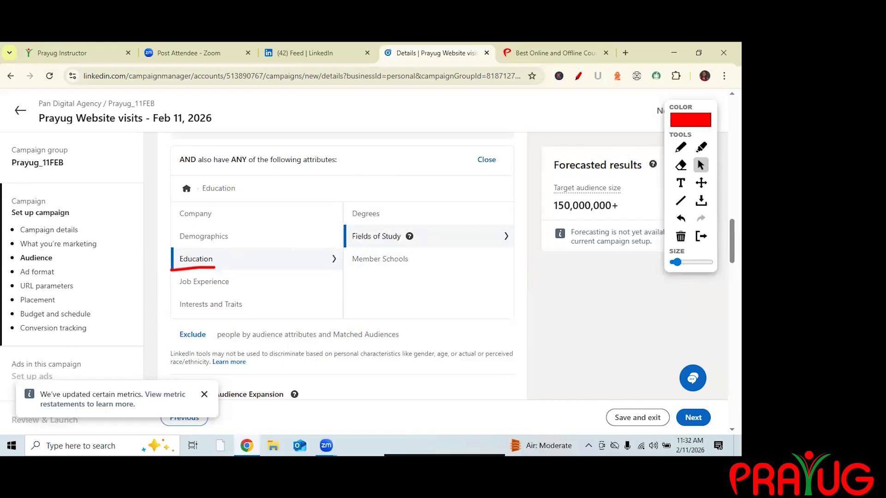
{"action": "right_click", "coordinate": [681, 236]}
{"action": "left_click", "coordinate": [450, 185]}
{"action": "key", "text": "ctrl+p"}
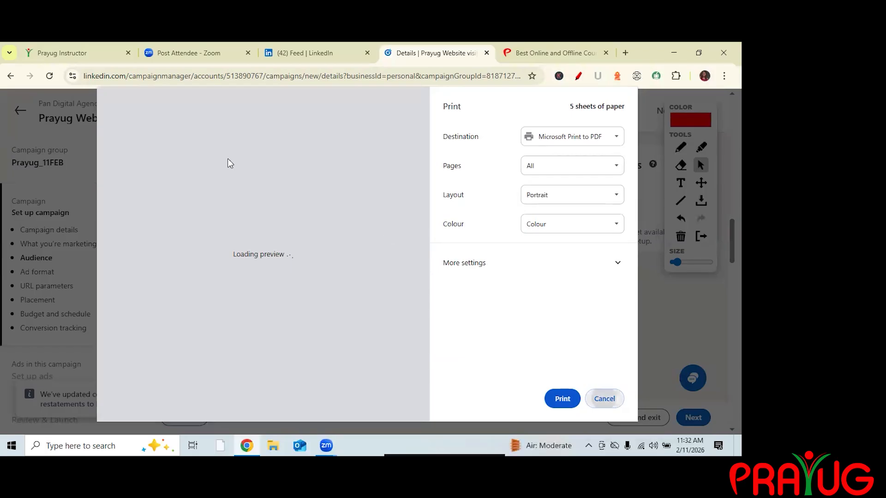
{"action": "key", "text": "Escape"}
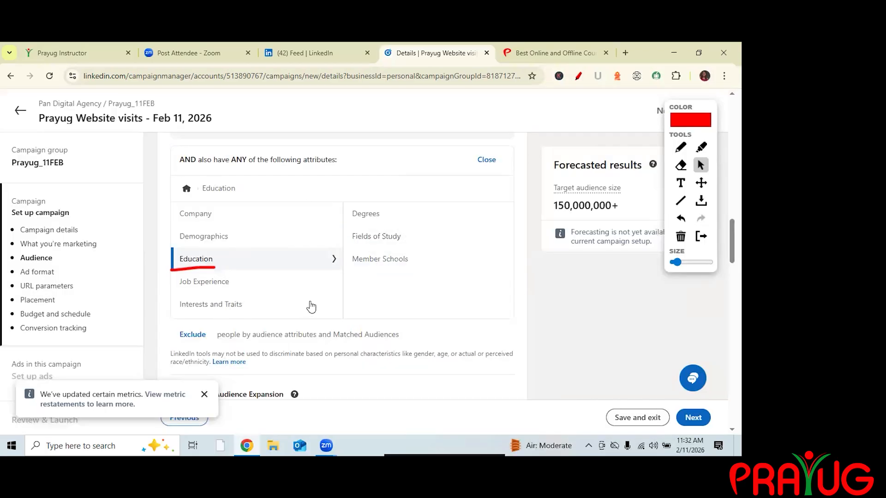
{"action": "left_click", "coordinate": [380, 238]}
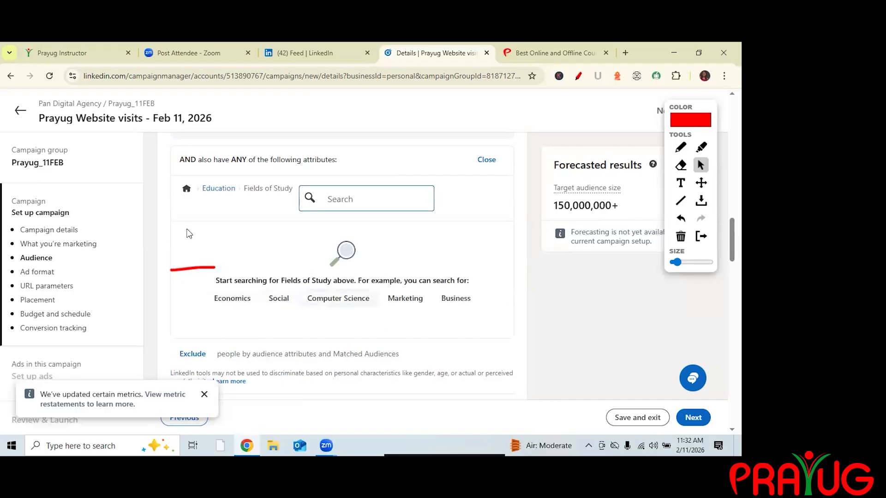
{"action": "type", "text": "Computer Science"}
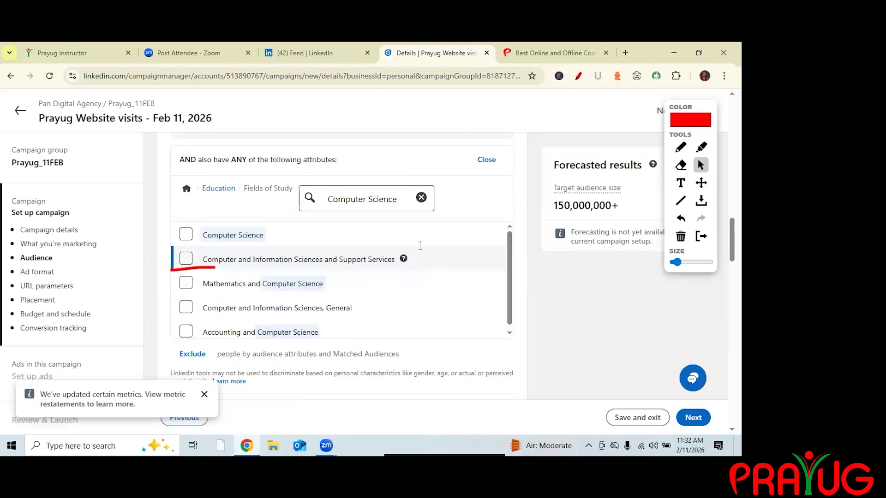
{"action": "left_click", "coordinate": [370, 239]}
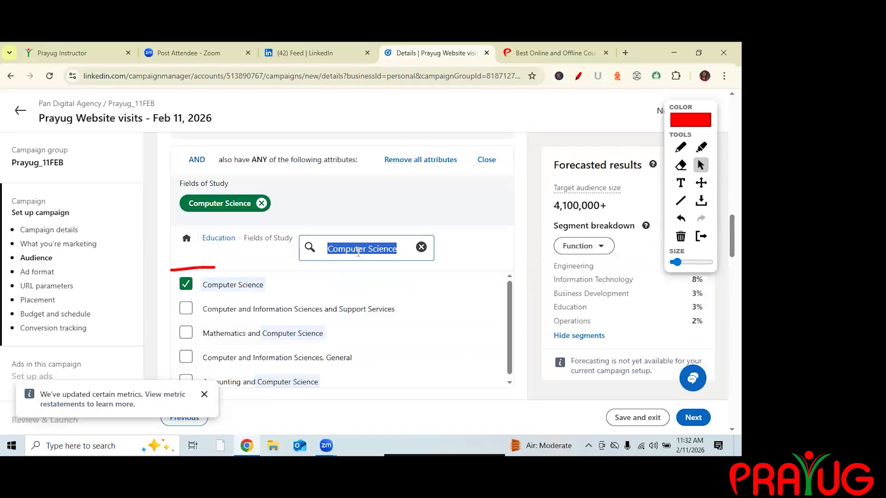
Search the fields of study for marketing and add Marketing to the same condition.
{"action": "key", "text": "BackSpace"}
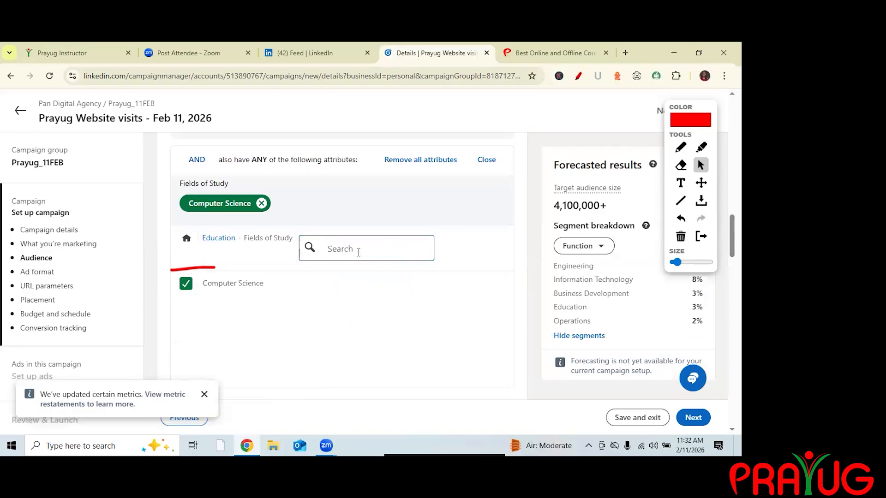
{"action": "type", "text": "ma"}
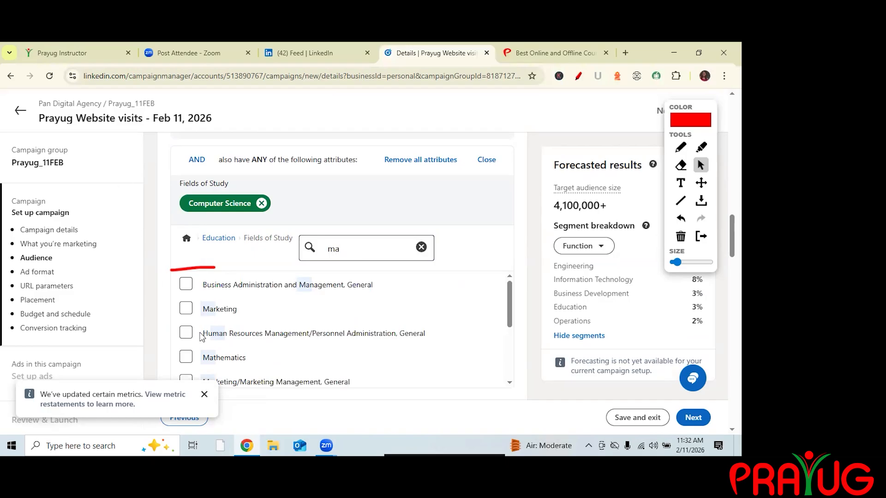
{"action": "type", "text": "rketing"}
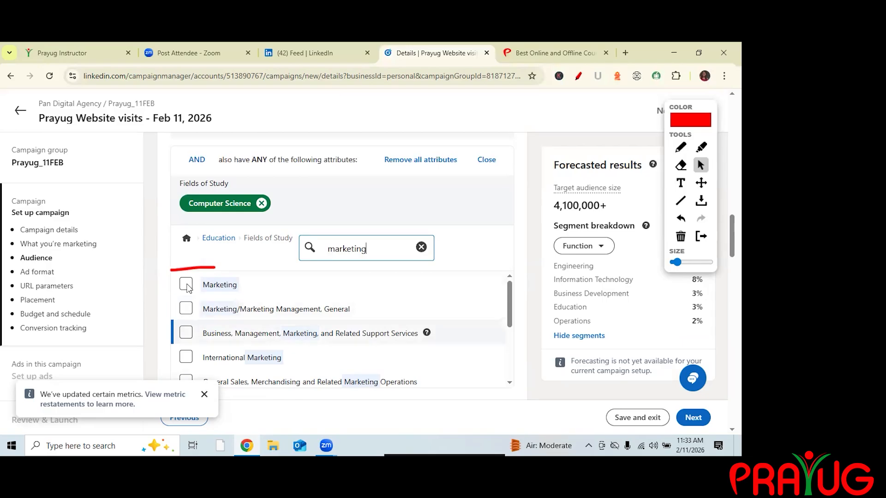
{"action": "scroll", "coordinate": [186, 287], "scroll_direction": "down", "scroll_amount": 1}
{"action": "scroll", "coordinate": [335, 268], "scroll_direction": "down", "scroll_amount": 4}
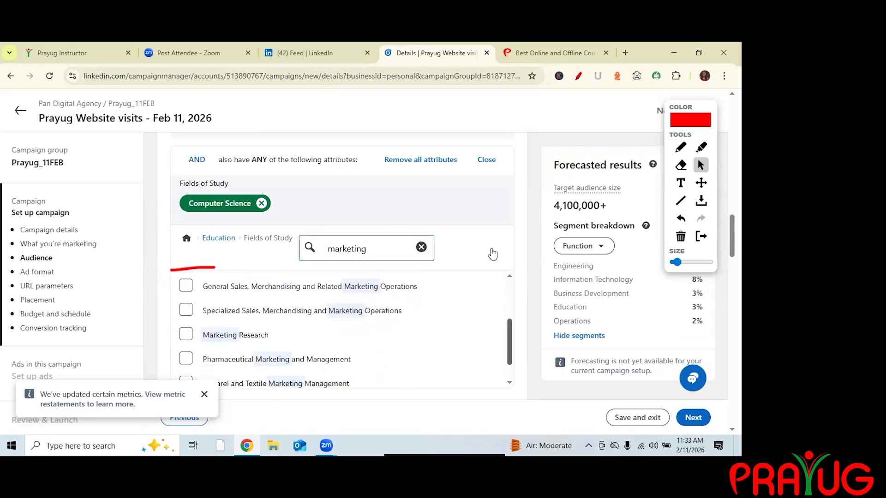
{"action": "scroll", "coordinate": [231, 291], "scroll_direction": "up", "scroll_amount": 5}
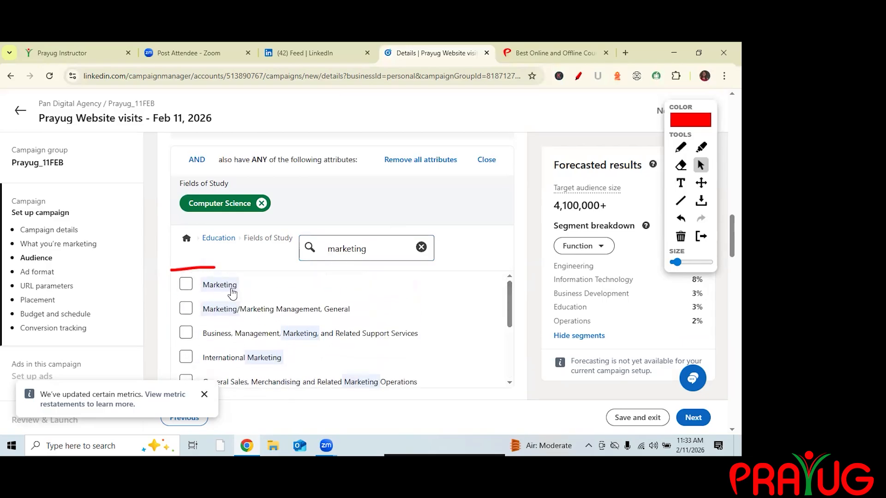
{"action": "left_click", "coordinate": [232, 293]}
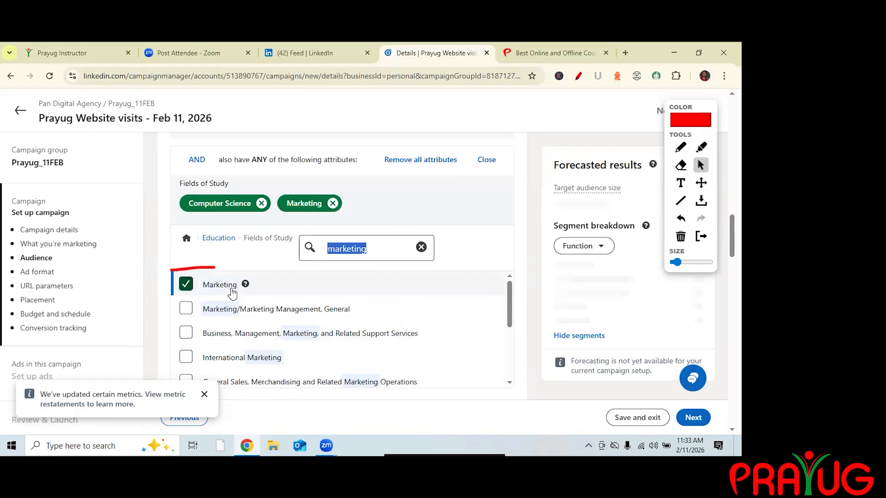
{"action": "left_click", "coordinate": [232, 294]}
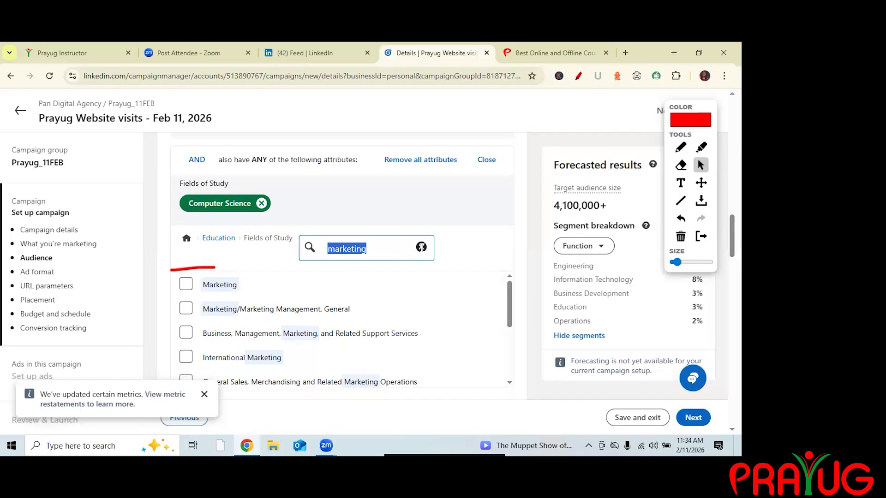
{"action": "left_click", "coordinate": [186, 284]}
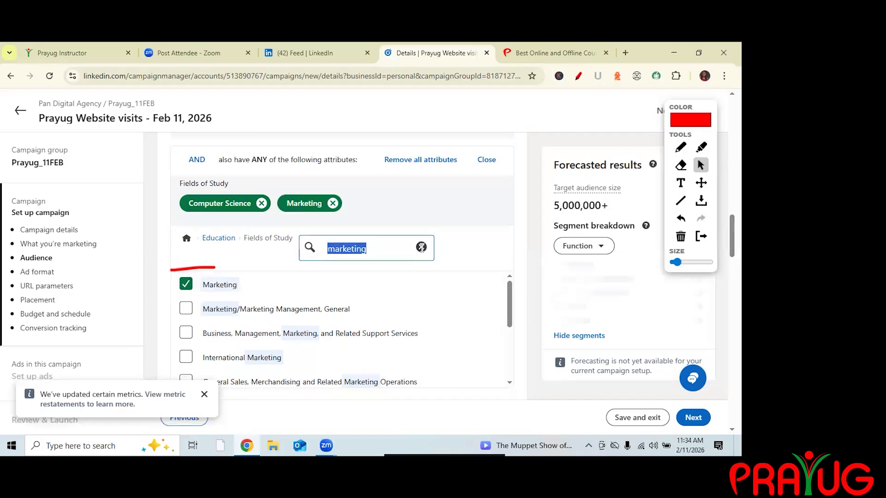
{"action": "left_click", "coordinate": [421, 248]}
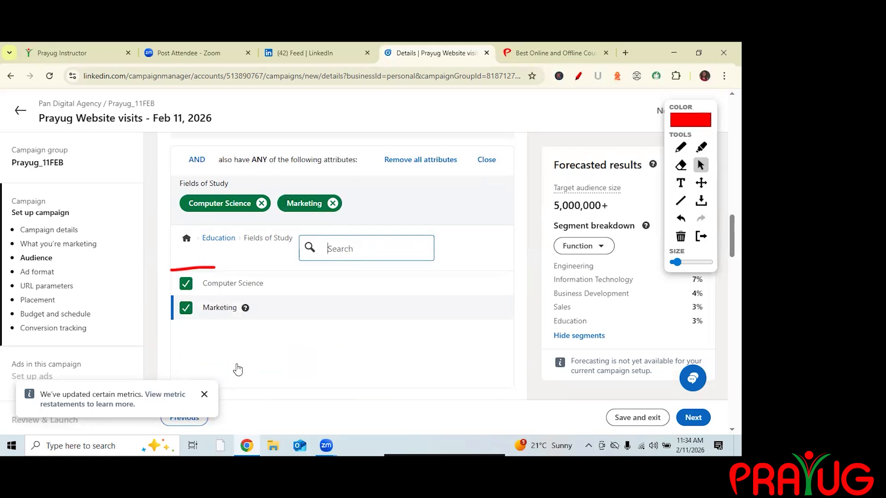
Search the fields of study for marketing and browse the matching options.
{"action": "type", "text": "ma"}
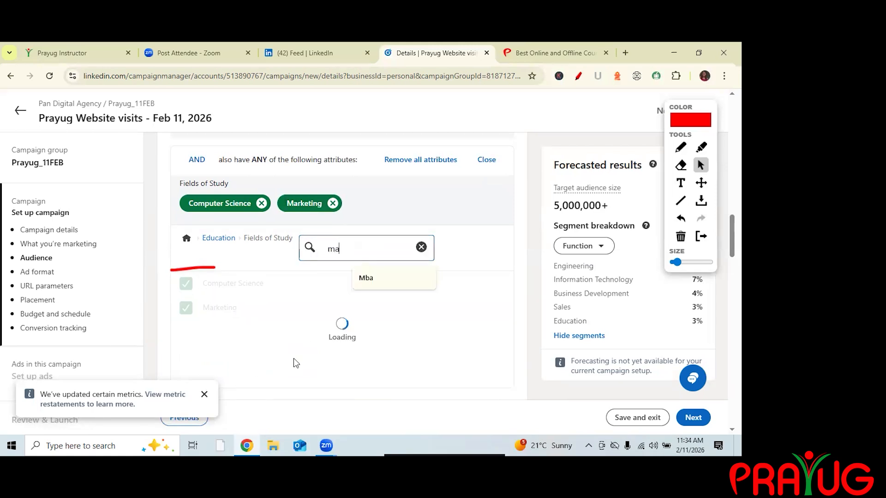
{"action": "type", "text": "rketing"}
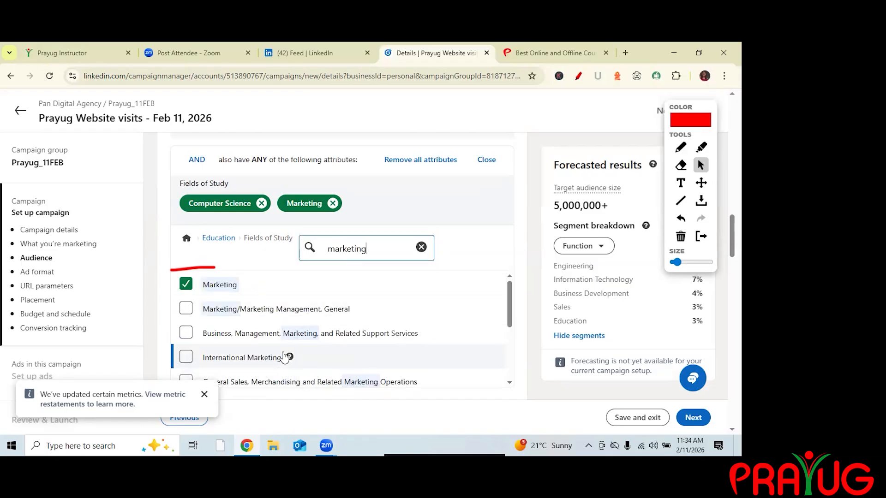
{"action": "mouse_move", "coordinate": [236, 341]}
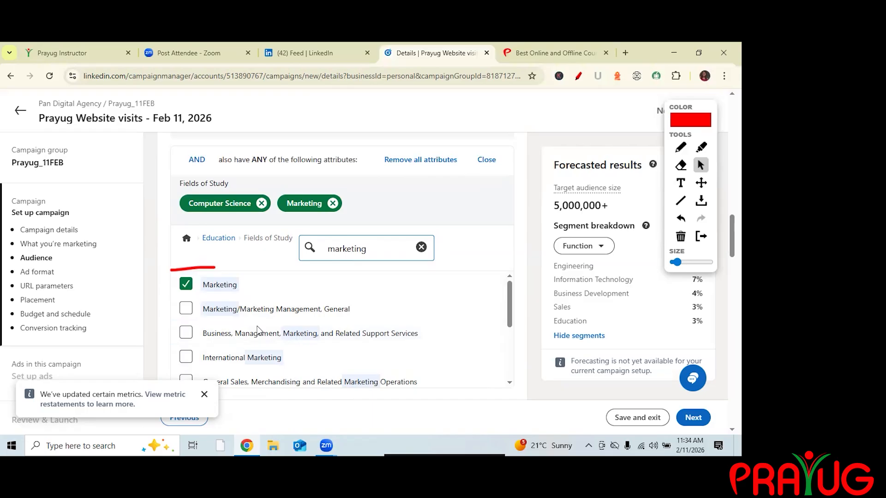
{"action": "scroll", "coordinate": [259, 329], "scroll_direction": "down", "scroll_amount": 3}
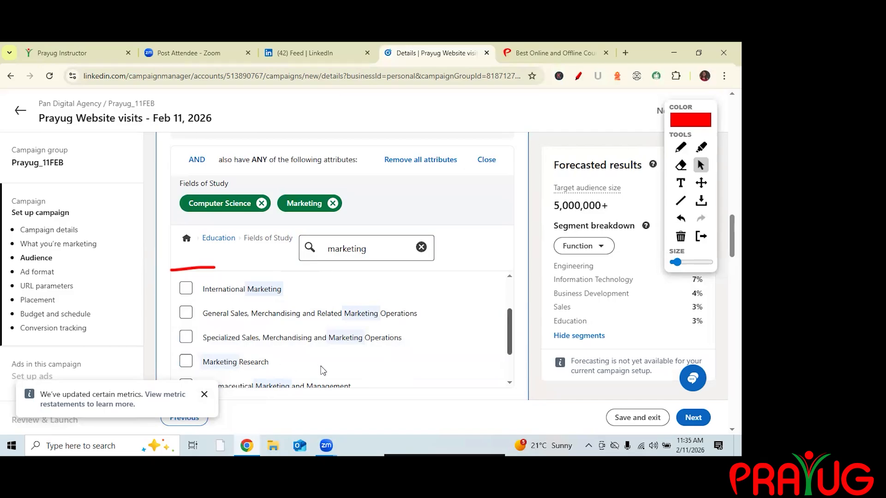
{"action": "scroll", "coordinate": [323, 369], "scroll_direction": "down", "scroll_amount": 1}
{"action": "scroll", "coordinate": [326, 369], "scroll_direction": "down", "scroll_amount": 2}
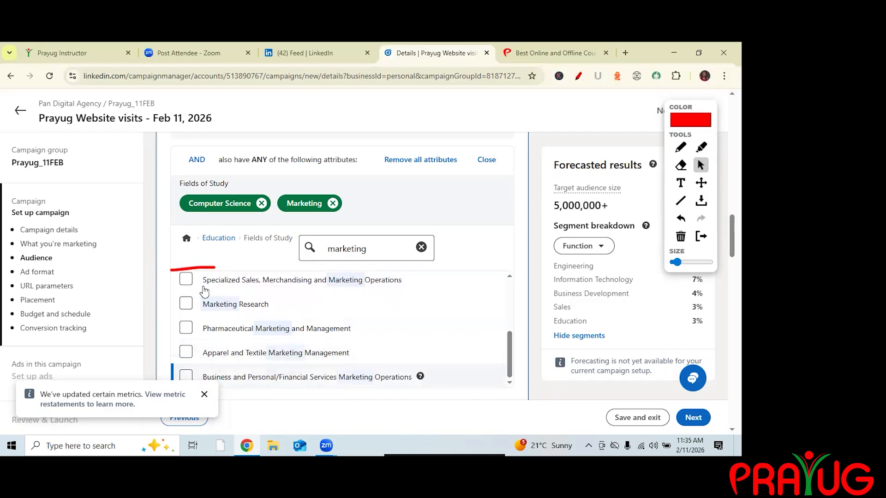
{"action": "scroll", "coordinate": [188, 288], "scroll_direction": "up", "scroll_amount": 3}
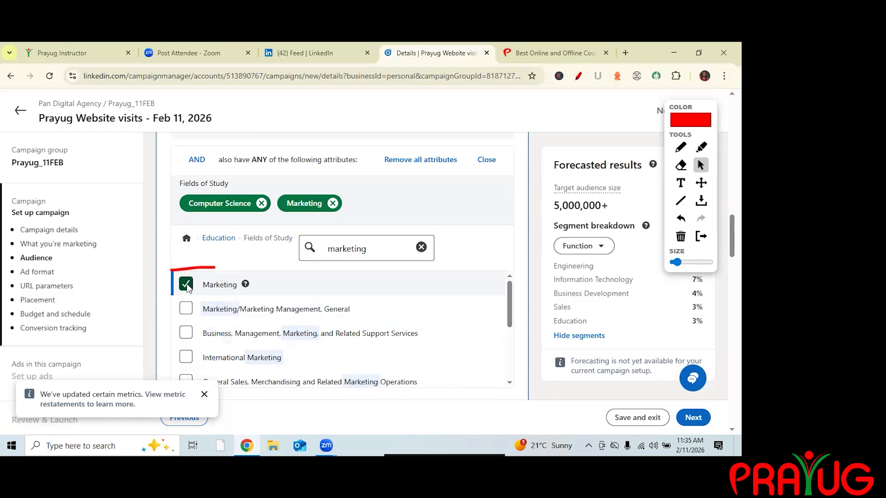
Remove Marketing from the fields of study condition.
{"action": "left_click", "coordinate": [186, 284]}
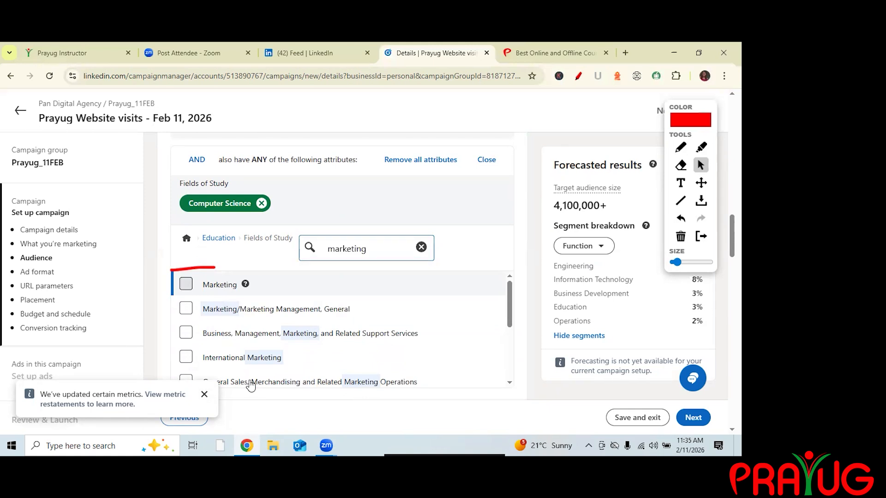
{"action": "key", "text": "Return"}
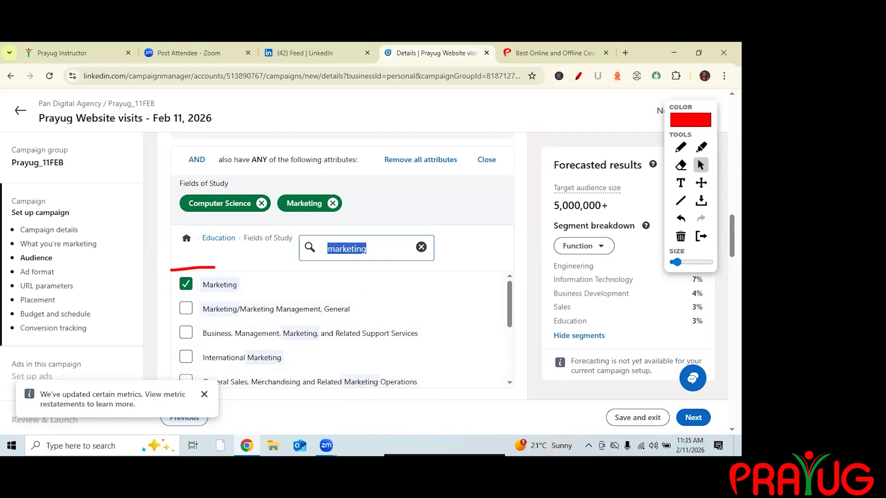
{"action": "left_click", "coordinate": [186, 284]}
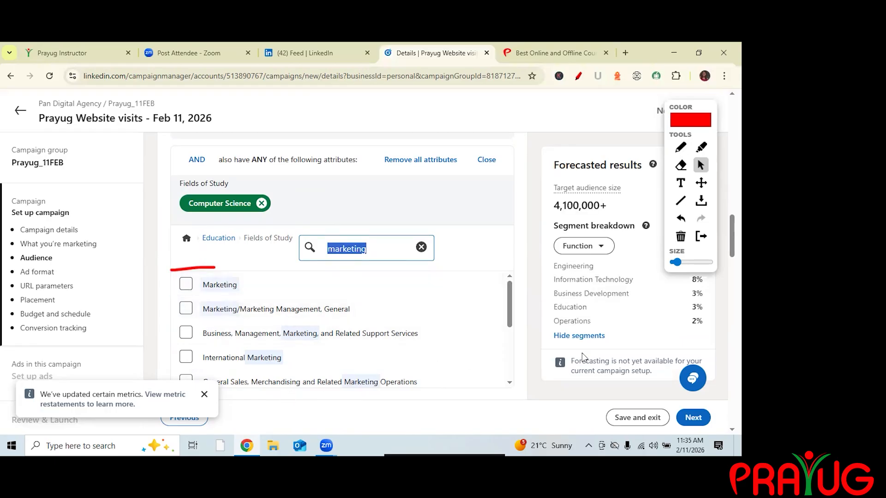
Add a narrowing condition by Education degrees, searching for bac and selecting Bachelor's degree.
{"action": "scroll", "coordinate": [583, 353], "scroll_direction": "down", "scroll_amount": 5}
{"action": "scroll", "coordinate": [568, 231], "scroll_direction": "up", "scroll_amount": 2}
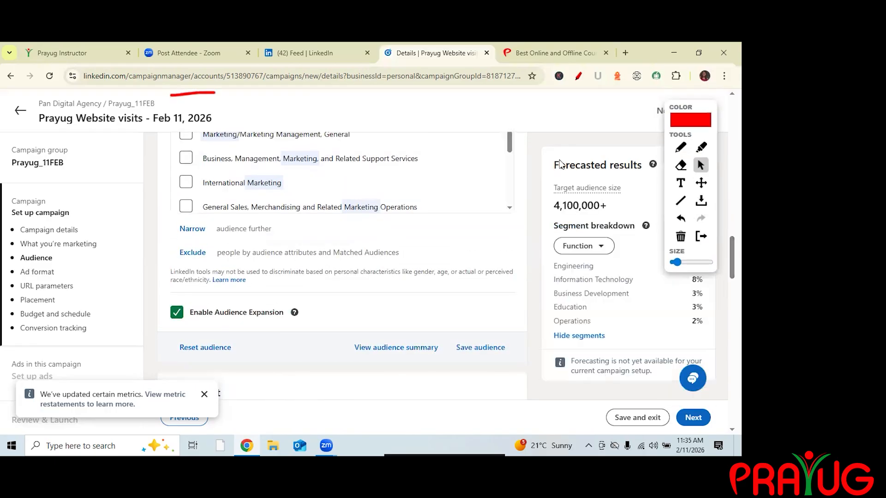
{"action": "scroll", "coordinate": [372, 231], "scroll_direction": "up", "scroll_amount": 4}
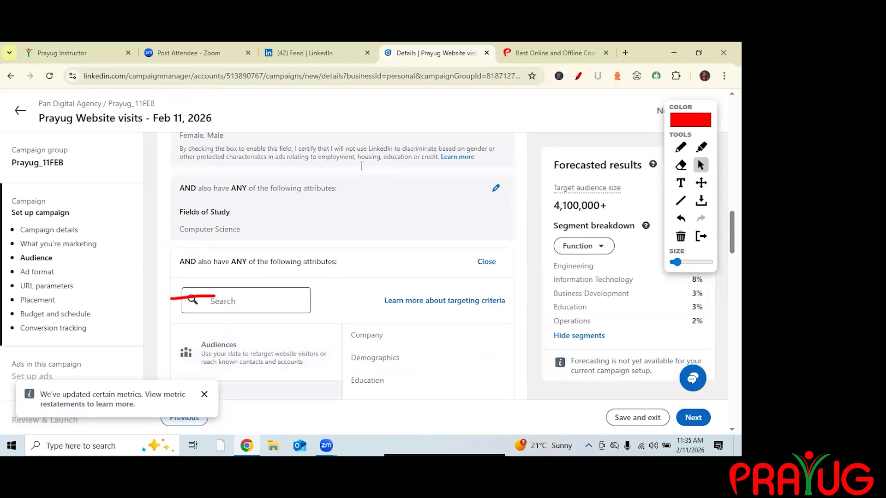
{"action": "scroll", "coordinate": [358, 161], "scroll_direction": "down", "scroll_amount": 3}
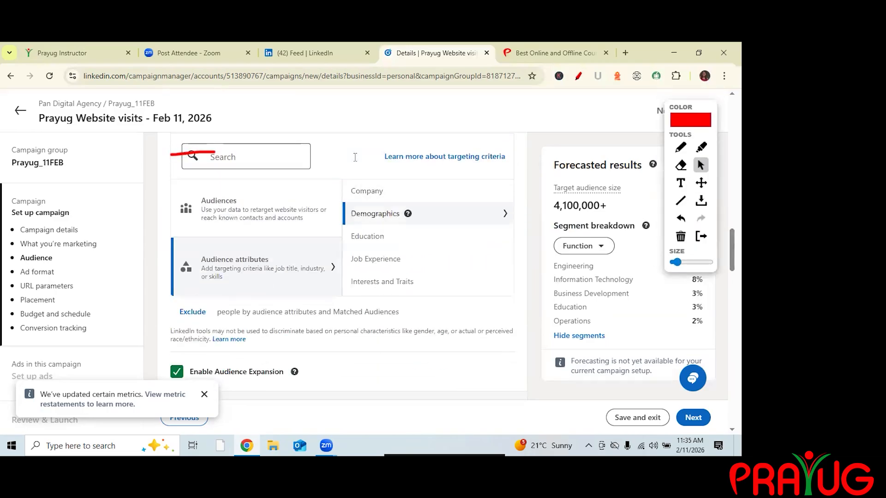
{"action": "left_click", "coordinate": [368, 237]}
{"action": "left_click", "coordinate": [368, 173]}
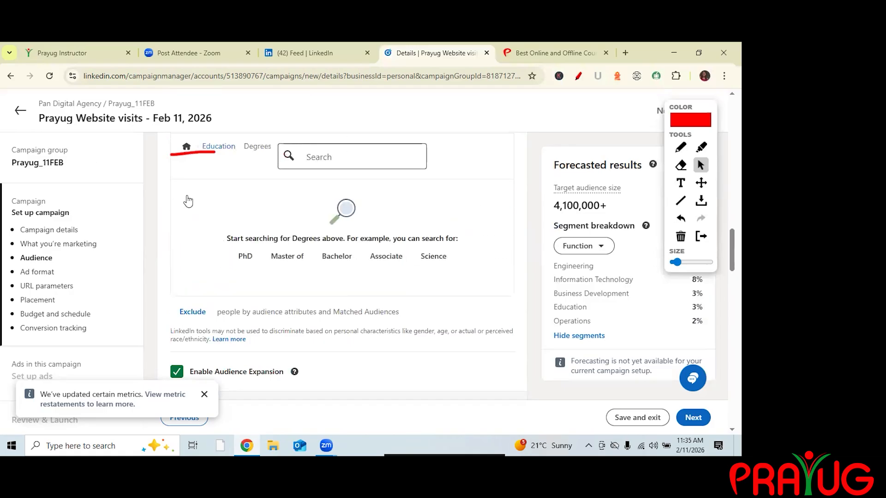
{"action": "type", "text": "bac"}
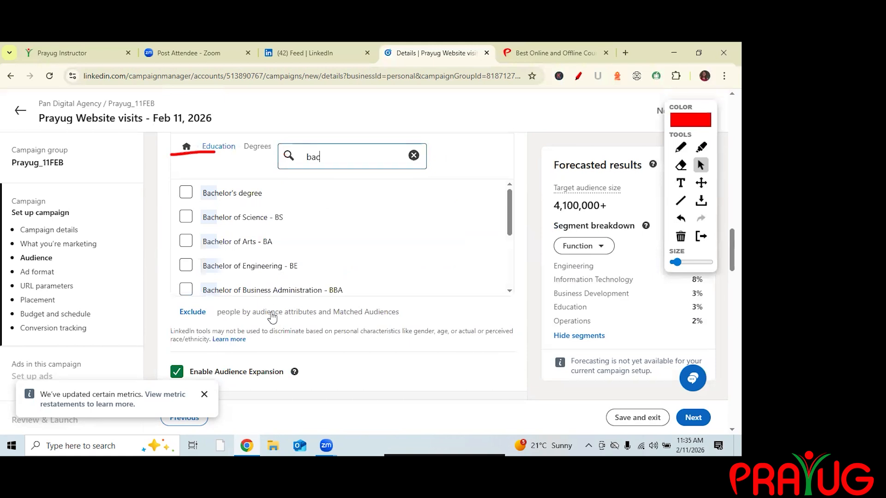
{"action": "key", "text": "Down"}
{"action": "key", "text": "Down"}
{"action": "key", "text": "Down"}
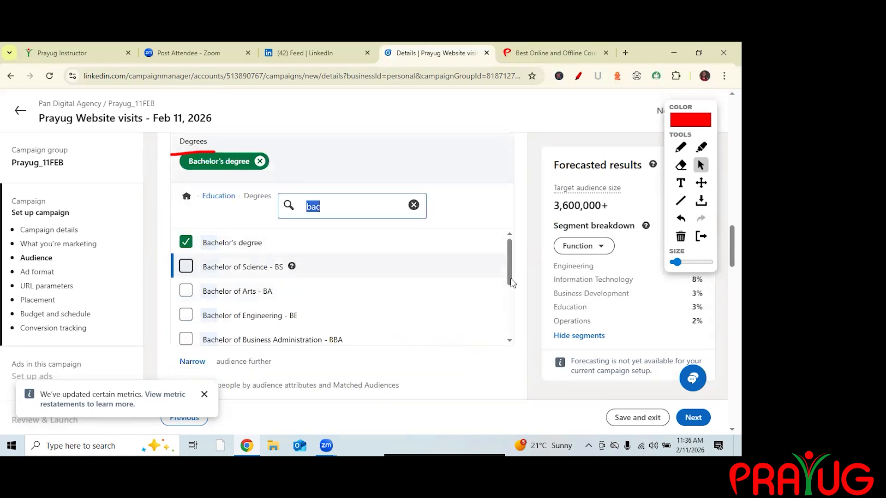
{"action": "key", "text": "Down"}
{"action": "key", "text": "Down"}
{"action": "key", "text": "Down"}
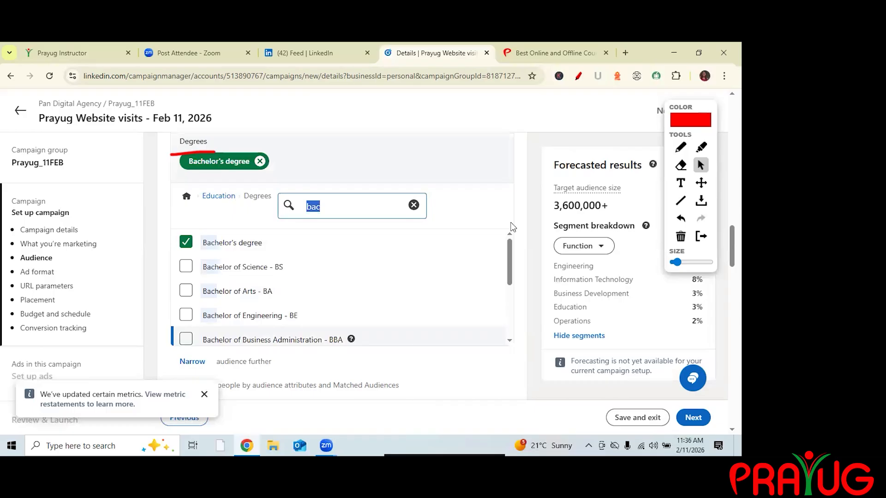
{"action": "left_click_drag", "start_coordinate": [510, 262], "coordinate": [509, 282]}
{"action": "scroll", "coordinate": [361, 207], "scroll_direction": "down", "scroll_amount": 2}
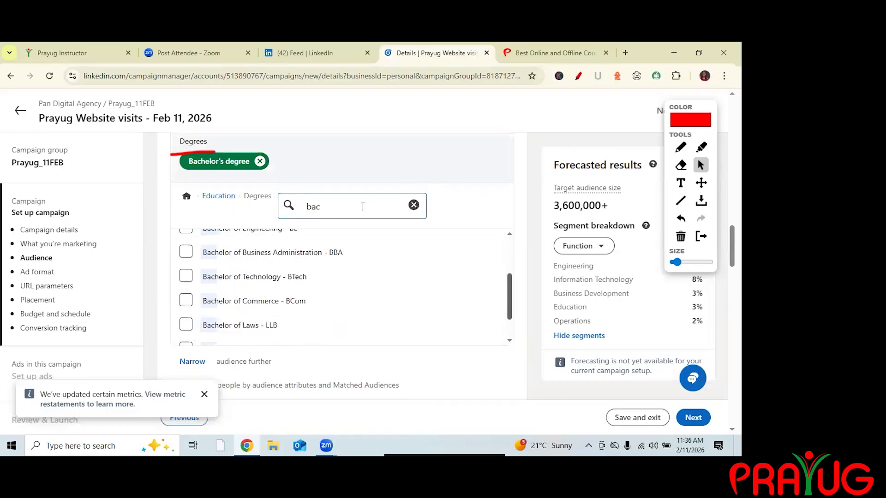
{"action": "scroll", "coordinate": [361, 207], "scroll_direction": "up", "scroll_amount": 4}
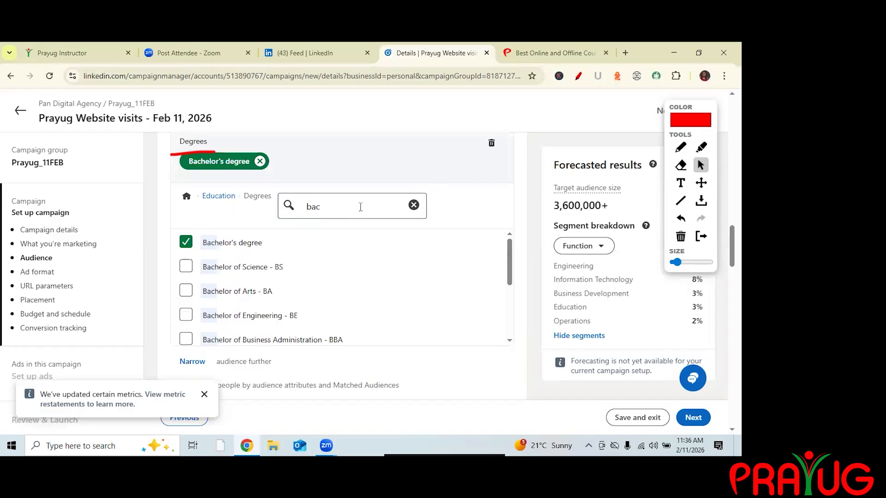
Search the degrees for master and add Master of Business Administration - MBA to the same condition.
{"action": "left_click", "coordinate": [414, 205]}
{"action": "type", "text": "m"}
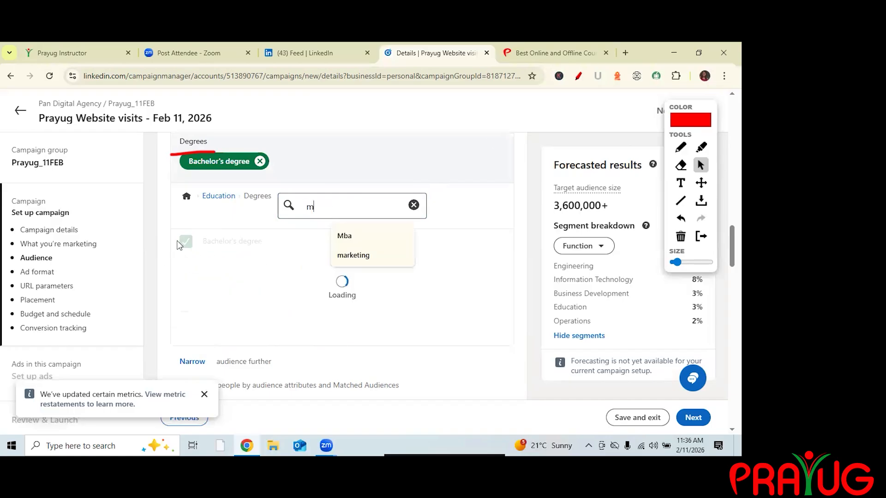
{"action": "type", "text": "aster"}
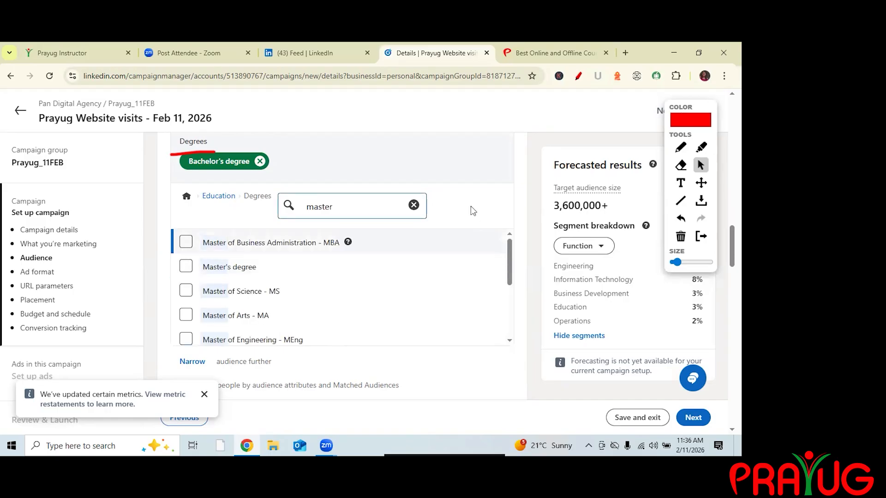
{"action": "key", "text": "Return"}
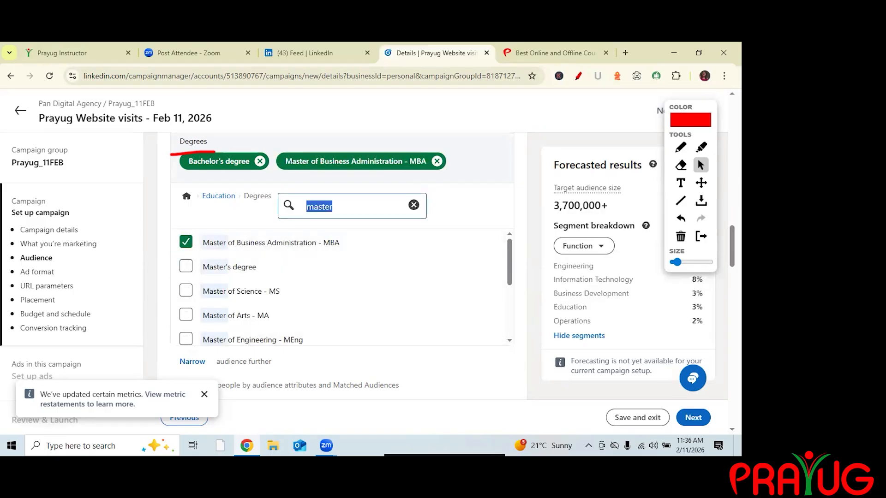
{"action": "key", "text": "Down"}
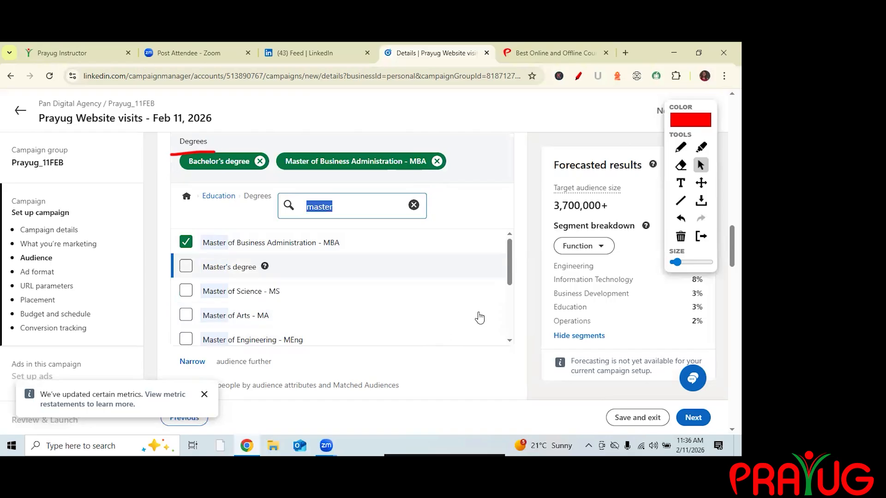
{"action": "left_click", "coordinate": [381, 217]}
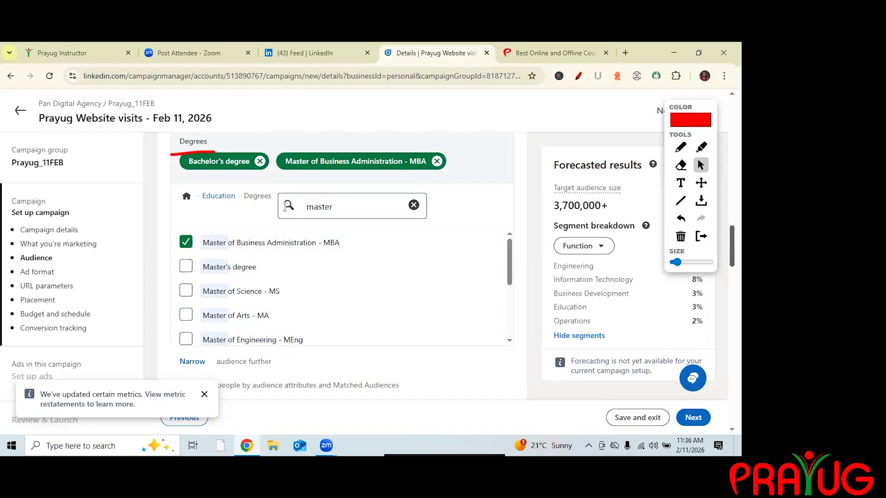
Save the targeting as a reusable audience named prayug_11 feb.
{"action": "scroll", "coordinate": [287, 206], "scroll_direction": "down", "scroll_amount": 3}
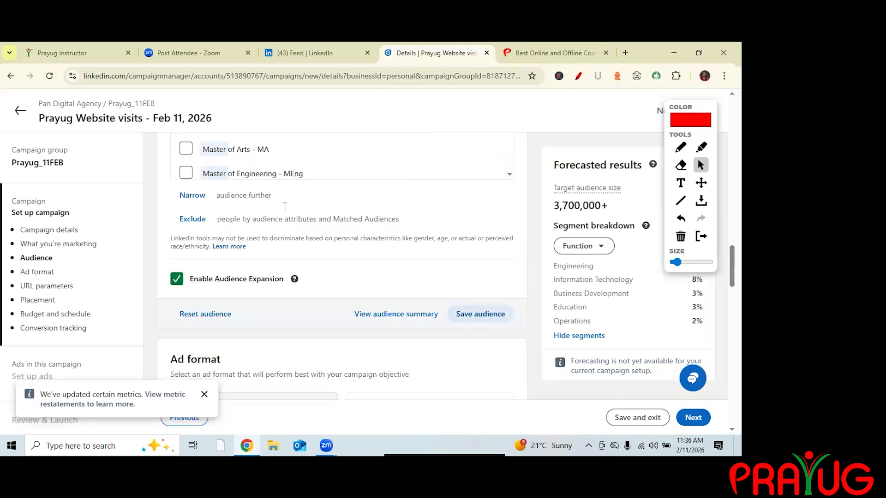
{"action": "left_click", "coordinate": [481, 314]}
{"action": "type", "text": "pr"}
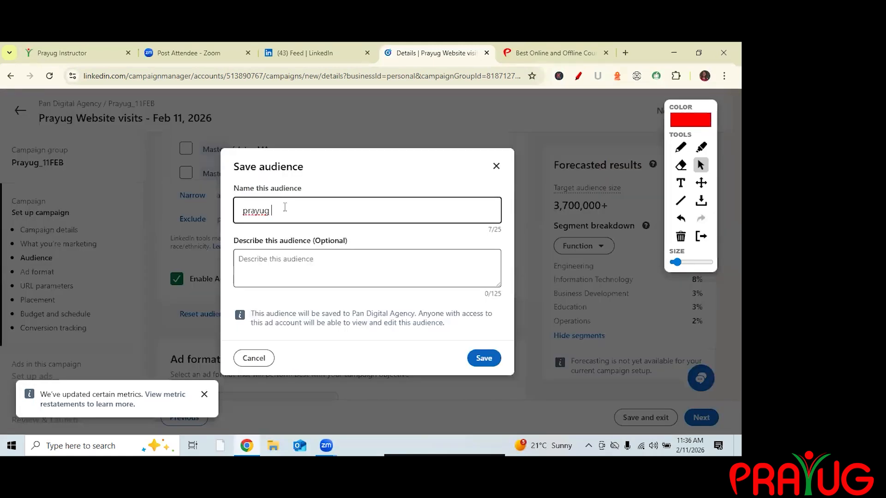
{"action": "type", "text": "ayug_"}
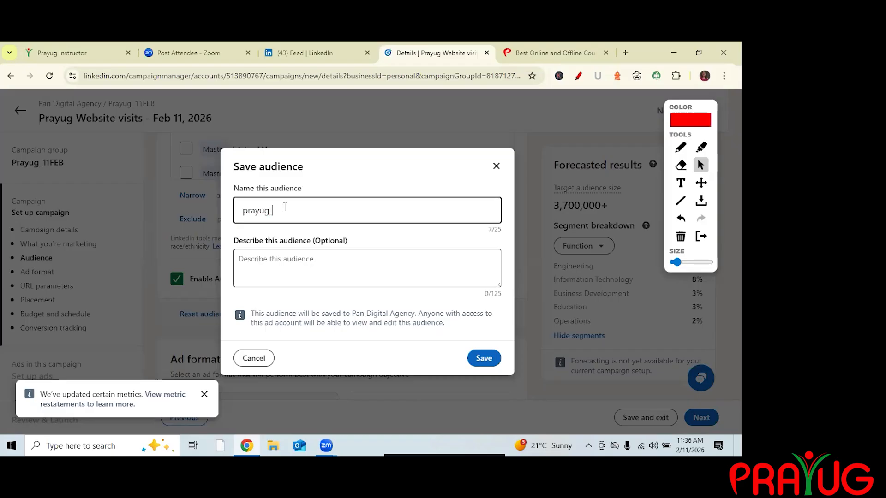
{"action": "type", "text": "11 geb"}
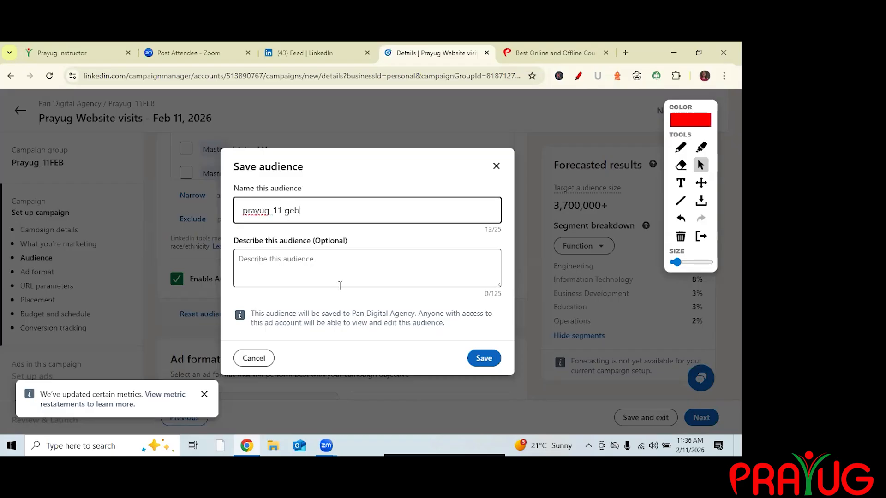
{"action": "key", "text": "BackSpace"}
{"action": "key", "text": "BackSpace"}
{"action": "key", "text": "BackSpace"}
{"action": "type", "text": "feb"}
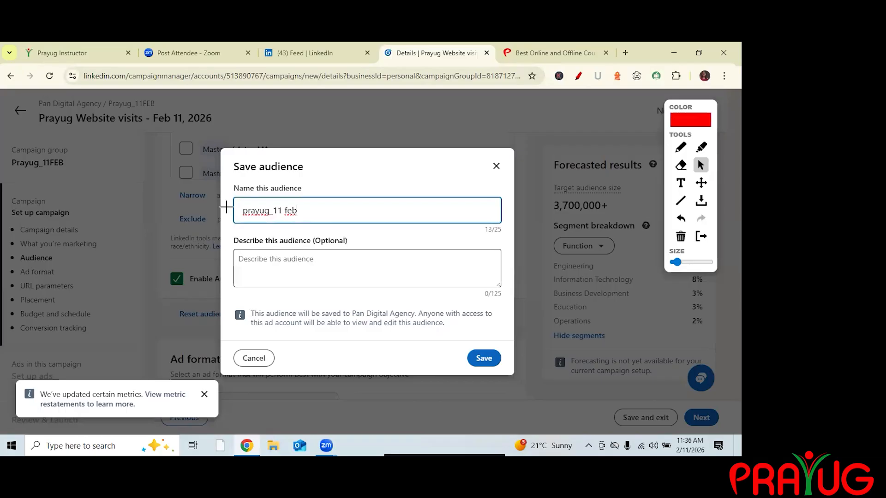
{"action": "left_click_drag", "start_coordinate": [37, 129], "coordinate": [197, 130]}
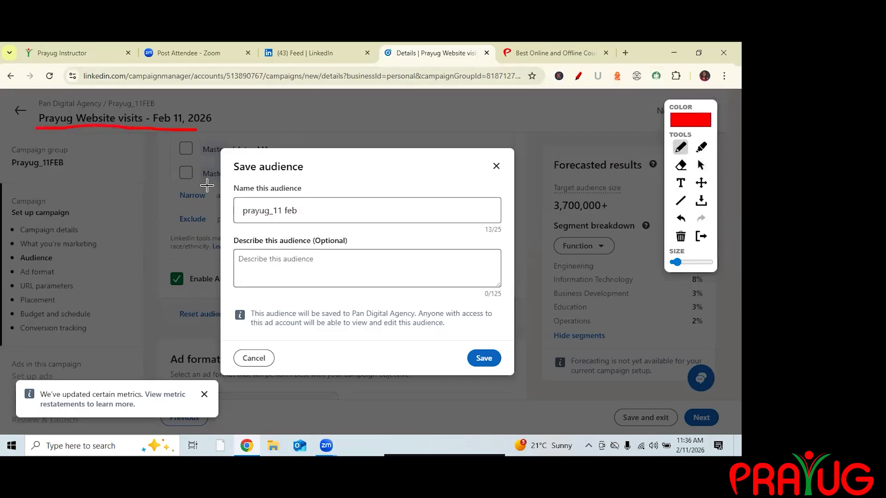
{"action": "left_click_drag", "start_coordinate": [225, 205], "coordinate": [236, 203]}
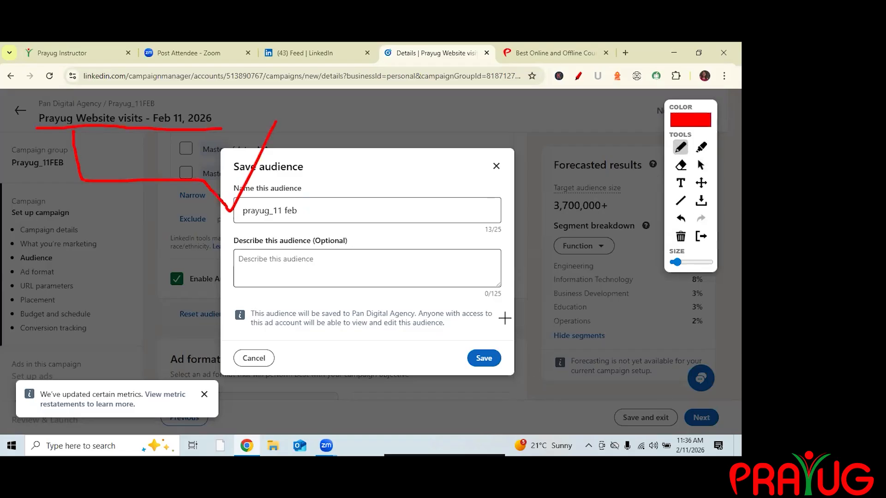
{"action": "left_click", "coordinate": [702, 170]}
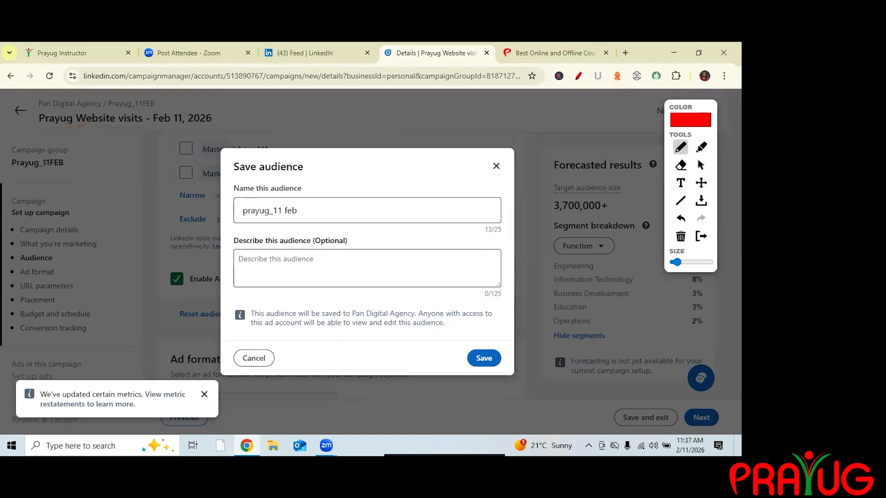
{"action": "left_click", "coordinate": [701, 165]}
{"action": "left_click", "coordinate": [484, 359]}
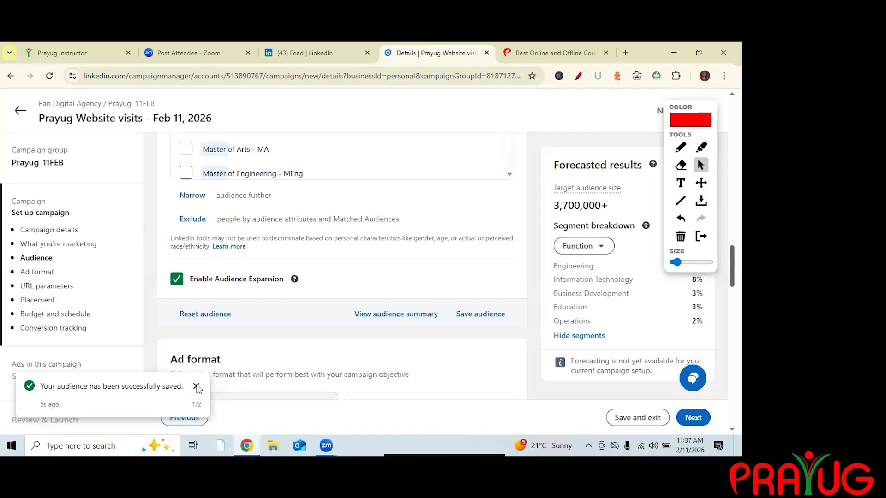
{"action": "scroll", "coordinate": [198, 389], "scroll_direction": "down", "scroll_amount": 2}
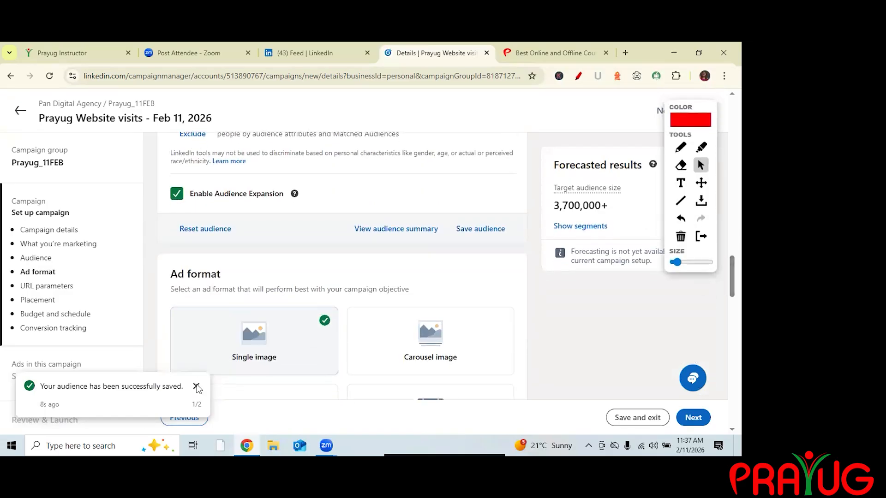
{"action": "left_click", "coordinate": [197, 388]}
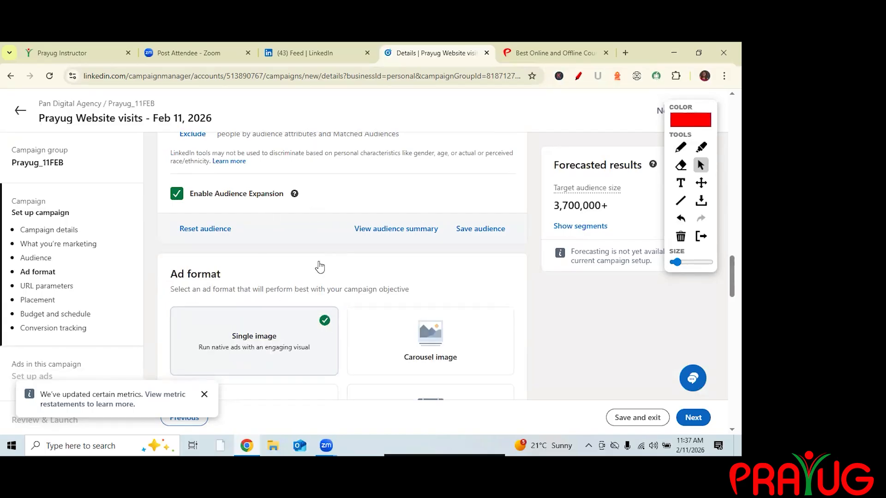
{"action": "scroll", "coordinate": [237, 336], "scroll_direction": "down", "scroll_amount": 3}
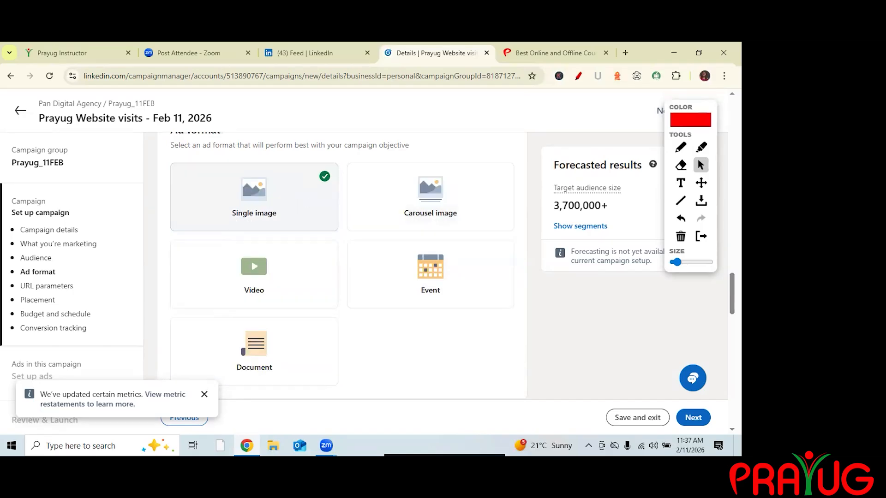
Review the selected ad format and the URL tracking parameters section of the campaign setup.
{"action": "left_click", "coordinate": [321, 182]}
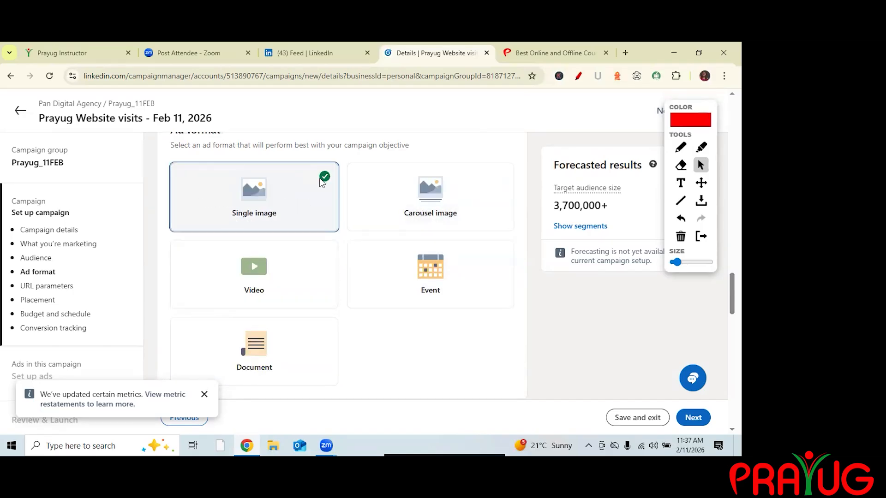
{"action": "scroll", "coordinate": [322, 183], "scroll_direction": "down", "scroll_amount": 5}
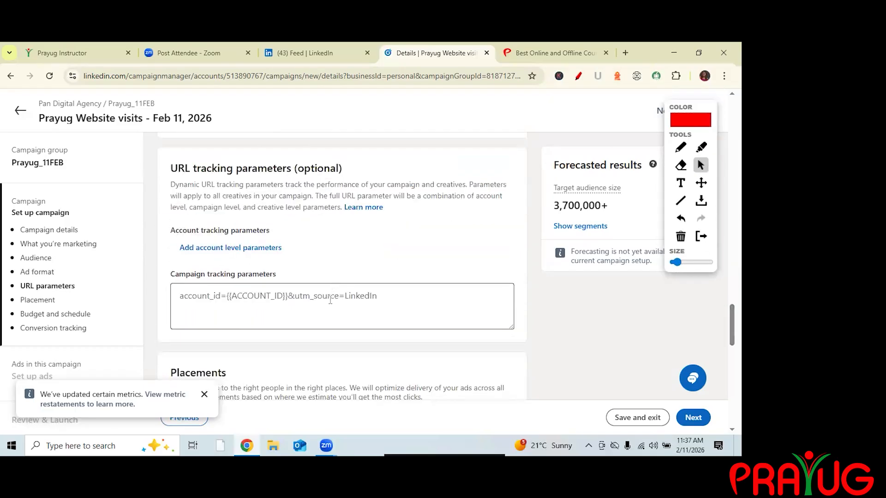
{"action": "left_click_drag", "start_coordinate": [171, 168], "coordinate": [321, 185]}
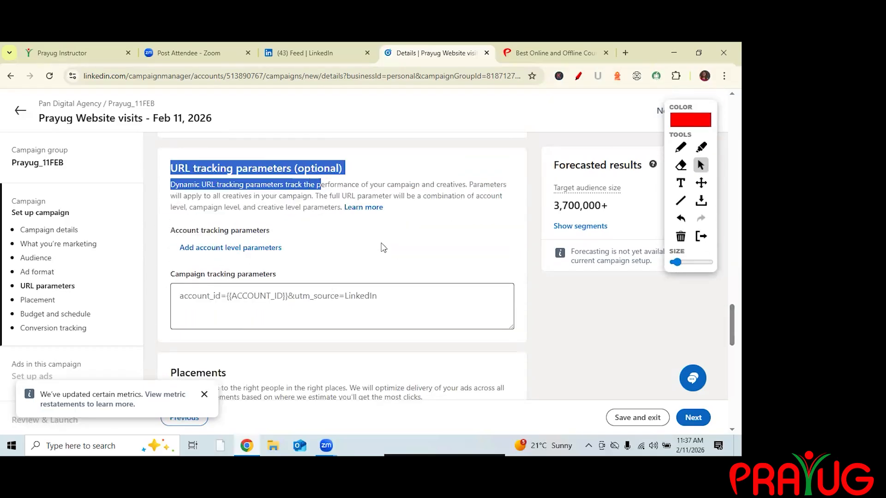
{"action": "left_click_drag", "start_coordinate": [381, 248], "coordinate": [381, 248]}
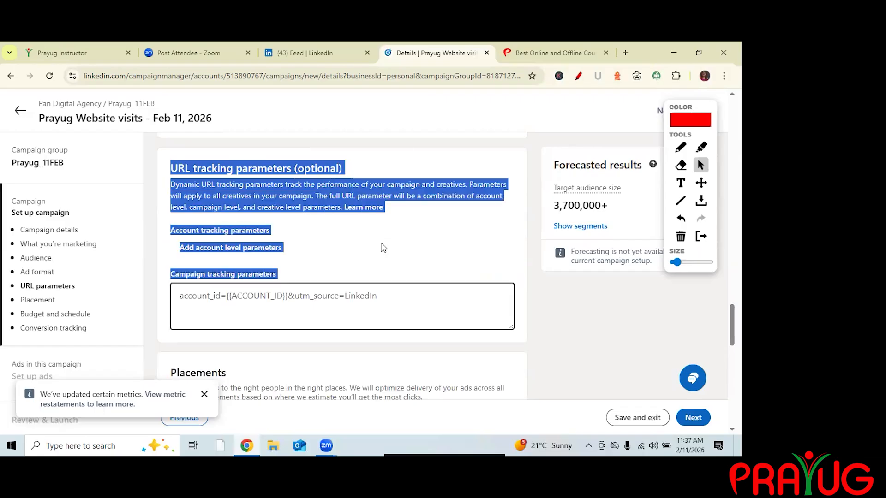
{"action": "left_click", "coordinate": [381, 248]}
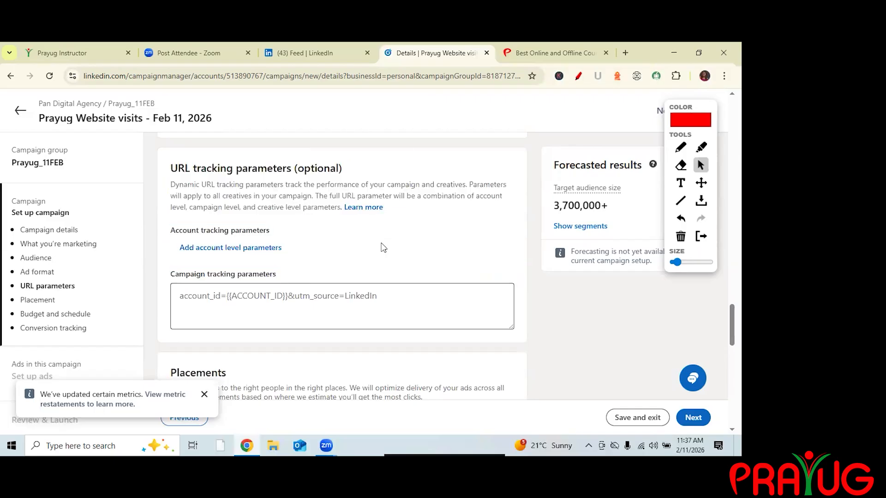
{"action": "left_click", "coordinate": [682, 148]}
{"action": "mouse_move", "coordinate": [417, 245]}
{"action": "left_mouse_down"}
{"action": "mouse_move", "coordinate": [388, 236]}
{"action": "mouse_move", "coordinate": [378, 315]}
{"action": "left_mouse_up"}
{"action": "left_click", "coordinate": [405, 220]}
{"action": "mouse_move", "coordinate": [445, 292]}
{"action": "left_mouse_down"}
{"action": "mouse_move", "coordinate": [420, 323]}
{"action": "mouse_move", "coordinate": [438, 339]}
{"action": "mouse_move", "coordinate": [495, 303]}
{"action": "mouse_move", "coordinate": [525, 262]}
{"action": "left_mouse_up"}
{"action": "mouse_move", "coordinate": [274, 266]}
{"action": "left_mouse_down"}
{"action": "mouse_move", "coordinate": [281, 304]}
{"action": "mouse_move", "coordinate": [316, 292]}
{"action": "mouse_move", "coordinate": [325, 271]}
{"action": "mouse_move", "coordinate": [350, 265]}
{"action": "mouse_move", "coordinate": [351, 238]}
{"action": "left_mouse_up"}
{"action": "mouse_move", "coordinate": [292, 272]}
{"action": "left_mouse_down"}
{"action": "mouse_move", "coordinate": [331, 264]}
{"action": "mouse_move", "coordinate": [295, 269]}
{"action": "left_mouse_up"}
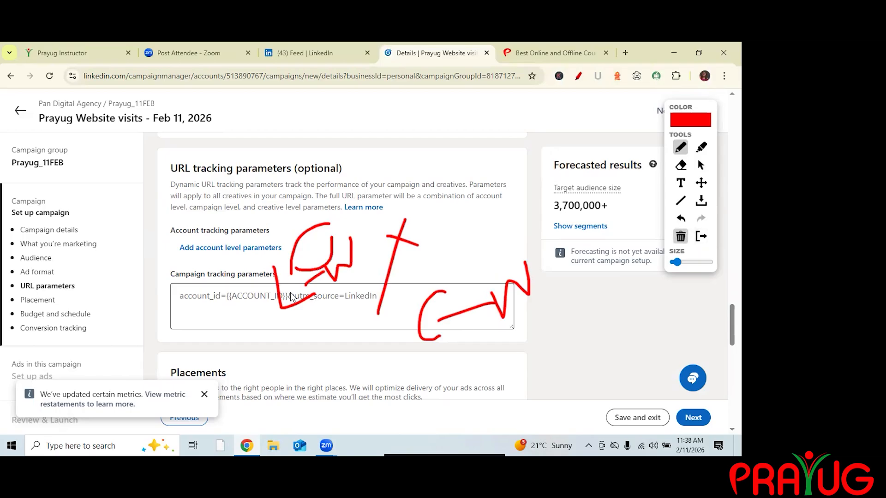
{"action": "left_click", "coordinate": [681, 236]}
{"action": "left_click", "coordinate": [701, 165]}
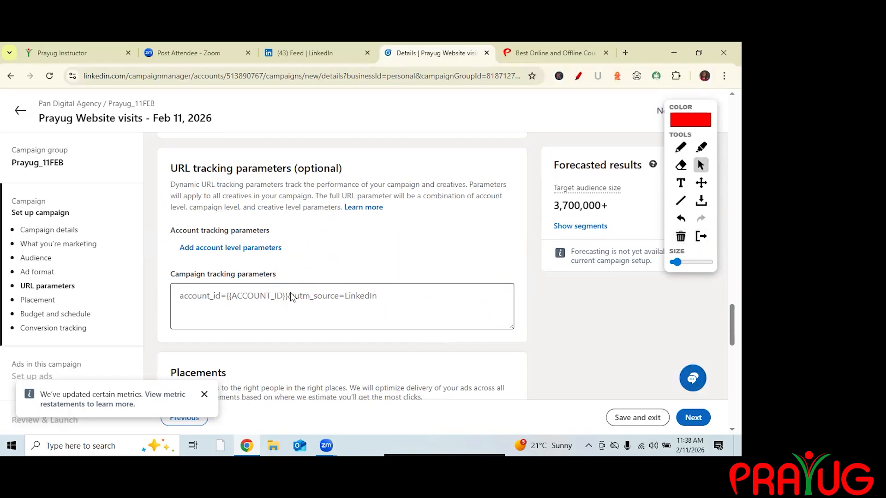
Scroll through the placements and budget and schedule sections of the campaign.
{"action": "scroll", "coordinate": [291, 297], "scroll_direction": "down", "scroll_amount": 5}
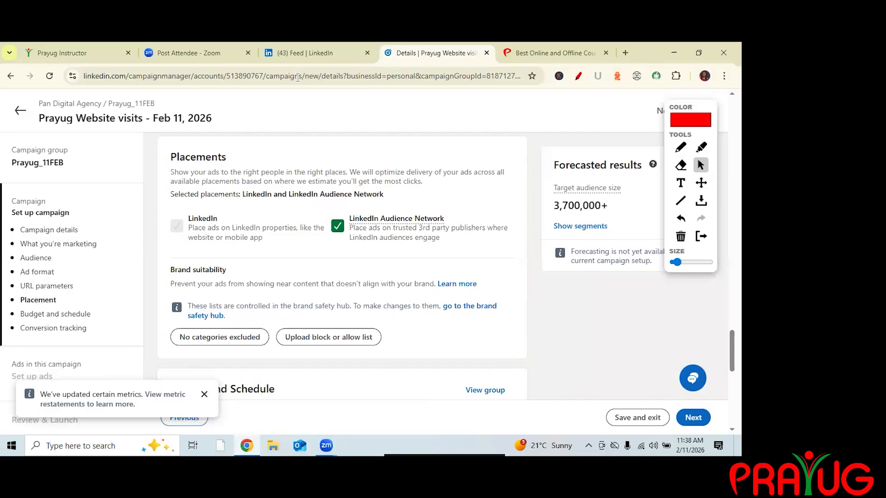
{"action": "left_click_drag", "start_coordinate": [732, 350], "coordinate": [732, 369]}
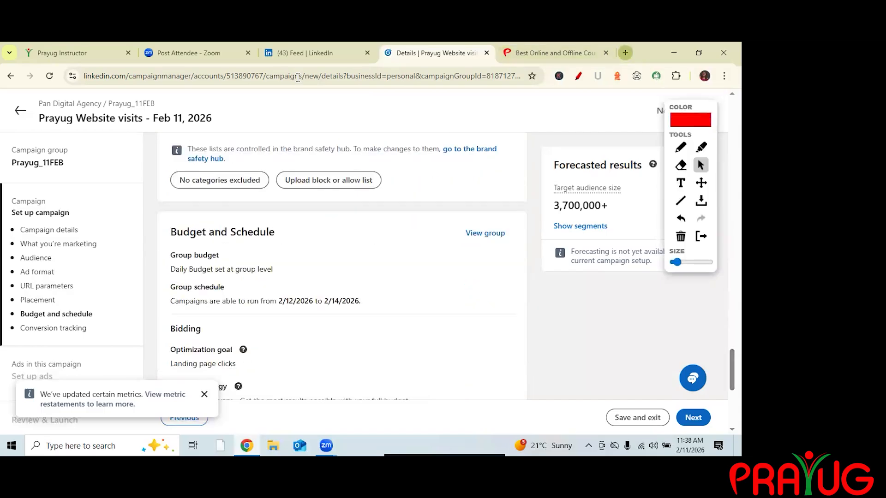
Open a new browser tab and search Google for linkedin slideshare.
{"action": "left_click", "coordinate": [626, 53]}
{"action": "type", "text": "linkedIn"}
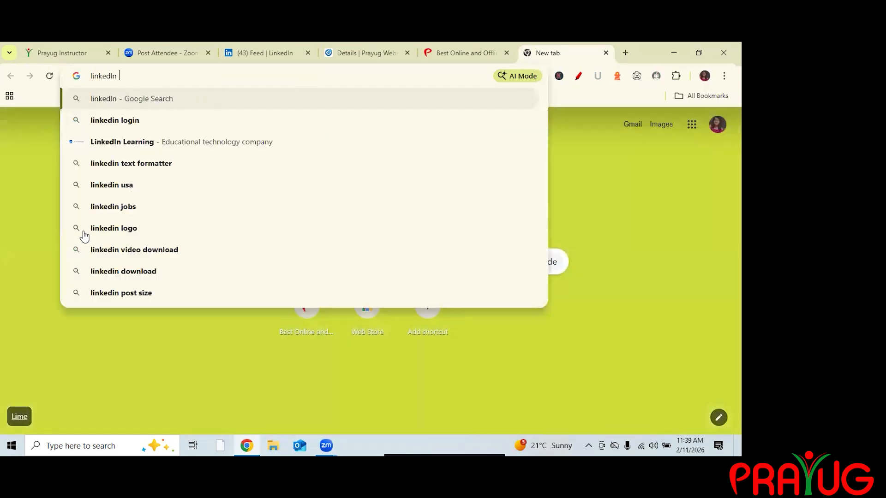
{"action": "type", "text": " slide sharew"}
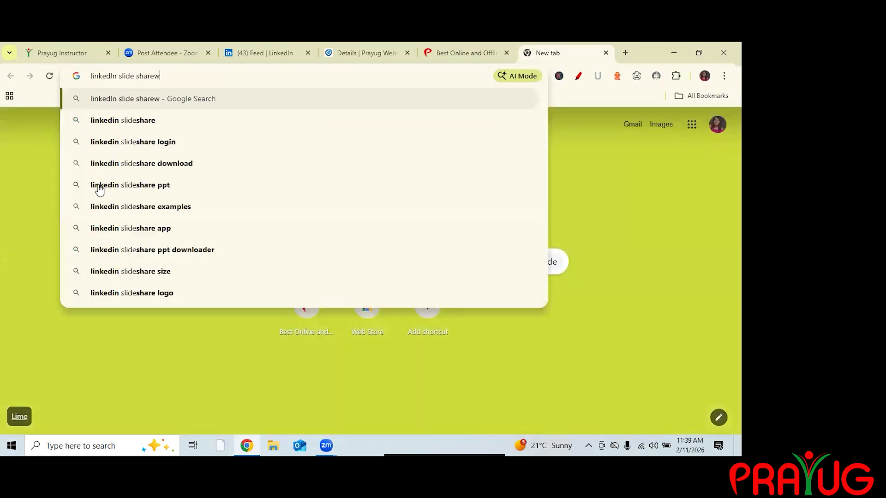
{"action": "key", "text": "Return"}
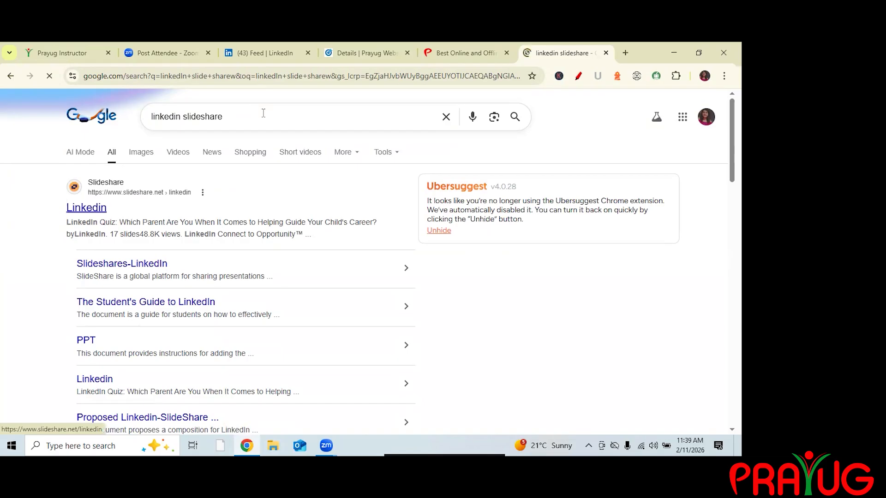
Search for digital marketing ppt and open the Slideshare Digital marketing presentation.
{"action": "left_click", "coordinate": [264, 113]}
{"action": "key", "text": "BackSpace"}
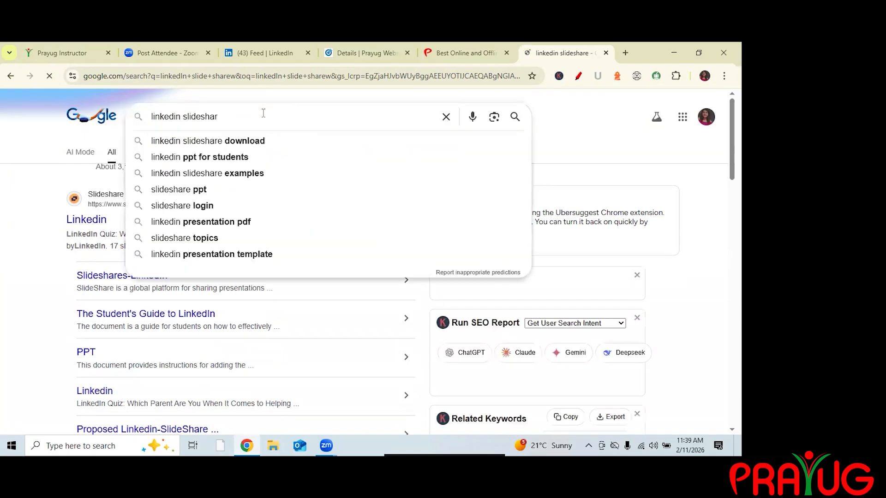
{"action": "key", "text": "BackSpace"}
{"action": "key", "text": "BackSpace"}
{"action": "key", "text": "BackSpace"}
{"action": "key", "text": "BackSpace"}
{"action": "key", "text": "BackSpace"}
{"action": "key", "text": "BackSpace"}
{"action": "key", "text": "BackSpace"}
{"action": "key", "text": "BackSpace"}
{"action": "key", "text": "BackSpace"}
{"action": "key", "text": "BackSpace"}
{"action": "key", "text": "BackSpace"}
{"action": "key", "text": "BackSpace"}
{"action": "key", "text": "BackSpace"}
{"action": "key", "text": "BackSpace"}
{"action": "key", "text": "BackSpace"}
{"action": "key", "text": "BackSpace"}
{"action": "key", "text": "BackSpace"}
{"action": "key", "text": "BackSpace"}
{"action": "type", "text": "dig"}
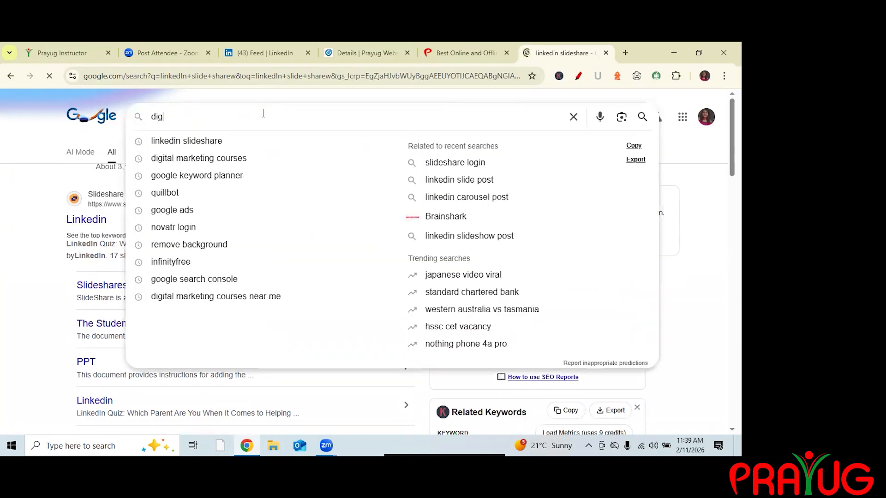
{"action": "type", "text": "ital mar"}
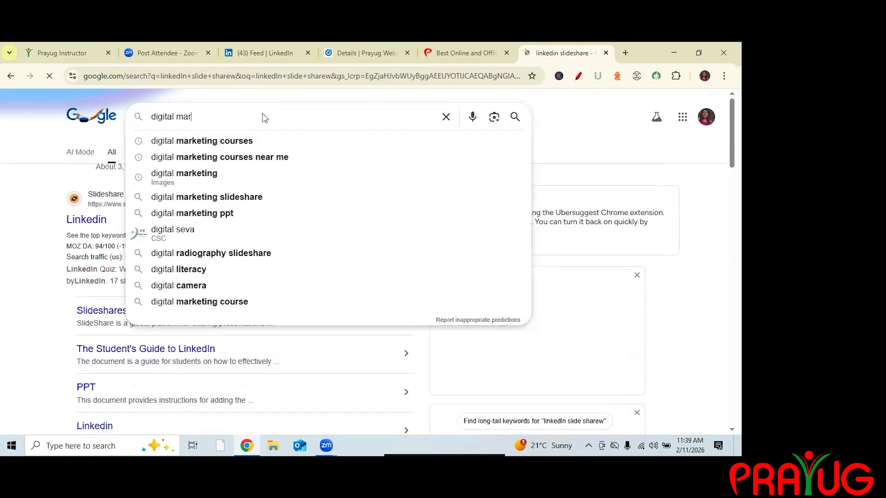
{"action": "type", "text": "keting ppt"}
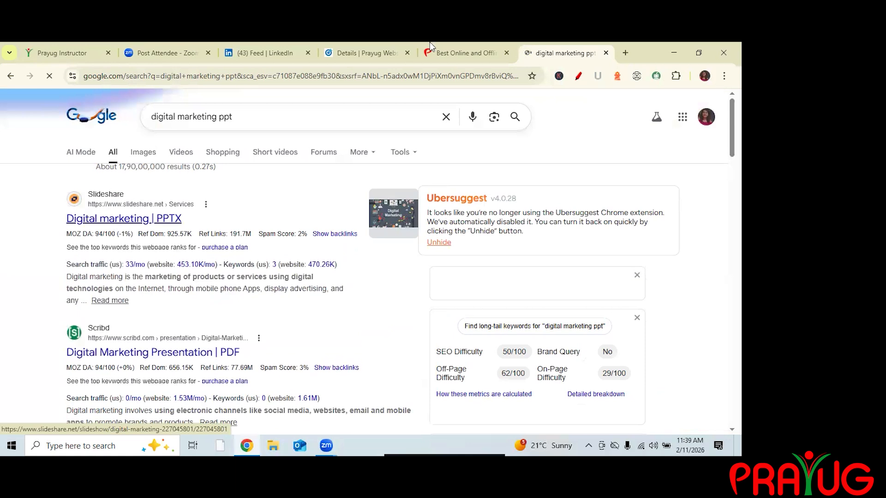
{"action": "left_click", "coordinate": [123, 218]}
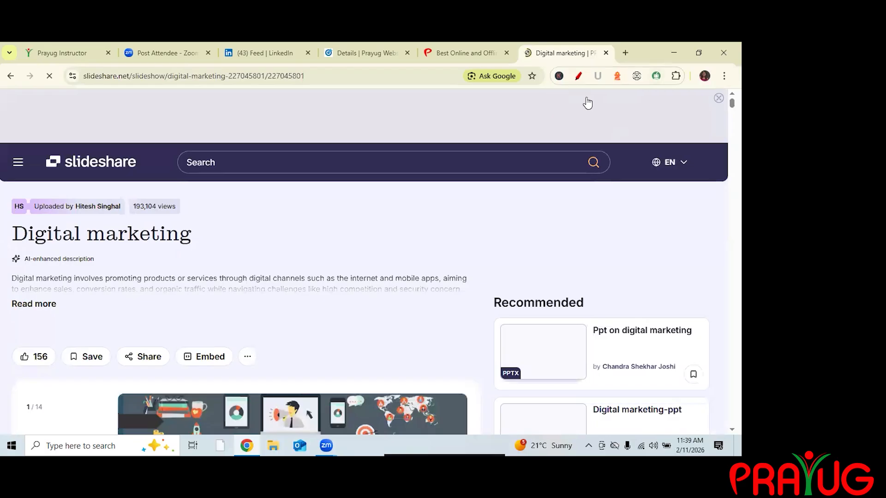
Scroll through the Digital marketing presentation's slides and the recommended decks.
{"action": "scroll", "coordinate": [618, 137], "scroll_direction": "down", "scroll_amount": 4}
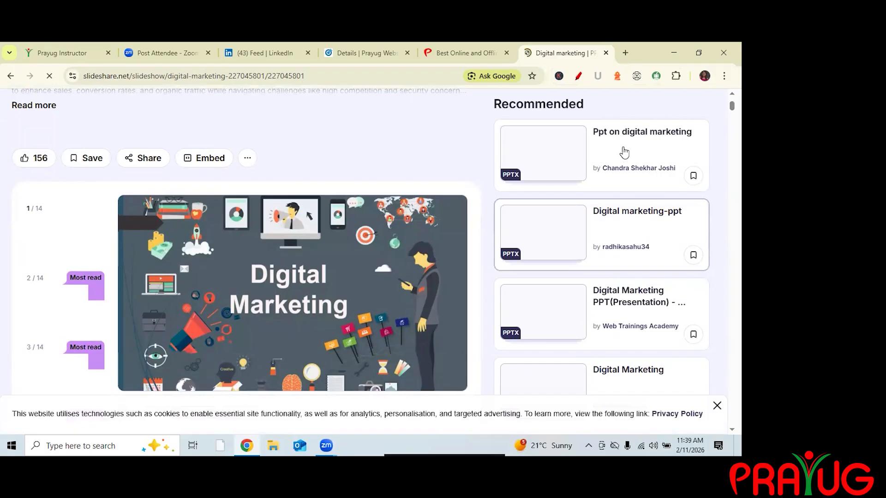
{"action": "left_click_drag", "start_coordinate": [585, 104], "coordinate": [493, 104]}
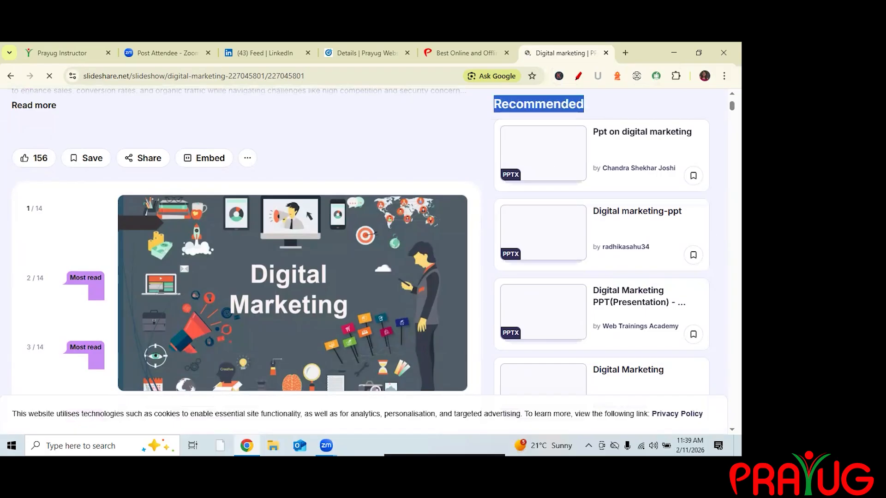
{"action": "left_click", "coordinate": [601, 315]}
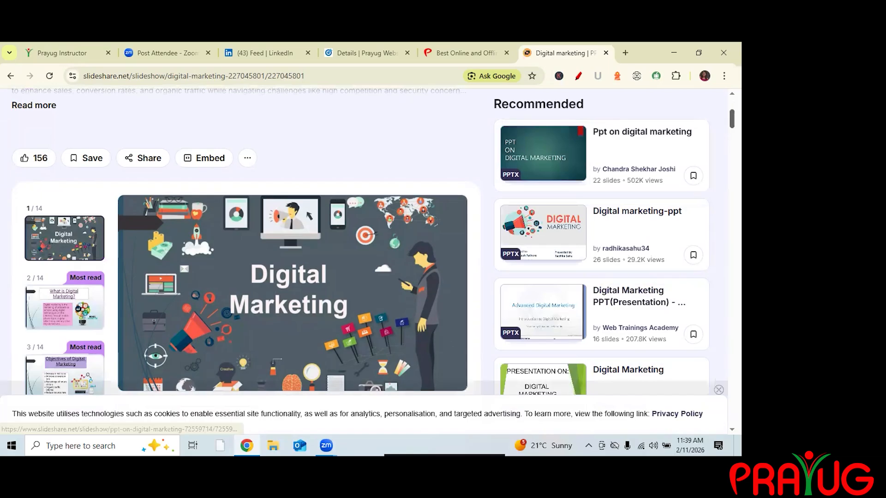
{"action": "scroll", "coordinate": [602, 315], "scroll_direction": "down", "scroll_amount": 3}
{"action": "scroll", "coordinate": [601, 314], "scroll_direction": "down", "scroll_amount": 3}
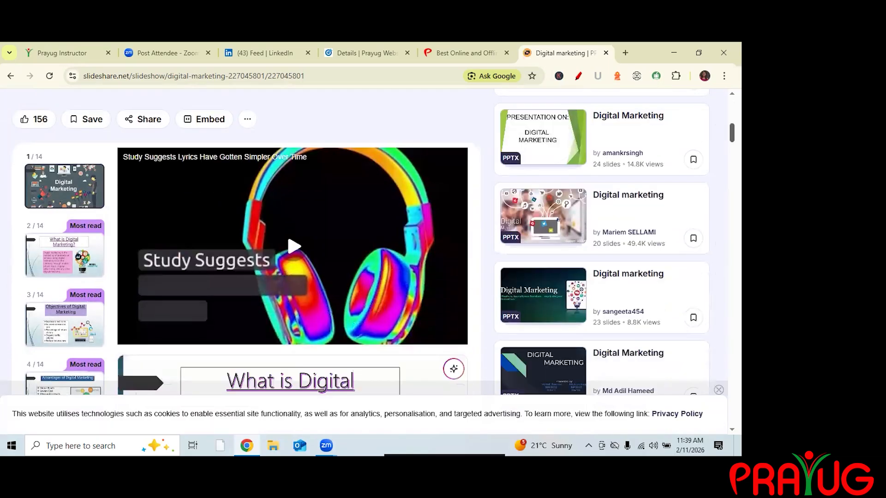
{"action": "scroll", "coordinate": [602, 314], "scroll_direction": "down", "scroll_amount": 7}
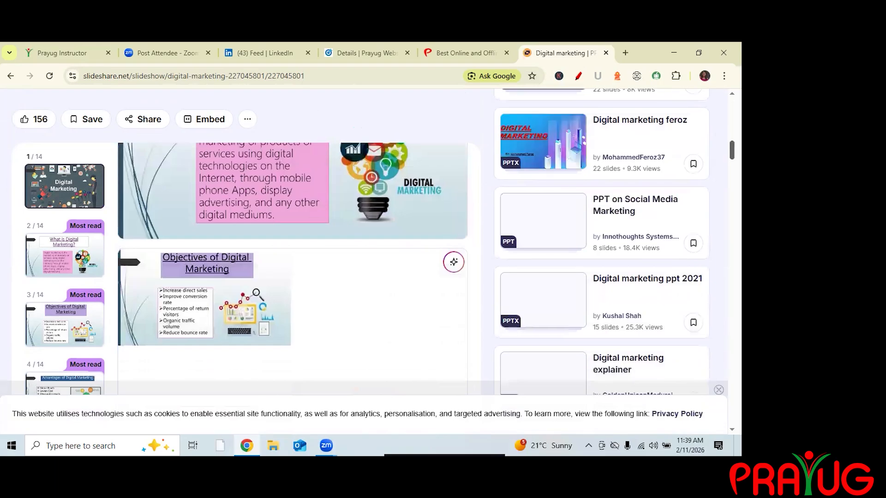
{"action": "scroll", "coordinate": [601, 314], "scroll_direction": "up", "scroll_amount": 4}
{"action": "scroll", "coordinate": [601, 315], "scroll_direction": "down", "scroll_amount": 2}
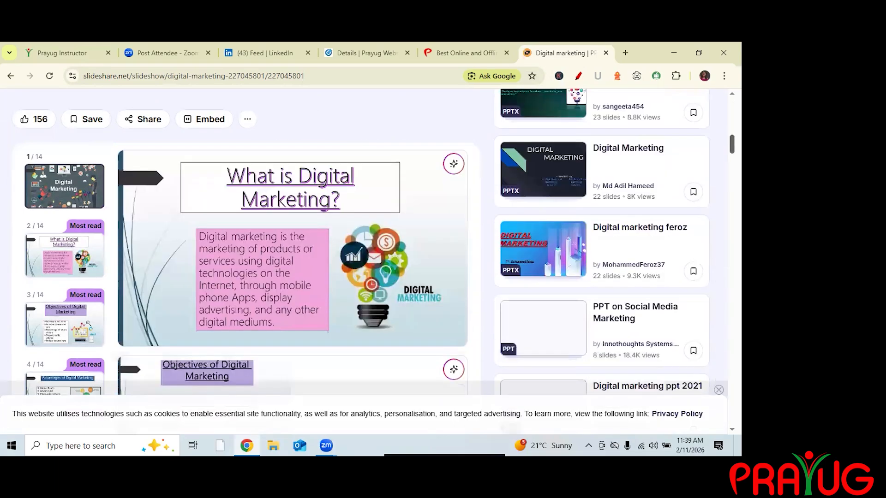
{"action": "scroll", "coordinate": [602, 314], "scroll_direction": "down", "scroll_amount": 3}
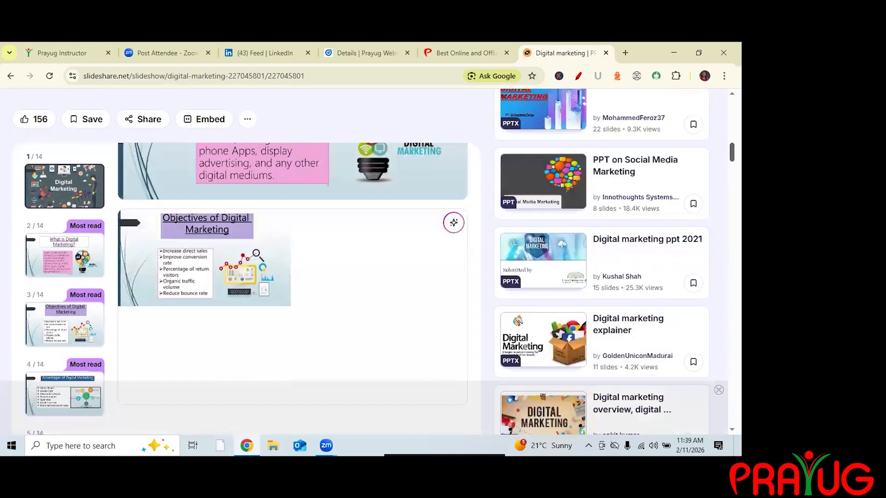
{"action": "scroll", "coordinate": [601, 315], "scroll_direction": "down", "scroll_amount": 2}
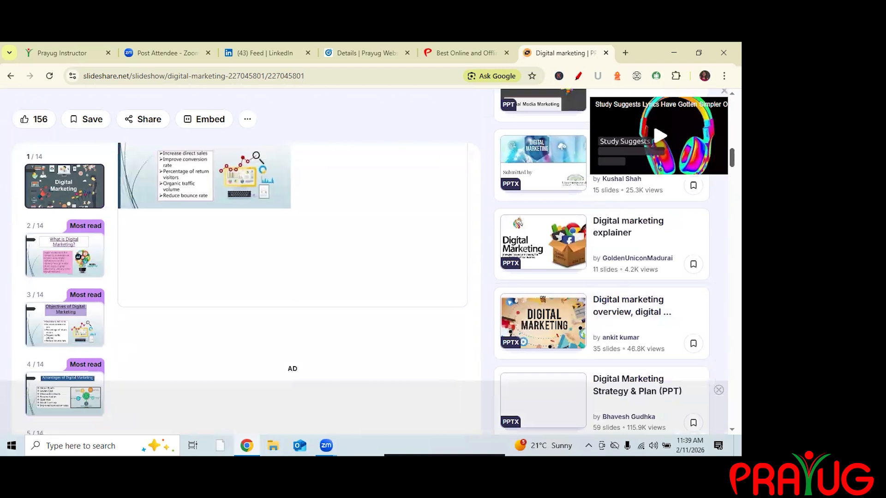
{"action": "scroll", "coordinate": [602, 314], "scroll_direction": "down", "scroll_amount": 2}
{"action": "scroll", "coordinate": [602, 314], "scroll_direction": "down", "scroll_amount": 2}
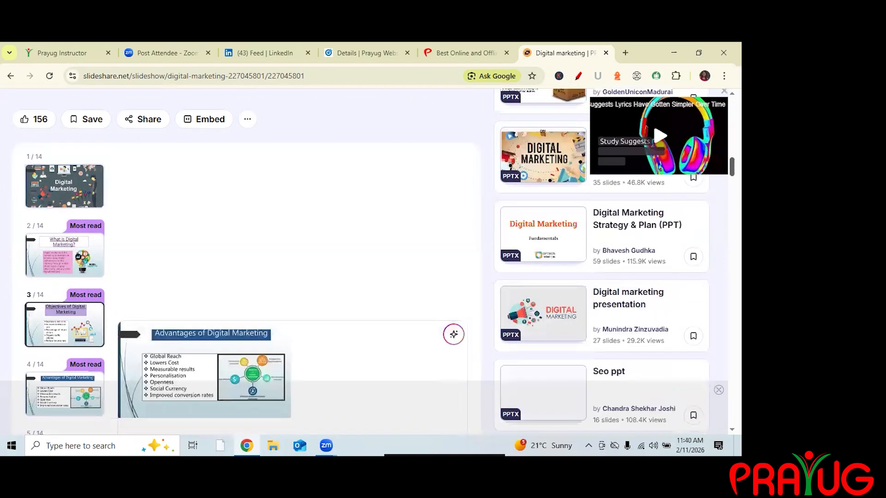
{"action": "scroll", "coordinate": [601, 315], "scroll_direction": "down", "scroll_amount": 3}
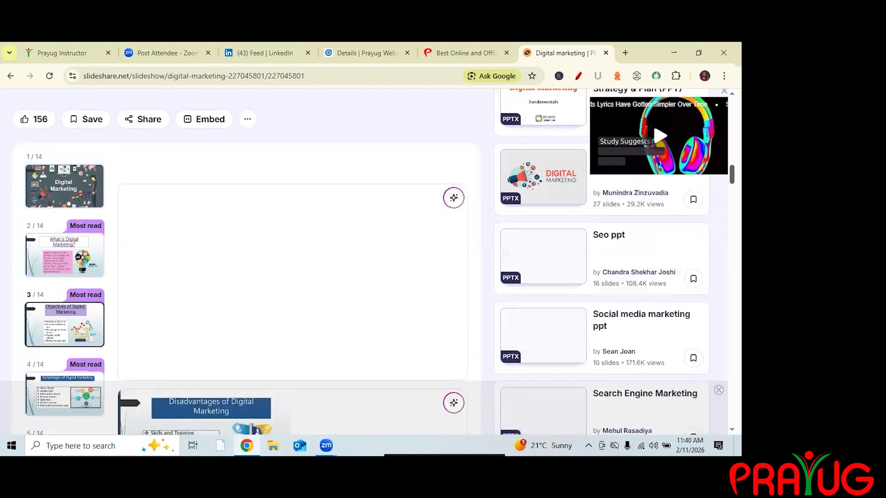
{"action": "scroll", "coordinate": [444, 77], "scroll_direction": "down", "scroll_amount": 12}
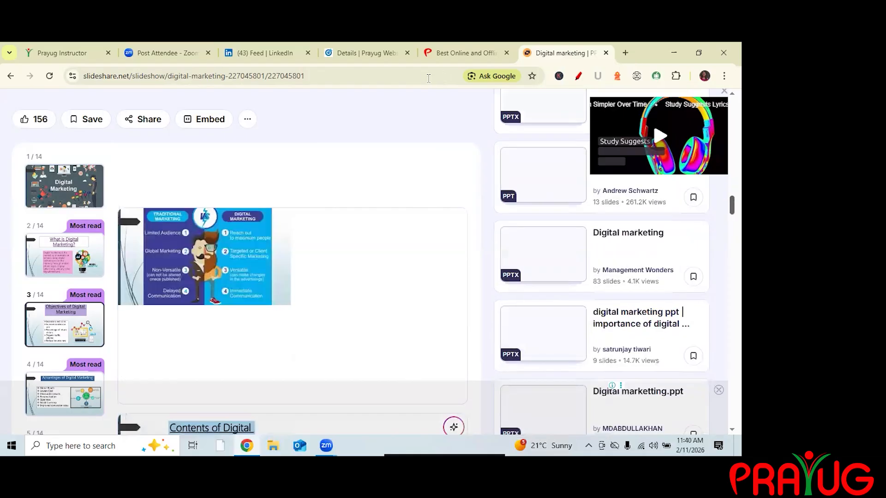
{"action": "scroll", "coordinate": [427, 77], "scroll_direction": "down", "scroll_amount": 8}
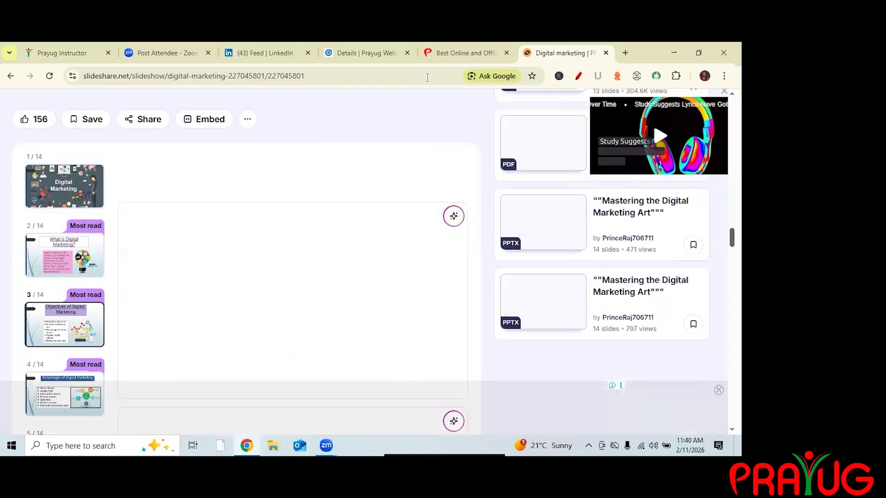
{"action": "scroll", "coordinate": [427, 77], "scroll_direction": "up", "scroll_amount": 5}
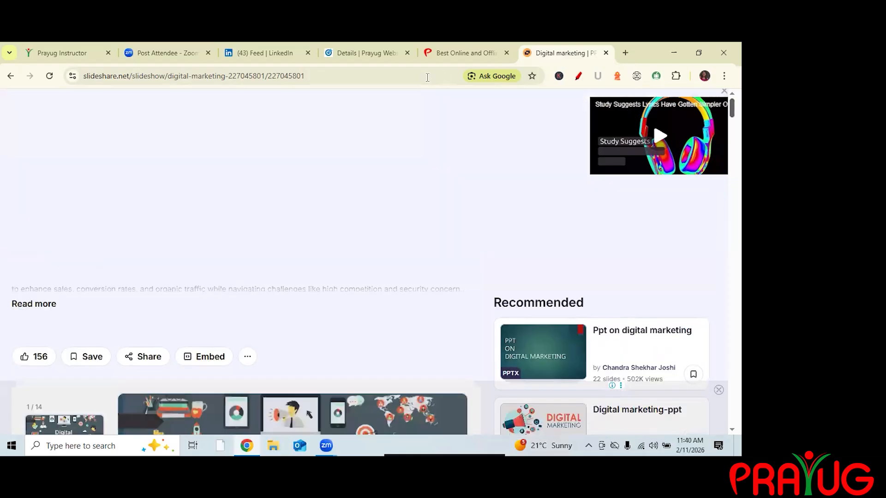
Open another new tab and search Google for linkedin learning.
{"action": "key", "text": "ctrl+t"}
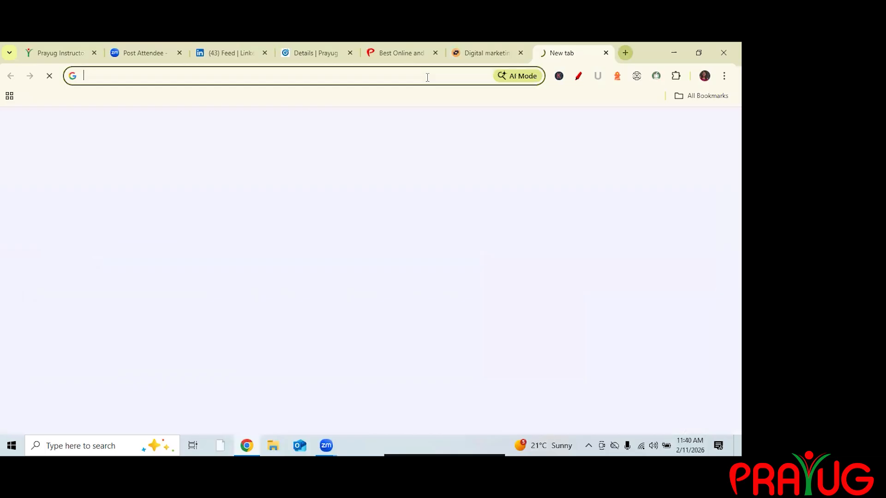
{"action": "left_click", "coordinate": [427, 77]}
{"action": "type", "text": "lin"}
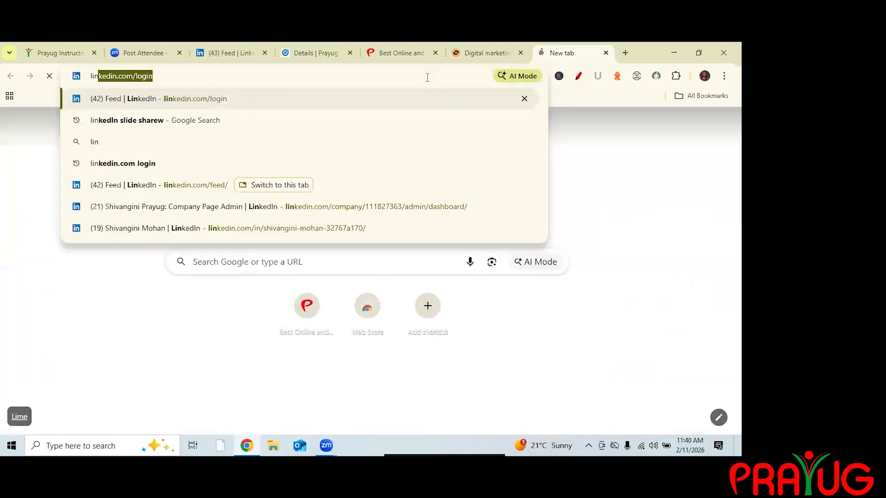
{"action": "type", "text": "ked"}
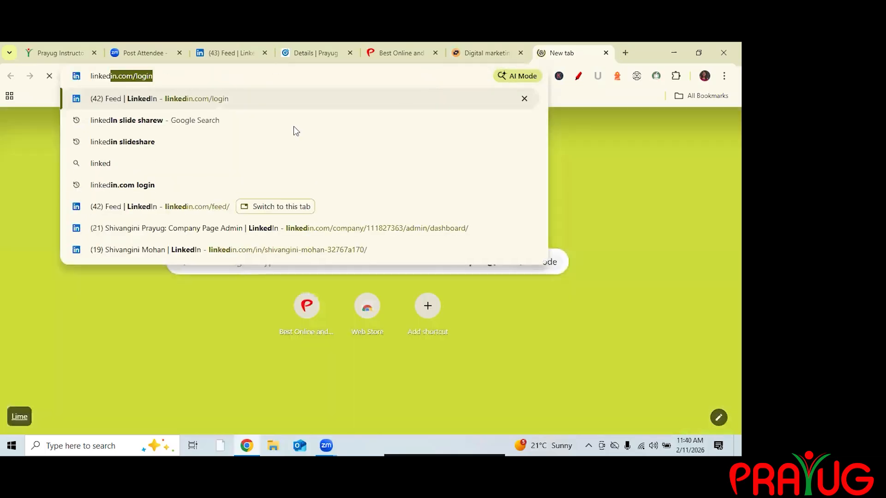
{"action": "type", "text": "in l"}
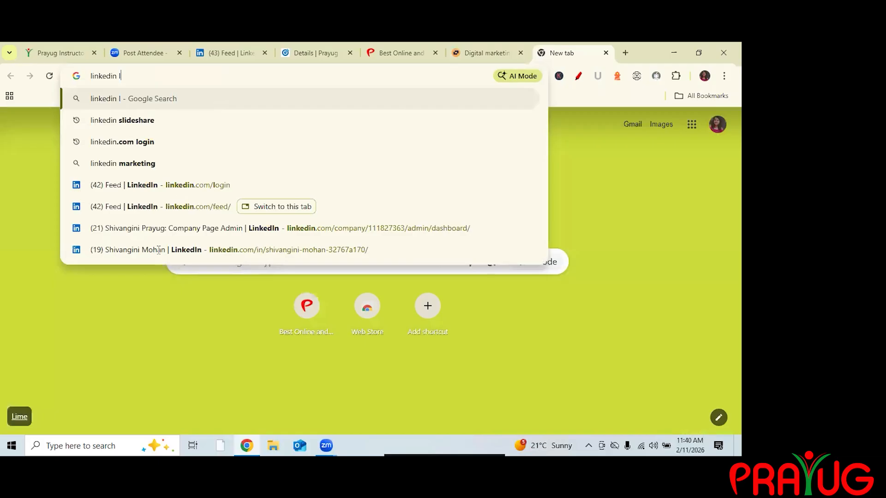
{"action": "type", "text": "eraning"}
{"action": "key", "text": "Return"}
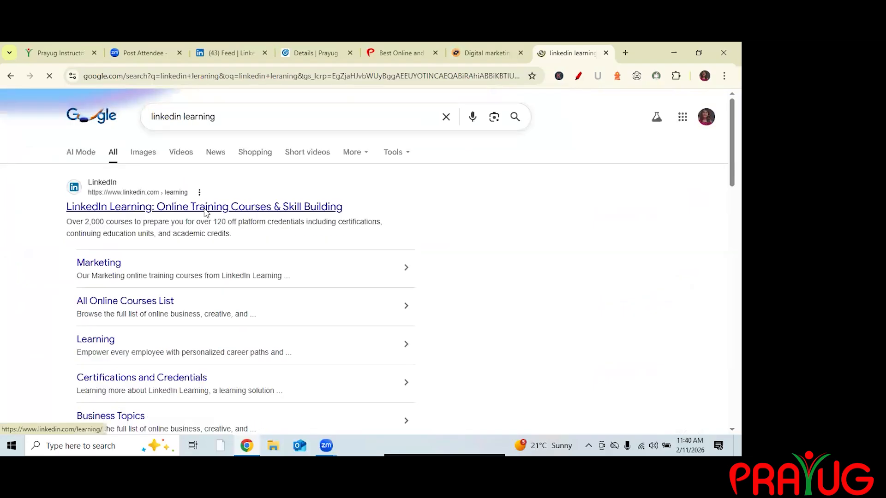
Open the LinkedIn Learning site from the Google search results.
{"action": "left_click", "coordinate": [206, 210]}
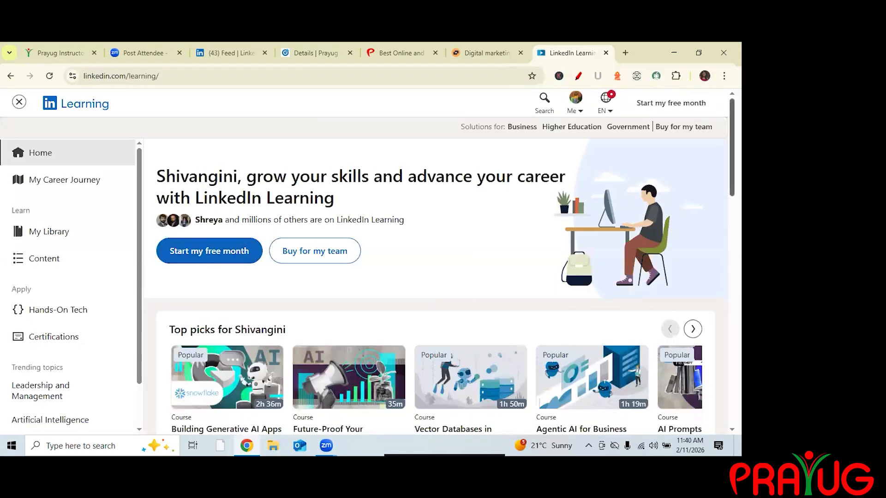
{"action": "scroll", "coordinate": [338, 335], "scroll_direction": "down", "scroll_amount": 2}
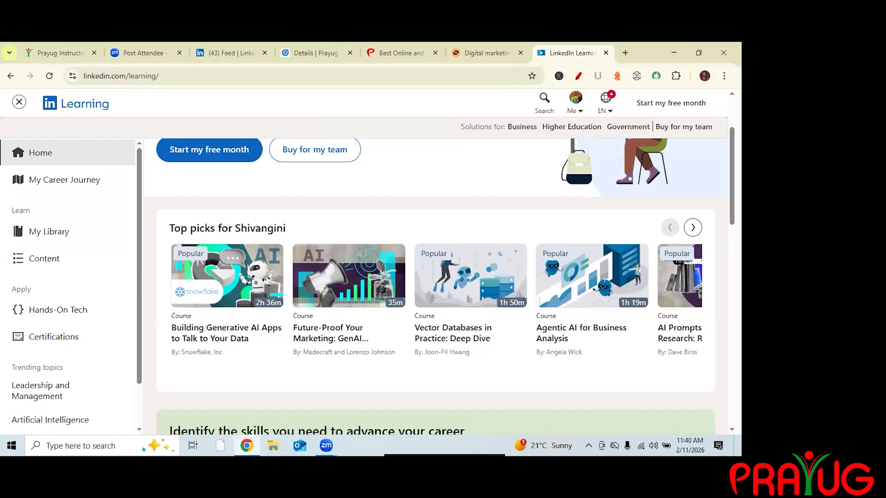
Open the Certifications page and scroll through its certificate, preparation, practice exam and continuing education sections.
{"action": "left_click", "coordinate": [54, 337]}
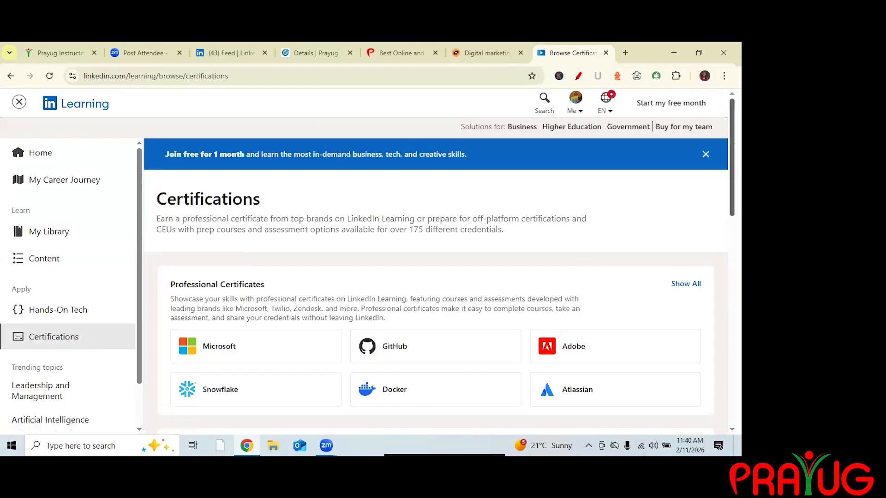
{"action": "scroll", "coordinate": [221, 298], "scroll_direction": "down", "scroll_amount": 2}
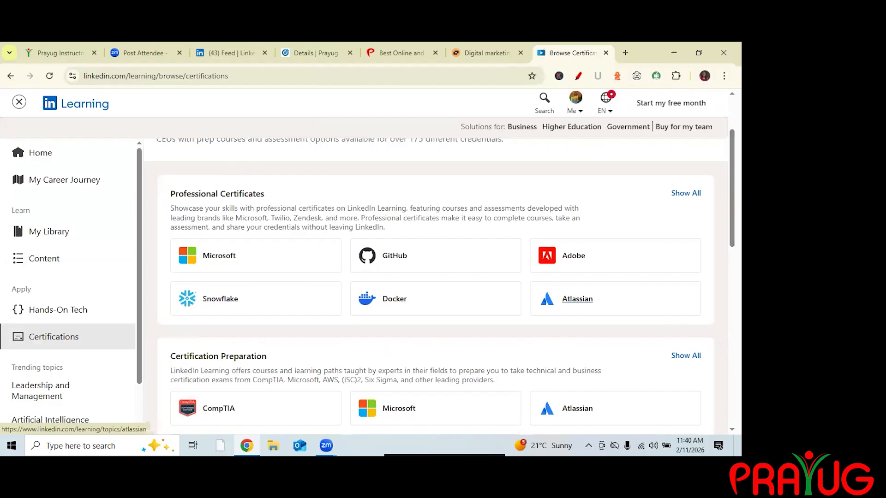
{"action": "scroll", "coordinate": [436, 286], "scroll_direction": "down", "scroll_amount": 3}
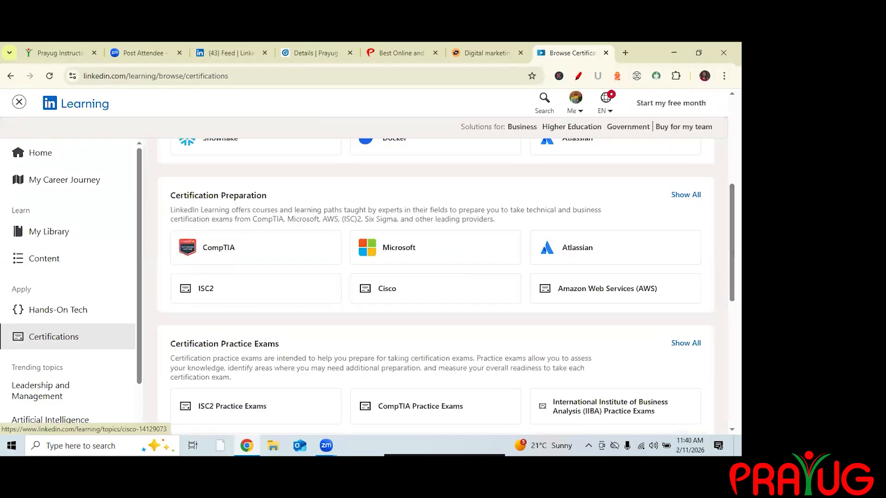
{"action": "scroll", "coordinate": [387, 288], "scroll_direction": "down", "scroll_amount": 1}
{"action": "scroll", "coordinate": [436, 286], "scroll_direction": "down", "scroll_amount": 1}
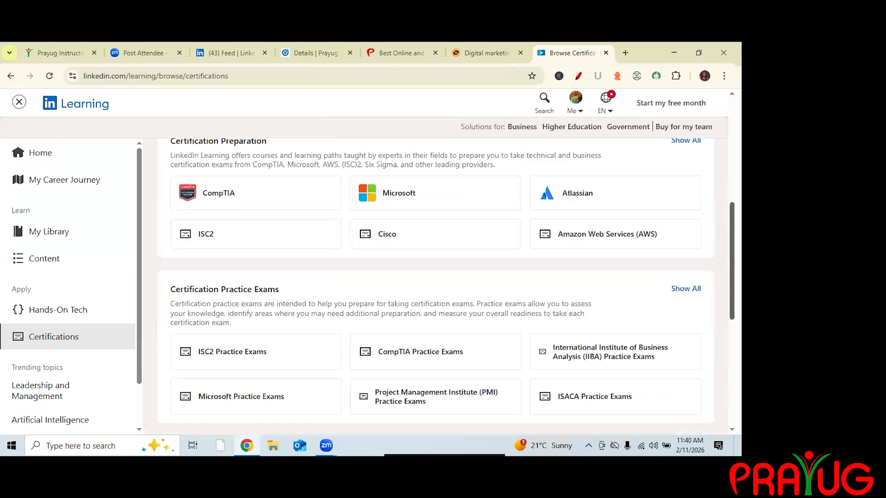
{"action": "scroll", "coordinate": [435, 286], "scroll_direction": "down", "scroll_amount": 2}
{"action": "scroll", "coordinate": [446, 290], "scroll_direction": "down", "scroll_amount": 1}
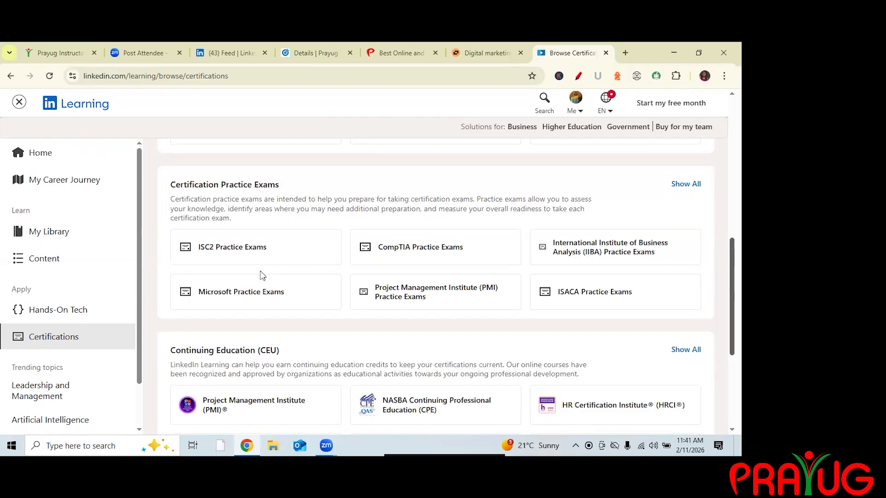
{"action": "scroll", "coordinate": [262, 275], "scroll_direction": "down", "scroll_amount": 2}
{"action": "scroll", "coordinate": [262, 275], "scroll_direction": "down", "scroll_amount": 4}
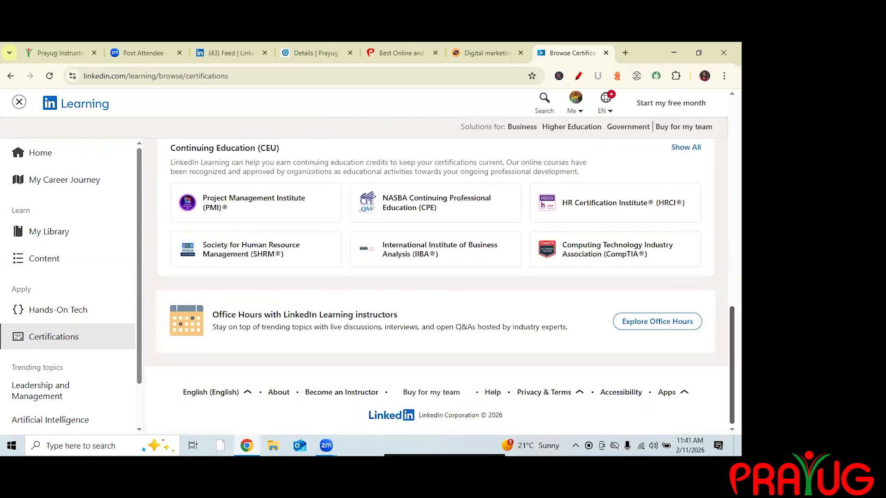
Open My Library and review the in-progress learning paths.
{"action": "left_click", "coordinate": [49, 232]}
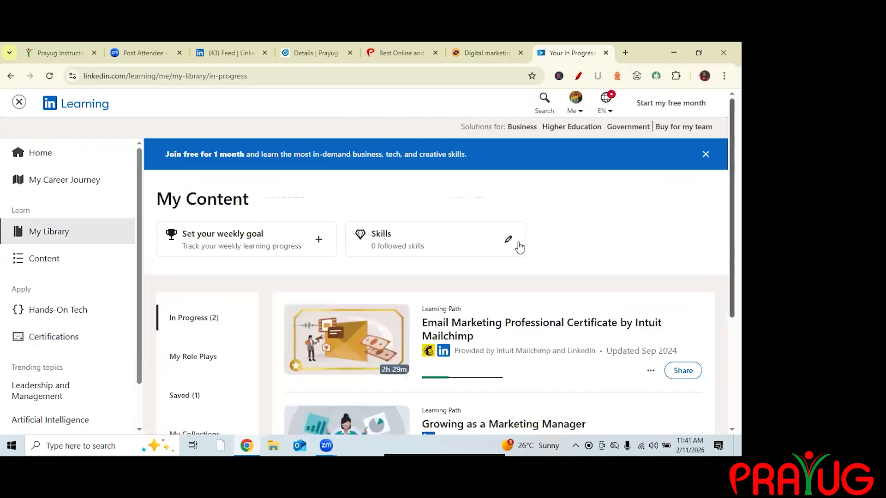
{"action": "scroll", "coordinate": [520, 245], "scroll_direction": "down", "scroll_amount": 2}
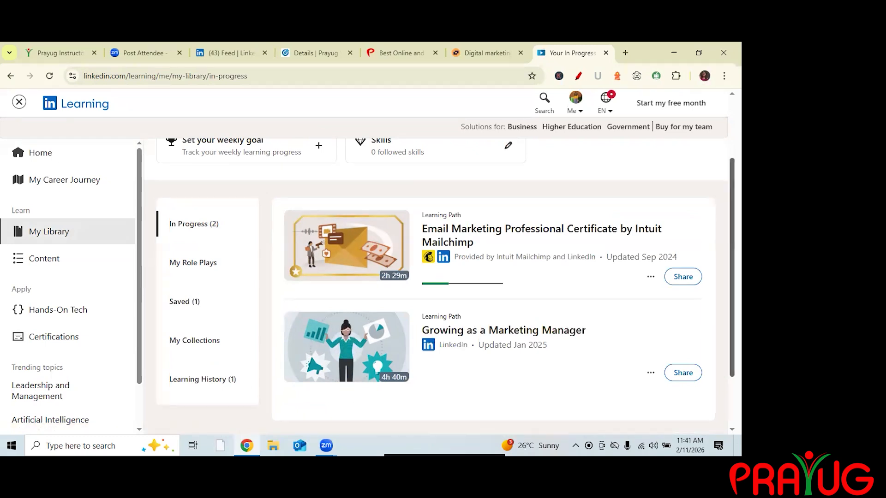
{"action": "scroll", "coordinate": [461, 317], "scroll_direction": "up", "scroll_amount": 2}
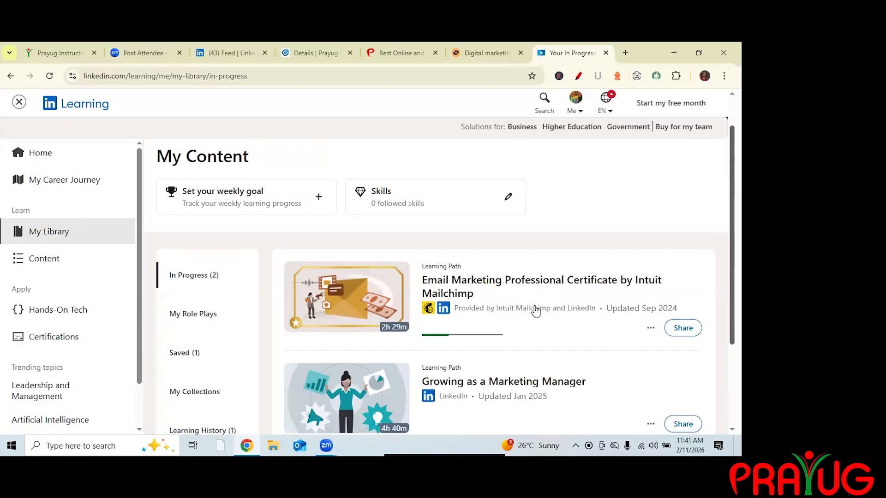
{"action": "scroll", "coordinate": [536, 312], "scroll_direction": "down", "scroll_amount": 2}
{"action": "scroll", "coordinate": [536, 311], "scroll_direction": "up", "scroll_amount": 3}
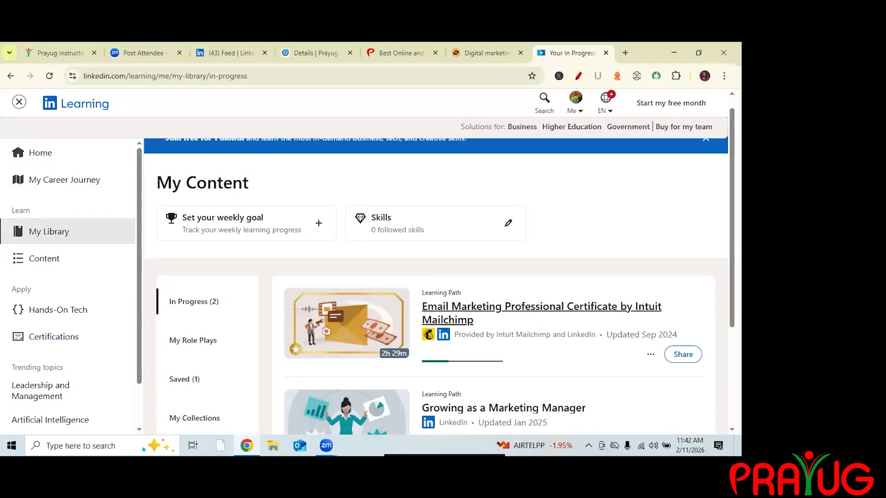
Open the Email Marketing Professional Certificate by Intuit Mailchimp learning path and read through its skills, courses and instructors.
{"action": "left_click", "coordinate": [508, 307]}
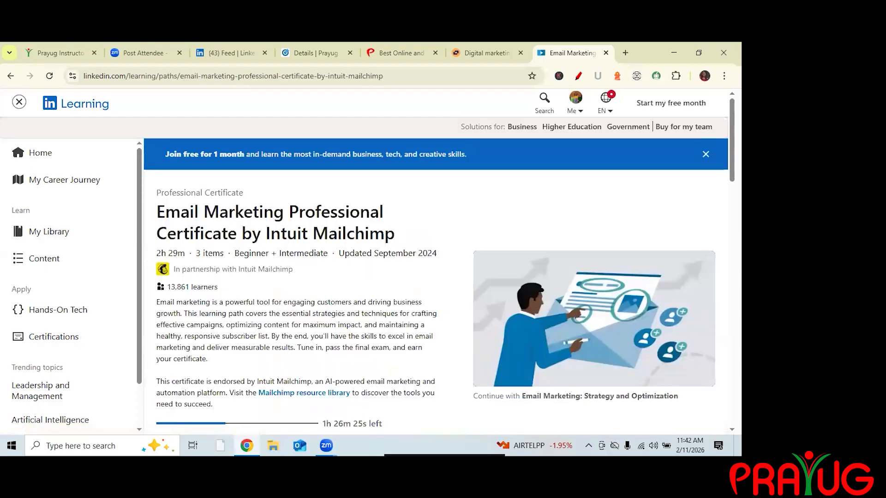
{"action": "scroll", "coordinate": [411, 283], "scroll_direction": "down", "scroll_amount": 10}
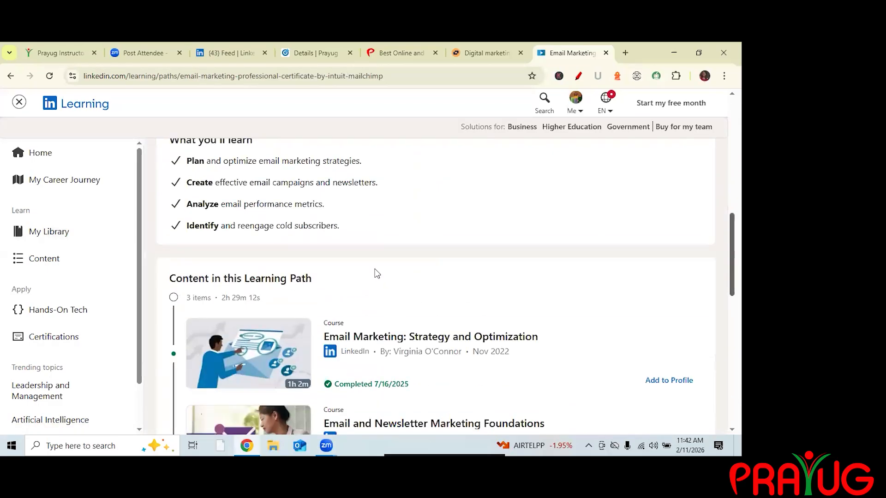
{"action": "scroll", "coordinate": [369, 263], "scroll_direction": "up", "scroll_amount": 4}
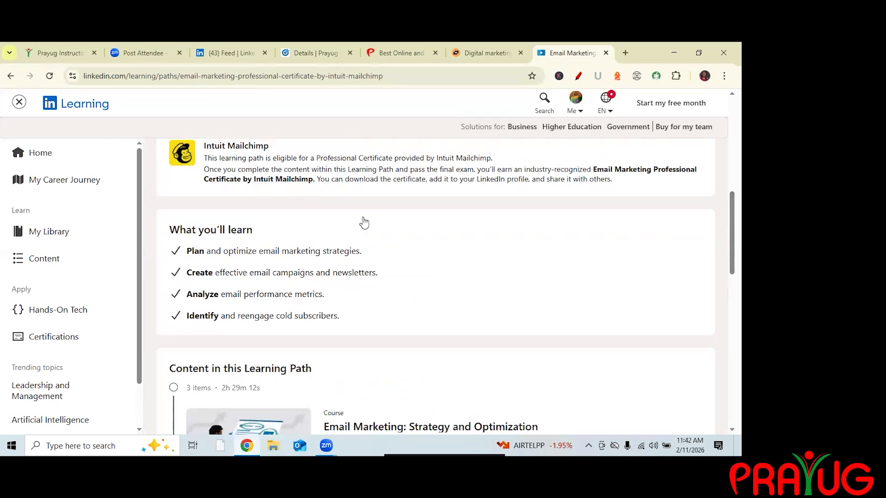
{"action": "triple_click", "coordinate": [361, 251]}
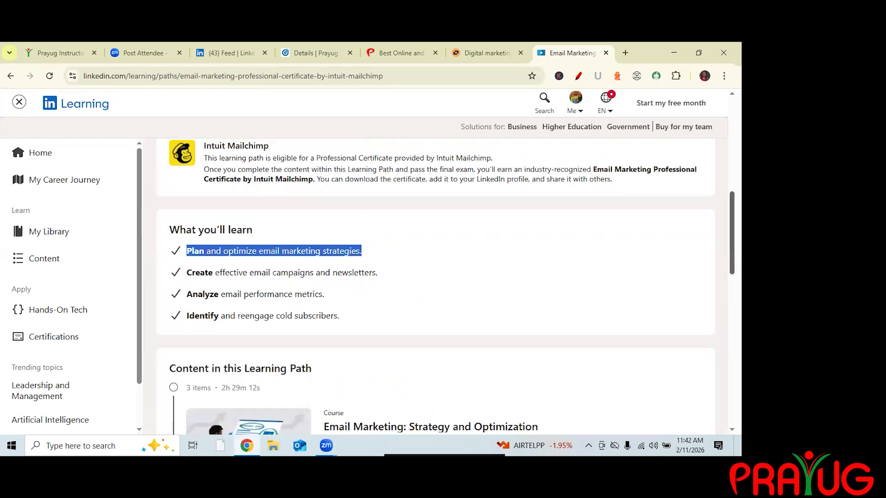
{"action": "scroll", "coordinate": [350, 239], "scroll_direction": "down", "scroll_amount": 4}
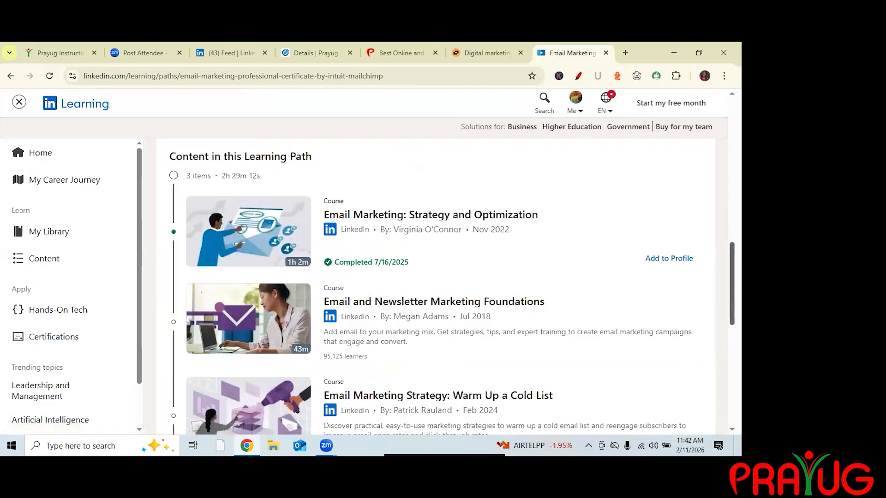
{"action": "scroll", "coordinate": [732, 300], "scroll_direction": "down", "scroll_amount": 3}
{"action": "scroll", "coordinate": [336, 337], "scroll_direction": "down", "scroll_amount": 2}
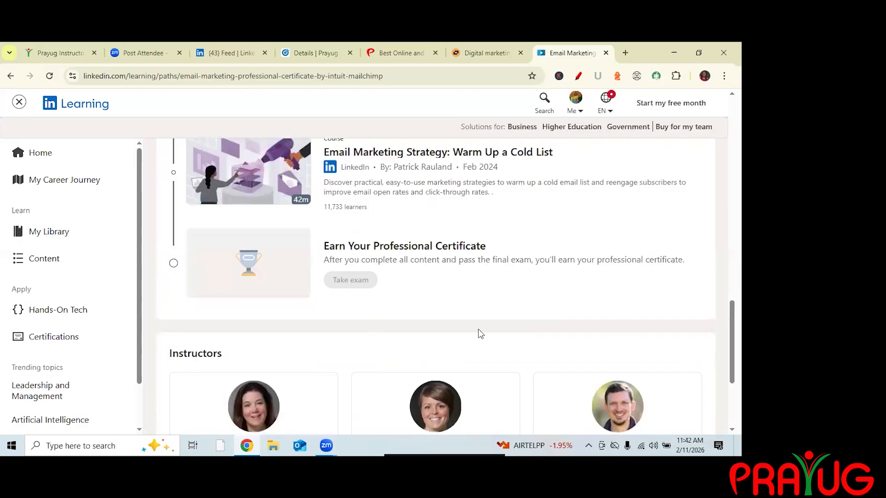
{"action": "scroll", "coordinate": [481, 331], "scroll_direction": "down", "scroll_amount": 2}
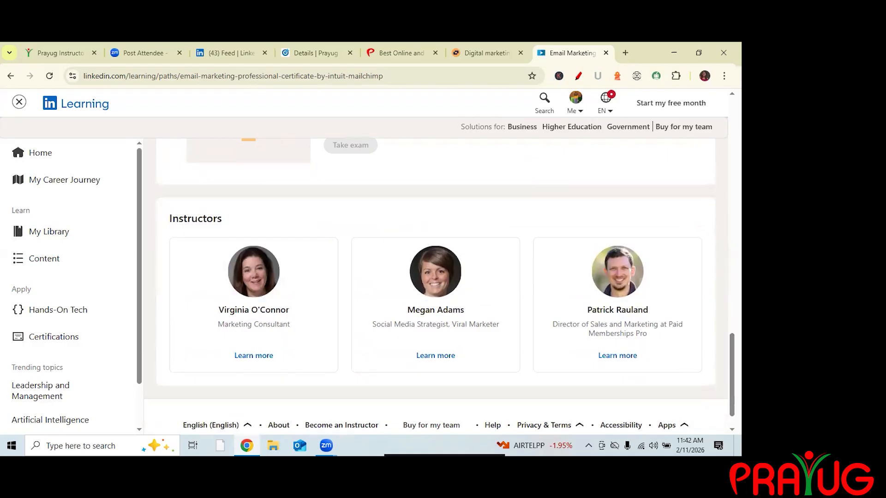
{"action": "scroll", "coordinate": [494, 118], "scroll_direction": "up", "scroll_amount": 5}
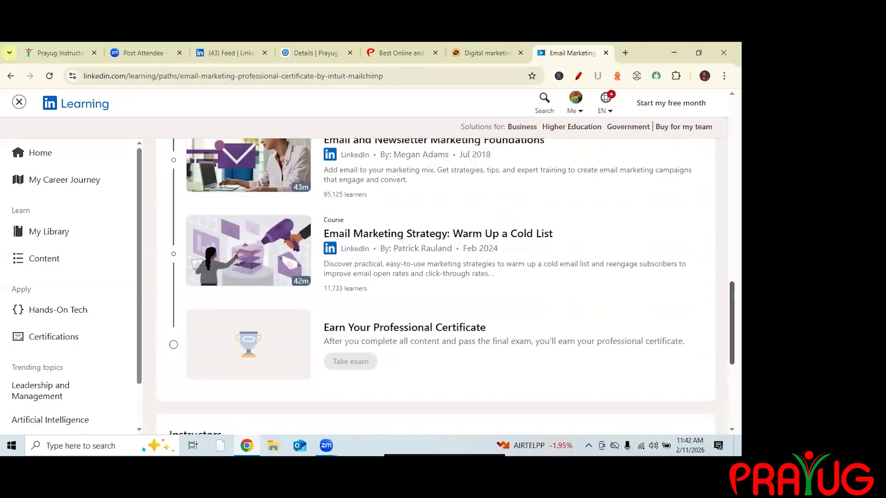
{"action": "scroll", "coordinate": [426, 320], "scroll_direction": "up", "scroll_amount": 15}
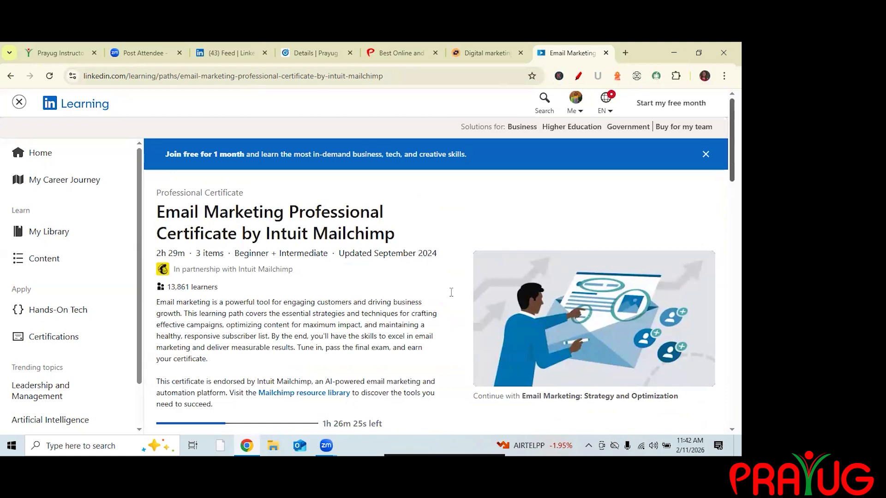
{"action": "scroll", "coordinate": [455, 290], "scroll_direction": "down", "scroll_amount": 15}
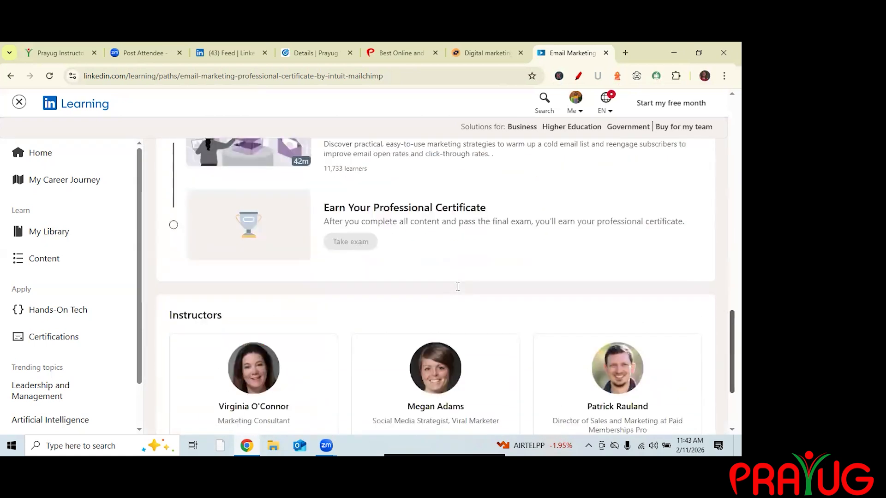
{"action": "scroll", "coordinate": [457, 287], "scroll_direction": "up", "scroll_amount": 1}
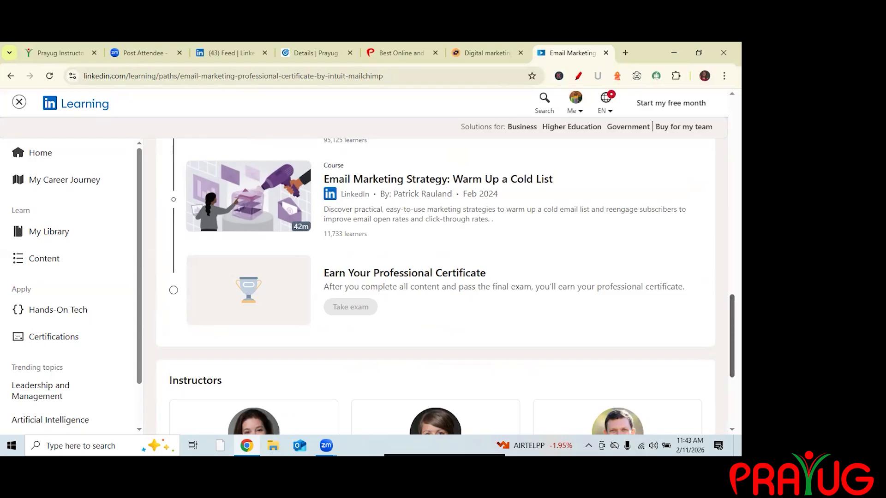
{"action": "scroll", "coordinate": [436, 286], "scroll_direction": "down", "scroll_amount": 4}
{"action": "left_click_drag", "start_coordinate": [732, 384], "coordinate": [732, 139]}
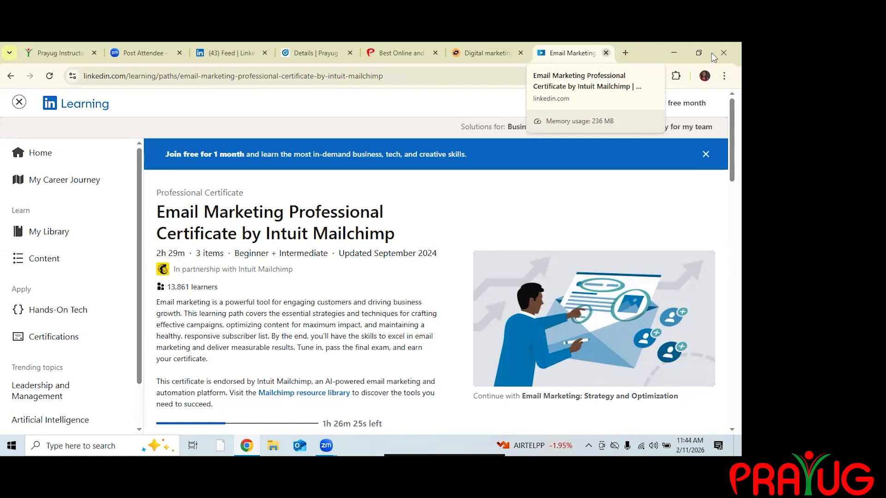
Close the LinkedIn Learning and Slideshare tabs and return to the campaign setup tab.
{"action": "key", "text": "ctrl+w"}
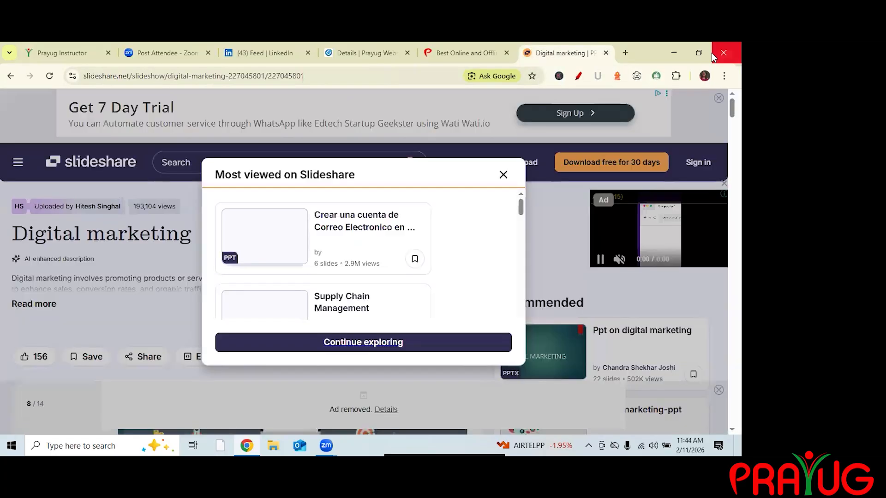
{"action": "key", "text": "ctrl+w"}
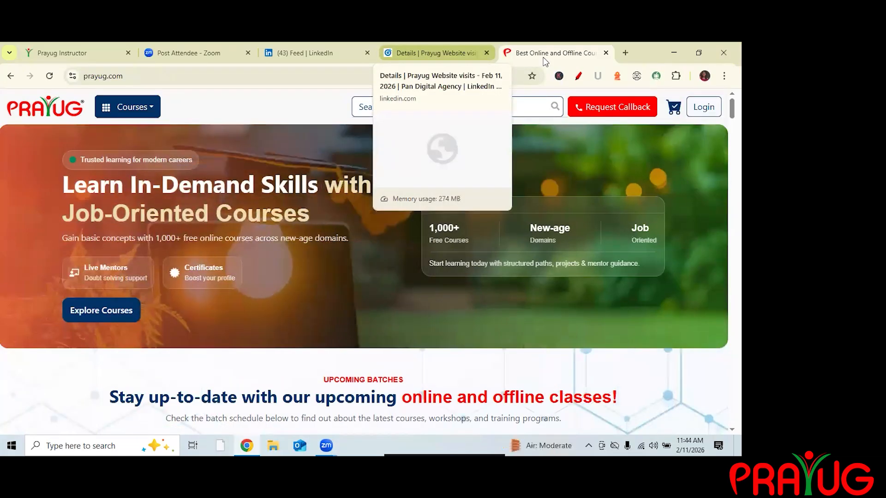
{"action": "left_click", "coordinate": [427, 50]}
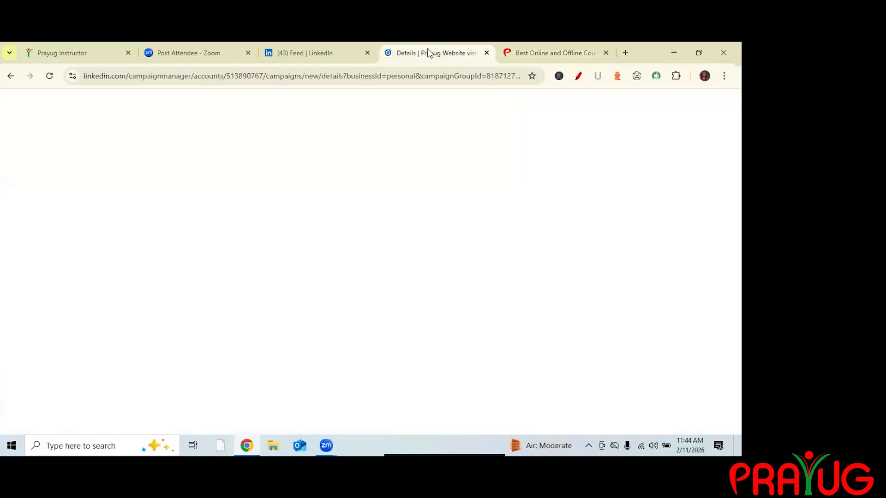
{"action": "left_click", "coordinate": [553, 52]}
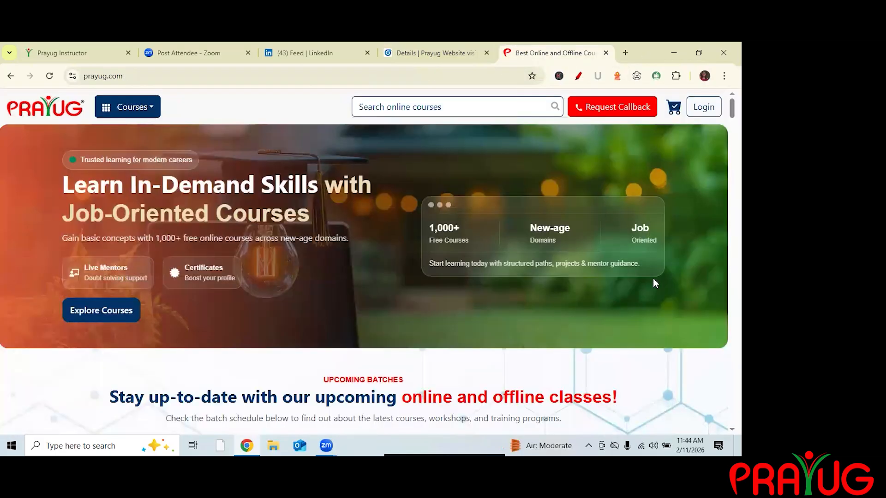
{"action": "key", "text": "ctrl+shift+Tab"}
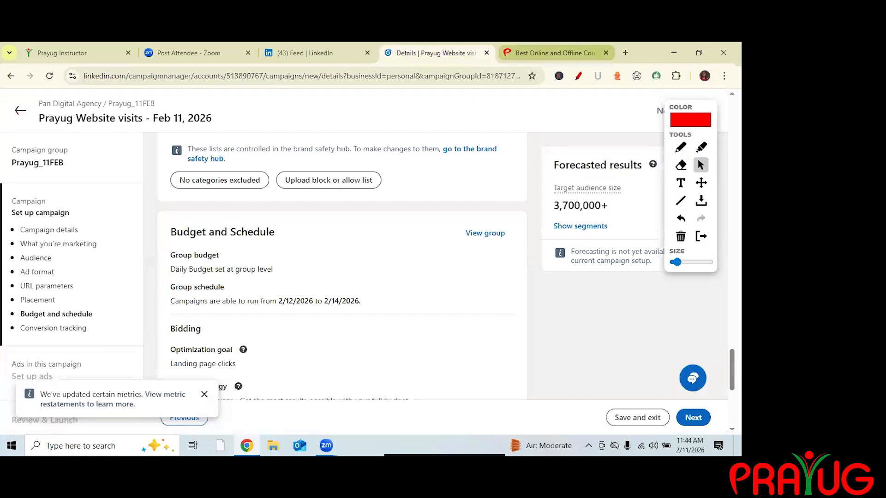
{"action": "key", "text": "ctrl+Tab"}
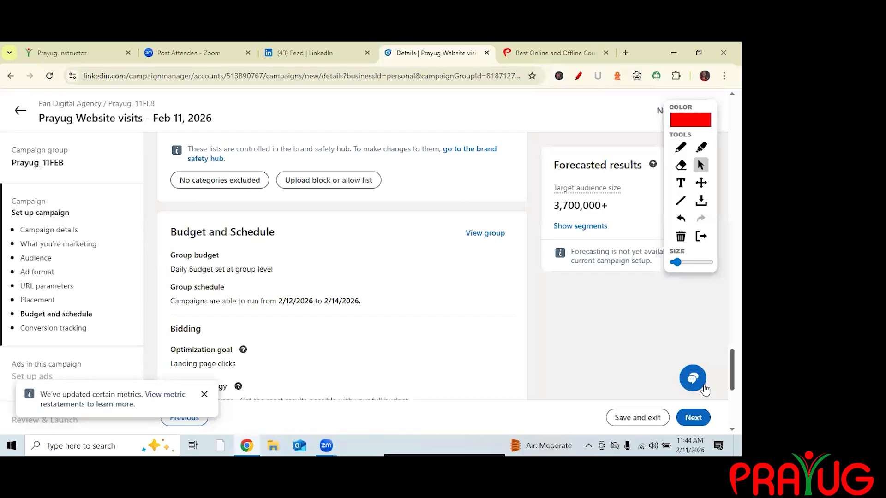
Review the campaign's Budget and Schedule, Bidding and Conversion tracking sections.
{"action": "scroll", "coordinate": [343, 268], "scroll_direction": "down", "scroll_amount": 4}
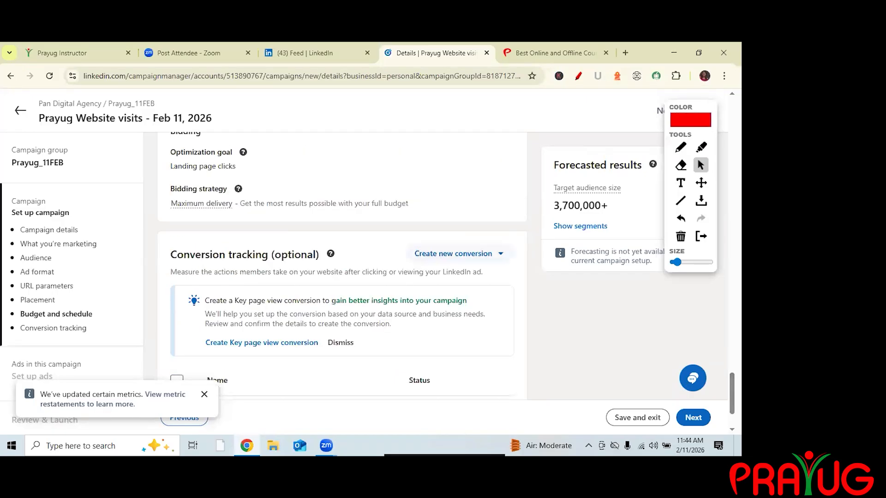
{"action": "scroll", "coordinate": [343, 267], "scroll_direction": "down", "scroll_amount": 2}
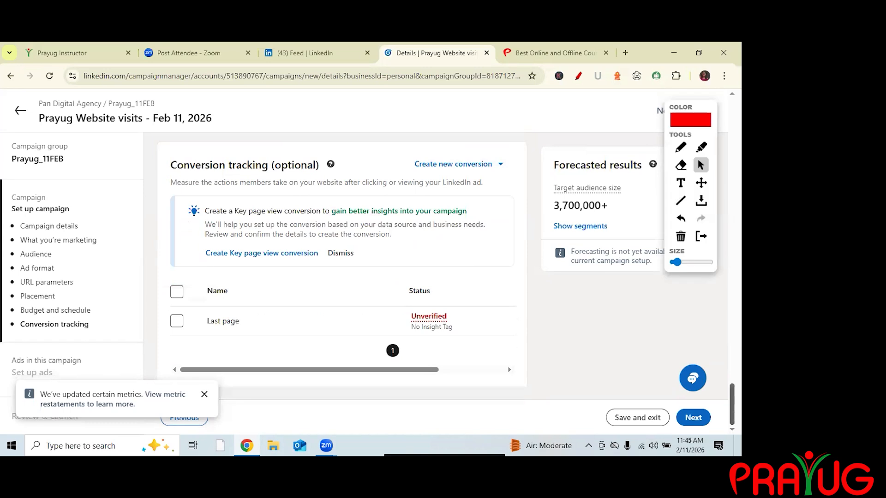
{"action": "scroll", "coordinate": [366, 306], "scroll_direction": "up", "scroll_amount": 5}
{"action": "scroll", "coordinate": [215, 214], "scroll_direction": "up", "scroll_amount": 5}
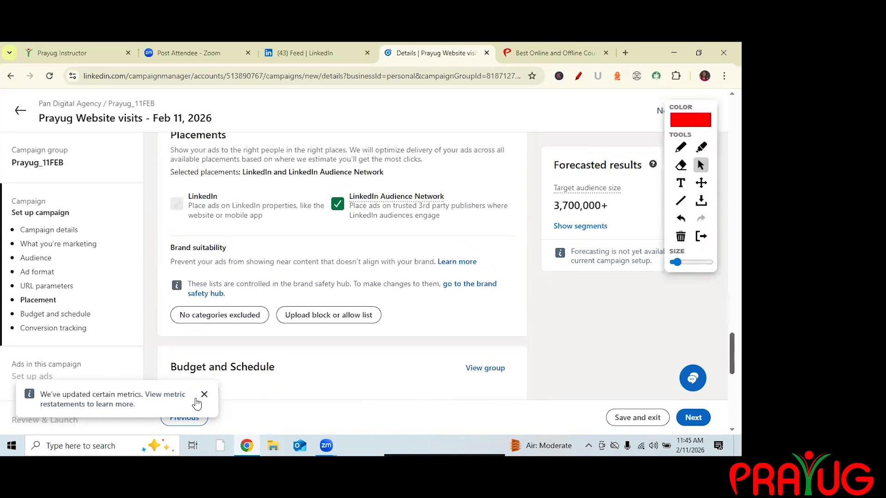
{"action": "scroll", "coordinate": [540, 306], "scroll_direction": "down", "scroll_amount": 5}
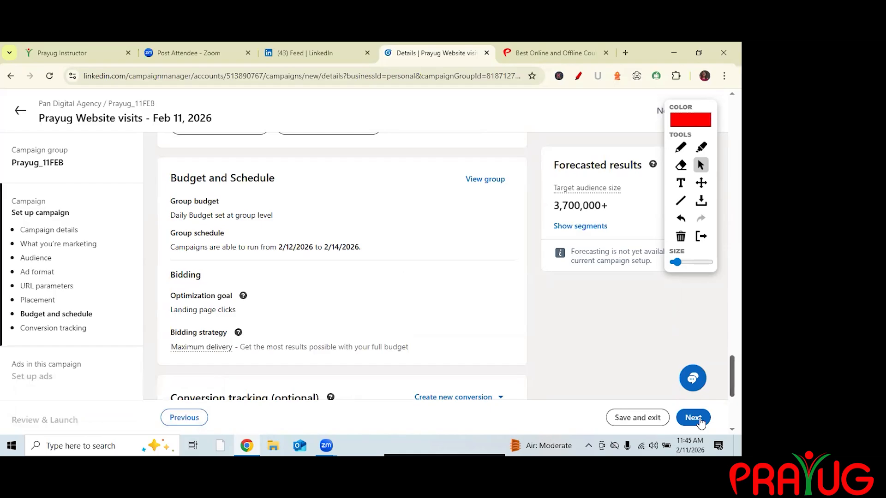
{"action": "scroll", "coordinate": [697, 419], "scroll_direction": "down", "scroll_amount": 4}
{"action": "scroll", "coordinate": [690, 396], "scroll_direction": "down", "scroll_amount": 1}
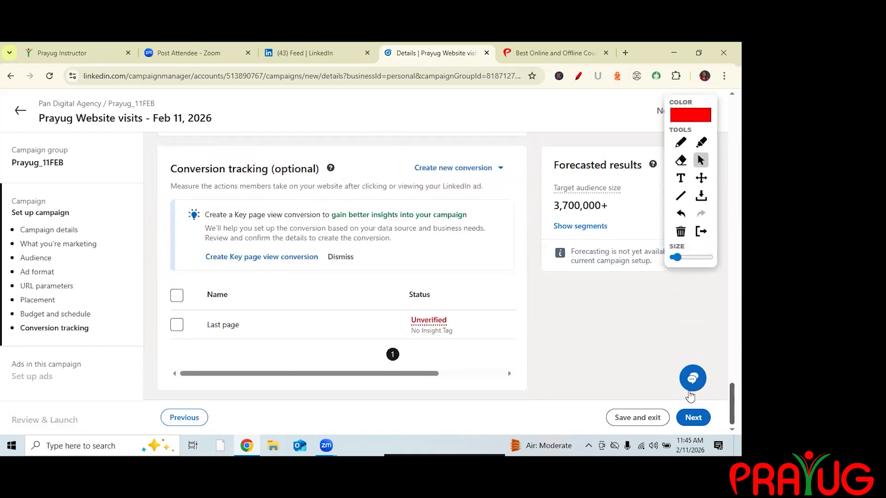
Save the campaign setup and continue to the ads step.
{"action": "left_click", "coordinate": [693, 417]}
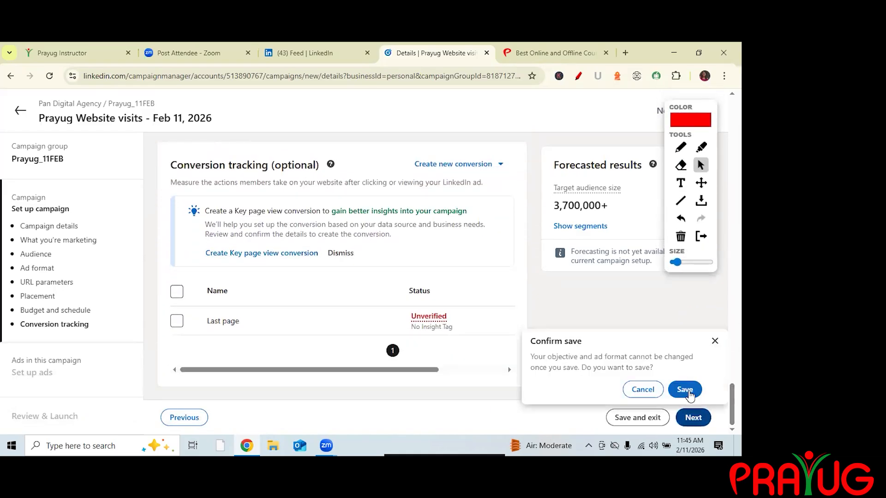
{"action": "left_click", "coordinate": [687, 391]}
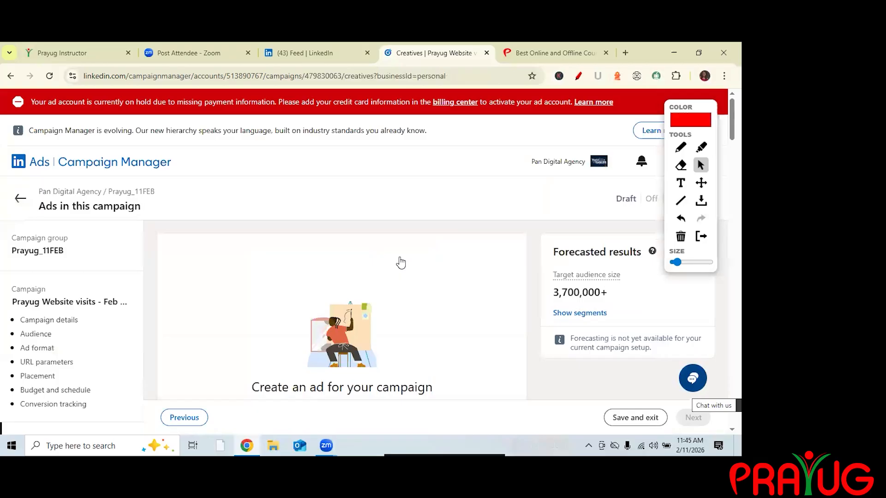
Start a new ad for the campaign using Draft ad with AI.
{"action": "scroll", "coordinate": [401, 263], "scroll_direction": "down", "scroll_amount": 3}
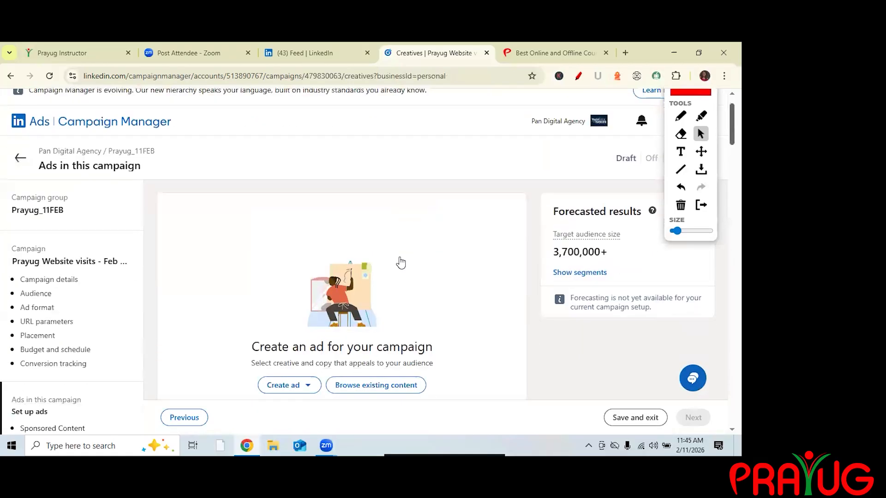
{"action": "scroll", "coordinate": [400, 262], "scroll_direction": "down", "scroll_amount": 1}
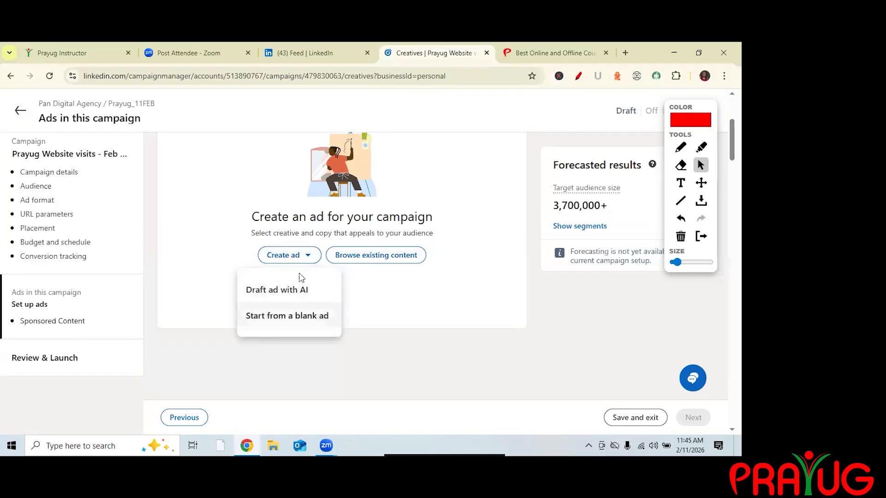
{"action": "left_click", "coordinate": [264, 290]}
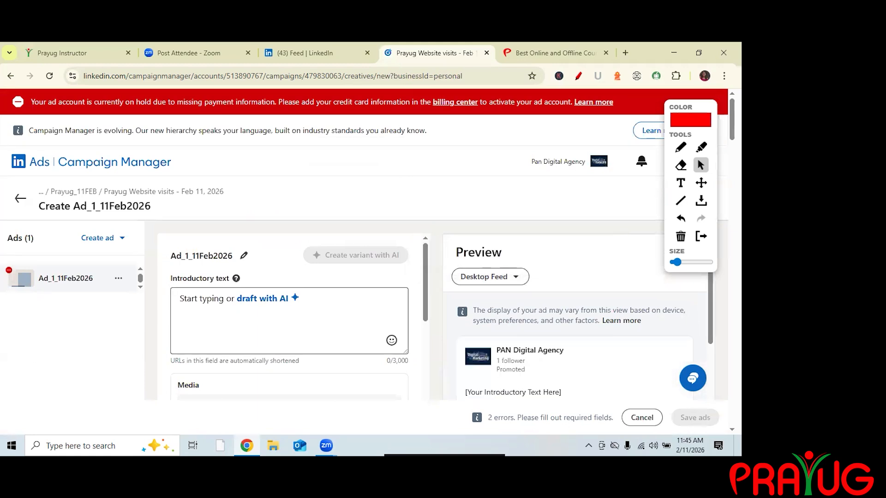
Copy the Prayug courses description from prayug.com and paste it into the ad's introductory text.
{"action": "left_click", "coordinate": [222, 310]}
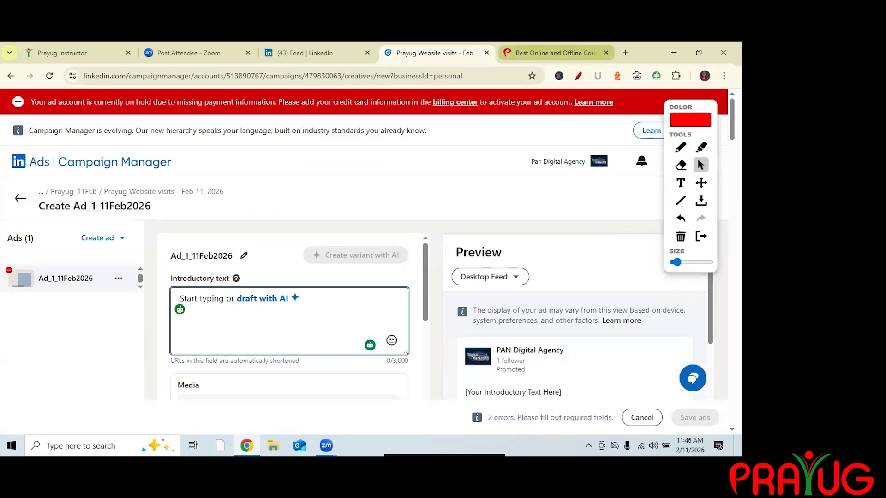
{"action": "left_click", "coordinate": [552, 52]}
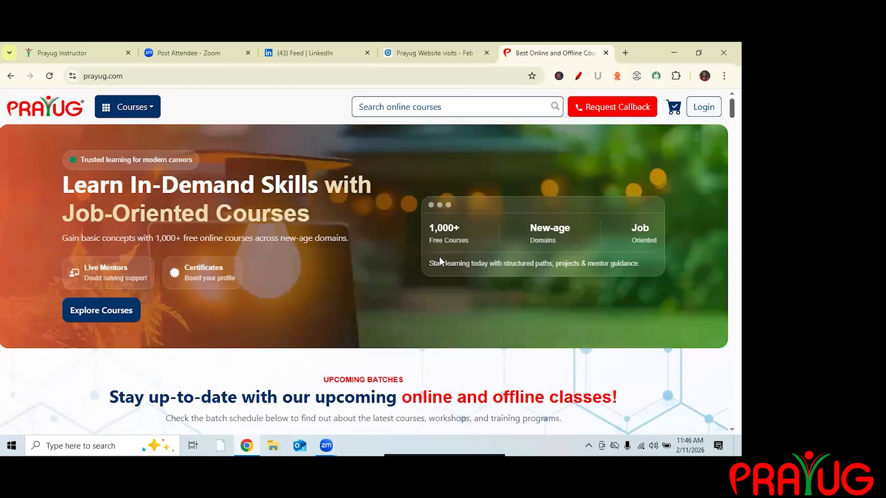
{"action": "scroll", "coordinate": [449, 276], "scroll_direction": "down", "scroll_amount": 10}
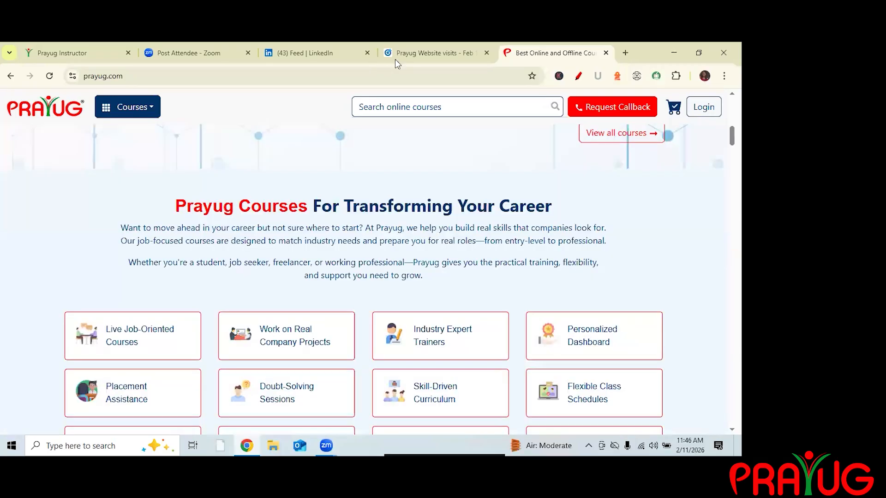
{"action": "left_click_drag", "start_coordinate": [121, 228], "coordinate": [358, 262]}
{"action": "left_click_drag", "start_coordinate": [436, 336], "coordinate": [433, 298]}
{"action": "key", "text": "ctrl+c"}
{"action": "key", "text": "ctrl+shift+Tab"}
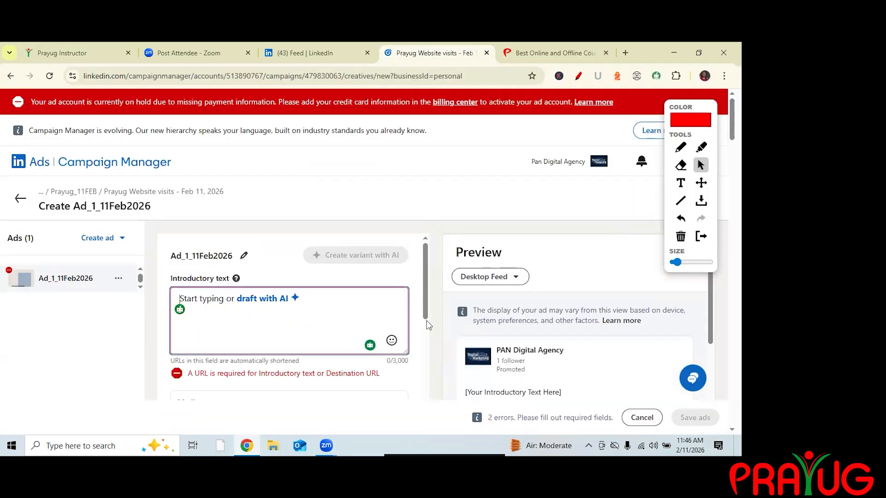
{"action": "key", "text": "ctrl+v"}
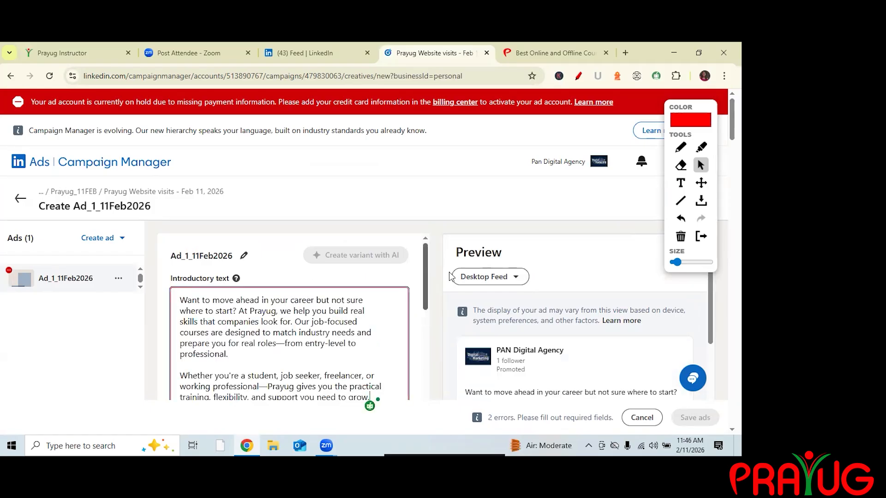
Rewrite the introductory text with AI and accept the first suggested version.
{"action": "left_click_drag", "start_coordinate": [426, 269], "coordinate": [427, 290]}
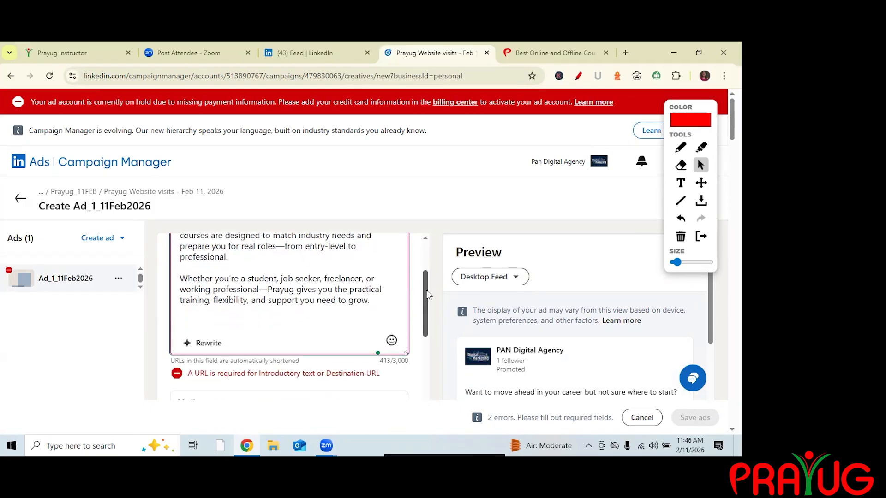
{"action": "left_click", "coordinate": [203, 343]}
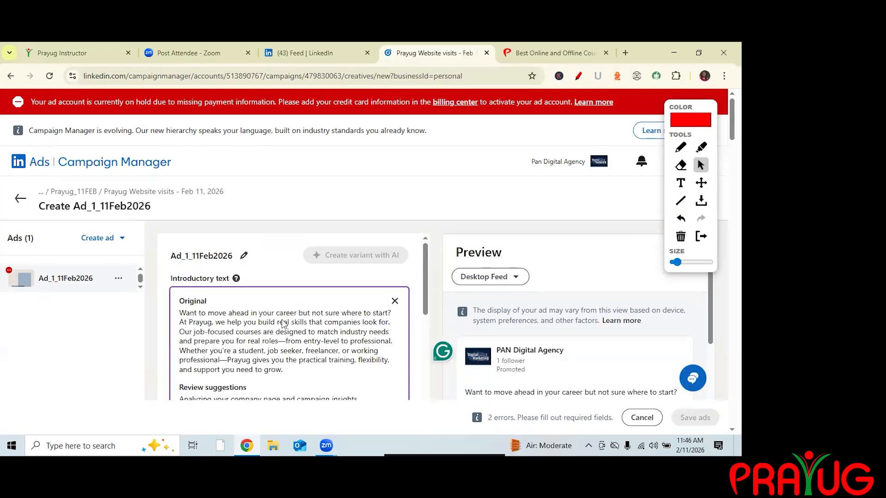
{"action": "scroll", "coordinate": [305, 328], "scroll_direction": "down", "scroll_amount": 2}
{"action": "scroll", "coordinate": [310, 330], "scroll_direction": "down", "scroll_amount": 1}
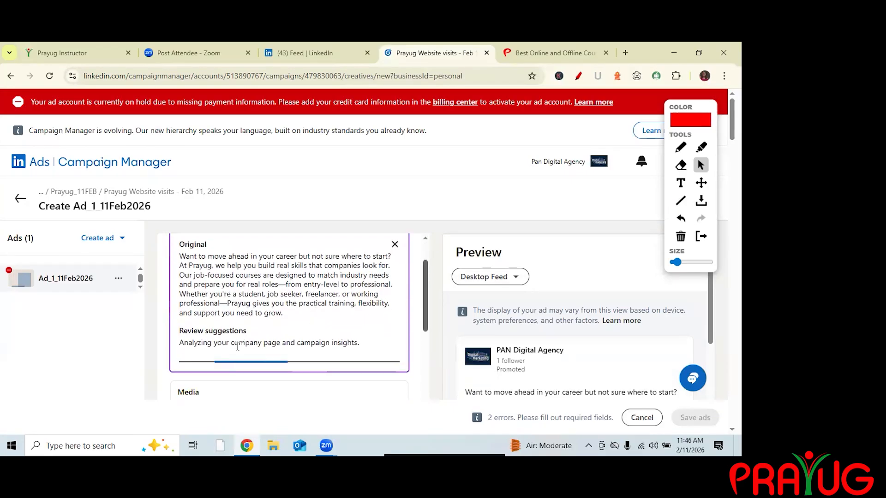
{"action": "left_click_drag", "start_coordinate": [180, 256], "coordinate": [189, 266]}
{"action": "left_click_drag", "start_coordinate": [438, 318], "coordinate": [427, 326]}
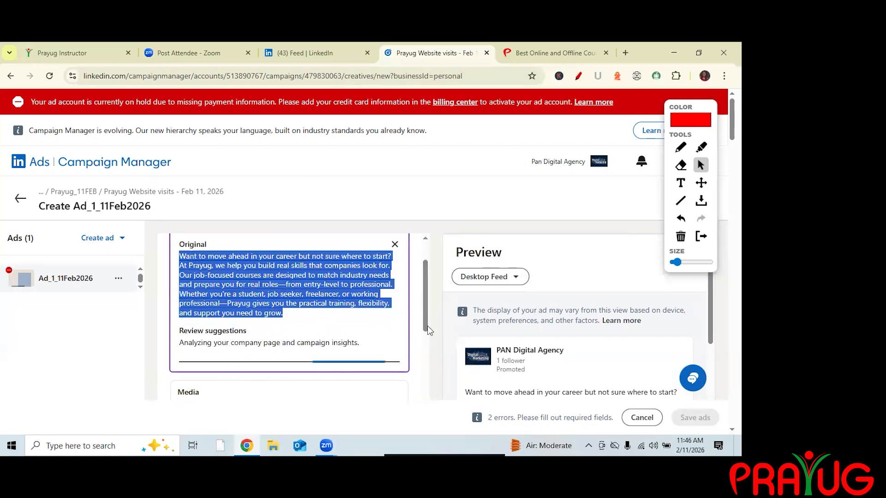
{"action": "left_click", "coordinate": [241, 331]}
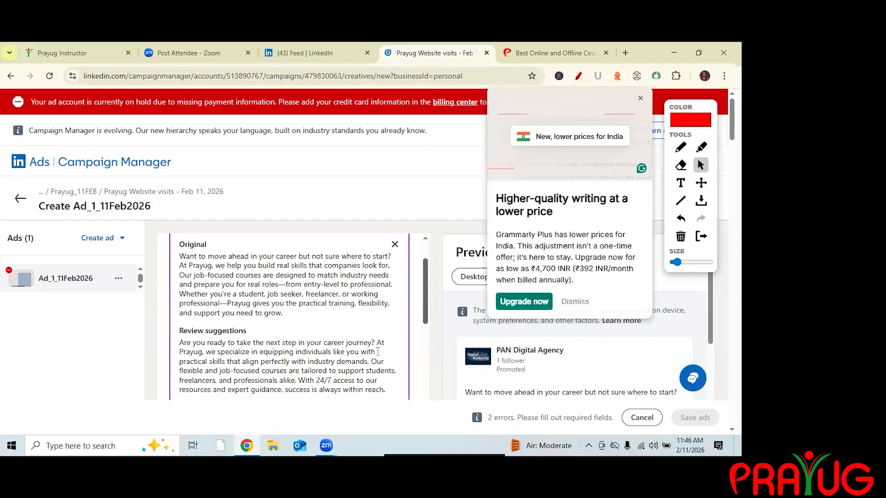
{"action": "scroll", "coordinate": [377, 355], "scroll_direction": "down", "scroll_amount": 3}
{"action": "scroll", "coordinate": [374, 392], "scroll_direction": "up", "scroll_amount": 1}
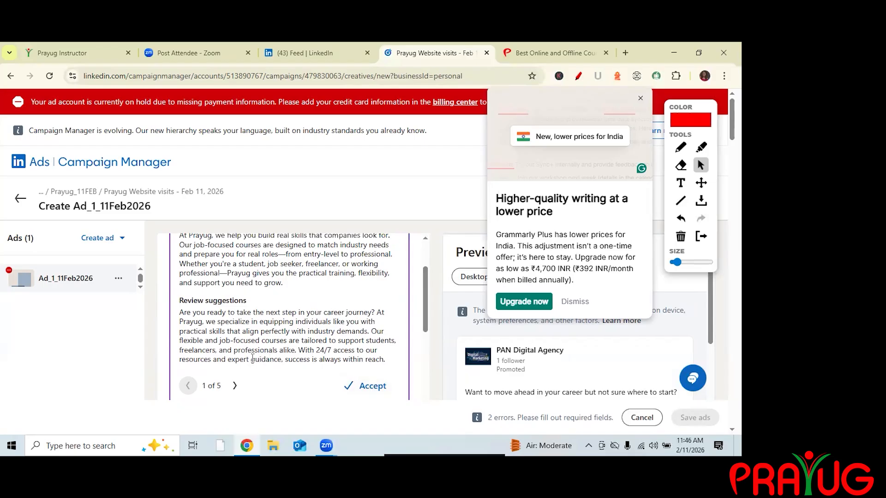
{"action": "left_click", "coordinate": [365, 386]}
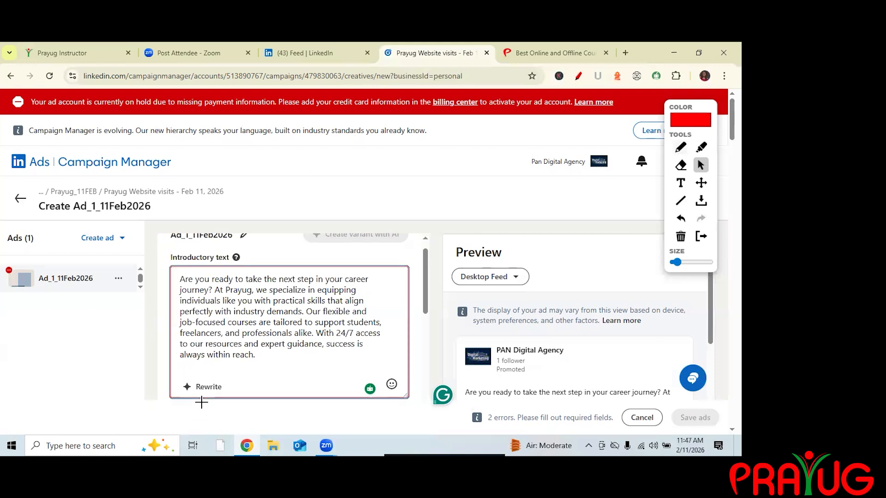
{"action": "left_click", "coordinate": [681, 147]}
{"action": "mouse_move", "coordinate": [178, 397]}
{"action": "left_mouse_down"}
{"action": "mouse_move", "coordinate": [213, 399]}
{"action": "mouse_move", "coordinate": [234, 386]}
{"action": "mouse_move", "coordinate": [194, 373]}
{"action": "mouse_move", "coordinate": [174, 395]}
{"action": "left_mouse_up"}
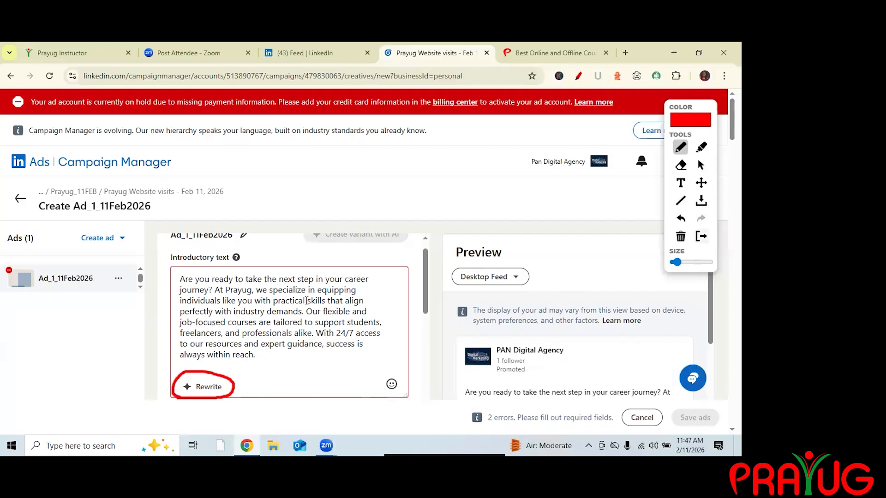
{"action": "left_click", "coordinate": [680, 237]}
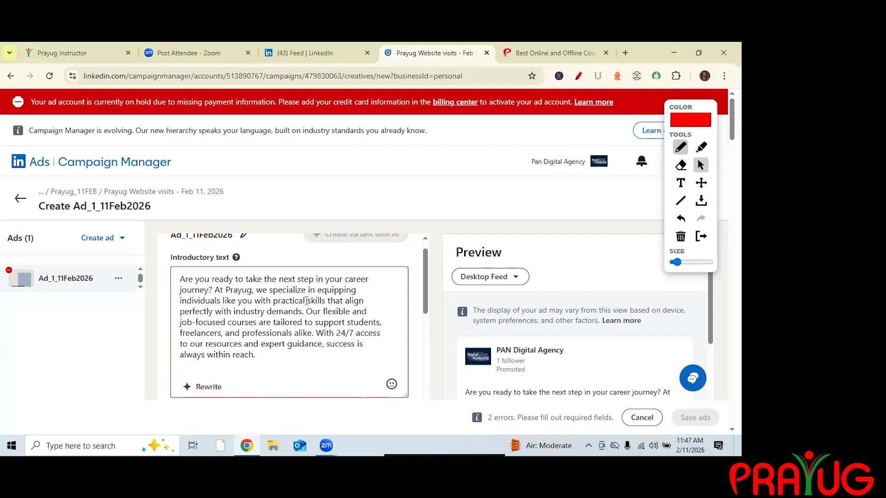
{"action": "left_click", "coordinate": [306, 301]}
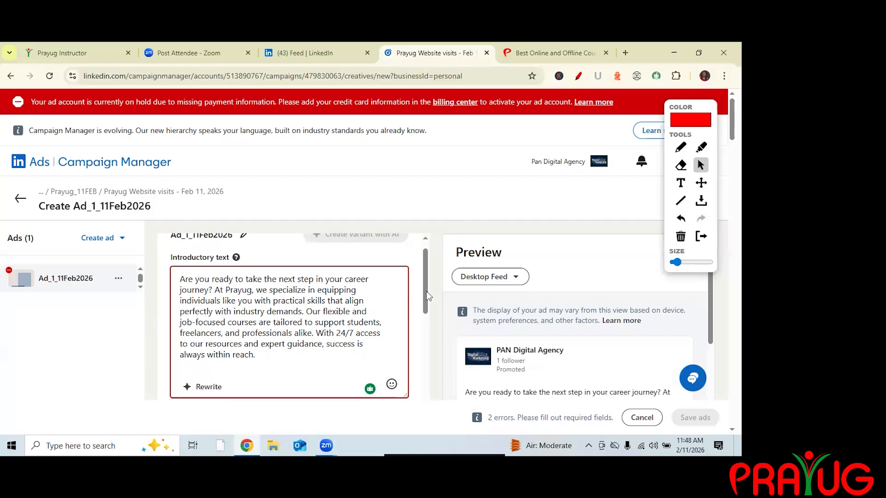
{"action": "left_click", "coordinate": [430, 327]}
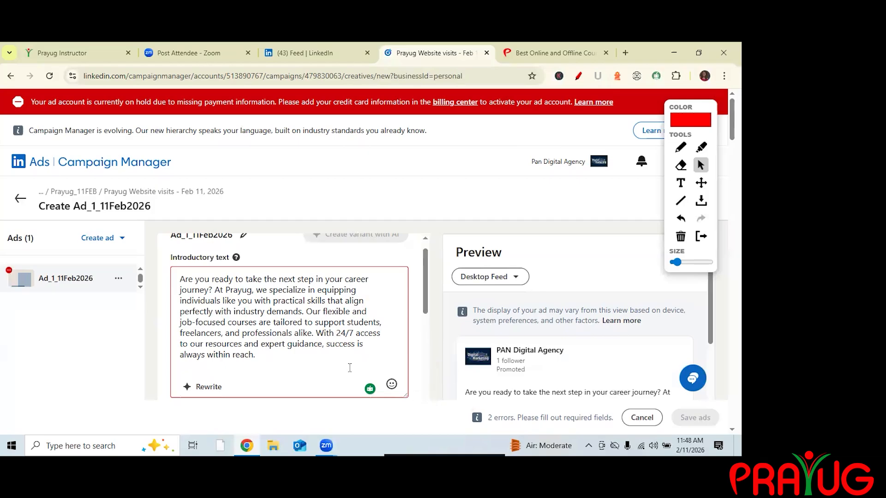
Copy the prayug.com address and paste it as the ad's destination URL.
{"action": "scroll", "coordinate": [433, 397], "scroll_direction": "down", "scroll_amount": 2}
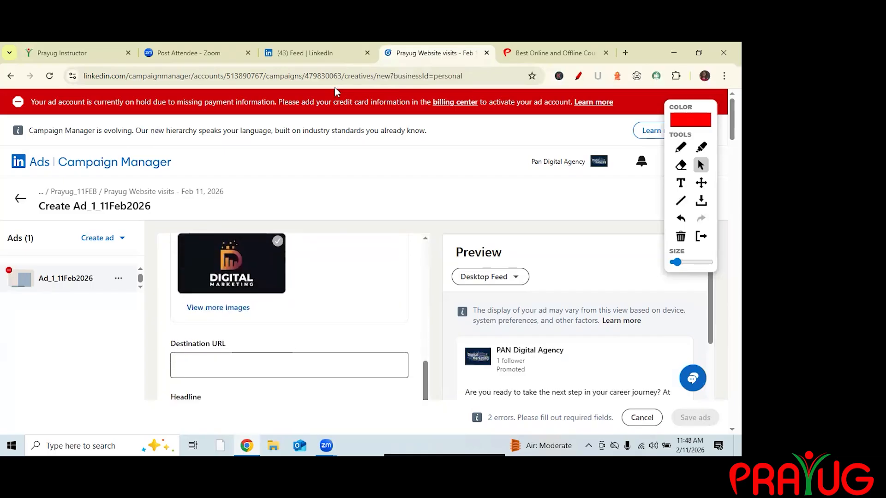
{"action": "left_click", "coordinate": [549, 53]}
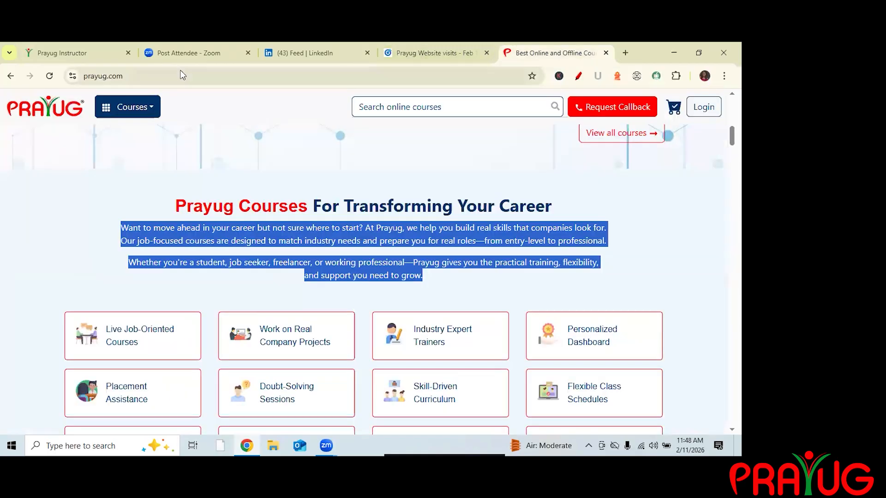
{"action": "key", "text": "ctrl+l"}
{"action": "key", "text": "ctrl+c"}
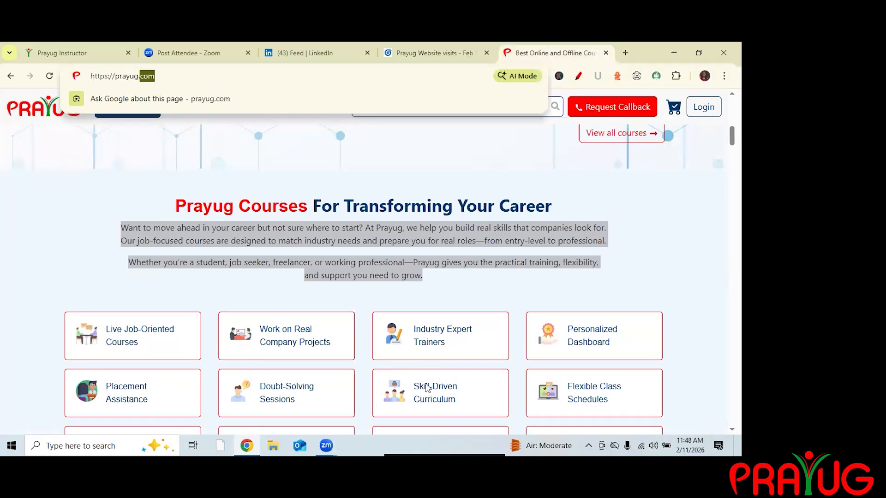
{"action": "key", "text": "ctrl+shift+Tab"}
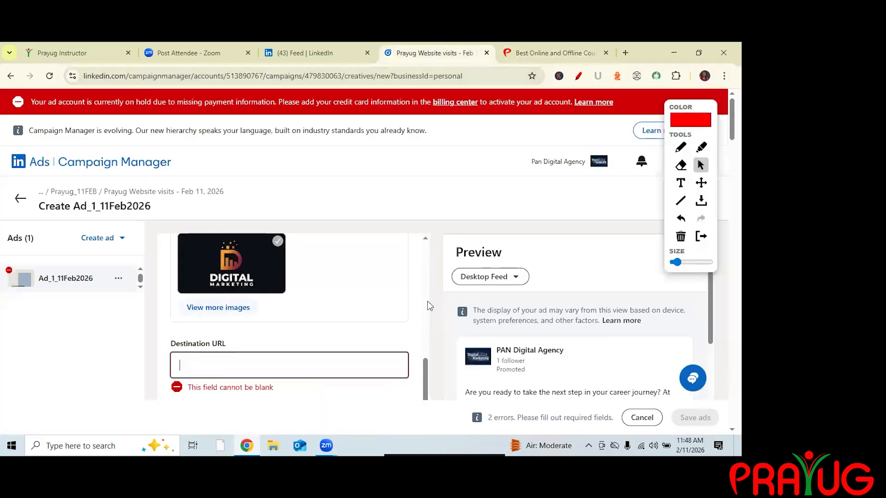
{"action": "key", "text": "ctrl+v"}
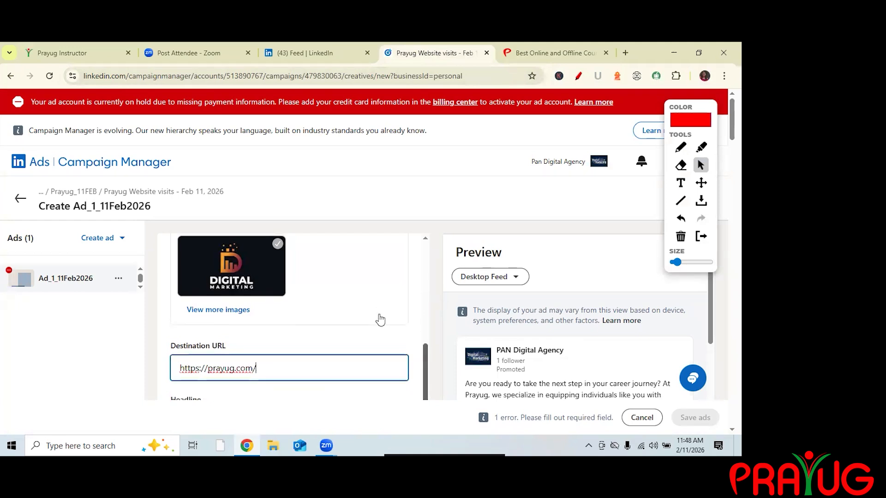
Upload the Black and White Modern Streetwear Sport Logo (1) image from Downloads as the ad's media and add it to the library.
{"action": "scroll", "coordinate": [380, 319], "scroll_direction": "up", "scroll_amount": 6}
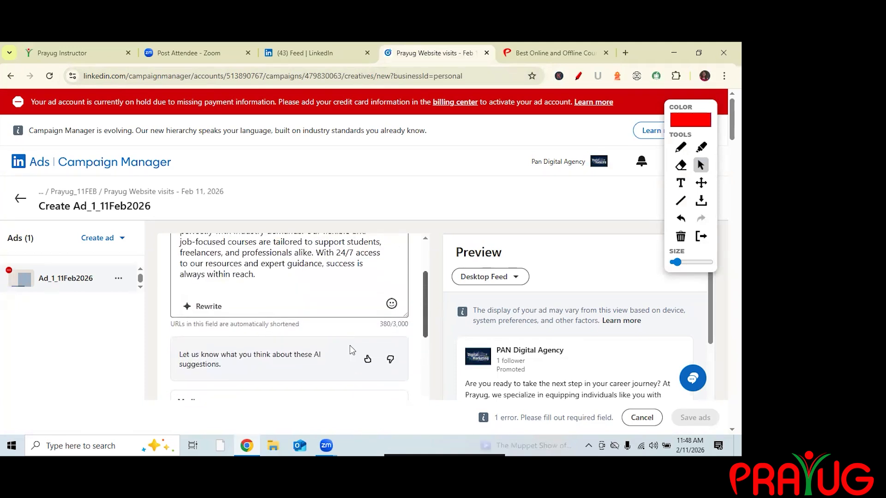
{"action": "scroll", "coordinate": [350, 345], "scroll_direction": "down", "scroll_amount": 3}
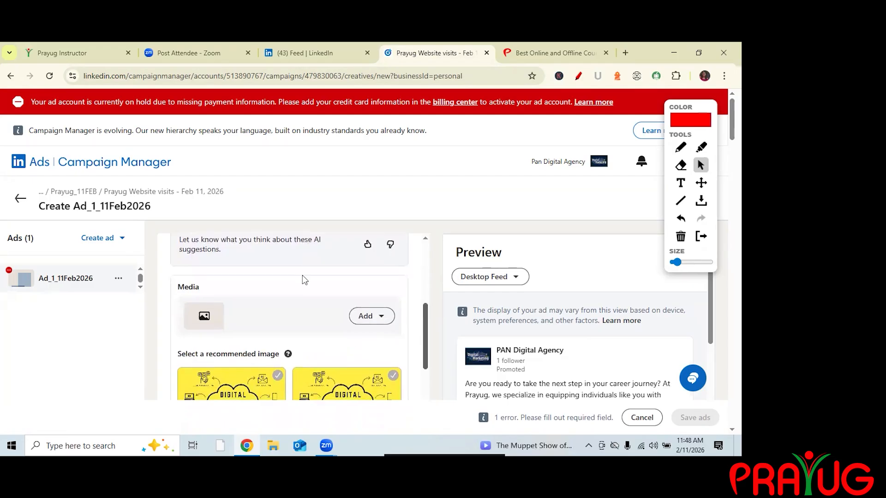
{"action": "left_click", "coordinate": [372, 316]}
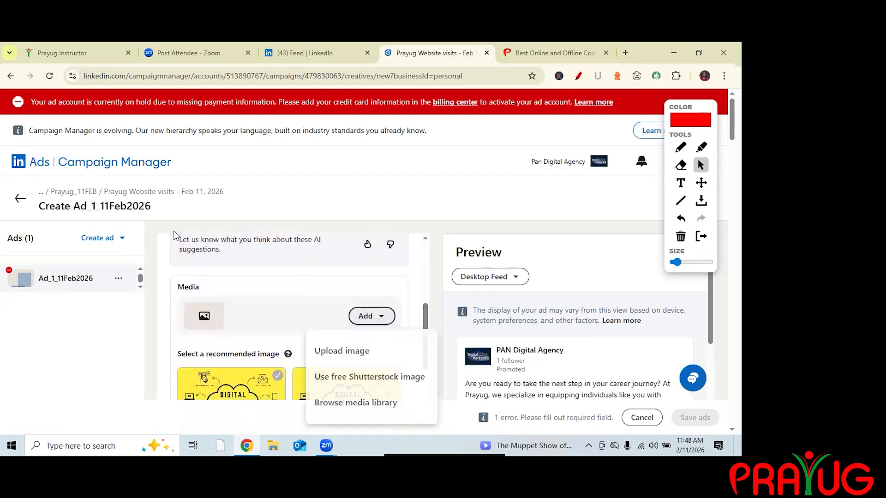
{"action": "left_click", "coordinate": [342, 351]}
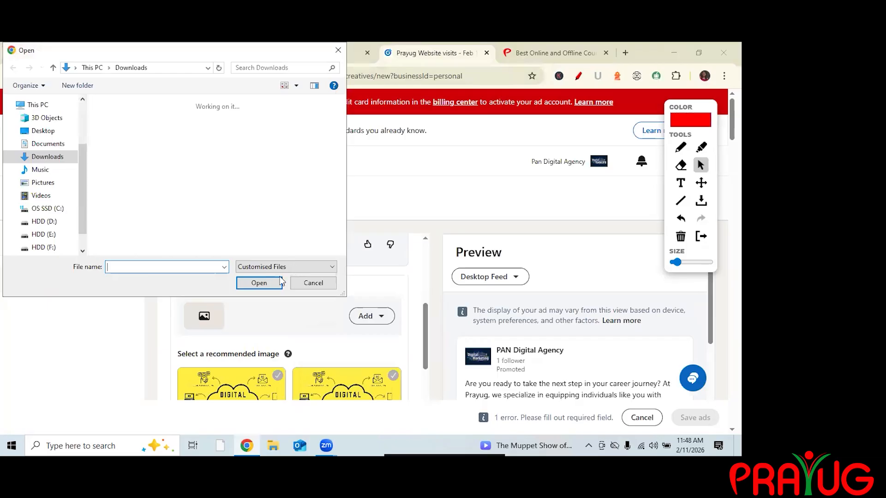
{"action": "left_click", "coordinate": [181, 229]}
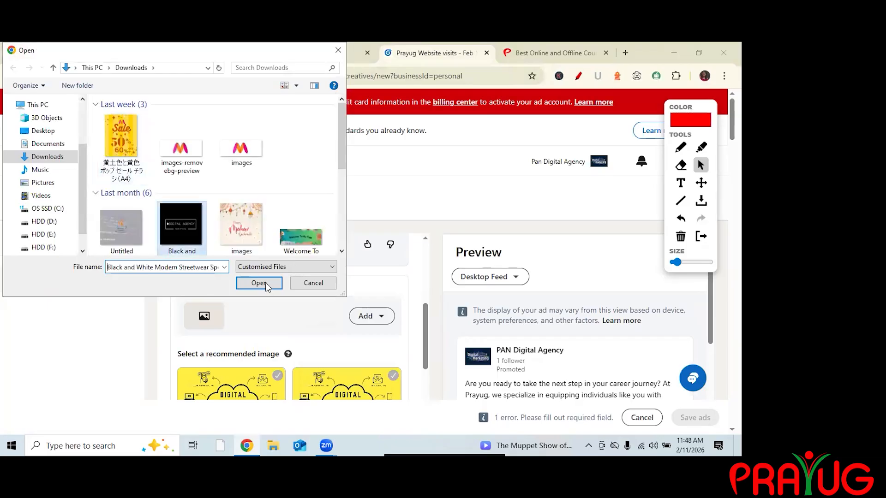
{"action": "left_click", "coordinate": [241, 204]}
{"action": "left_click", "coordinate": [121, 203]}
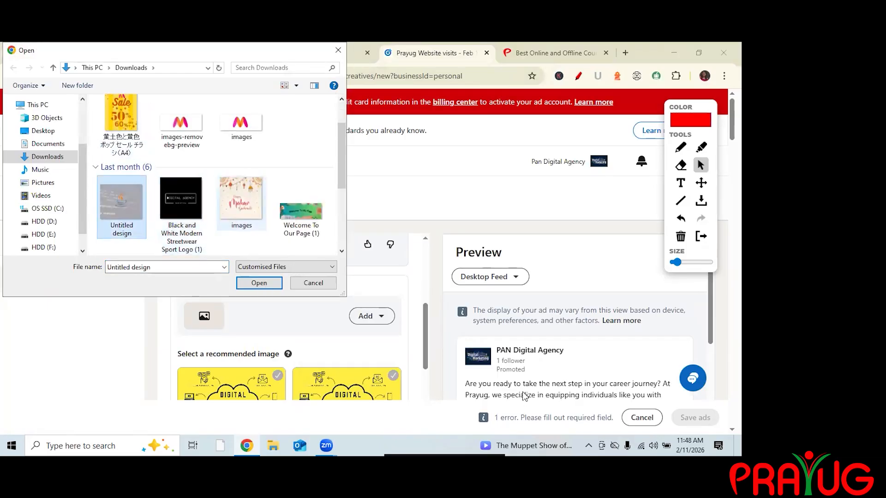
{"action": "left_click", "coordinate": [181, 203]}
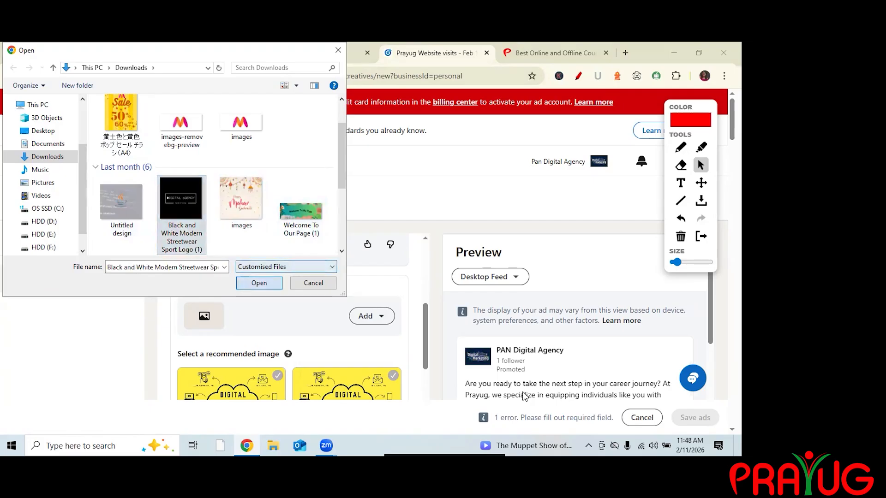
{"action": "key", "text": "Return"}
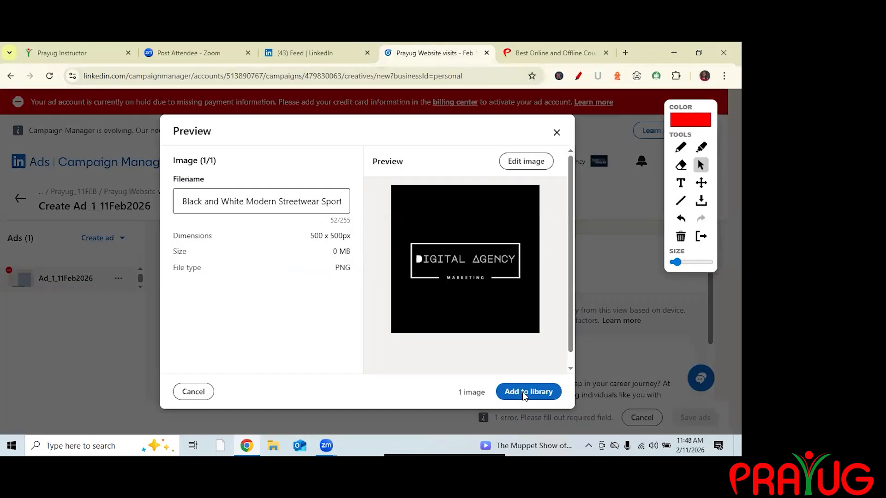
{"action": "left_click", "coordinate": [525, 393]}
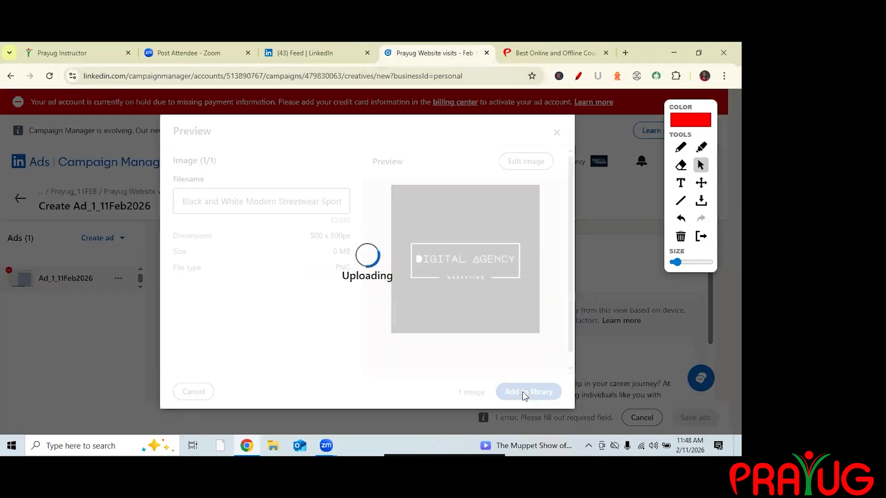
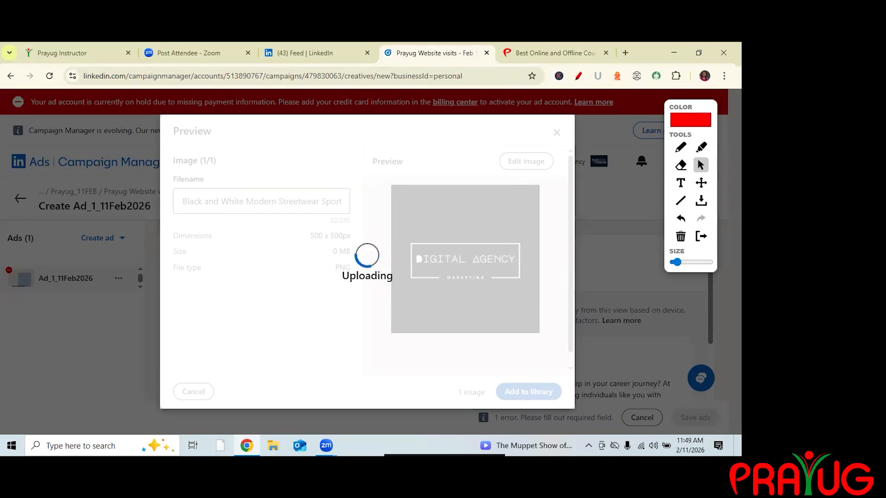
Add the uploaded logo image to the library and select it as the ad's media.
{"action": "left_click", "coordinate": [545, 396]}
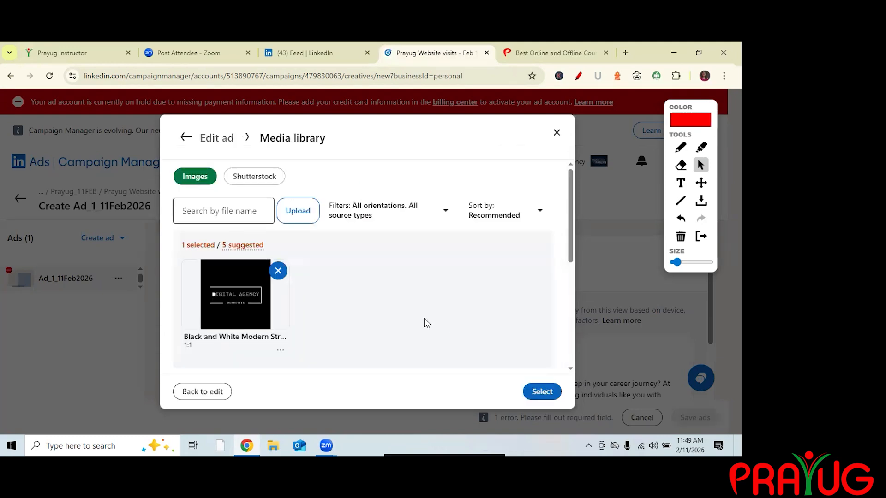
{"action": "left_click", "coordinate": [541, 392]}
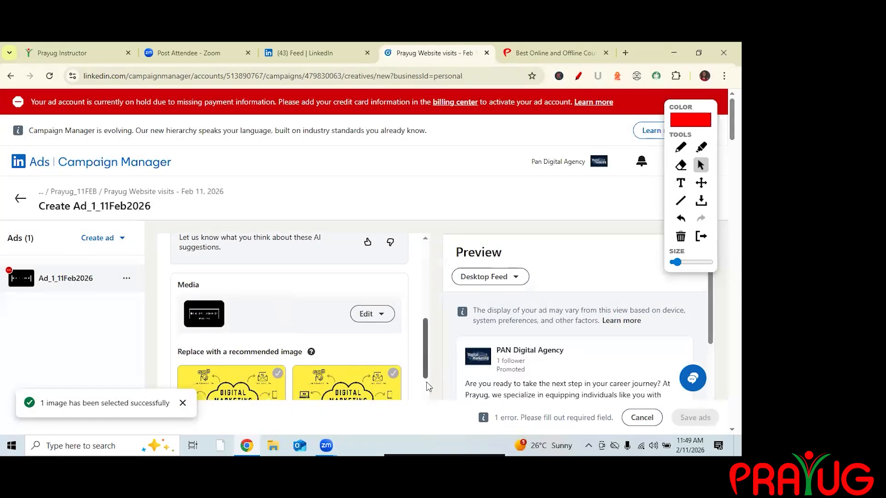
Copy the 'Prayug Courses For Transforming Your Career' heading from prayug.com and paste it into the ad's headline.
{"action": "scroll", "coordinate": [430, 385], "scroll_direction": "down", "scroll_amount": 5}
{"action": "scroll", "coordinate": [427, 392], "scroll_direction": "down", "scroll_amount": 2}
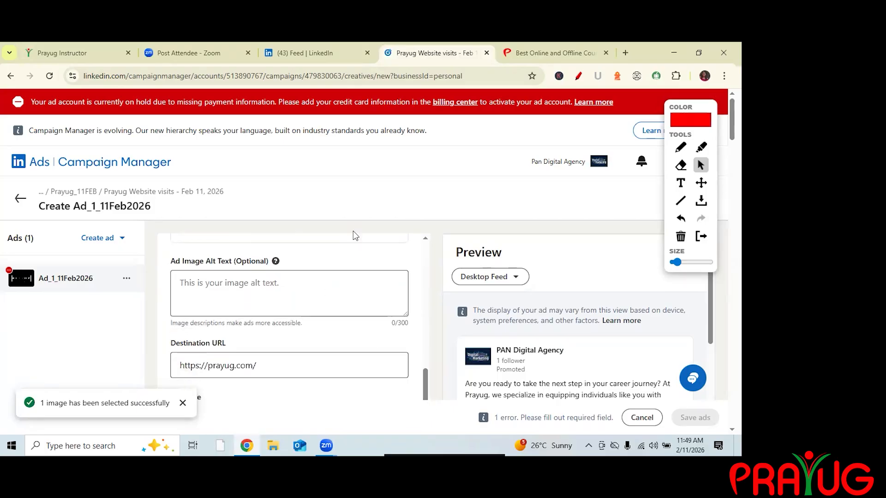
{"action": "scroll", "coordinate": [290, 318], "scroll_direction": "down", "scroll_amount": 3}
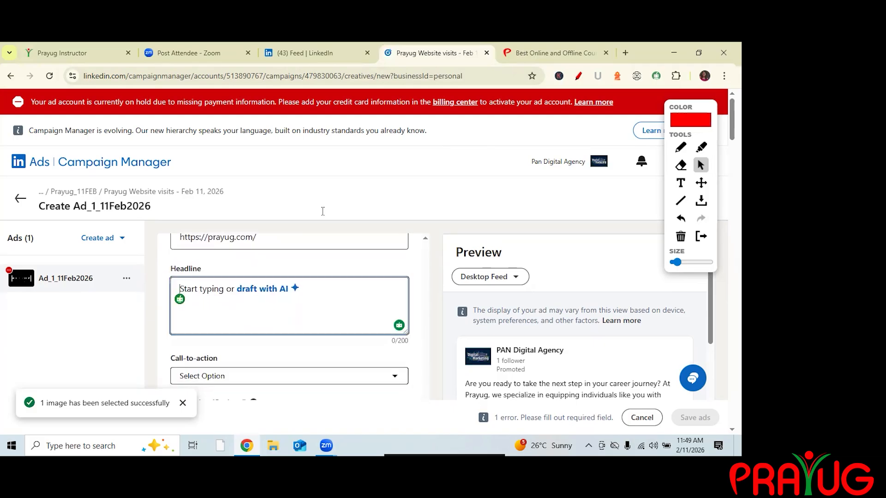
{"action": "key", "text": "ctrl+Tab"}
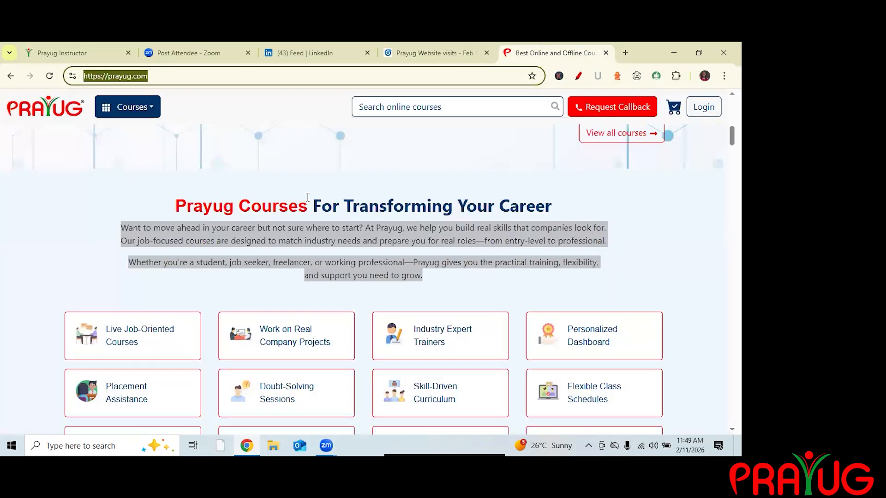
{"action": "left_click_drag", "start_coordinate": [552, 208], "coordinate": [192, 211]}
{"action": "left_click", "coordinate": [392, 196]}
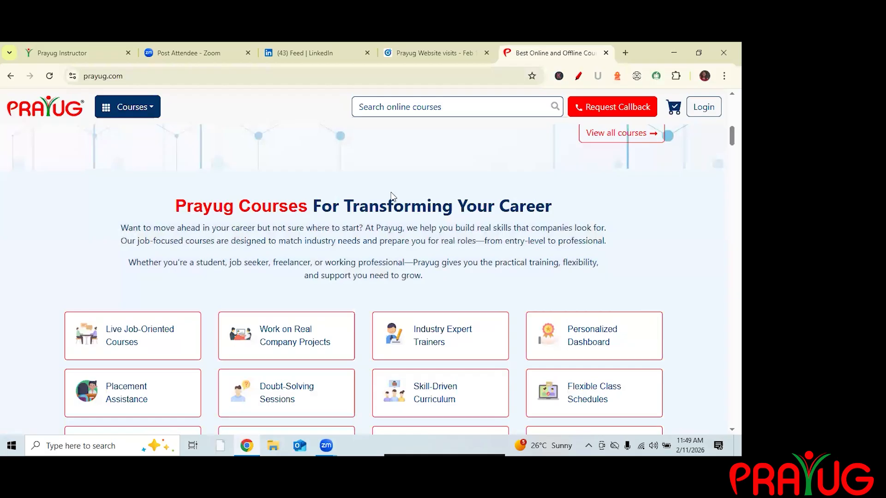
{"action": "double_click", "coordinate": [555, 189]}
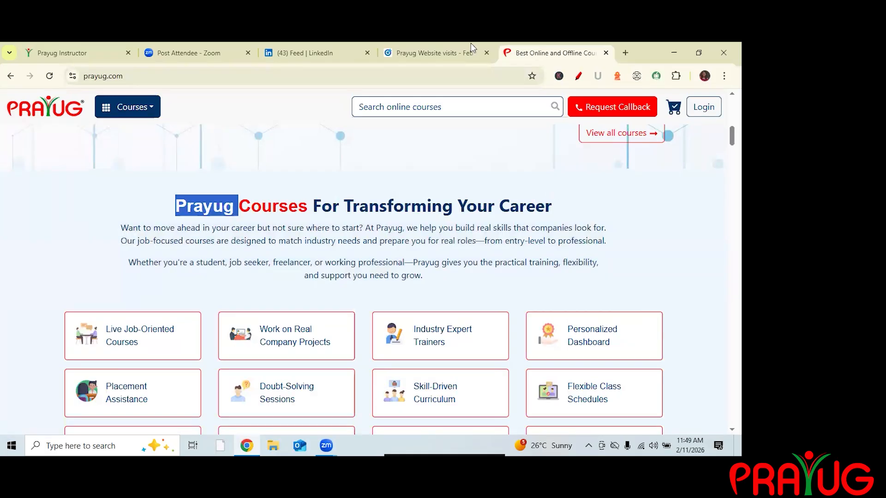
{"action": "left_click", "coordinate": [297, 280]}
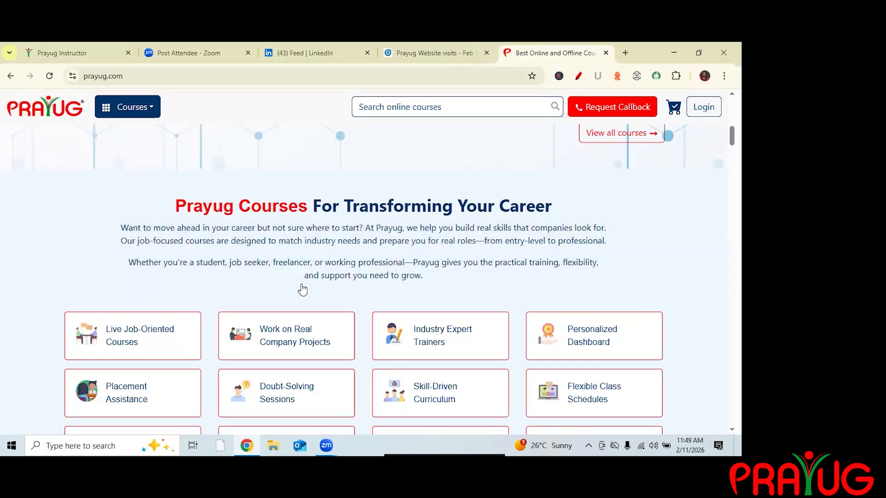
{"action": "left_click_drag", "start_coordinate": [176, 207], "coordinate": [552, 206]}
{"action": "key", "text": "ctrl+c"}
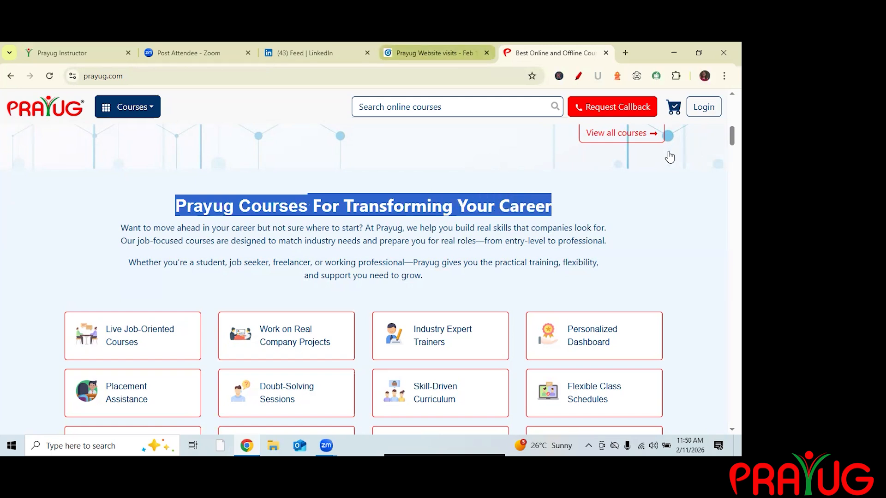
{"action": "left_click", "coordinate": [434, 52]}
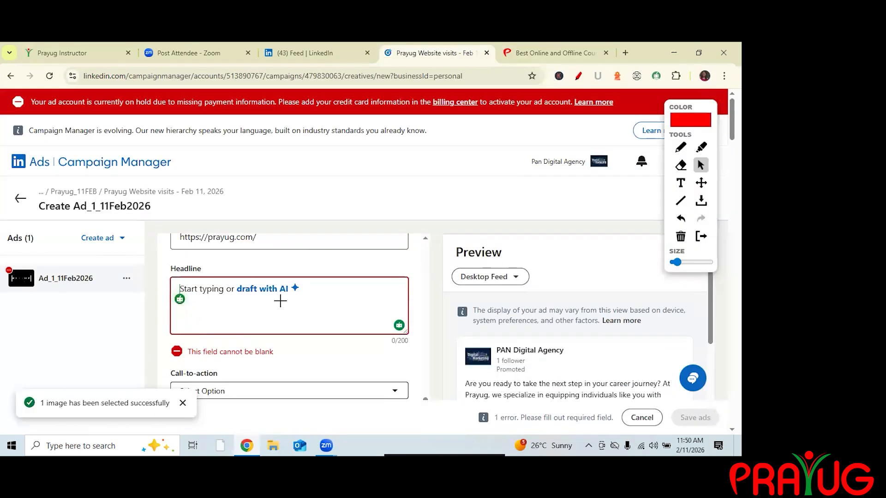
{"action": "key", "text": "ctrl+v"}
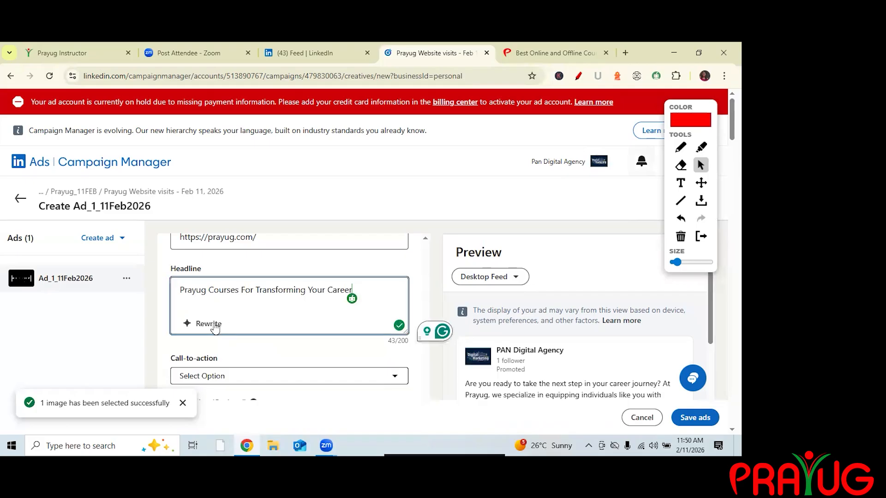
Rewrite the headline with AI, browse the suggestions and accept 'Prayug: Skills for Success Anytime'.
{"action": "left_click", "coordinate": [681, 148]}
{"action": "left_click_drag", "start_coordinate": [189, 333], "coordinate": [224, 331]}
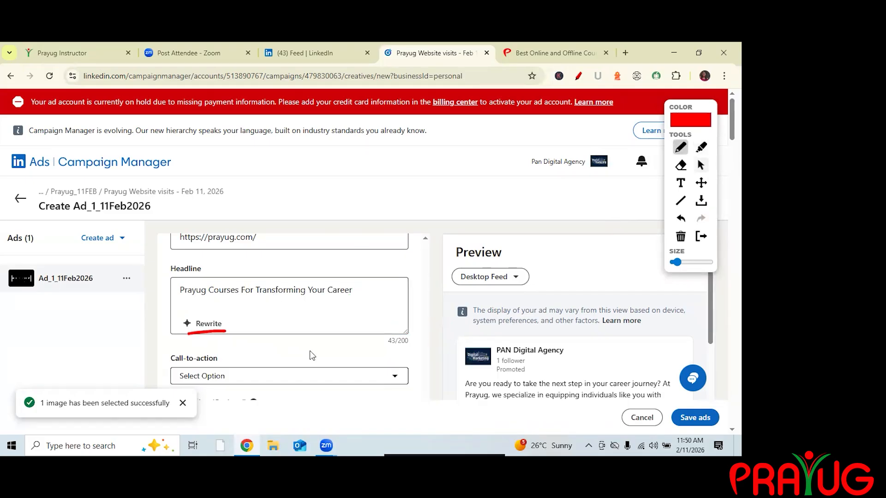
{"action": "left_click", "coordinate": [701, 166]}
{"action": "left_click", "coordinate": [209, 324]}
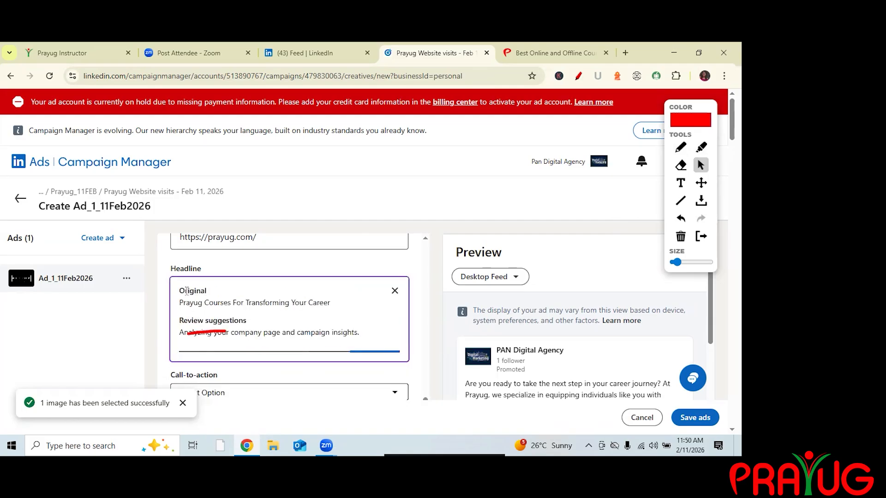
{"action": "left_click", "coordinate": [680, 236]}
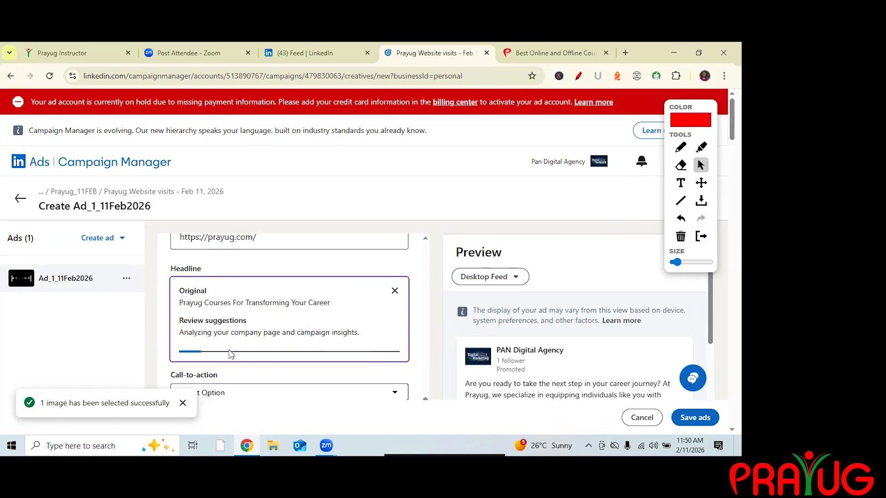
{"action": "left_click_drag", "start_coordinate": [208, 291], "coordinate": [178, 291]}
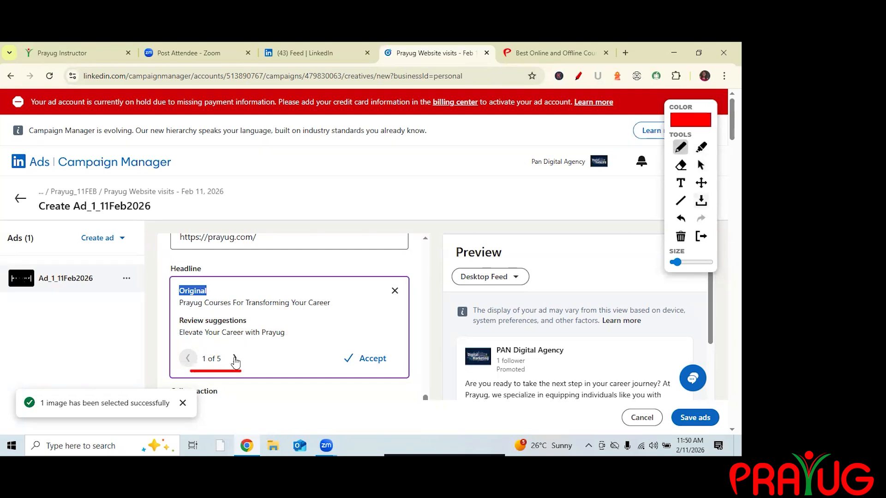
{"action": "left_click", "coordinate": [703, 163]}
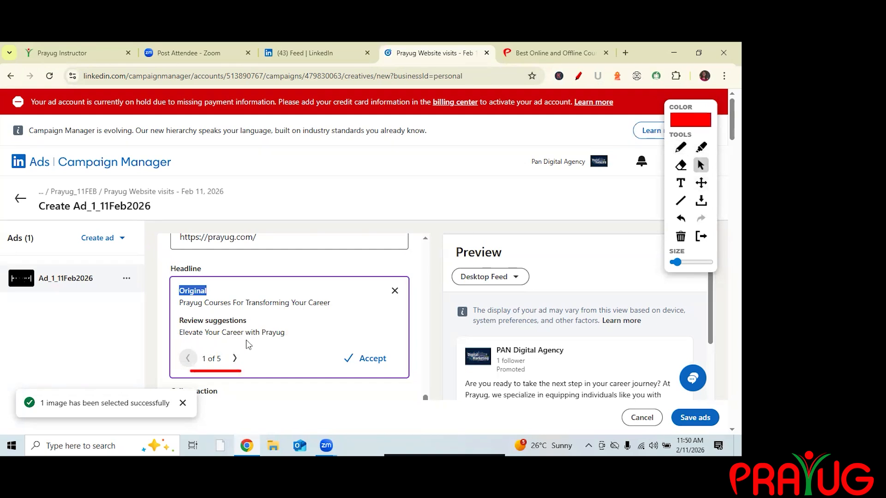
{"action": "left_click", "coordinate": [235, 359]}
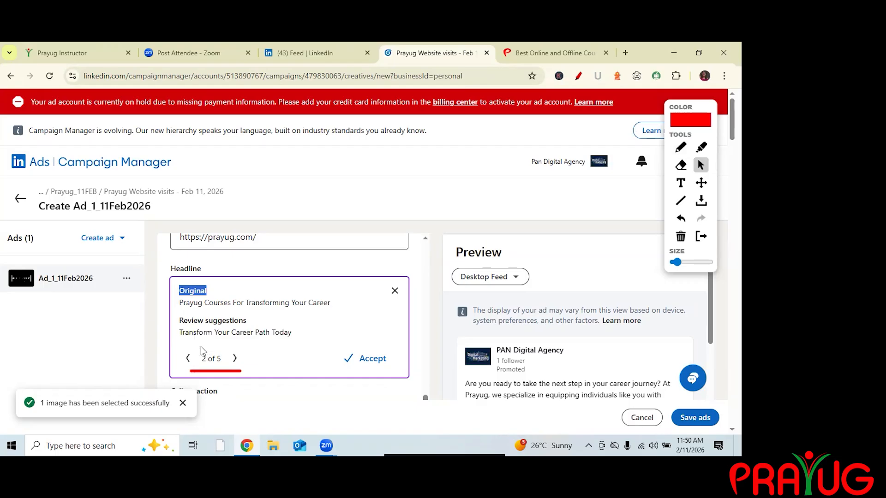
{"action": "left_click", "coordinate": [237, 359]}
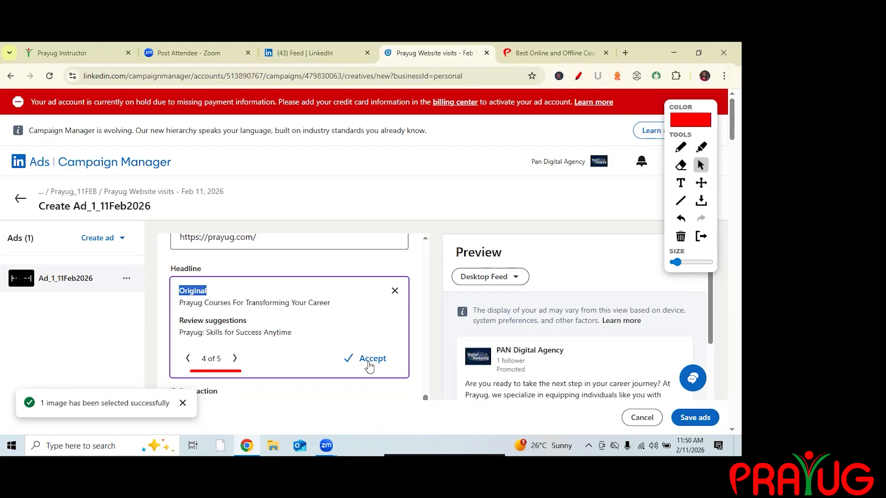
{"action": "left_click", "coordinate": [235, 358]}
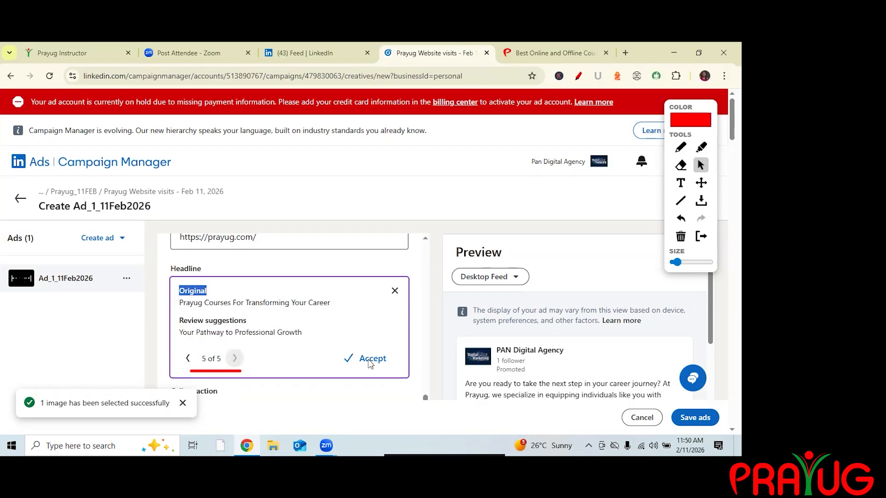
{"action": "left_click", "coordinate": [188, 359]}
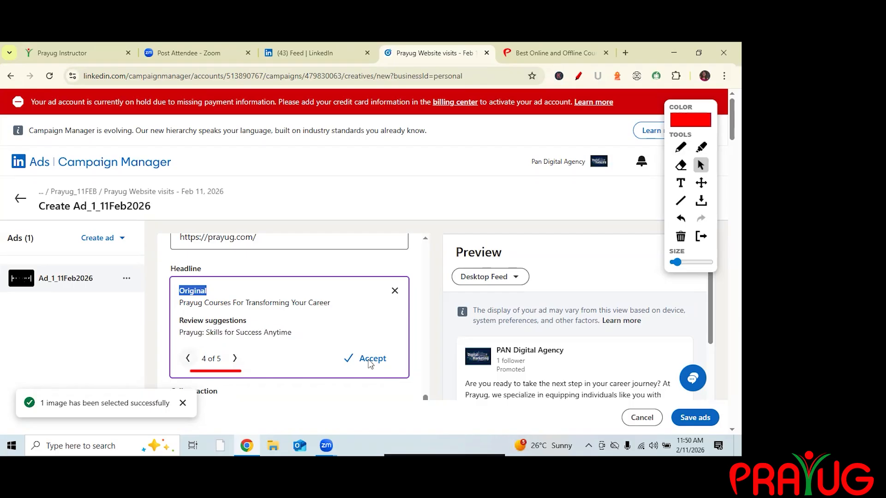
{"action": "left_click", "coordinate": [372, 359]}
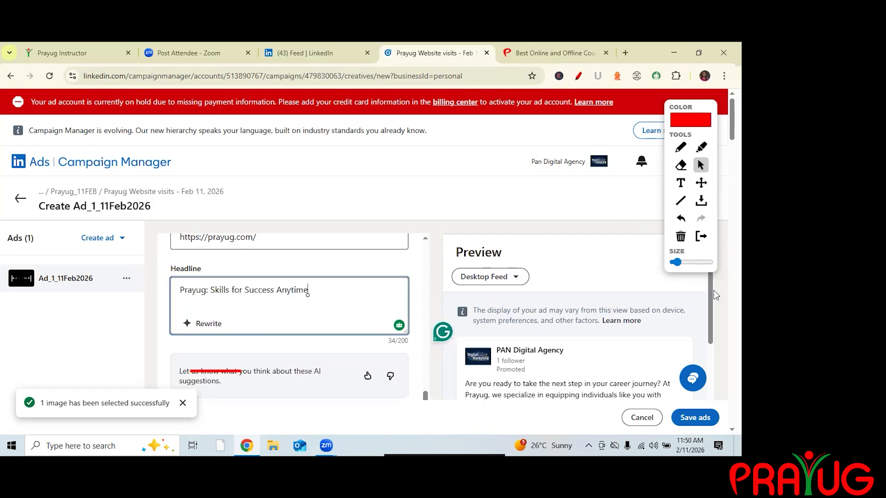
Set the ad's call-to-action to Learn more.
{"action": "left_click", "coordinate": [680, 236]}
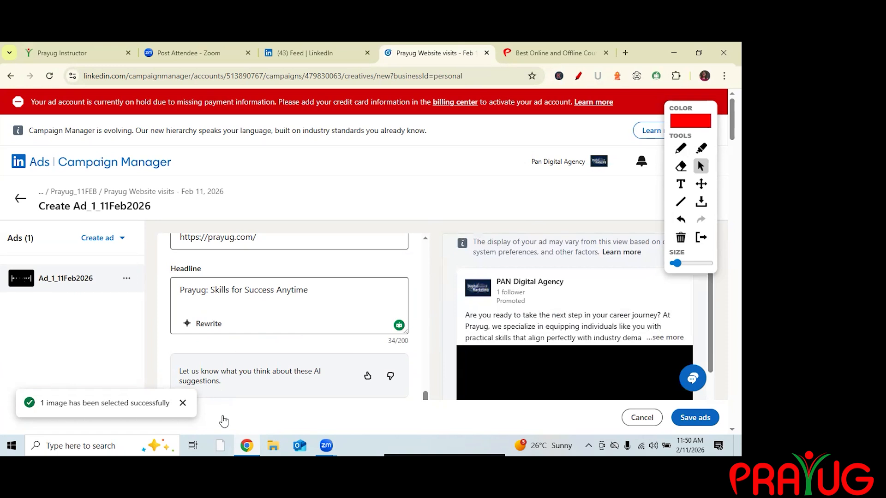
{"action": "scroll", "coordinate": [222, 410], "scroll_direction": "down", "scroll_amount": 3}
{"action": "scroll", "coordinate": [223, 400], "scroll_direction": "down", "scroll_amount": 1}
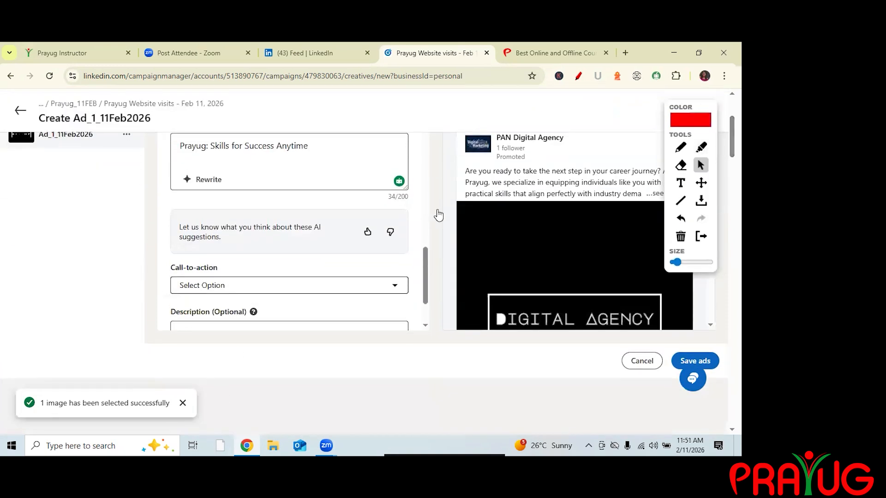
{"action": "left_click", "coordinate": [398, 285]}
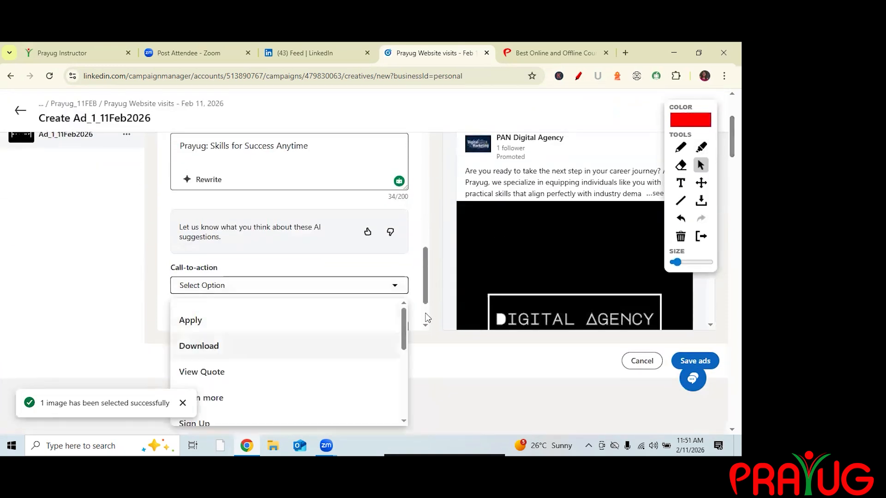
{"action": "key", "text": "Down"}
{"action": "key", "text": "Down"}
{"action": "key", "text": "Down"}
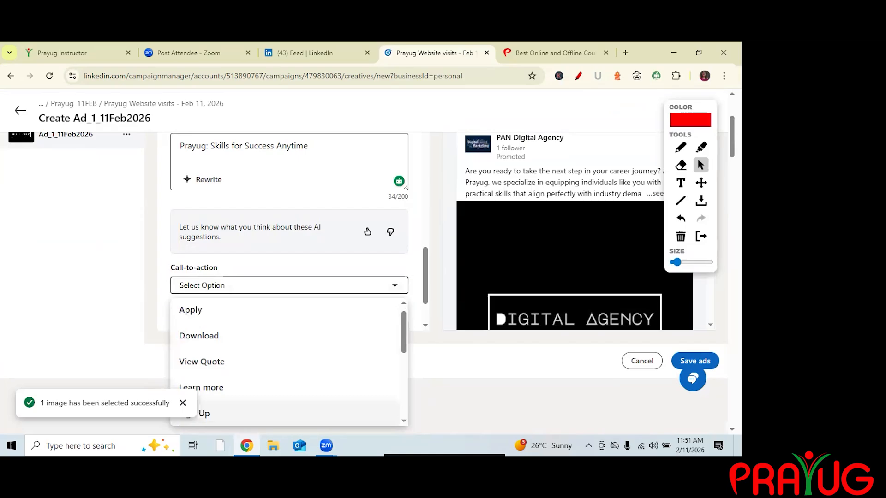
{"action": "key", "text": "Up"}
{"action": "key", "text": "Return"}
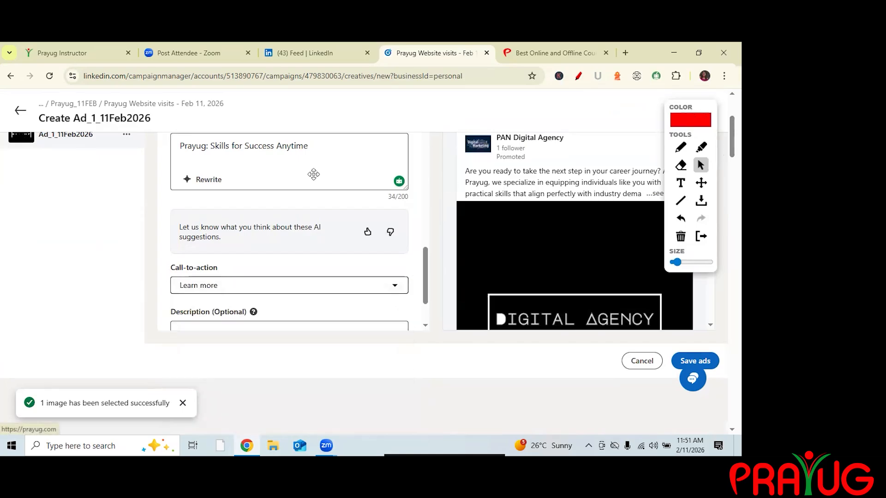
Browse the LinkedIn feed to look at promoted posts as ad examples.
{"action": "scroll", "coordinate": [289, 231], "scroll_direction": "down", "scroll_amount": 2}
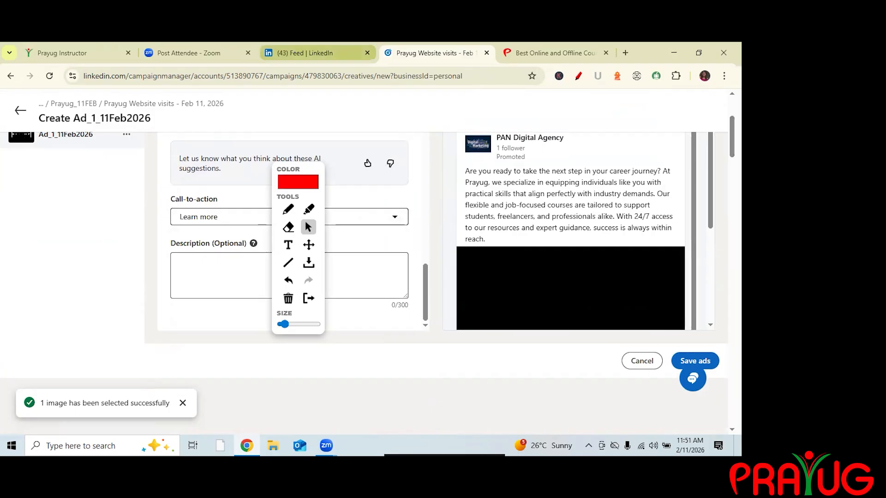
{"action": "left_click", "coordinate": [318, 53]}
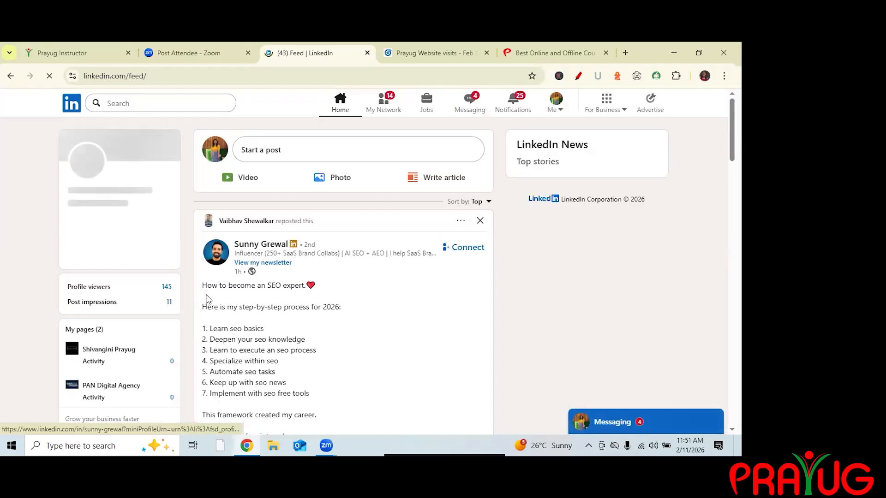
{"action": "scroll", "coordinate": [207, 299], "scroll_direction": "down", "scroll_amount": 15}
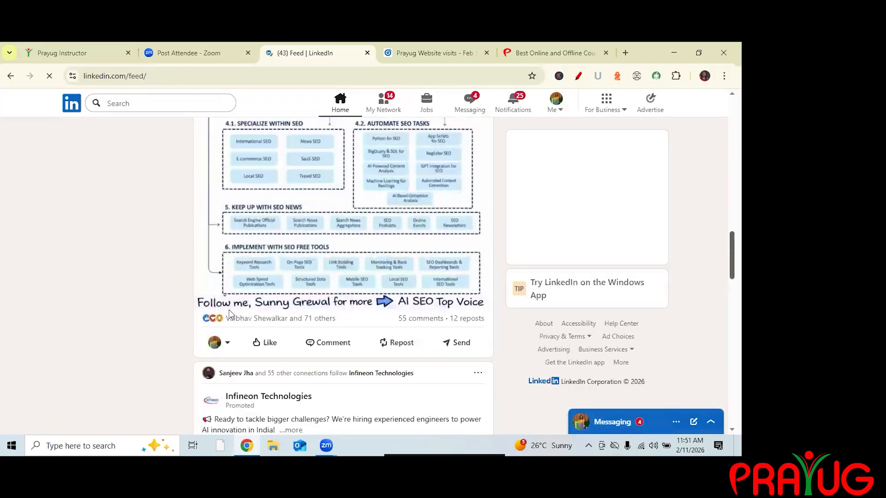
{"action": "scroll", "coordinate": [229, 314], "scroll_direction": "down", "scroll_amount": 6}
{"action": "scroll", "coordinate": [408, 341], "scroll_direction": "up", "scroll_amount": 3}
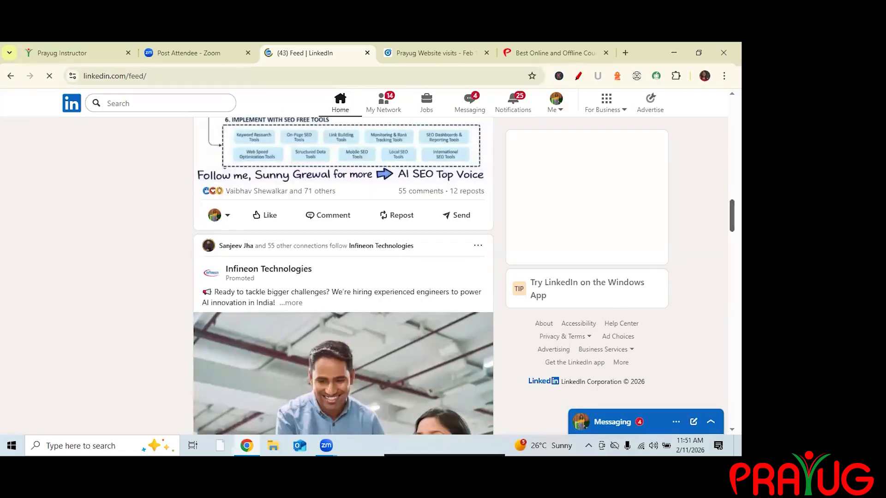
{"action": "left_click", "coordinate": [291, 303]}
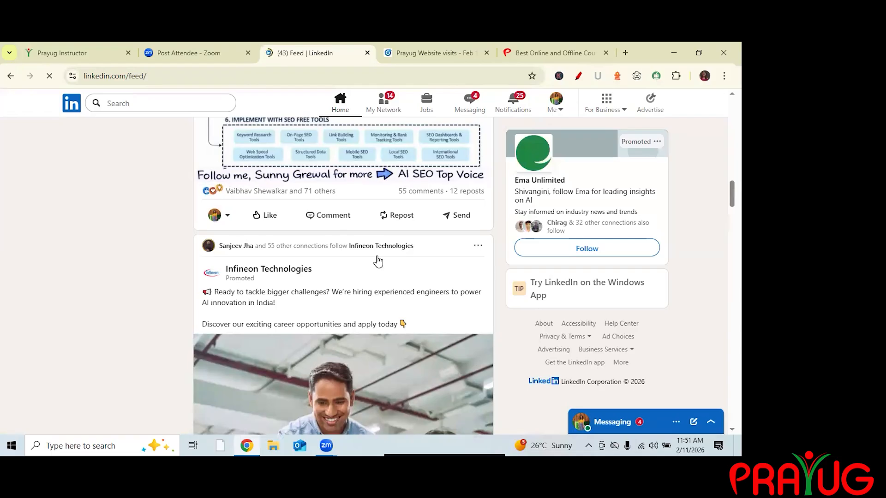
{"action": "scroll", "coordinate": [342, 216], "scroll_direction": "down", "scroll_amount": 5}
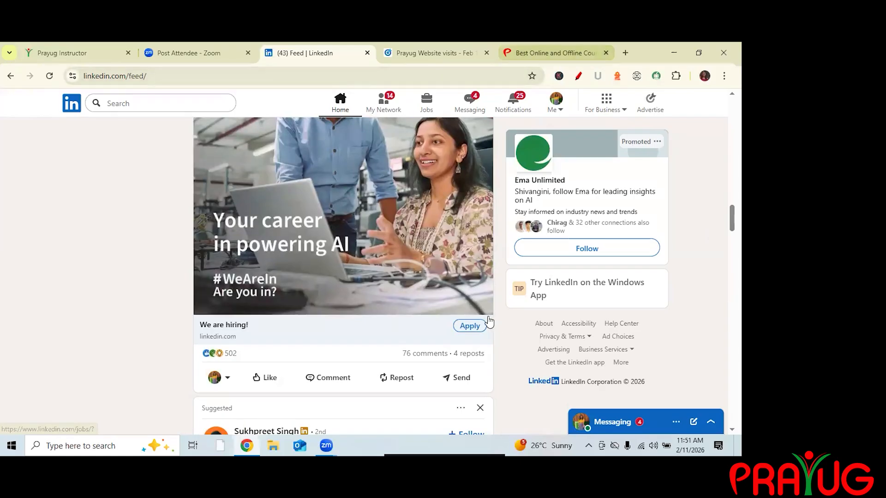
Review the finished ad in the desktop feed preview.
{"action": "key", "text": "ctrl+Tab"}
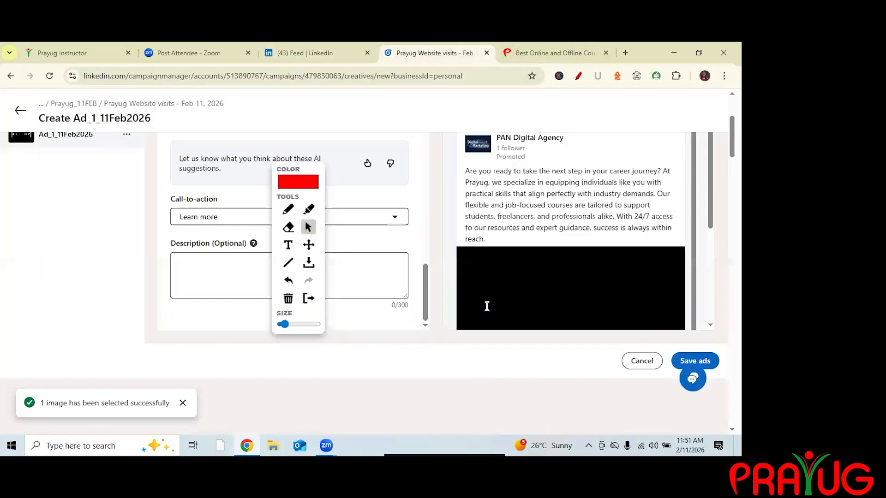
{"action": "scroll", "coordinate": [487, 306], "scroll_direction": "down", "scroll_amount": 4}
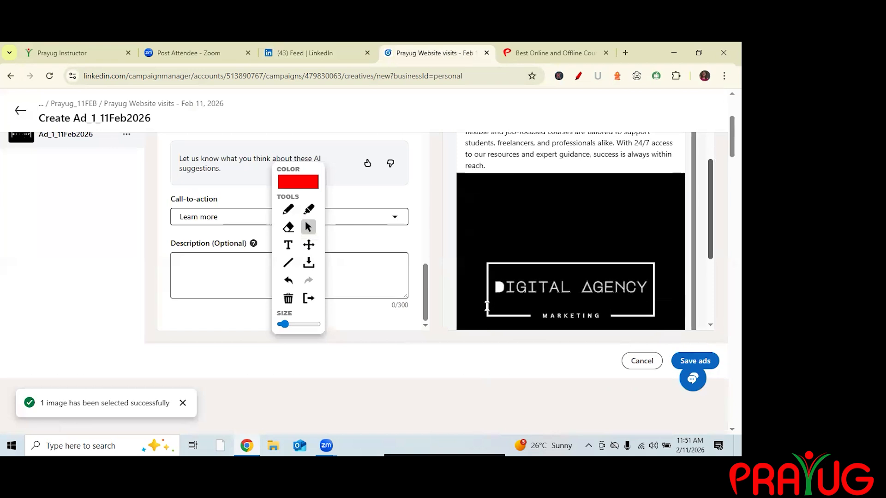
{"action": "scroll", "coordinate": [487, 306], "scroll_direction": "down", "scroll_amount": 1}
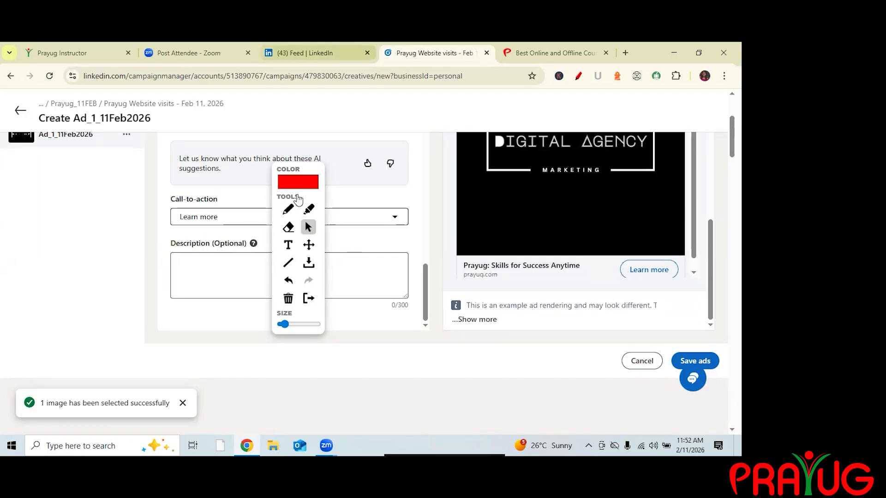
Compare the ad preview with promoted posts in the LinkedIn feed, switching between the two tabs.
{"action": "left_click", "coordinate": [317, 53]}
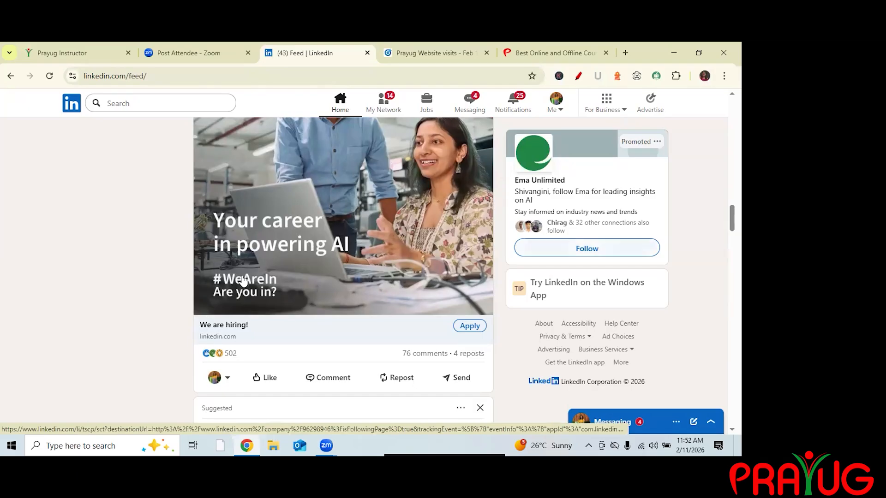
{"action": "scroll", "coordinate": [219, 300], "scroll_direction": "up", "scroll_amount": 4}
{"action": "scroll", "coordinate": [219, 300], "scroll_direction": "down", "scroll_amount": 5}
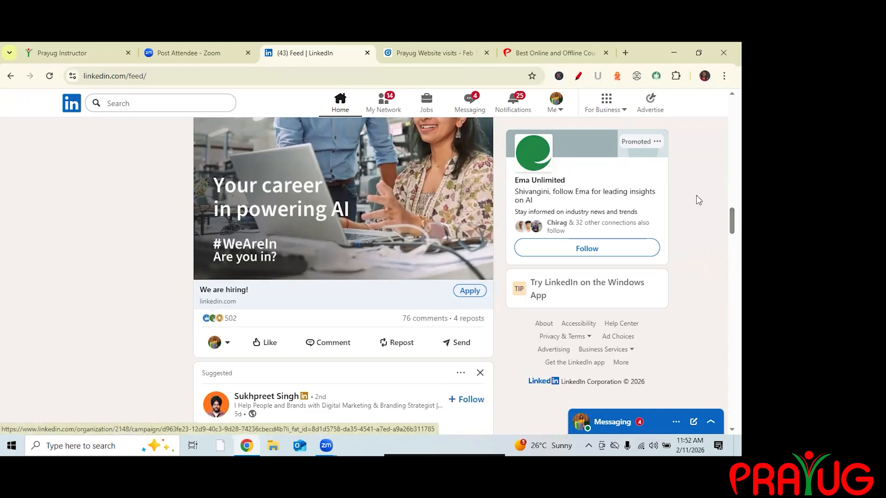
{"action": "left_click", "coordinate": [433, 52]}
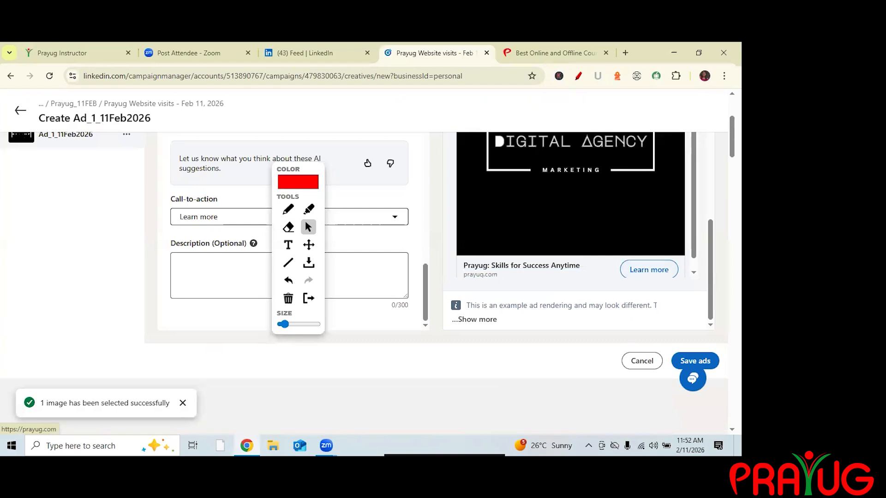
{"action": "scroll", "coordinate": [571, 230], "scroll_direction": "up", "scroll_amount": 5}
{"action": "scroll", "coordinate": [571, 230], "scroll_direction": "up", "scroll_amount": 1}
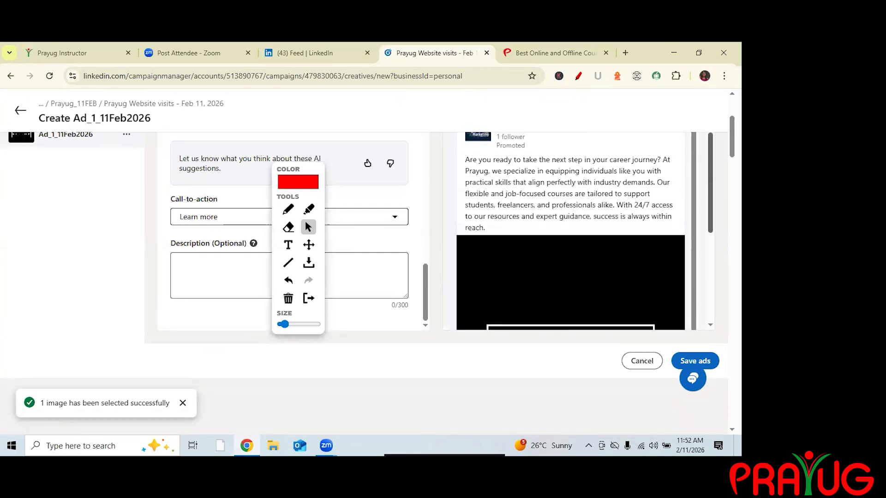
{"action": "left_click", "coordinate": [323, 53]}
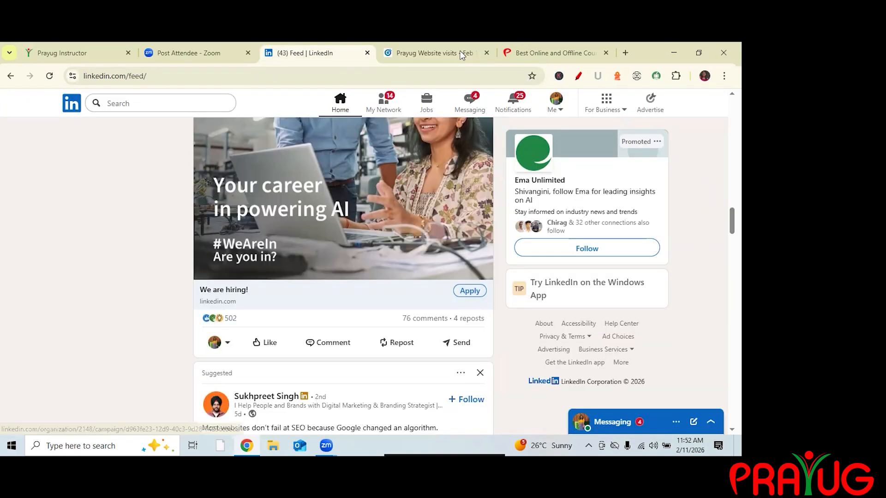
{"action": "scroll", "coordinate": [506, 300], "scroll_direction": "up", "scroll_amount": 6}
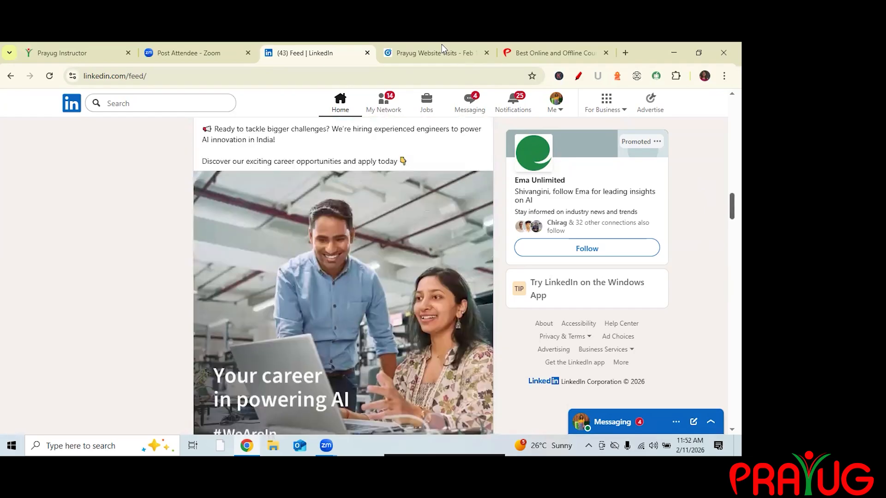
{"action": "scroll", "coordinate": [714, 219], "scroll_direction": "down", "scroll_amount": 6}
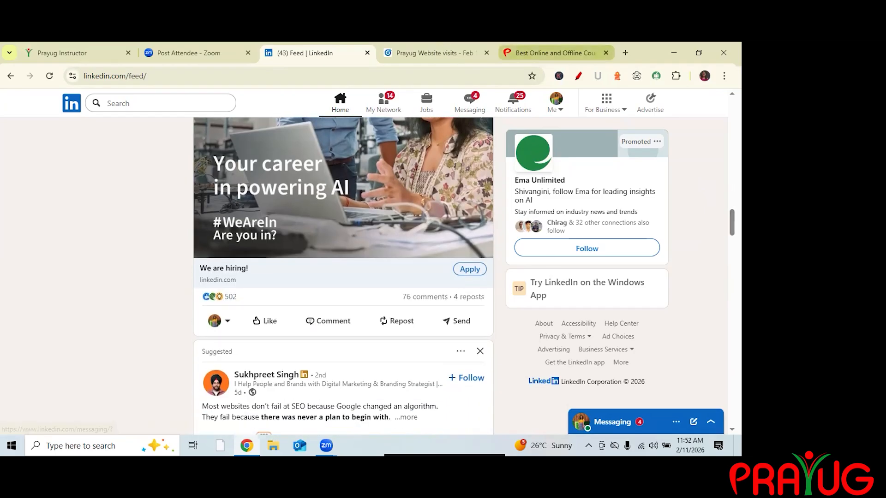
{"action": "left_click", "coordinate": [554, 52]}
{"action": "key", "text": "ctrl+shift+Tab"}
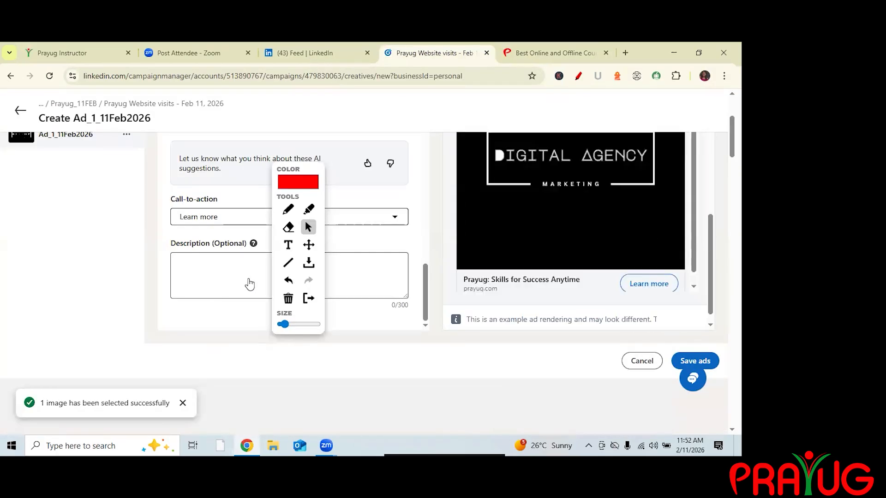
{"action": "scroll", "coordinate": [461, 287], "scroll_direction": "down", "scroll_amount": 1}
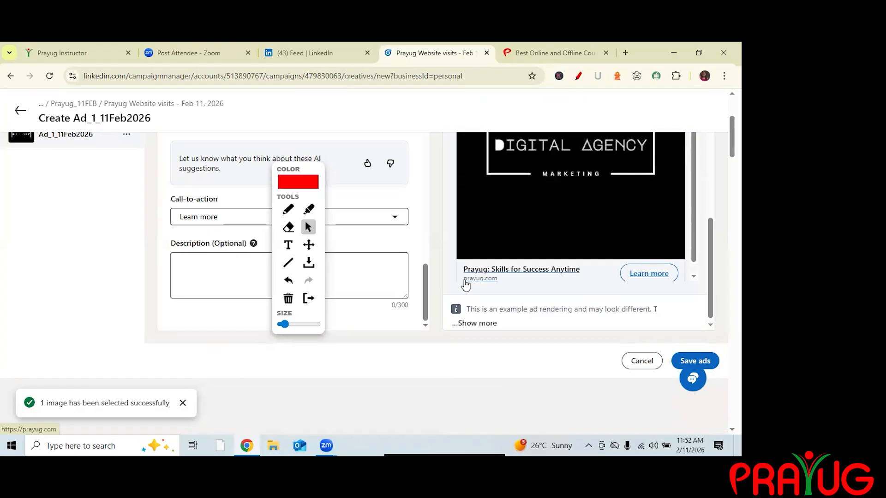
{"action": "key", "text": "ctrl+shift+Tab"}
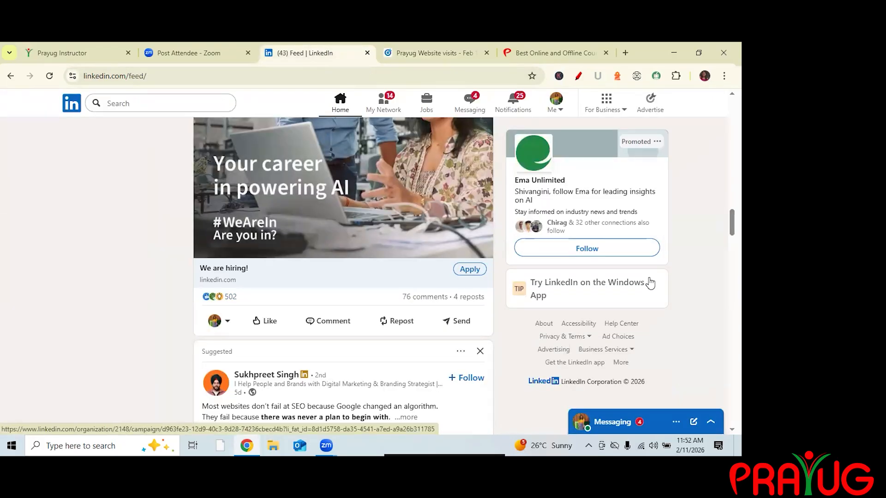
{"action": "key", "text": "ctrl+Tab"}
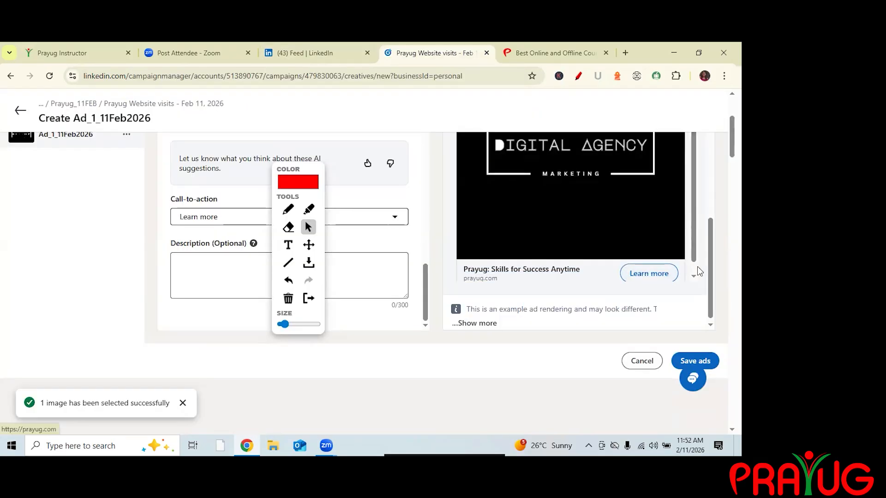
{"action": "scroll", "coordinate": [697, 267], "scroll_direction": "down", "scroll_amount": 1}
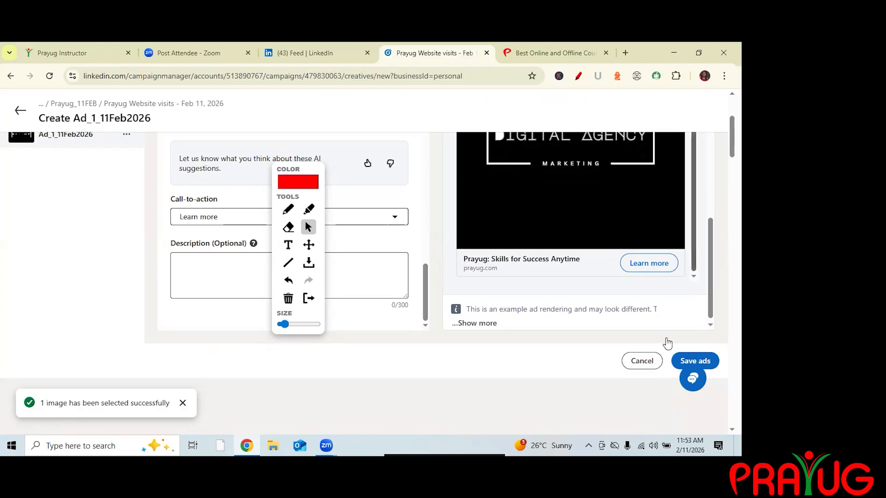
Save the ad without drafting more AI ads and exit the campaign setup.
{"action": "left_click", "coordinate": [695, 361]}
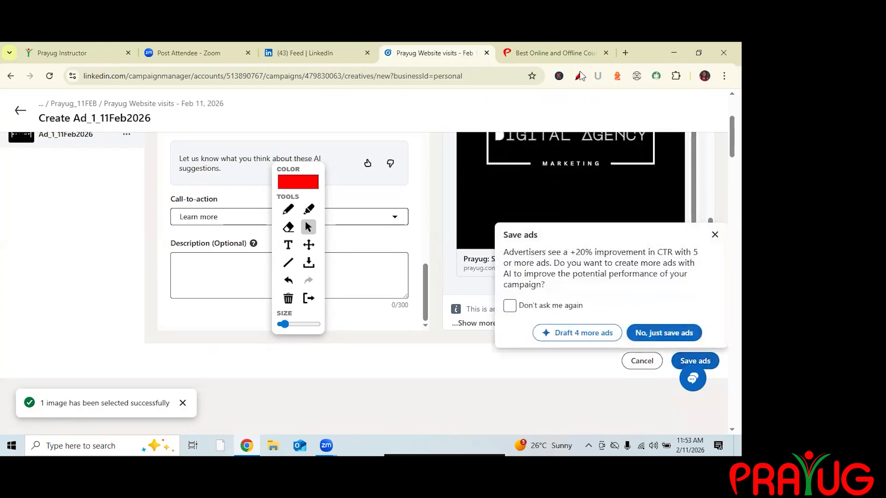
{"action": "left_click", "coordinate": [664, 333]}
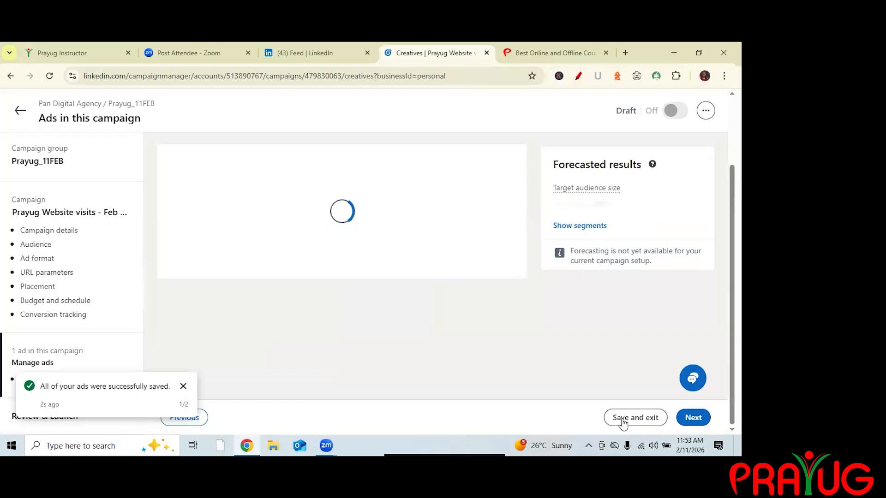
{"action": "scroll", "coordinate": [350, 277], "scroll_direction": "down", "scroll_amount": 2}
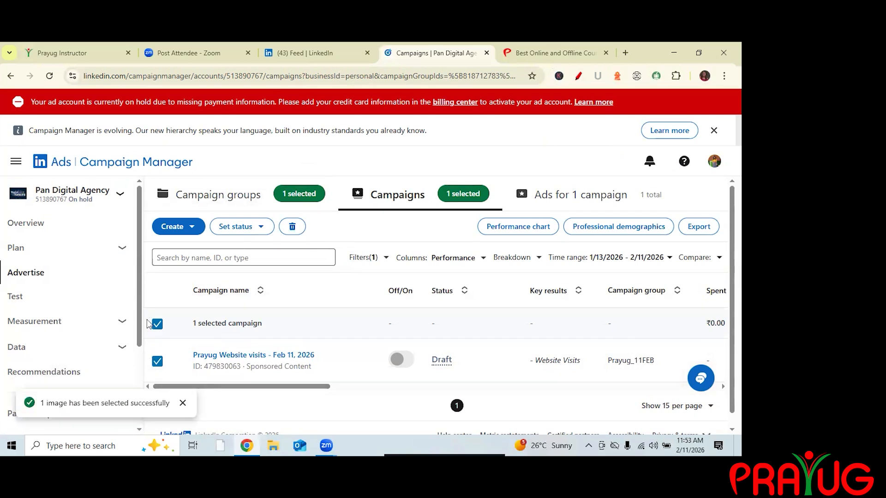
Open Manage access and search the existing users by a colleague's name, then clear the search.
{"action": "scroll", "coordinate": [141, 364], "scroll_direction": "down", "scroll_amount": 2}
{"action": "scroll", "coordinate": [141, 369], "scroll_direction": "down", "scroll_amount": 2}
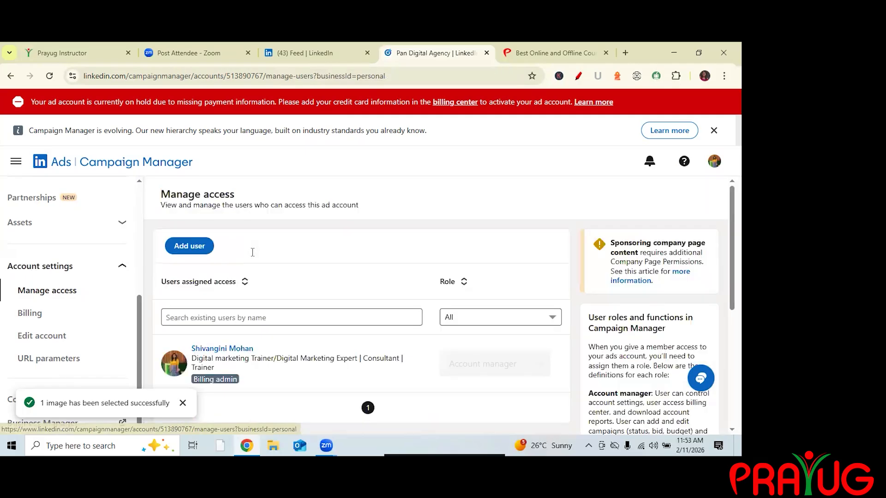
{"action": "scroll", "coordinate": [252, 252], "scroll_direction": "down", "scroll_amount": 2}
{"action": "left_click", "coordinate": [252, 252]}
{"action": "type", "text": "shivalika"}
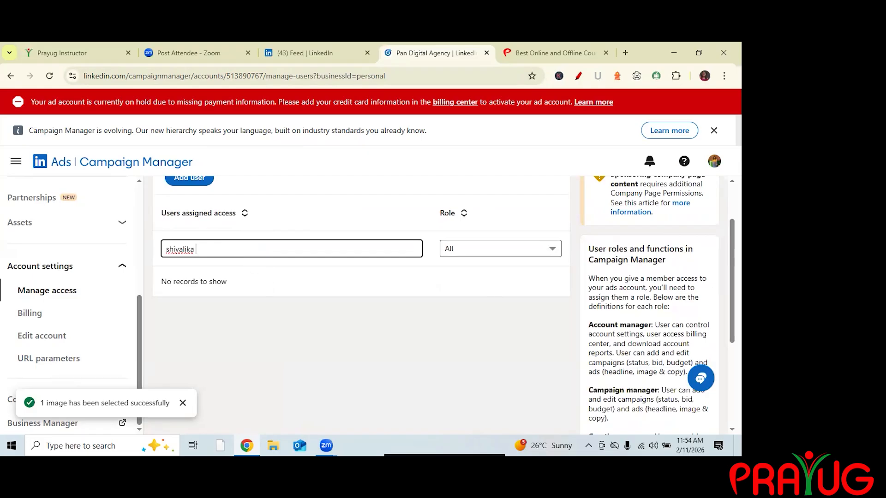
{"action": "key", "text": "BackSpace"}
{"action": "key", "text": "BackSpace"}
{"action": "key", "text": "BackSpace"}
{"action": "key", "text": "BackSpace"}
{"action": "key", "text": "BackSpace"}
{"action": "key", "text": "BackSpace"}
{"action": "key", "text": "BackSpace"}
{"action": "key", "text": "BackSpace"}
{"action": "key", "text": "BackSpace"}
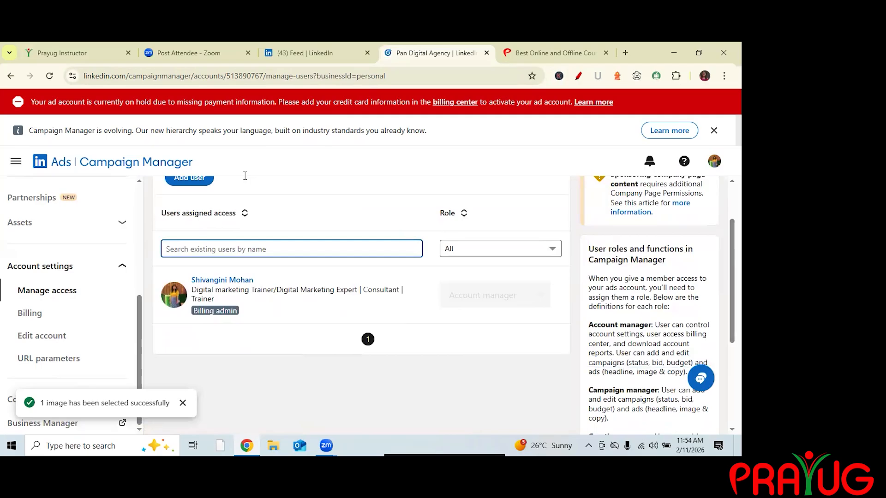
Start adding a user to the ad account and select the colleague from the search suggestions.
{"action": "scroll", "coordinate": [245, 176], "scroll_direction": "up", "scroll_amount": 1}
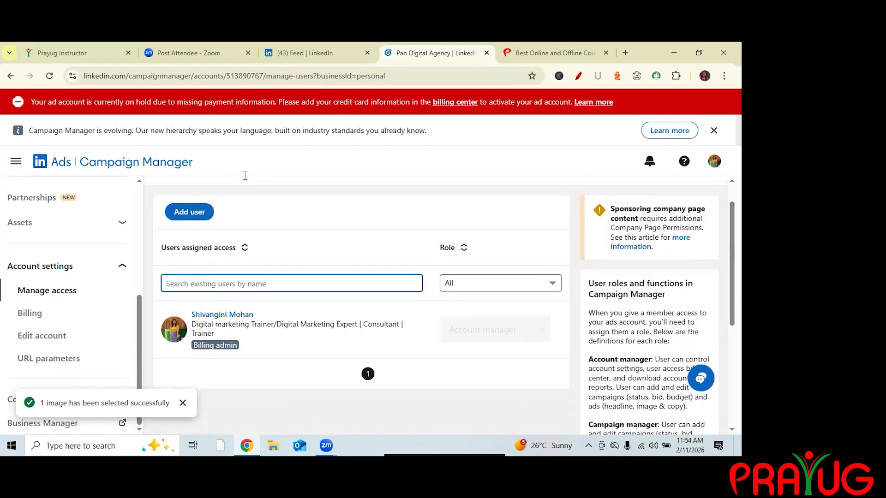
{"action": "left_click", "coordinate": [190, 212]}
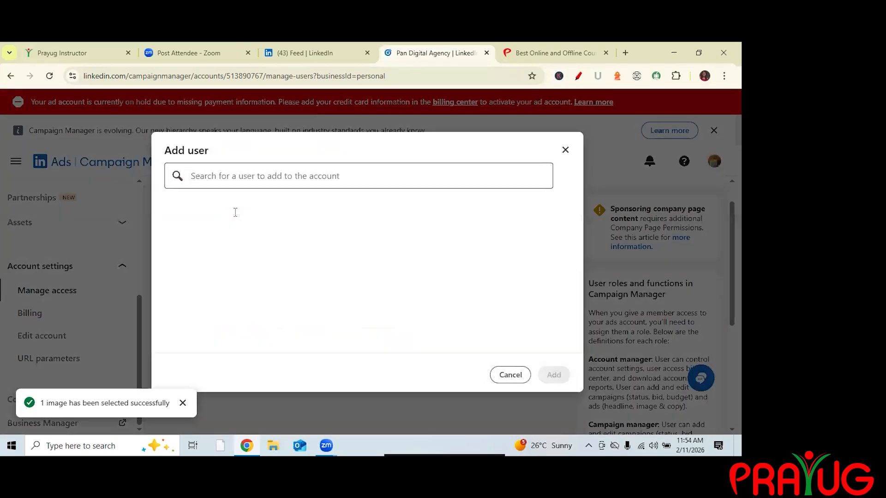
{"action": "type", "text": "Shivalika"}
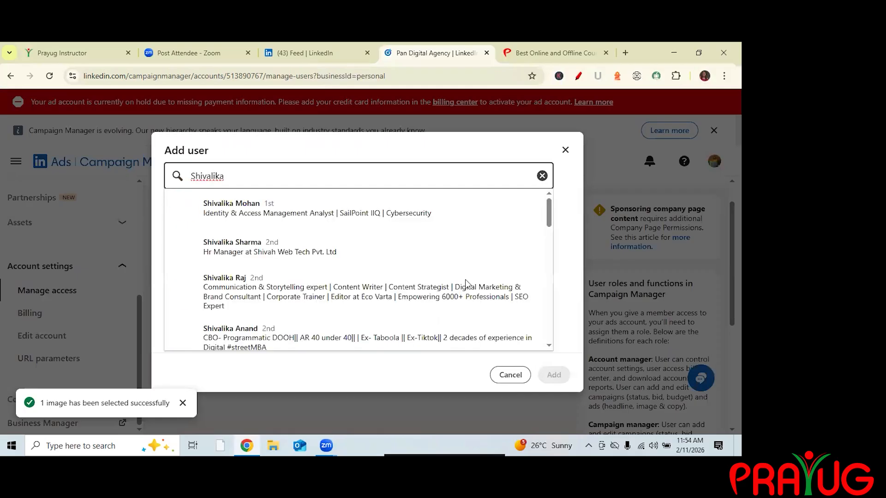
{"action": "key", "text": "Down"}
{"action": "key", "text": "Return"}
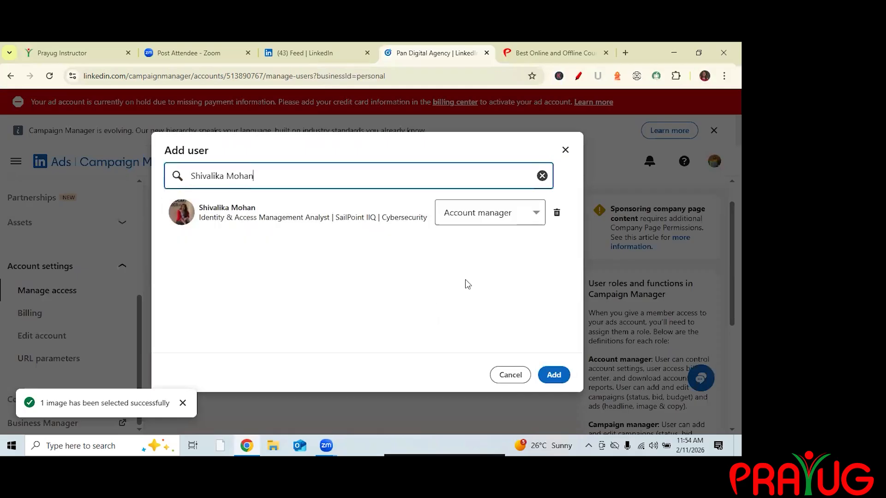
Set the new user's role to Viewer and add them to the ad account.
{"action": "left_click", "coordinate": [490, 213]}
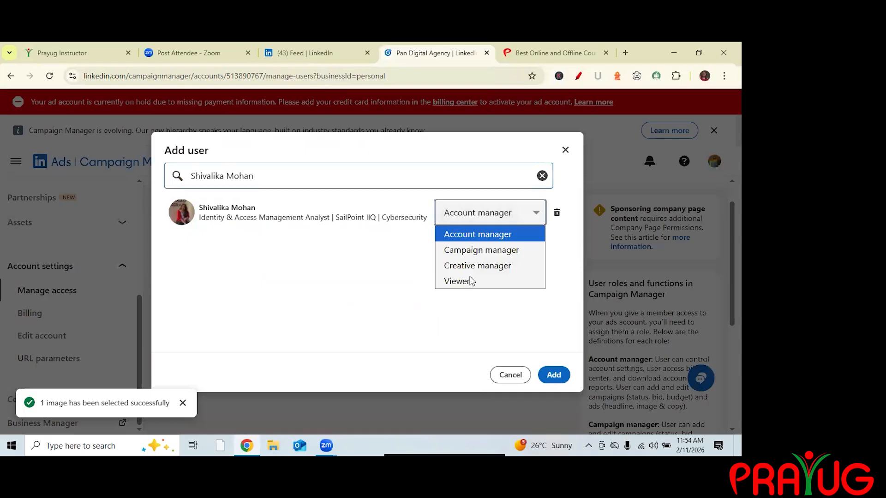
{"action": "key", "text": "Down"}
{"action": "key", "text": "Down"}
{"action": "key", "text": "Down"}
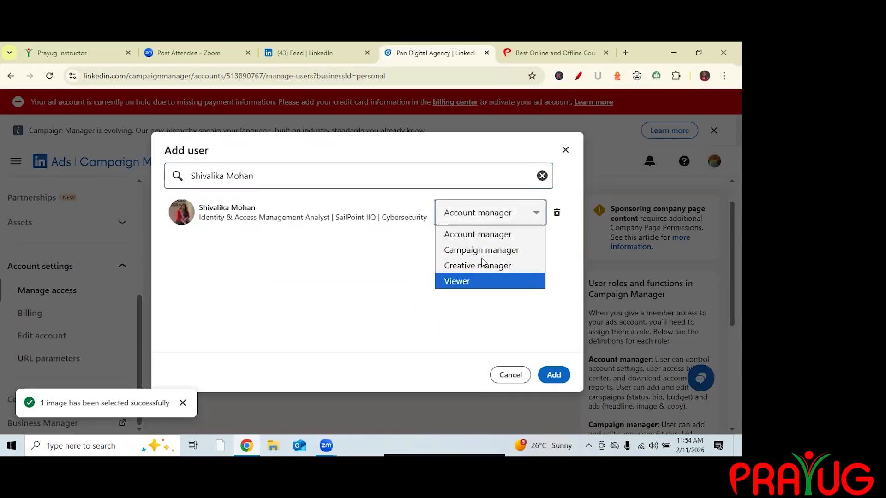
{"action": "key", "text": "Up"}
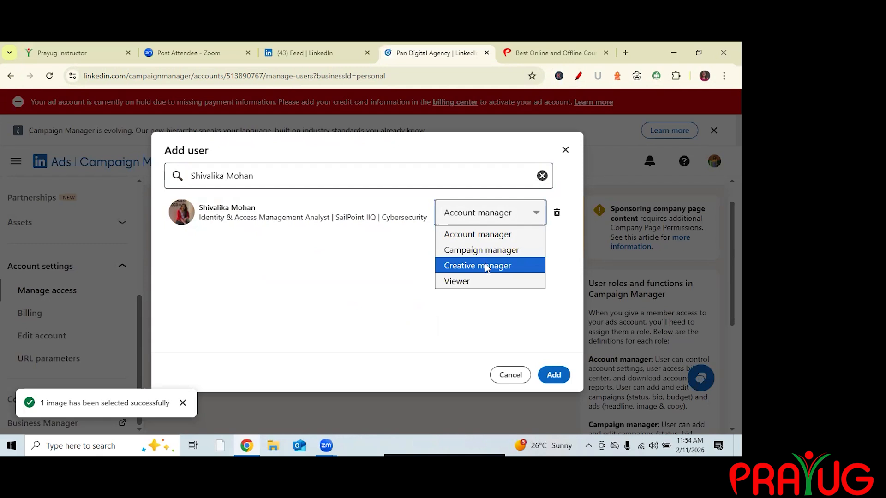
{"action": "key", "text": "Up"}
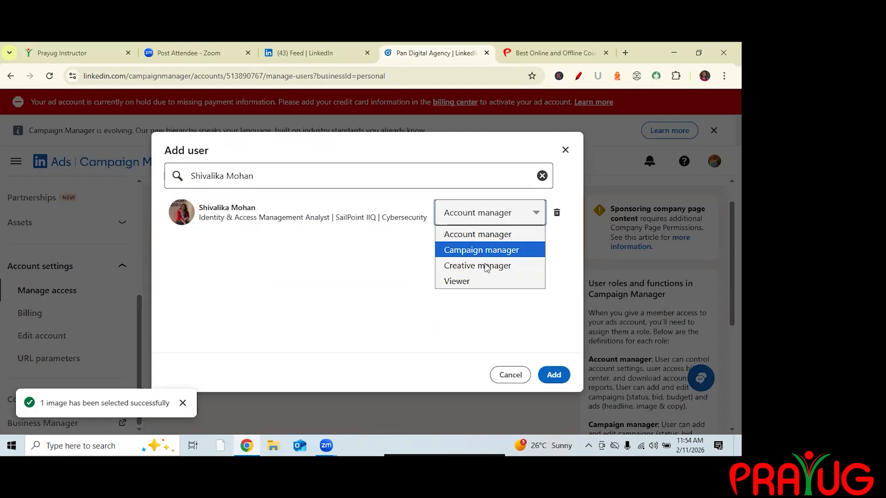
{"action": "key", "text": "Down"}
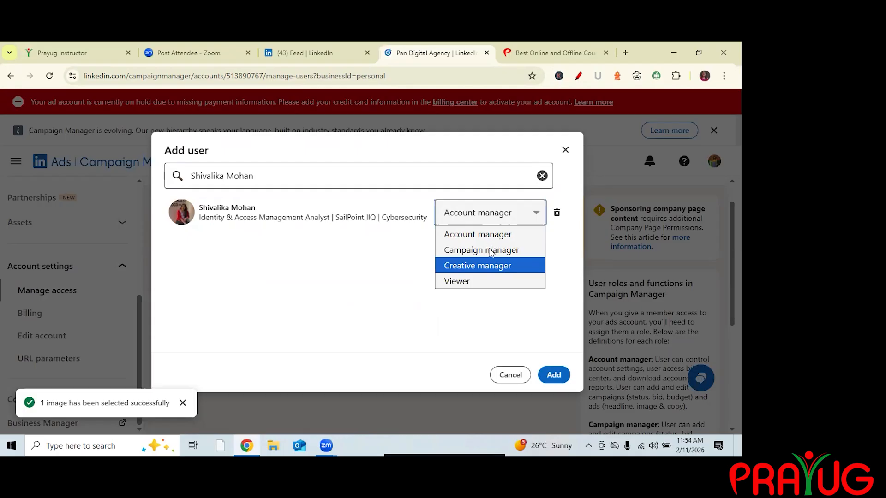
{"action": "key", "text": "Up"}
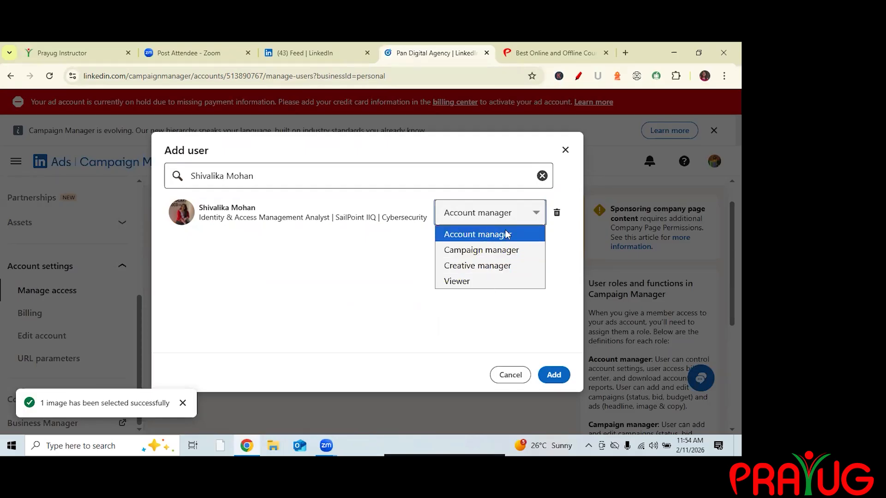
{"action": "key", "text": "Down"}
{"action": "key", "text": "Down"}
{"action": "key", "text": "Down"}
{"action": "key", "text": "Down"}
{"action": "left_click", "coordinate": [555, 379]}
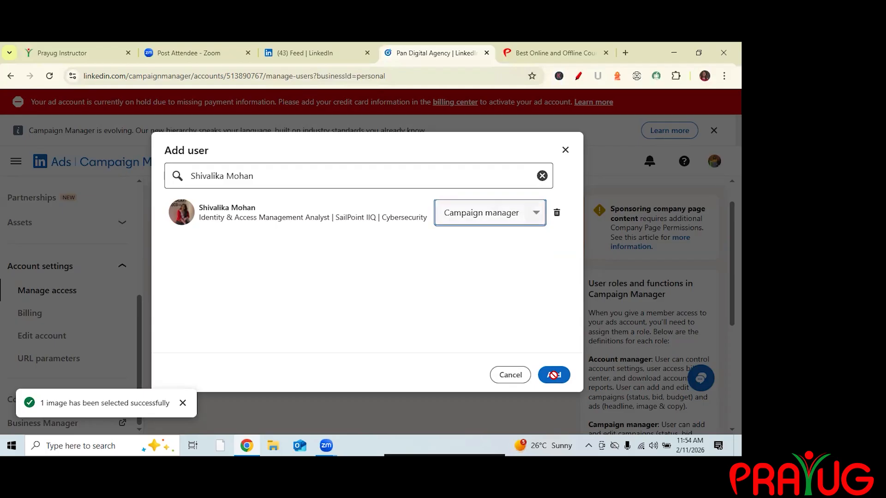
{"action": "key", "text": "Down"}
{"action": "key", "text": "Down"}
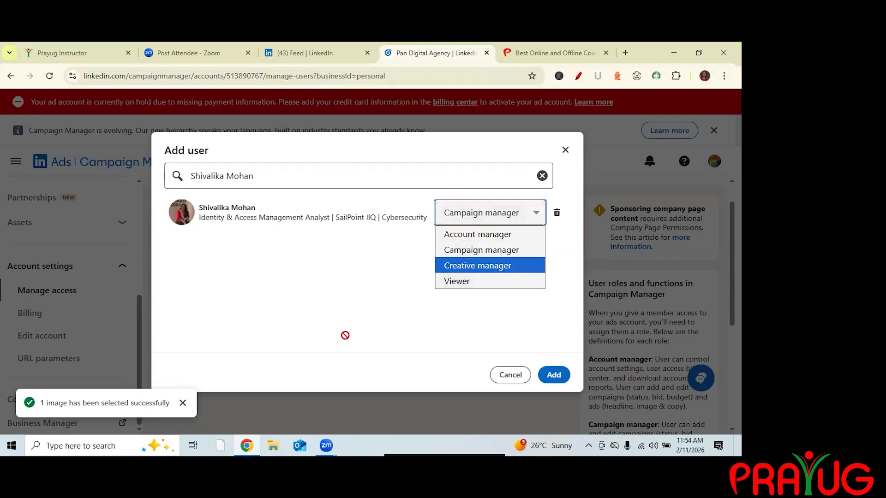
{"action": "key", "text": "Return"}
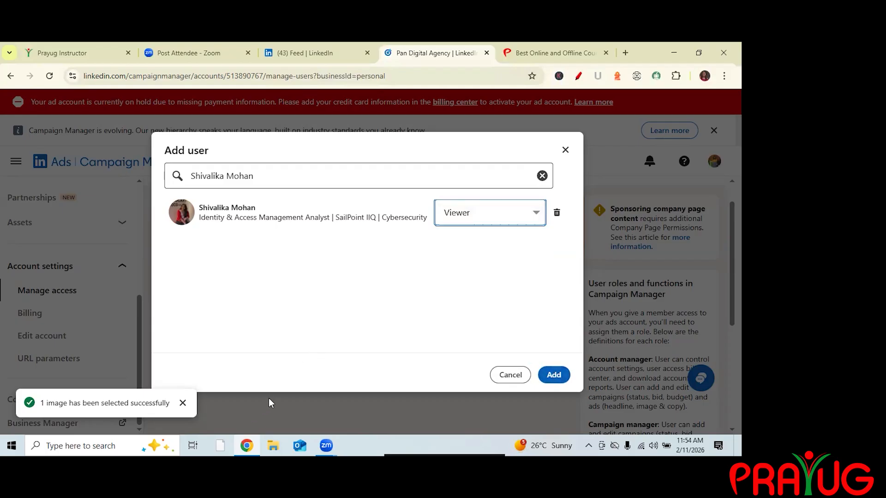
{"action": "key", "text": "Return"}
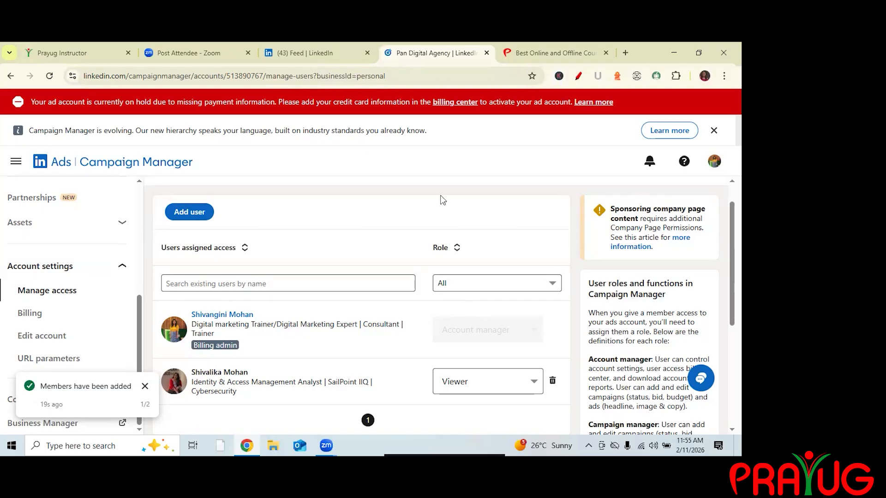
Remove the newly added user's access to the ad account.
{"action": "left_click", "coordinate": [552, 381]}
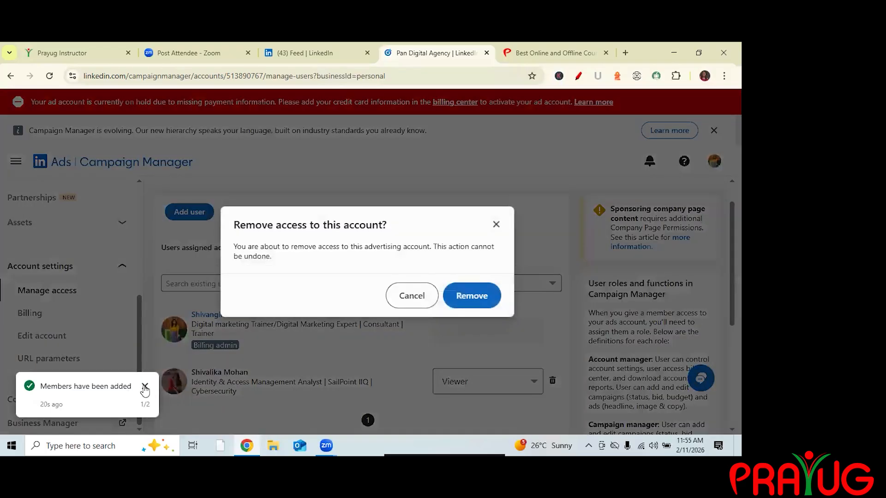
{"action": "left_click", "coordinate": [471, 296]}
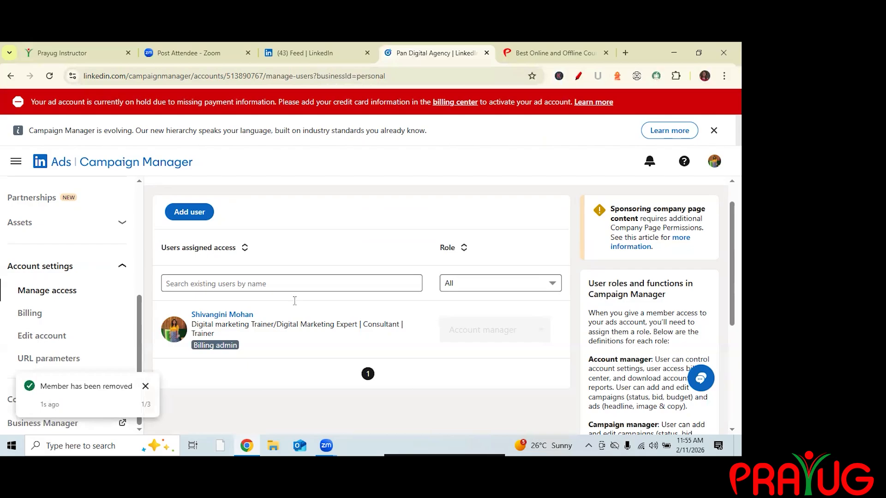
{"action": "scroll", "coordinate": [292, 306], "scroll_direction": "down", "scroll_amount": 1}
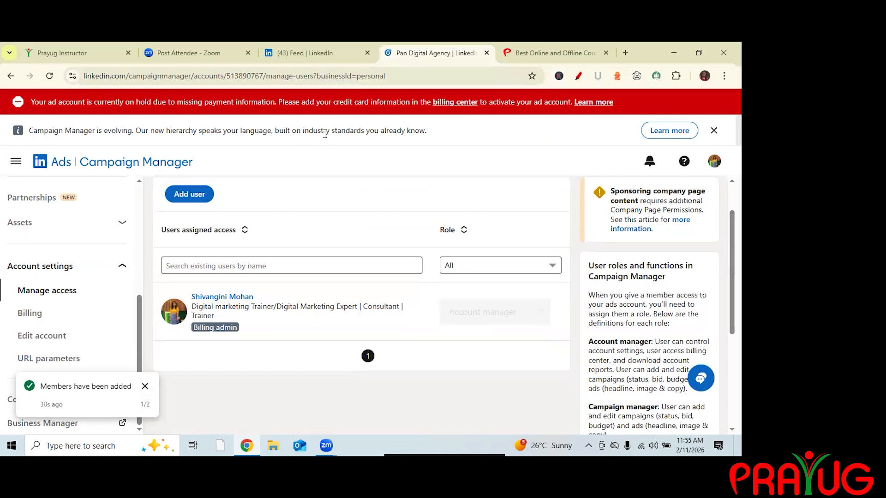
Open the Billing page and review the business information form for adding payment details, then close it.
{"action": "left_click", "coordinate": [29, 314]}
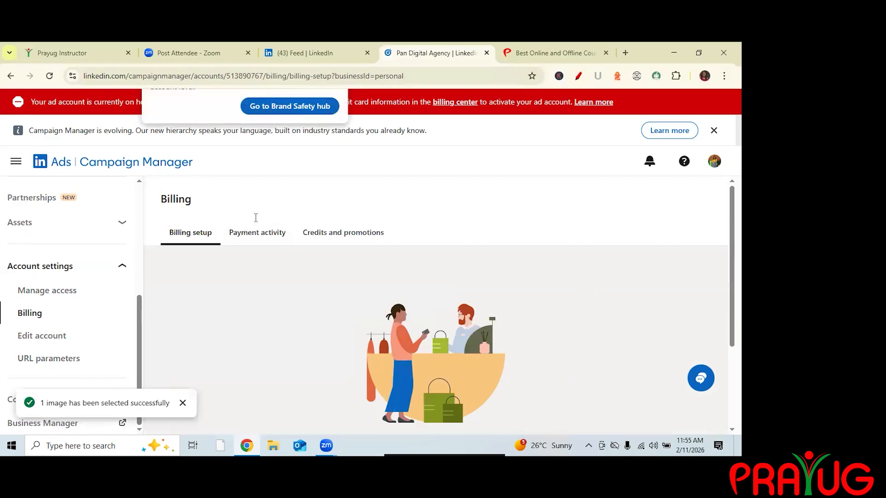
{"action": "scroll", "coordinate": [259, 231], "scroll_direction": "down", "scroll_amount": 4}
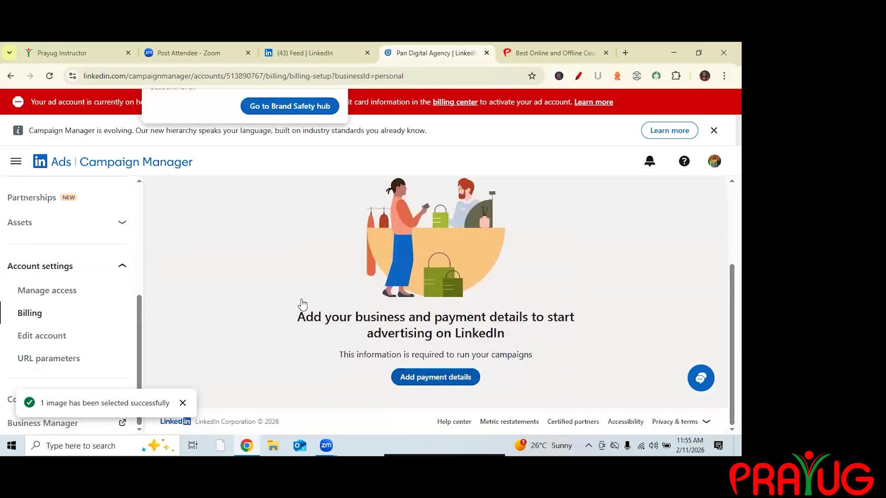
{"action": "left_click", "coordinate": [427, 377]}
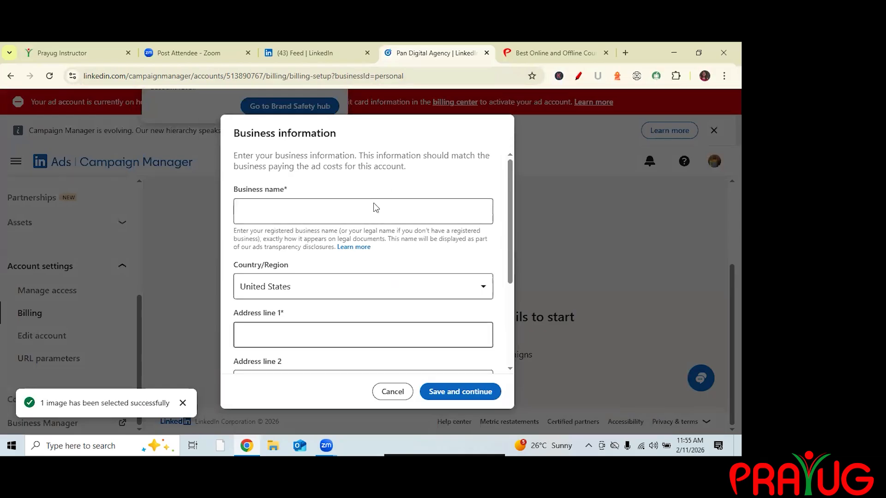
{"action": "scroll", "coordinate": [376, 207], "scroll_direction": "down", "scroll_amount": 3}
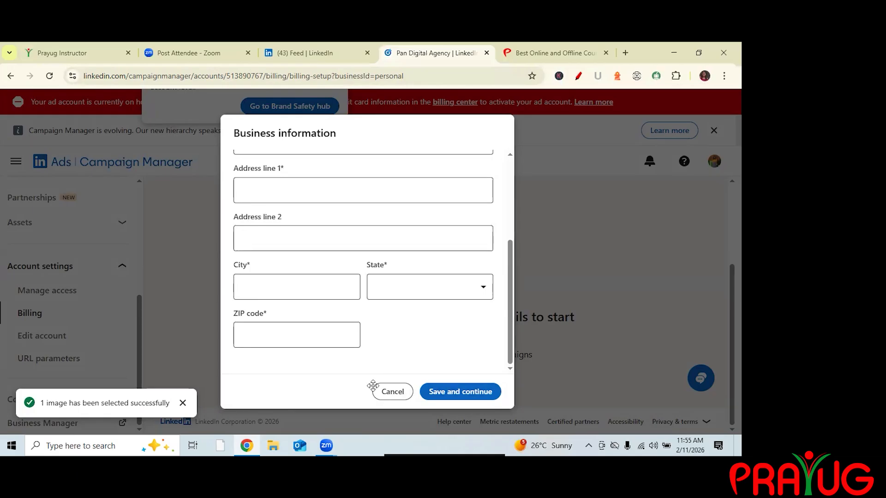
{"action": "scroll", "coordinate": [373, 385], "scroll_direction": "up", "scroll_amount": 3}
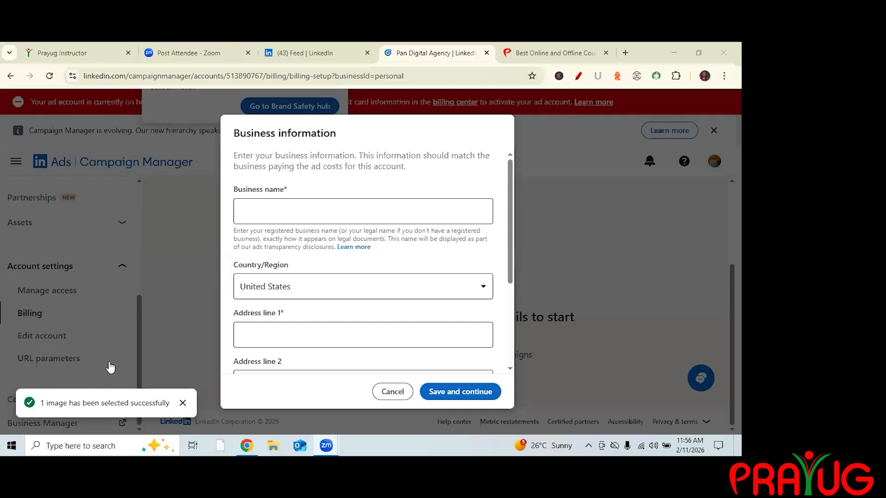
{"action": "left_click", "coordinate": [140, 350]}
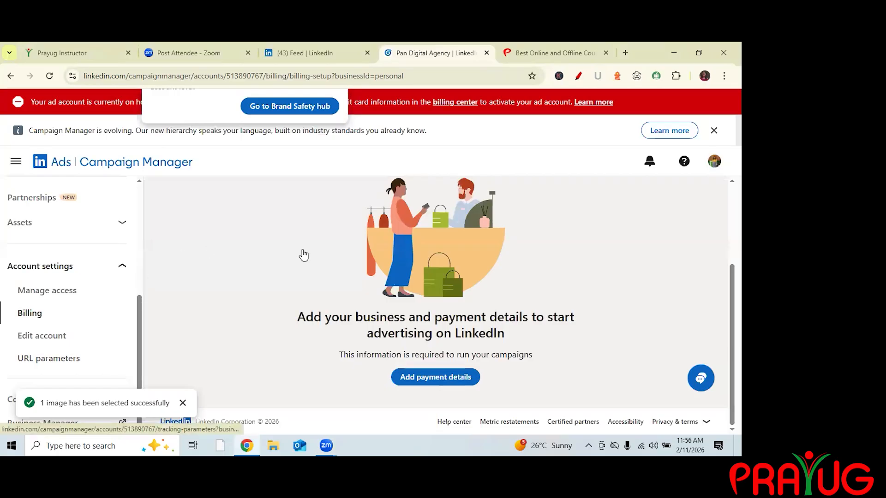
Open Measurement Insights from the Measurement section and review the page.
{"action": "scroll", "coordinate": [125, 255], "scroll_direction": "up", "scroll_amount": 2}
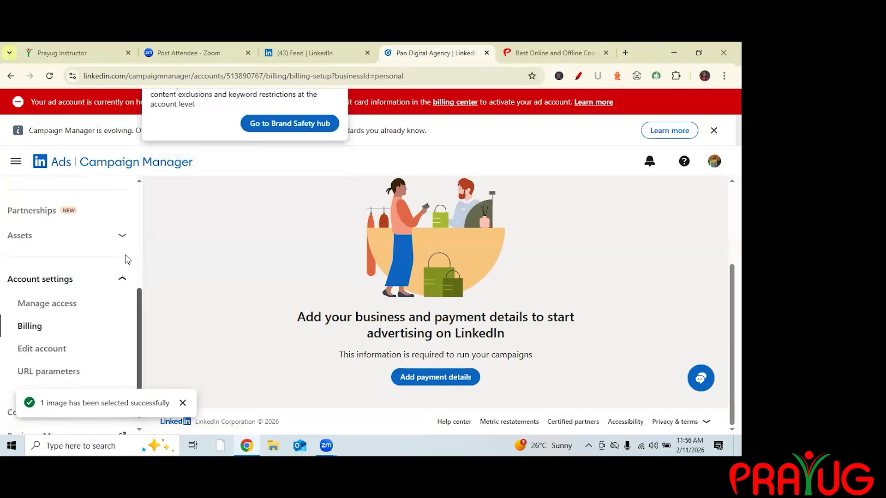
{"action": "scroll", "coordinate": [139, 258], "scroll_direction": "up", "scroll_amount": 2}
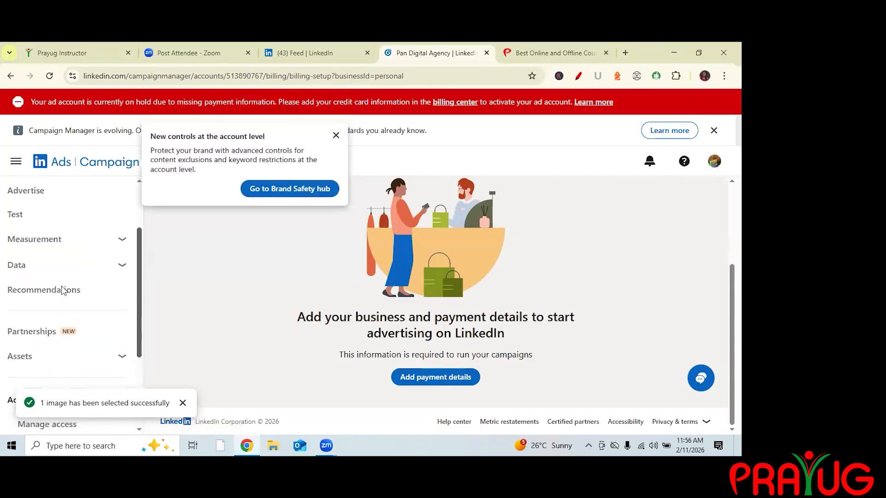
{"action": "scroll", "coordinate": [88, 332], "scroll_direction": "up", "scroll_amount": 2}
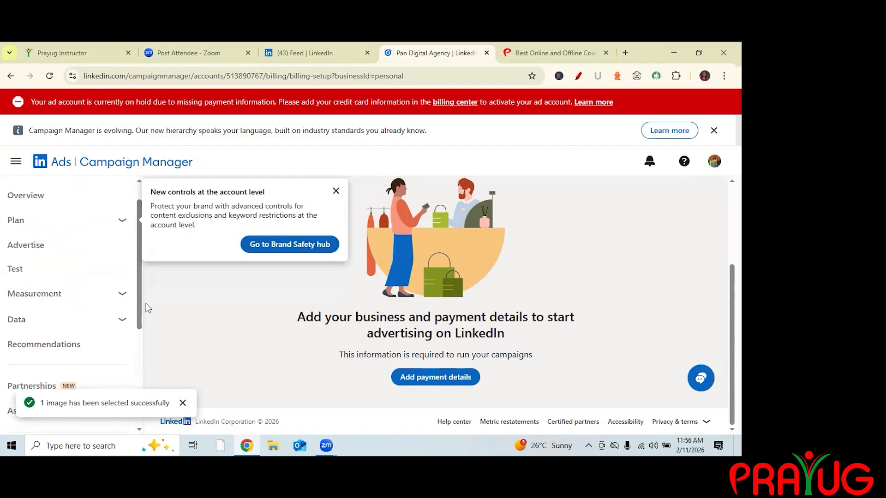
{"action": "scroll", "coordinate": [83, 313], "scroll_direction": "up", "scroll_amount": 1}
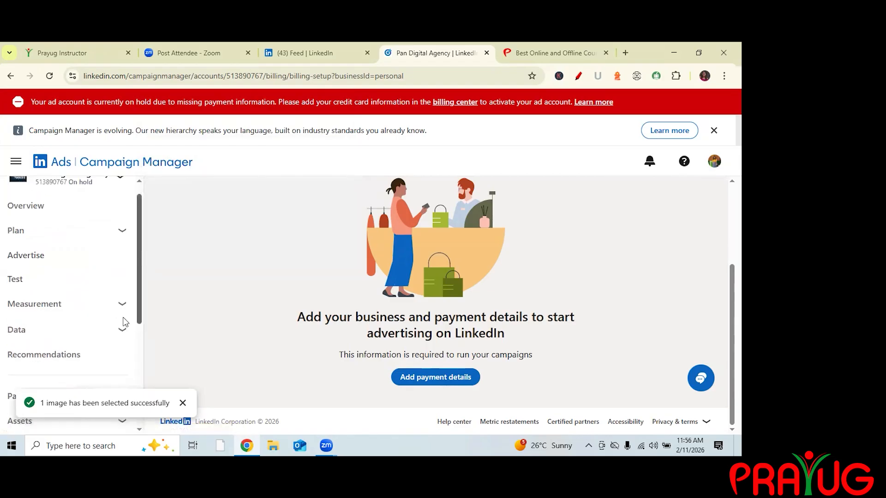
{"action": "scroll", "coordinate": [32, 308], "scroll_direction": "up", "scroll_amount": 1}
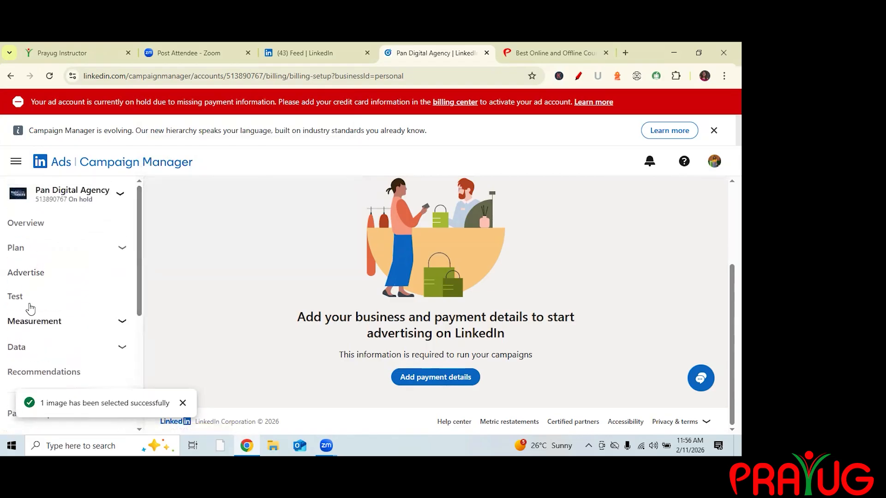
{"action": "left_click", "coordinate": [31, 308]}
{"action": "scroll", "coordinate": [31, 308], "scroll_direction": "down", "scroll_amount": 2}
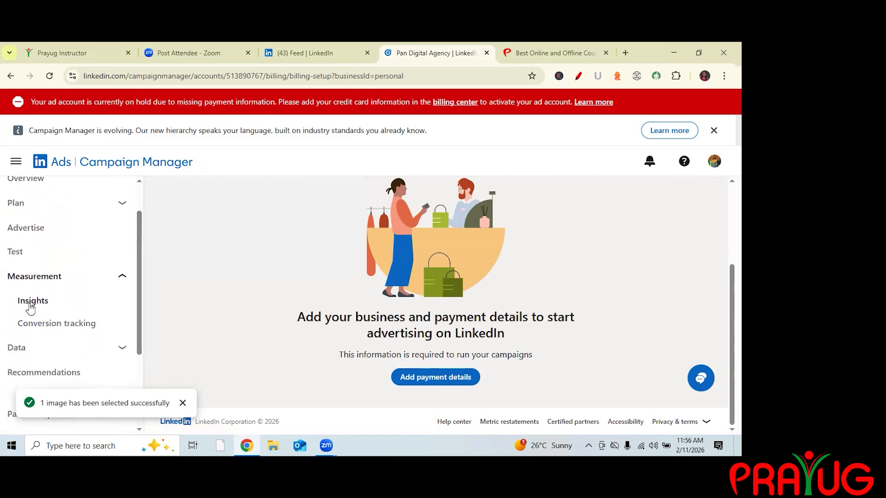
{"action": "left_click", "coordinate": [31, 308]}
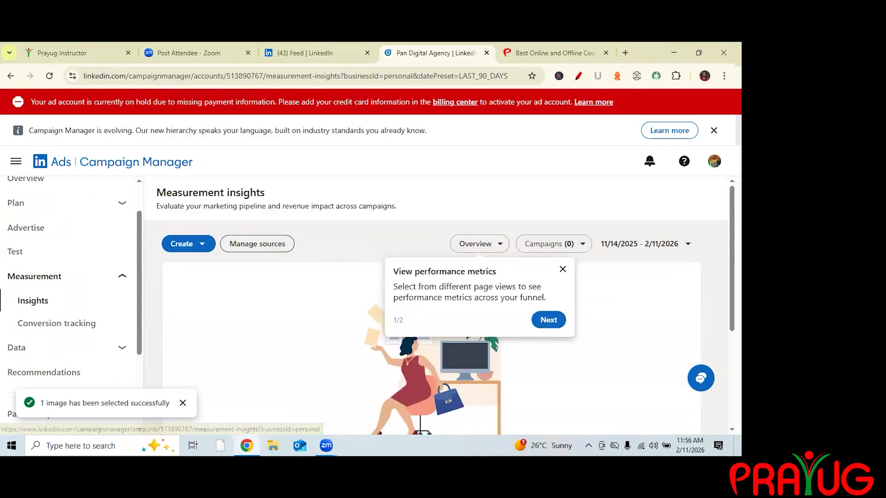
{"action": "left_click", "coordinate": [245, 233]}
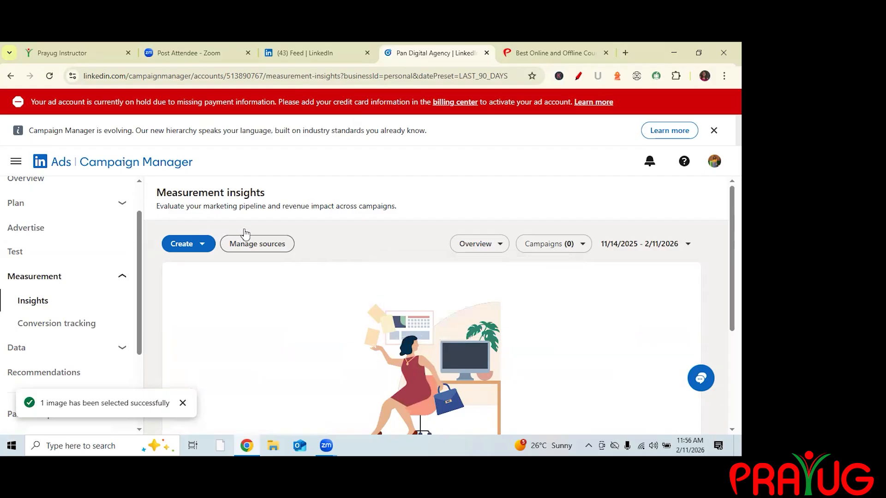
{"action": "scroll", "coordinate": [246, 234], "scroll_direction": "down", "scroll_amount": 3}
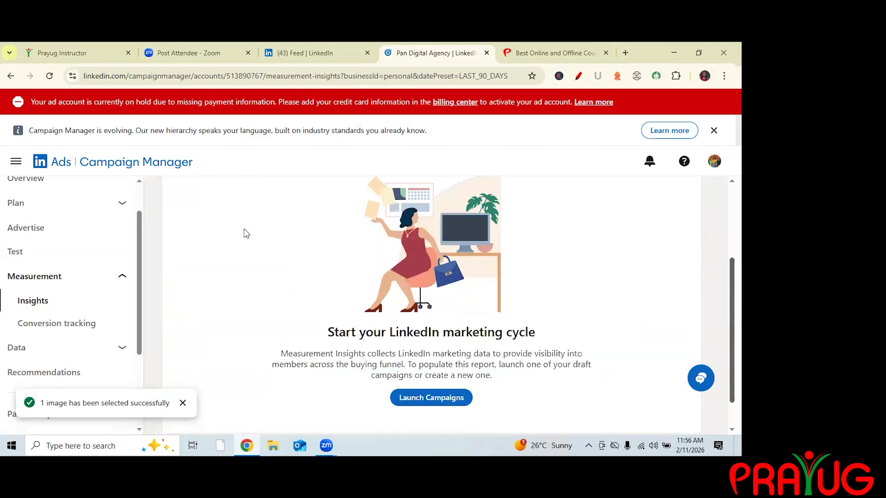
{"action": "scroll", "coordinate": [439, 305], "scroll_direction": "up", "scroll_amount": 3}
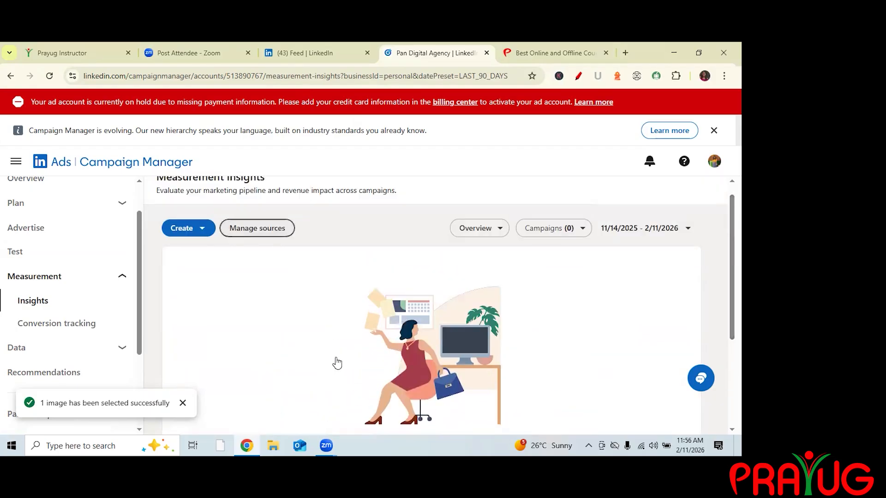
Open Signals manager, view the Insight Tag details and its Manage Insight Tag options, then go back.
{"action": "left_click", "coordinate": [121, 348]}
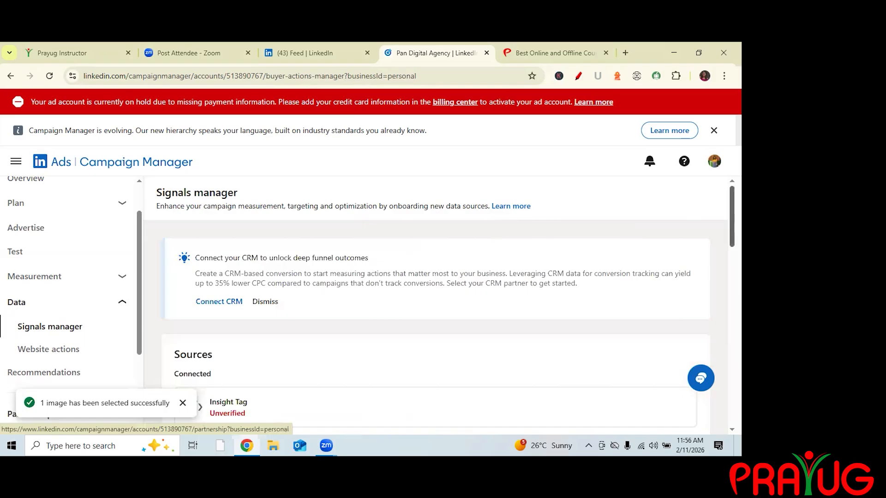
{"action": "scroll", "coordinate": [532, 271], "scroll_direction": "down", "scroll_amount": 3}
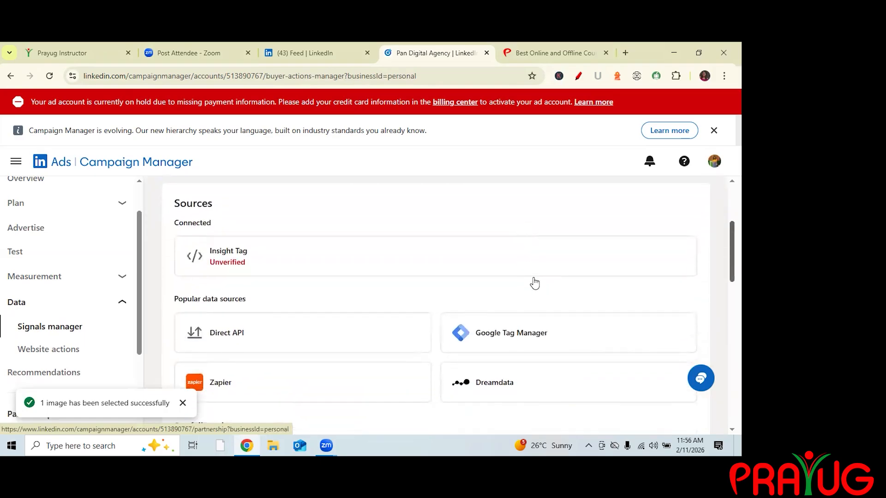
{"action": "left_click", "coordinate": [535, 263]}
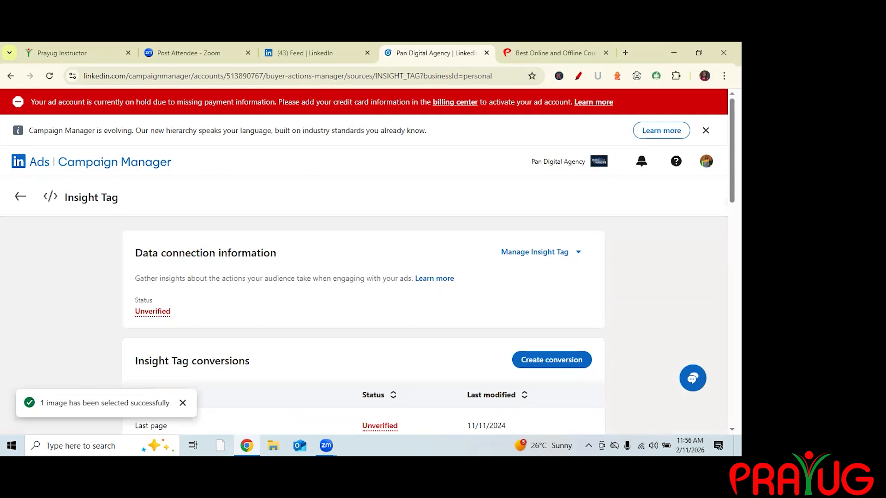
{"action": "left_click", "coordinate": [535, 252]}
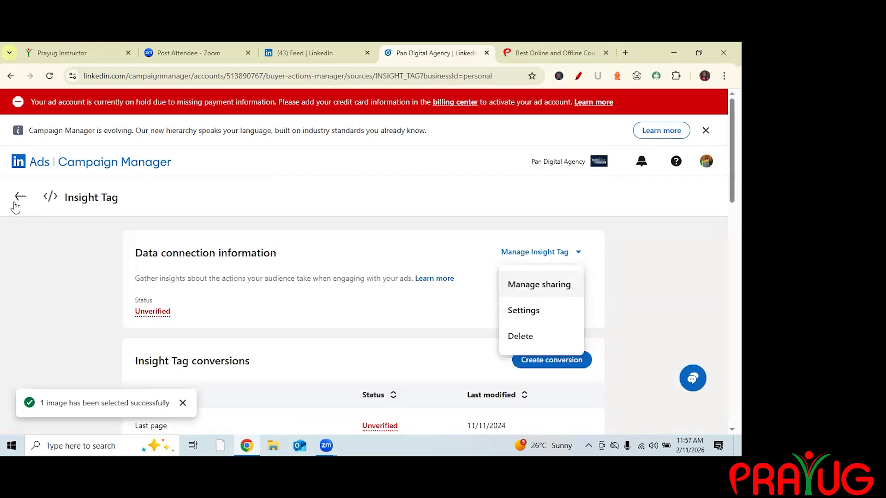
{"action": "scroll", "coordinate": [13, 206], "scroll_direction": "down", "scroll_amount": 5}
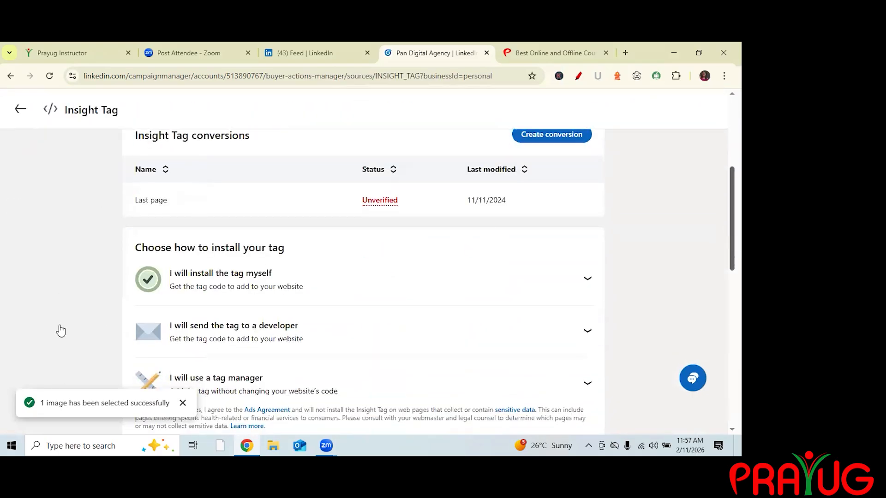
{"action": "scroll", "coordinate": [59, 329], "scroll_direction": "up", "scroll_amount": 2}
{"action": "scroll", "coordinate": [57, 327], "scroll_direction": "down", "scroll_amount": 1}
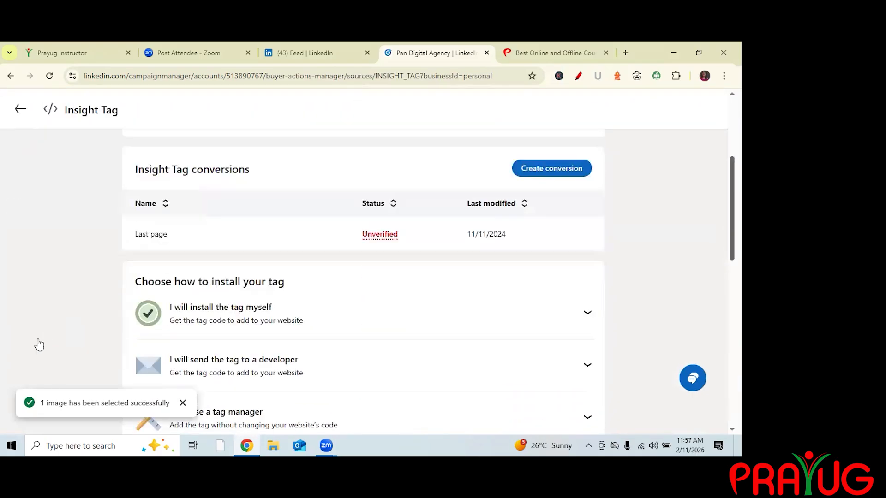
{"action": "scroll", "coordinate": [36, 347], "scroll_direction": "up", "scroll_amount": 5}
{"action": "left_click", "coordinate": [21, 197]}
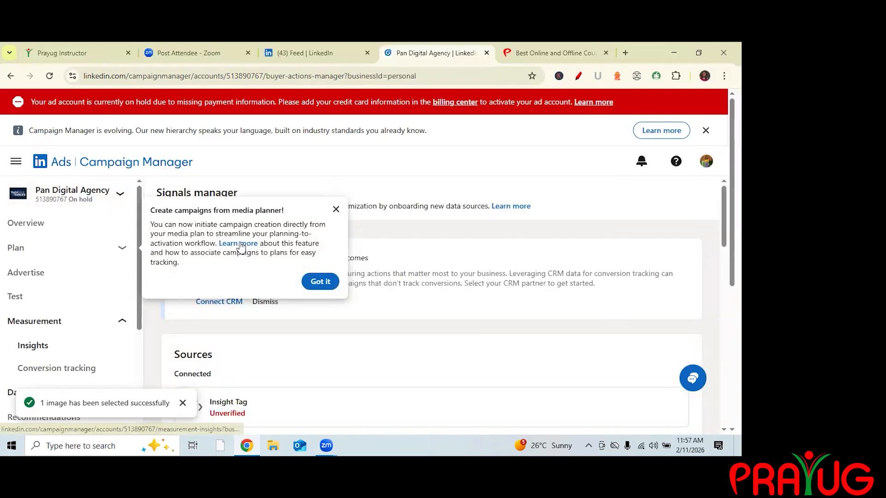
Return to Insights and open Manage sources to review the connected sources, popular data sources and conversion tracking.
{"action": "left_click", "coordinate": [32, 346]}
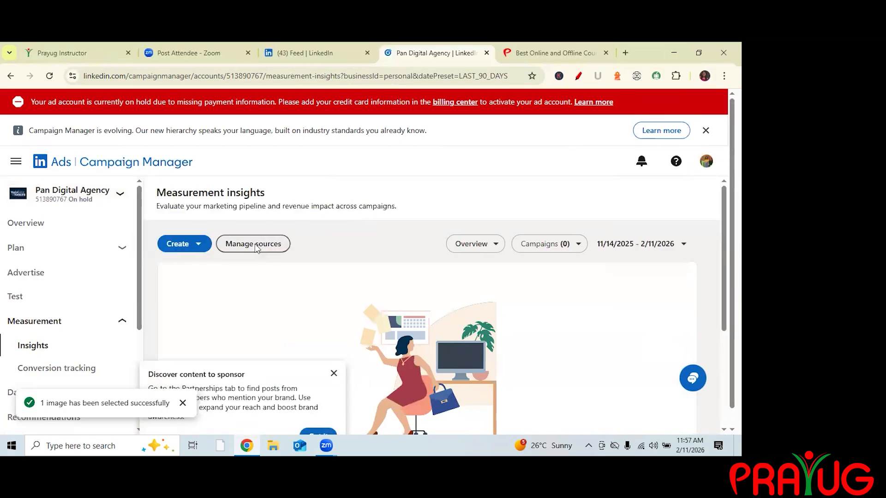
{"action": "left_click", "coordinate": [578, 76]}
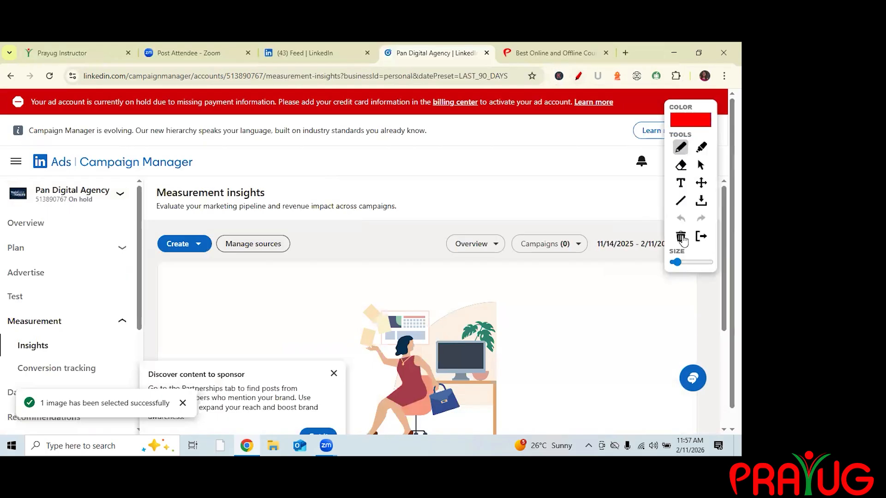
{"action": "left_click_drag", "start_coordinate": [218, 262], "coordinate": [307, 258]}
{"action": "left_click", "coordinate": [700, 164]}
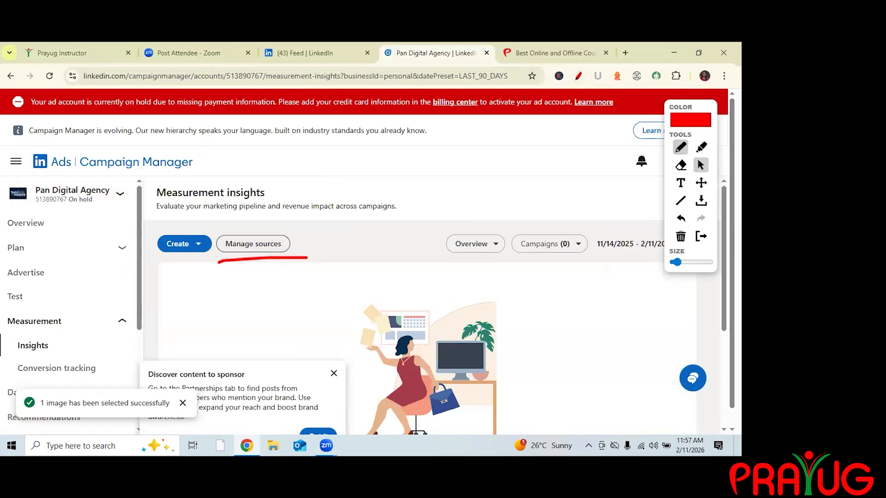
{"action": "left_click", "coordinate": [252, 243]}
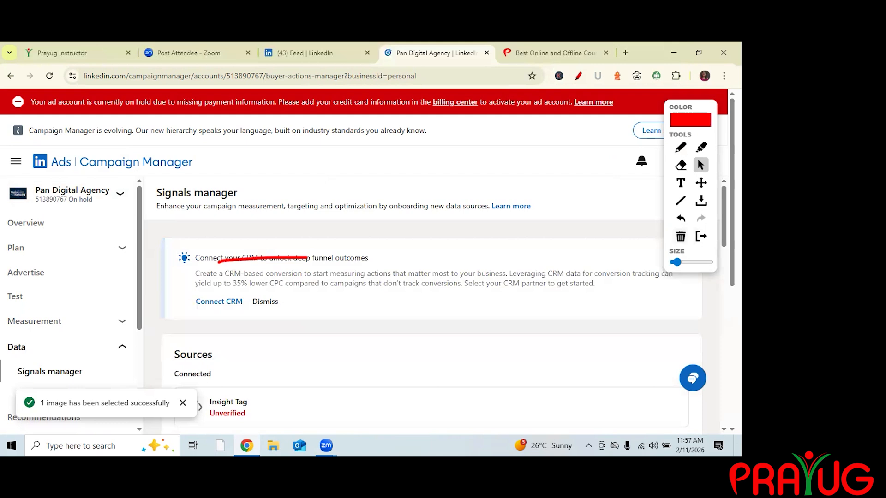
{"action": "scroll", "coordinate": [415, 300], "scroll_direction": "down", "scroll_amount": 4}
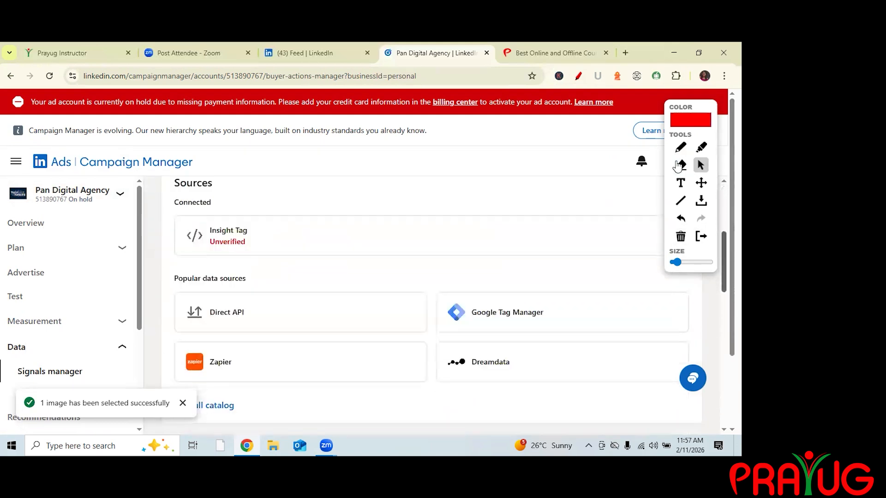
{"action": "scroll", "coordinate": [241, 230], "scroll_direction": "down", "scroll_amount": 4}
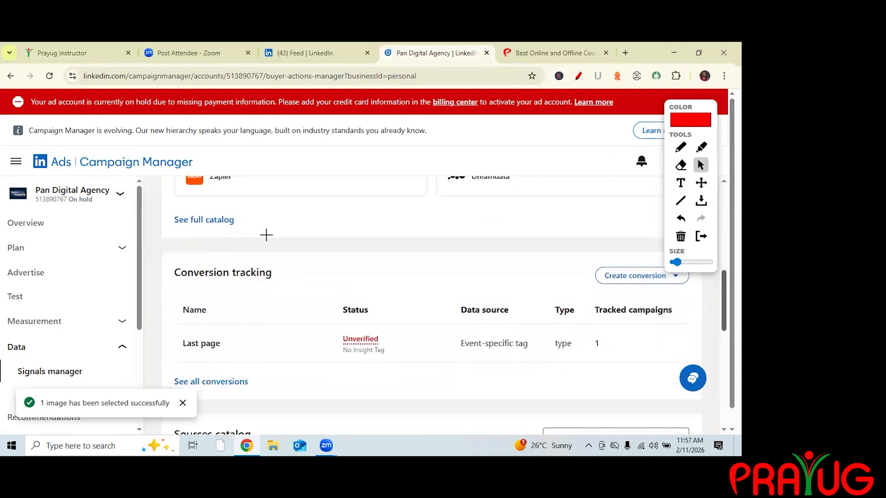
{"action": "scroll", "coordinate": [266, 235], "scroll_direction": "down", "scroll_amount": 2}
{"action": "scroll", "coordinate": [296, 231], "scroll_direction": "up", "scroll_amount": 4}
{"action": "scroll", "coordinate": [305, 226], "scroll_direction": "up", "scroll_amount": 2}
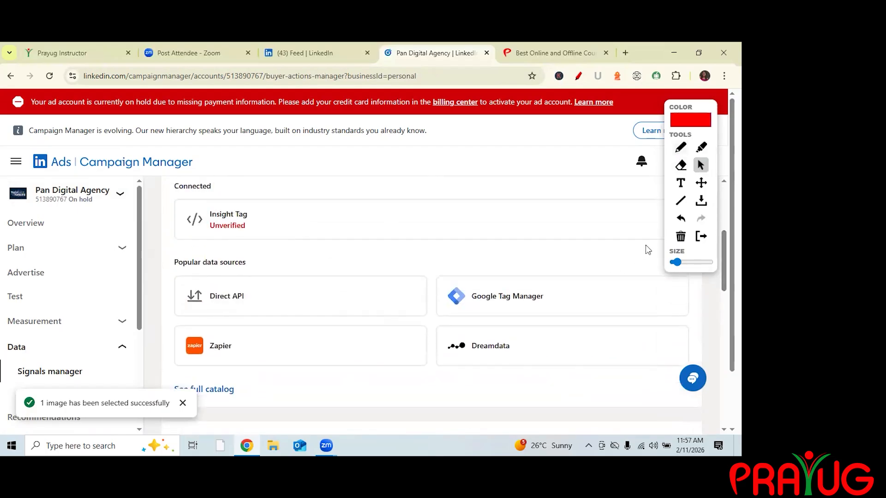
Open the Insight Tag page and review the options for installing the tag.
{"action": "left_click", "coordinate": [684, 239]}
{"action": "left_click_drag", "start_coordinate": [214, 235], "coordinate": [234, 235]}
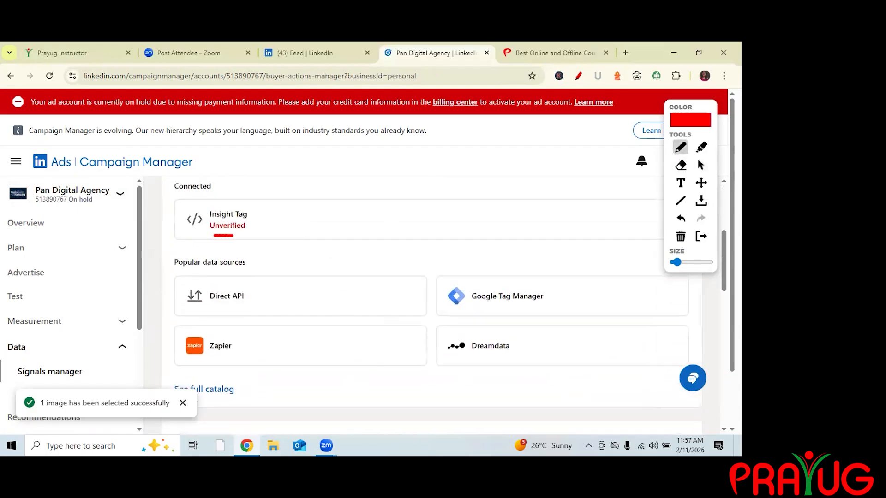
{"action": "left_click", "coordinate": [700, 166]}
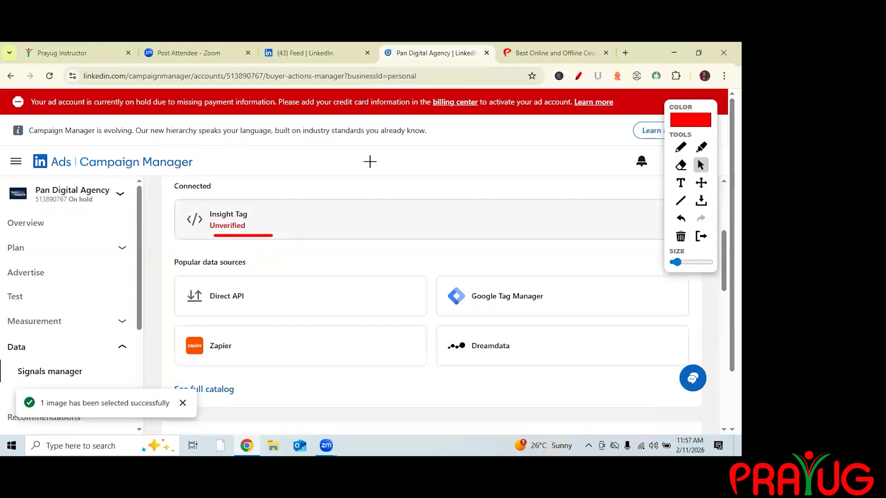
{"action": "left_click", "coordinate": [300, 220]}
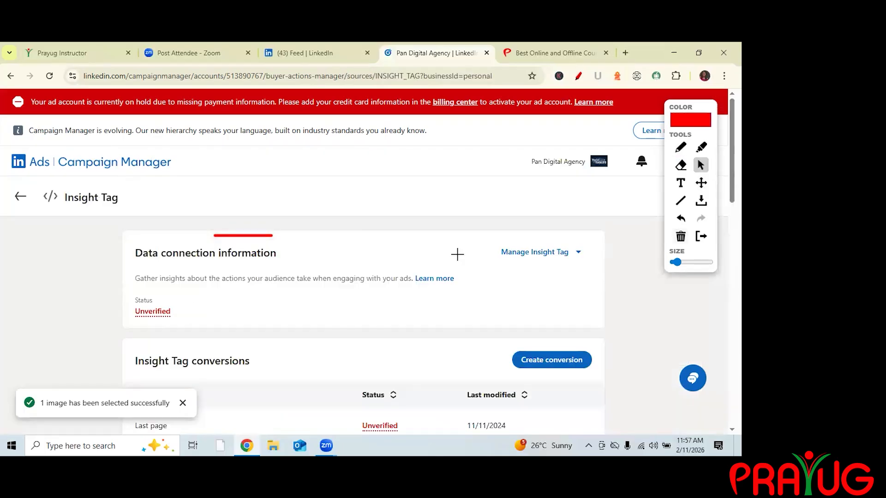
{"action": "scroll", "coordinate": [366, 319], "scroll_direction": "down", "scroll_amount": 5}
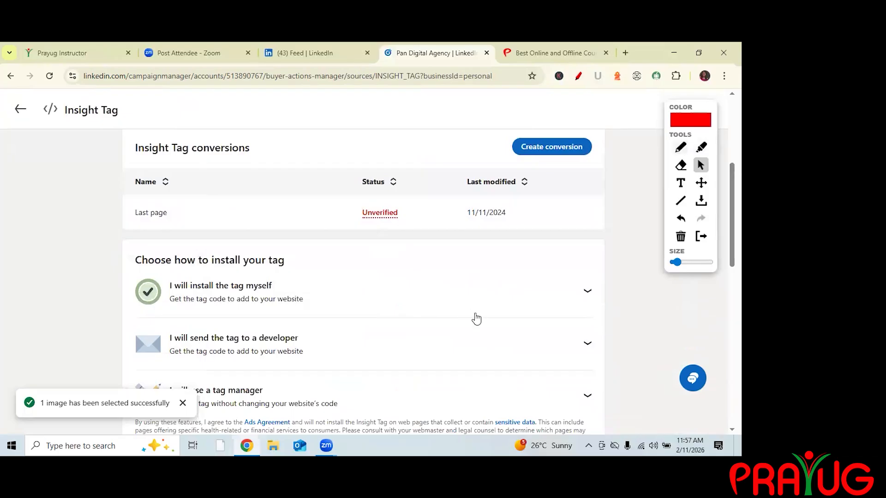
{"action": "key", "text": "p"}
{"action": "left_click_drag", "start_coordinate": [179, 316], "coordinate": [320, 302]}
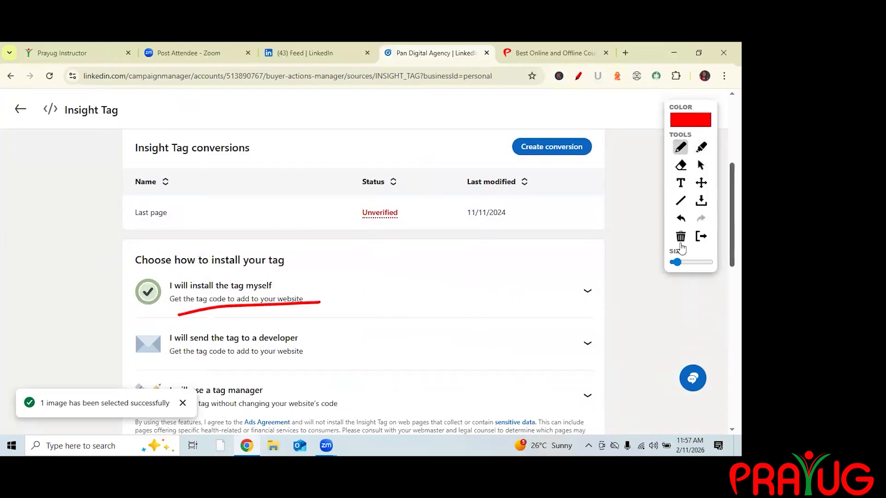
Choose to install the Insight Tag yourself, proceed through the website actions agreement, and bring the tag code into view.
{"action": "left_click", "coordinate": [701, 166]}
{"action": "left_click", "coordinate": [247, 291]}
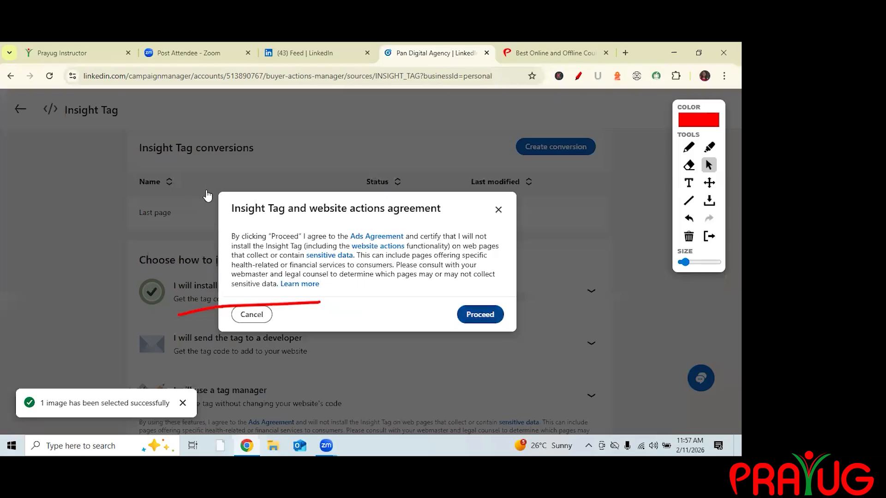
{"action": "left_click", "coordinate": [480, 315]}
{"action": "left_click", "coordinate": [681, 236]}
{"action": "scroll", "coordinate": [169, 357], "scroll_direction": "down", "scroll_amount": 5}
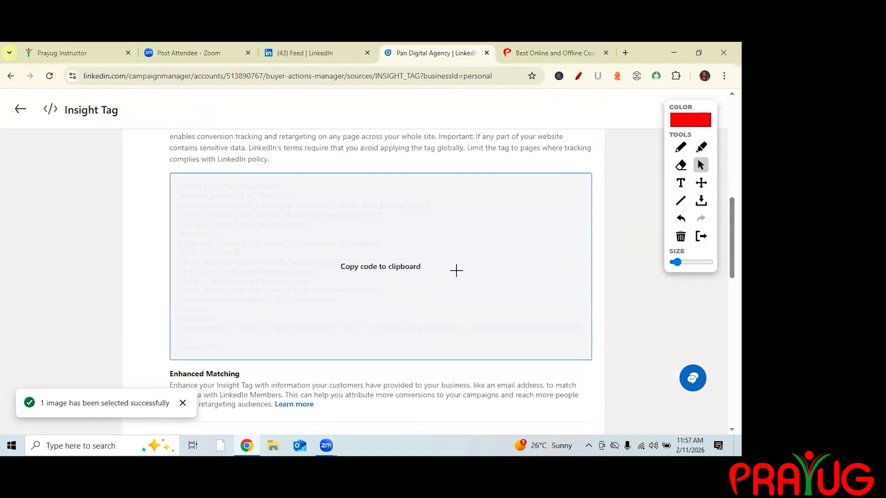
{"action": "left_click", "coordinate": [681, 147]}
{"action": "mouse_move", "coordinate": [166, 170]}
{"action": "left_mouse_down"}
{"action": "mouse_move", "coordinate": [186, 170]}
{"action": "mouse_move", "coordinate": [169, 258]}
{"action": "mouse_move", "coordinate": [169, 365]}
{"action": "mouse_move", "coordinate": [205, 362]}
{"action": "left_mouse_up"}
{"action": "mouse_move", "coordinate": [412, 257]}
{"action": "left_mouse_down"}
{"action": "mouse_move", "coordinate": [420, 282]}
{"action": "mouse_move", "coordinate": [456, 271]}
{"action": "mouse_move", "coordinate": [450, 243]}
{"action": "left_mouse_up"}
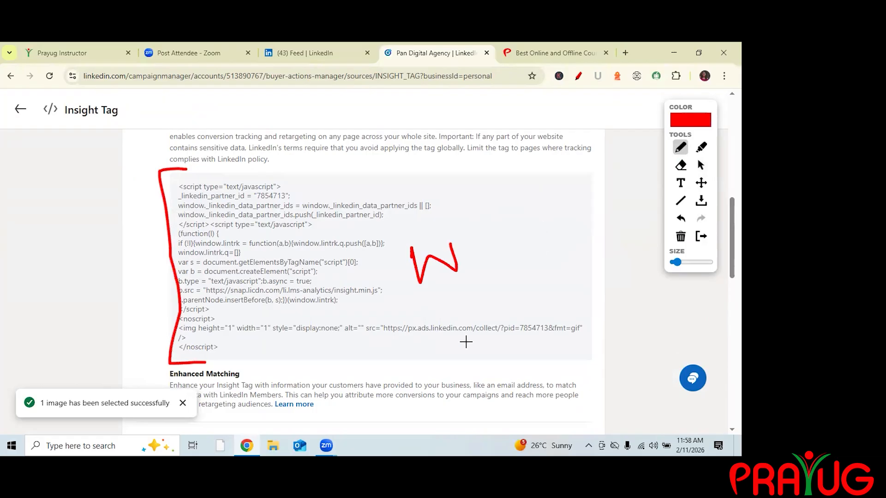
{"action": "mouse_move", "coordinate": [540, 192]}
{"action": "left_mouse_down"}
{"action": "mouse_move", "coordinate": [544, 240]}
{"action": "mouse_move", "coordinate": [590, 214]}
{"action": "mouse_move", "coordinate": [494, 206]}
{"action": "mouse_move", "coordinate": [476, 235]}
{"action": "mouse_move", "coordinate": [496, 227]}
{"action": "left_mouse_up"}
{"action": "left_click_drag", "start_coordinate": [487, 260], "coordinate": [543, 225]}
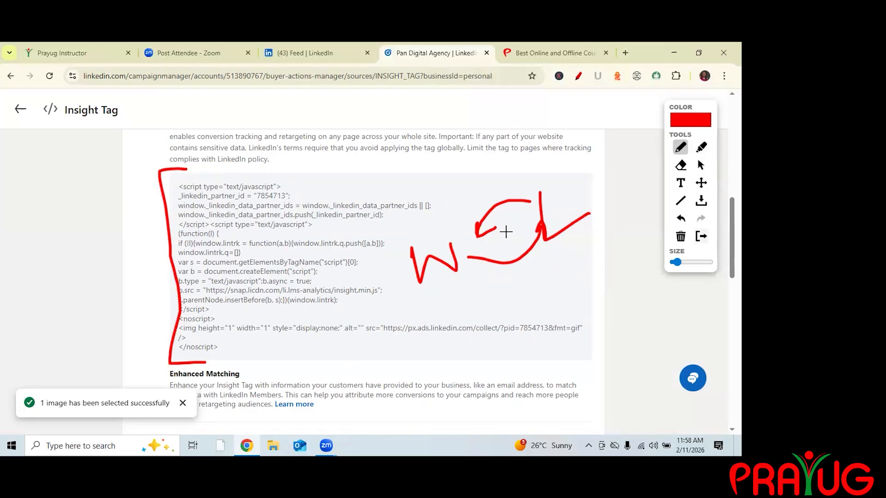
{"action": "mouse_move", "coordinate": [402, 244]}
{"action": "left_mouse_down"}
{"action": "mouse_move", "coordinate": [405, 269]}
{"action": "mouse_move", "coordinate": [402, 257]}
{"action": "left_mouse_up"}
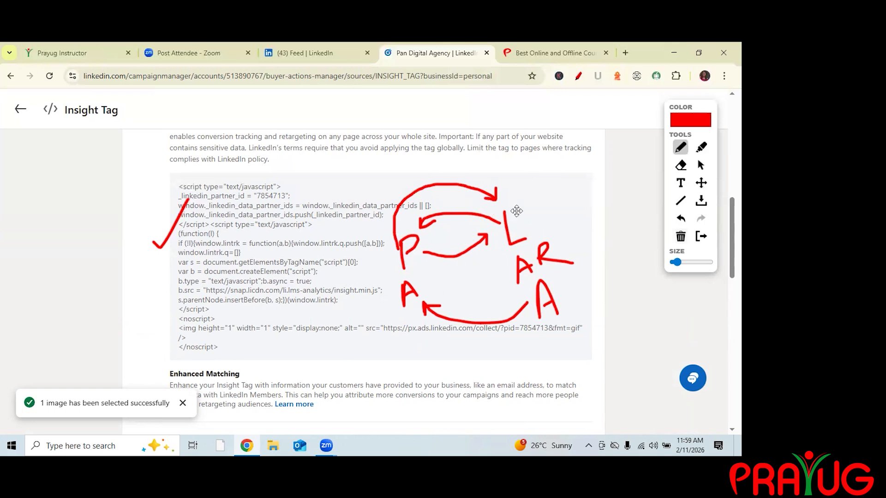
{"action": "left_click", "coordinate": [681, 236]}
{"action": "mouse_move", "coordinate": [402, 178]}
{"action": "left_mouse_down"}
{"action": "mouse_move", "coordinate": [446, 180]}
{"action": "mouse_move", "coordinate": [422, 295]}
{"action": "left_mouse_up"}
{"action": "mouse_move", "coordinate": [455, 207]}
{"action": "left_mouse_down"}
{"action": "mouse_move", "coordinate": [456, 226]}
{"action": "mouse_move", "coordinate": [479, 238]}
{"action": "mouse_move", "coordinate": [482, 209]}
{"action": "mouse_move", "coordinate": [523, 195]}
{"action": "mouse_move", "coordinate": [532, 227]}
{"action": "mouse_move", "coordinate": [519, 209]}
{"action": "mouse_move", "coordinate": [522, 224]}
{"action": "left_mouse_up"}
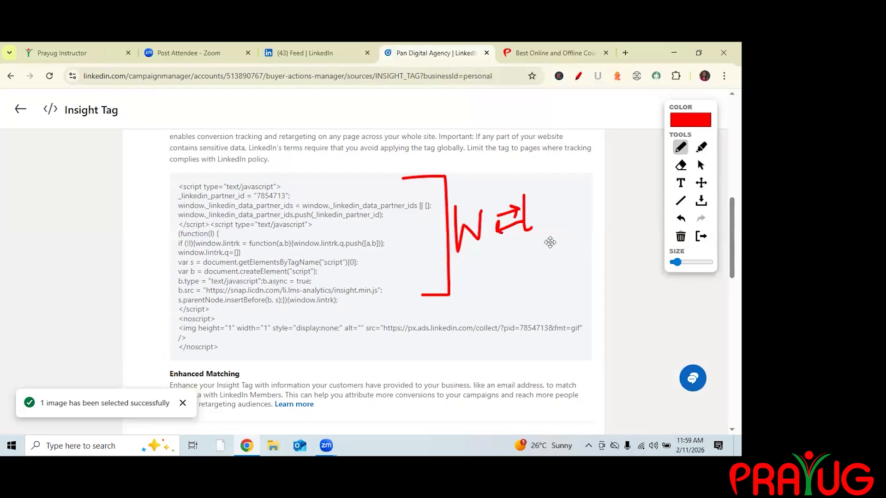
{"action": "mouse_move", "coordinate": [503, 285]}
{"action": "left_mouse_down"}
{"action": "mouse_move", "coordinate": [516, 248]}
{"action": "mouse_move", "coordinate": [502, 287]}
{"action": "left_mouse_up"}
{"action": "mouse_move", "coordinate": [549, 258]}
{"action": "left_mouse_down"}
{"action": "mouse_move", "coordinate": [564, 267]}
{"action": "mouse_move", "coordinate": [558, 254]}
{"action": "left_mouse_up"}
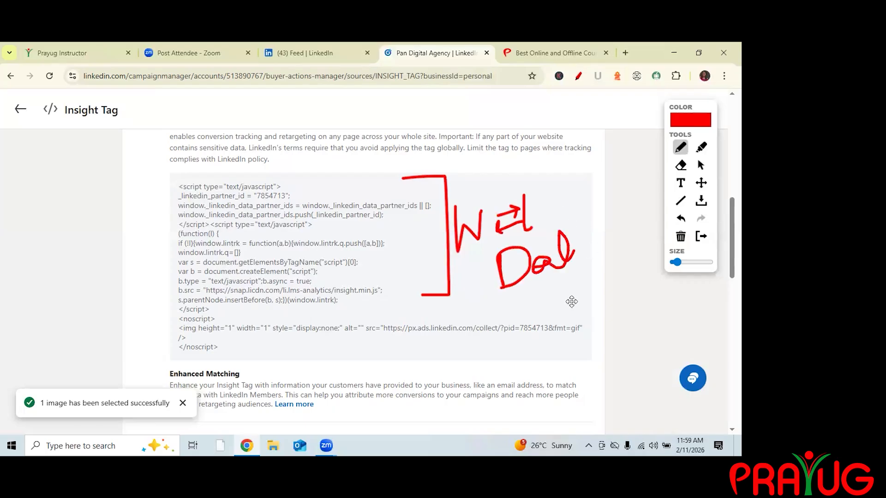
{"action": "left_click_drag", "start_coordinate": [576, 240], "coordinate": [593, 251]}
{"action": "left_click_drag", "start_coordinate": [549, 242], "coordinate": [584, 227]}
{"action": "left_click_drag", "start_coordinate": [542, 200], "coordinate": [564, 204]}
{"action": "left_click_drag", "start_coordinate": [559, 194], "coordinate": [551, 221]}
{"action": "mouse_move", "coordinate": [571, 302]}
{"action": "left_mouse_down"}
{"action": "mouse_move", "coordinate": [591, 313]}
{"action": "mouse_move", "coordinate": [569, 306]}
{"action": "left_mouse_up"}
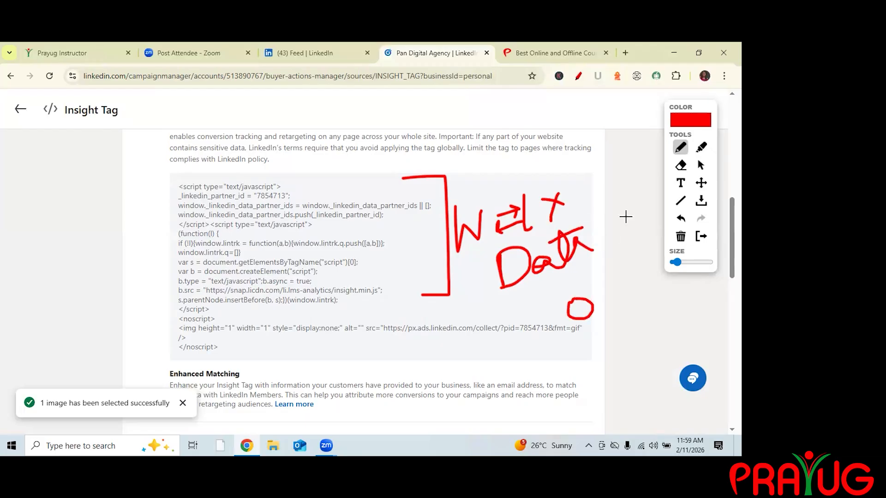
{"action": "left_click", "coordinate": [681, 236]}
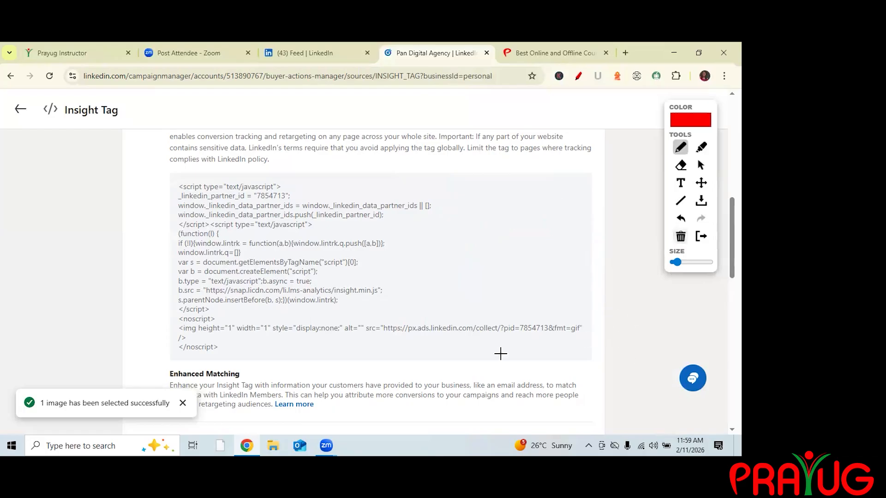
{"action": "left_click_drag", "start_coordinate": [576, 193], "coordinate": [640, 210]}
{"action": "mouse_move", "coordinate": [571, 272]}
{"action": "left_mouse_down"}
{"action": "mouse_move", "coordinate": [582, 301]}
{"action": "mouse_move", "coordinate": [587, 253]}
{"action": "mouse_move", "coordinate": [595, 272]}
{"action": "mouse_move", "coordinate": [585, 339]}
{"action": "mouse_move", "coordinate": [618, 344]}
{"action": "mouse_move", "coordinate": [632, 311]}
{"action": "mouse_move", "coordinate": [638, 360]}
{"action": "left_mouse_up"}
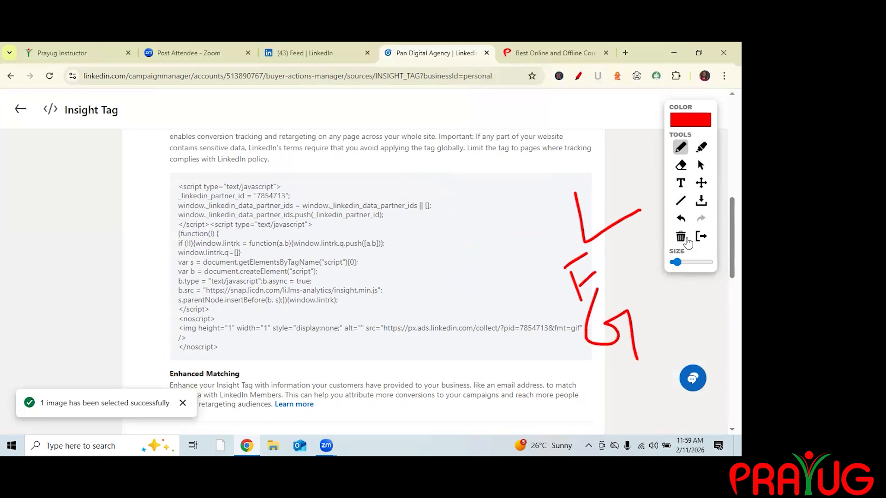
{"action": "left_click", "coordinate": [686, 239]}
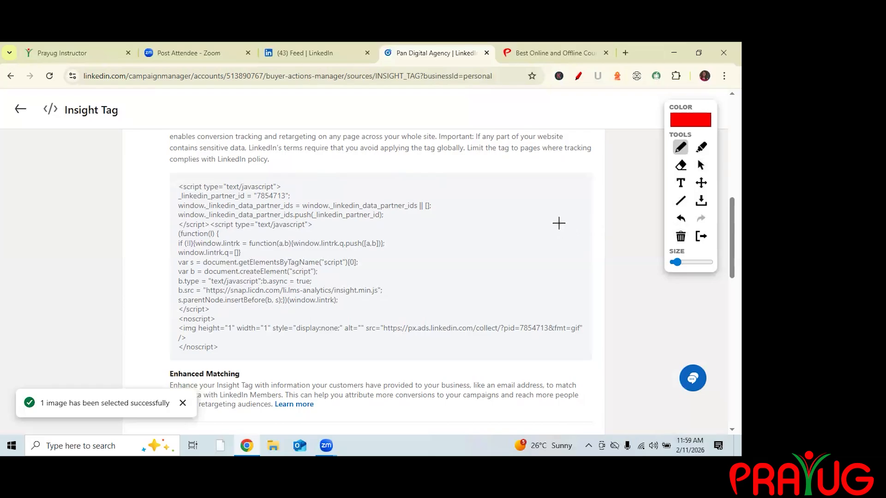
{"action": "mouse_move", "coordinate": [321, 175]}
{"action": "left_mouse_down"}
{"action": "mouse_move", "coordinate": [321, 199]}
{"action": "mouse_move", "coordinate": [336, 168]}
{"action": "mouse_move", "coordinate": [343, 200]}
{"action": "left_mouse_up"}
{"action": "mouse_move", "coordinate": [545, 207]}
{"action": "left_mouse_down"}
{"action": "mouse_move", "coordinate": [557, 249]}
{"action": "mouse_move", "coordinate": [571, 231]}
{"action": "mouse_move", "coordinate": [567, 219]}
{"action": "left_mouse_up"}
{"action": "mouse_move", "coordinate": [420, 248]}
{"action": "left_mouse_down"}
{"action": "mouse_move", "coordinate": [430, 284]}
{"action": "mouse_move", "coordinate": [436, 230]}
{"action": "mouse_move", "coordinate": [441, 243]}
{"action": "mouse_move", "coordinate": [423, 263]}
{"action": "left_mouse_up"}
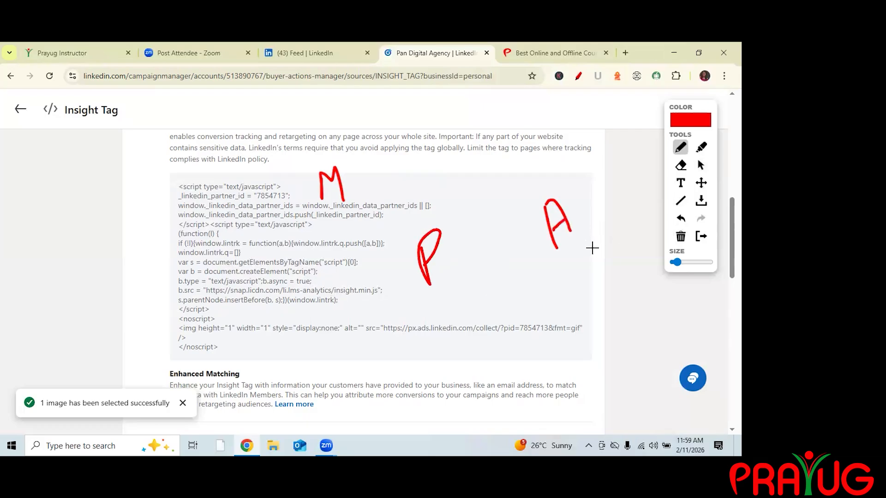
{"action": "mouse_move", "coordinate": [548, 222]}
{"action": "left_mouse_down"}
{"action": "mouse_move", "coordinate": [491, 223]}
{"action": "mouse_move", "coordinate": [453, 249]}
{"action": "mouse_move", "coordinate": [470, 251]}
{"action": "left_mouse_up"}
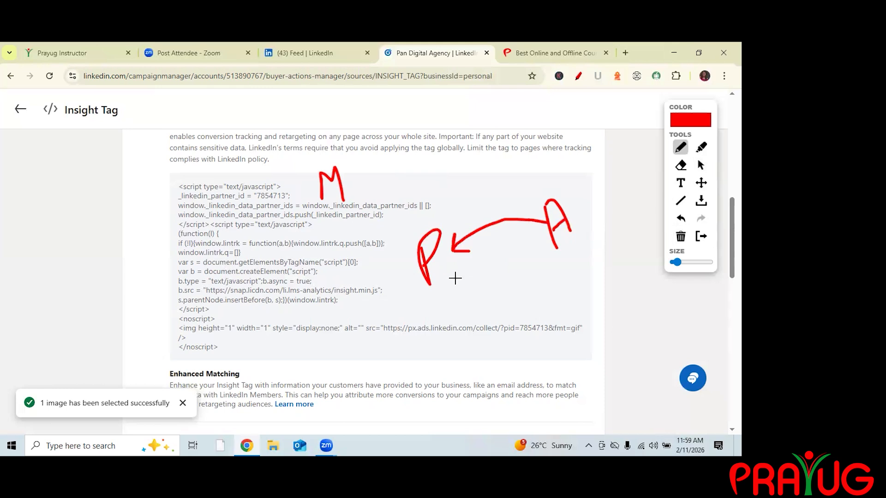
{"action": "mouse_move", "coordinate": [593, 239]}
{"action": "left_mouse_down"}
{"action": "mouse_move", "coordinate": [592, 256]}
{"action": "mouse_move", "coordinate": [592, 244]}
{"action": "mouse_move", "coordinate": [609, 232]}
{"action": "left_mouse_up"}
{"action": "mouse_move", "coordinate": [256, 262]}
{"action": "left_mouse_down"}
{"action": "mouse_move", "coordinate": [274, 272]}
{"action": "mouse_move", "coordinate": [318, 121]}
{"action": "left_mouse_up"}
{"action": "mouse_move", "coordinate": [445, 277]}
{"action": "left_mouse_down"}
{"action": "mouse_move", "coordinate": [543, 259]}
{"action": "mouse_move", "coordinate": [545, 247]}
{"action": "left_mouse_up"}
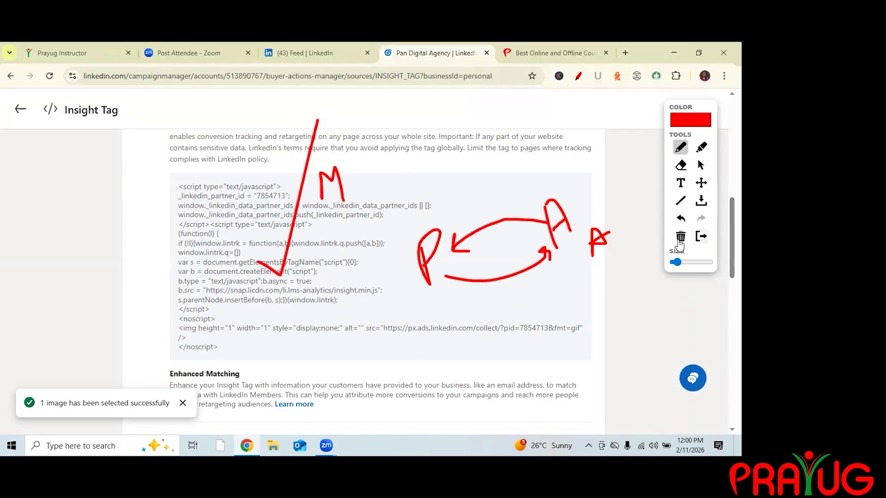
{"action": "left_click", "coordinate": [680, 244]}
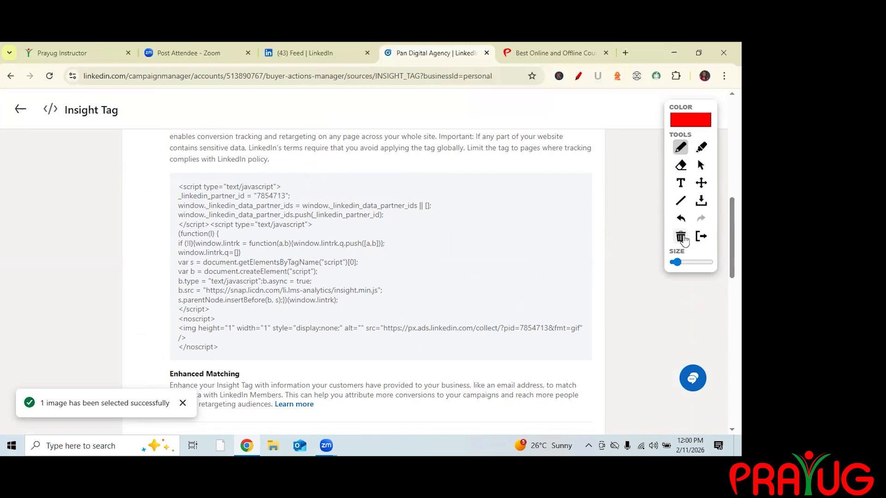
{"action": "mouse_move", "coordinate": [135, 278]}
{"action": "left_mouse_down"}
{"action": "mouse_move", "coordinate": [159, 296]}
{"action": "mouse_move", "coordinate": [234, 140]}
{"action": "left_mouse_up"}
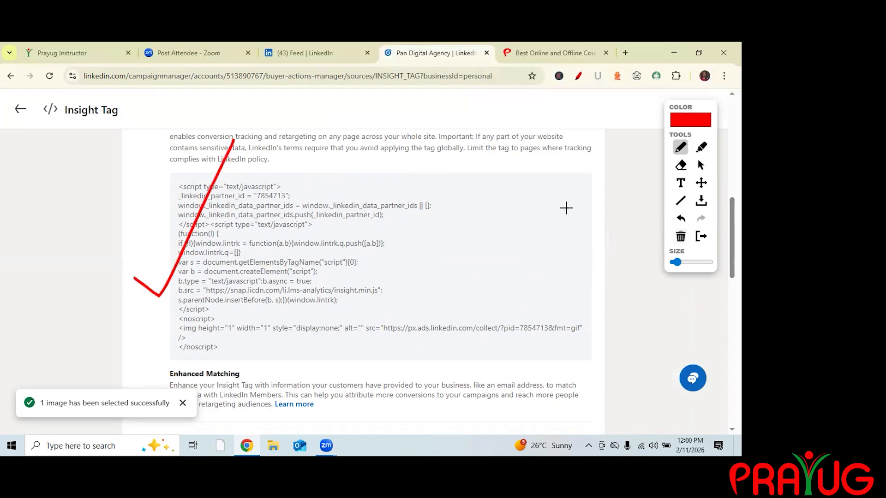
{"action": "left_click", "coordinate": [680, 237]}
{"action": "mouse_move", "coordinate": [446, 244]}
{"action": "left_mouse_down"}
{"action": "mouse_move", "coordinate": [471, 274]}
{"action": "mouse_move", "coordinate": [492, 231]}
{"action": "mouse_move", "coordinate": [508, 263]}
{"action": "mouse_move", "coordinate": [546, 232]}
{"action": "left_mouse_up"}
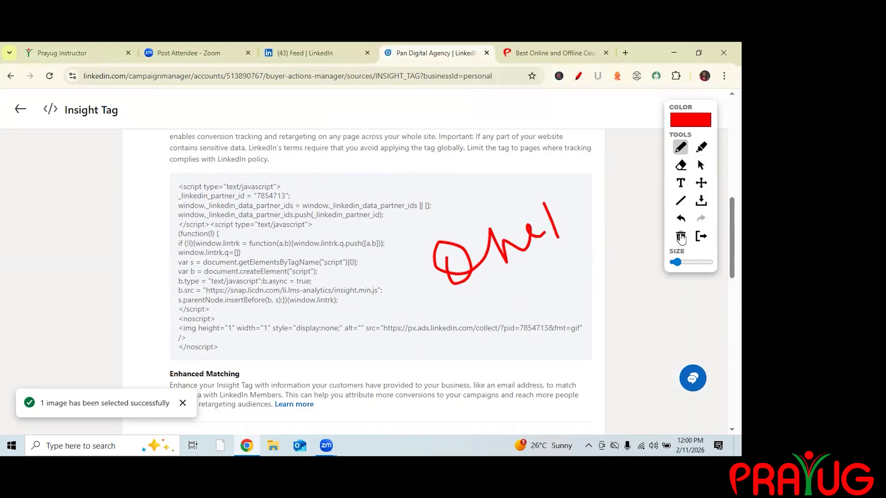
{"action": "mouse_move", "coordinate": [564, 204]}
{"action": "left_mouse_down"}
{"action": "mouse_move", "coordinate": [600, 171]}
{"action": "mouse_move", "coordinate": [618, 180]}
{"action": "left_mouse_up"}
{"action": "left_click_drag", "start_coordinate": [443, 352], "coordinate": [622, 199]}
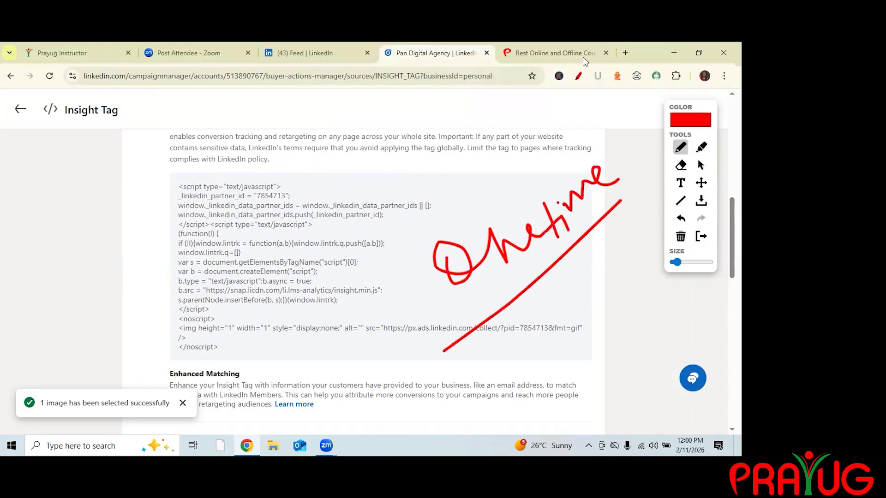
{"action": "left_click", "coordinate": [680, 237]}
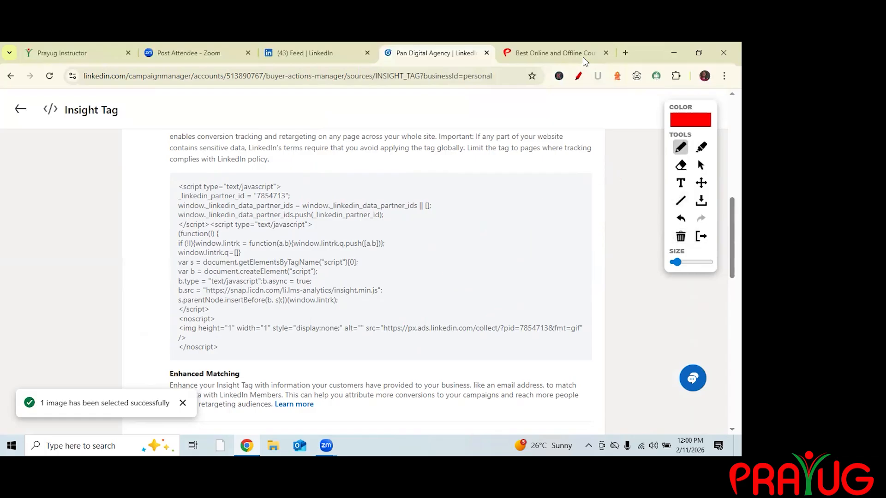
{"action": "left_click", "coordinate": [701, 165]}
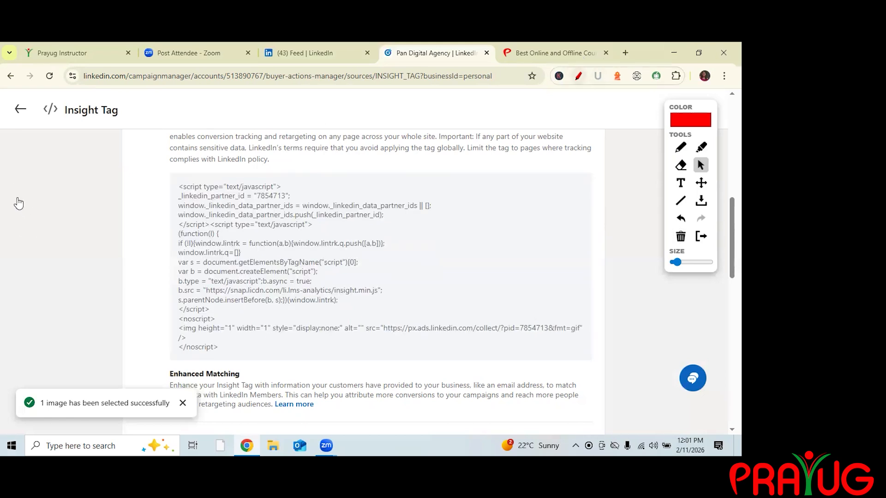
{"action": "scroll", "coordinate": [18, 199], "scroll_direction": "up", "scroll_amount": 8}
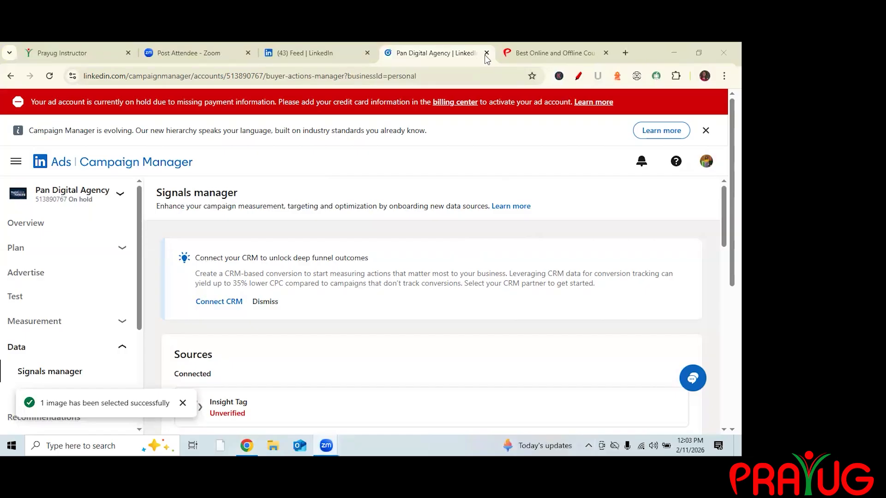
Close the LinkedIn Feed tab and the Best Online and Offline Courses tab in the browser.
{"action": "left_click", "coordinate": [454, 244]}
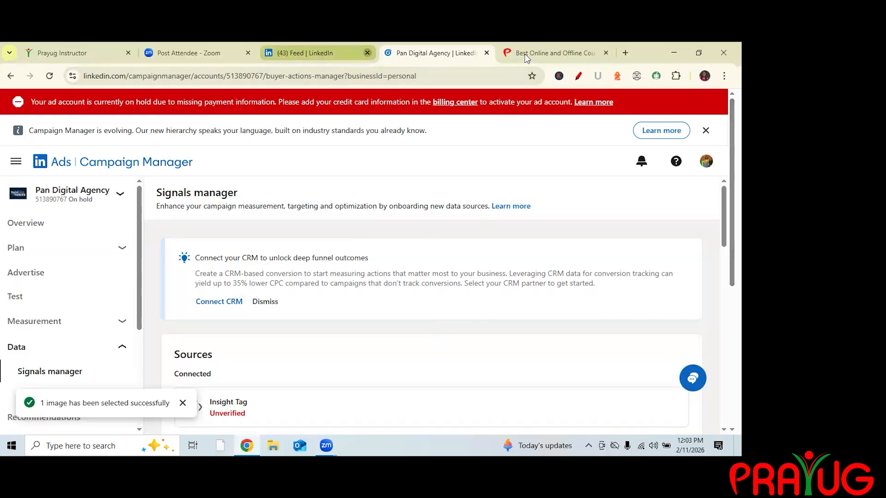
{"action": "left_click", "coordinate": [367, 53]}
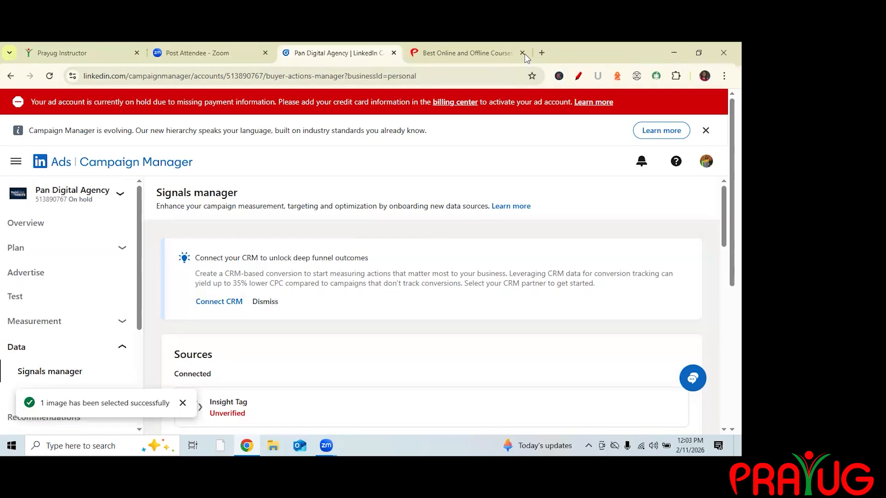
{"action": "left_click", "coordinate": [523, 53]}
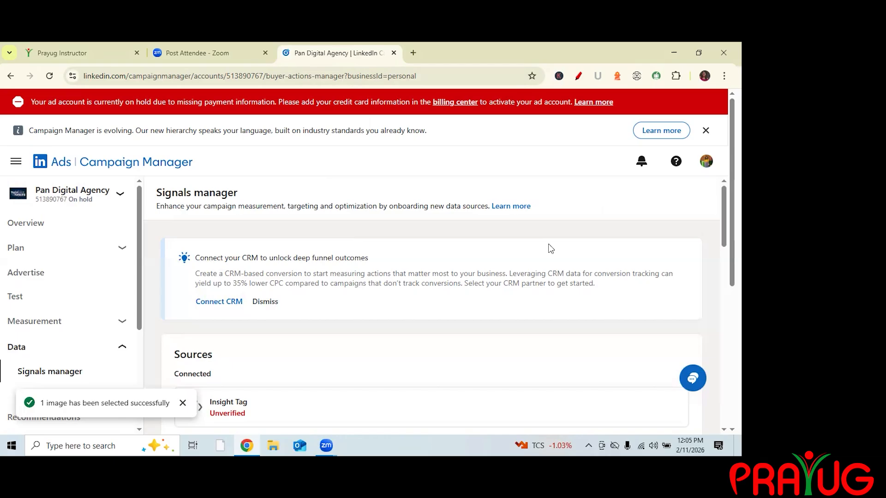
{"action": "left_click", "coordinate": [451, 402]}
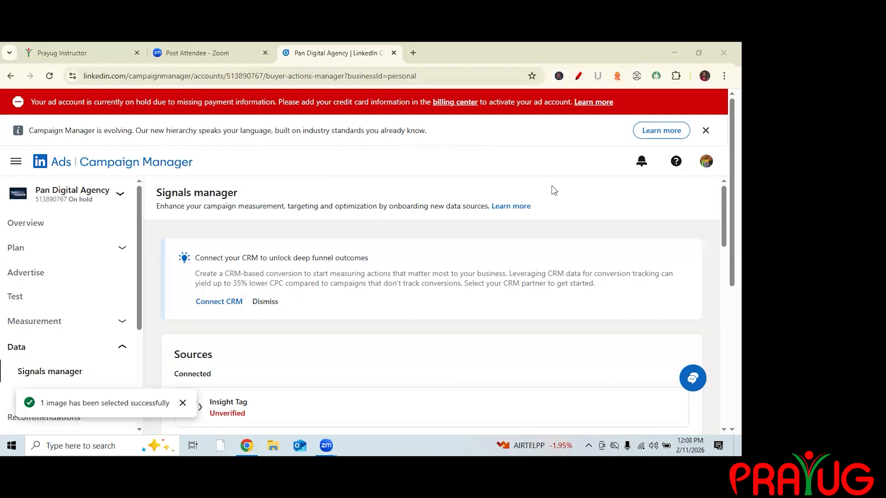
{"action": "left_click_drag", "start_coordinate": [520, 284], "coordinate": [507, 273]}
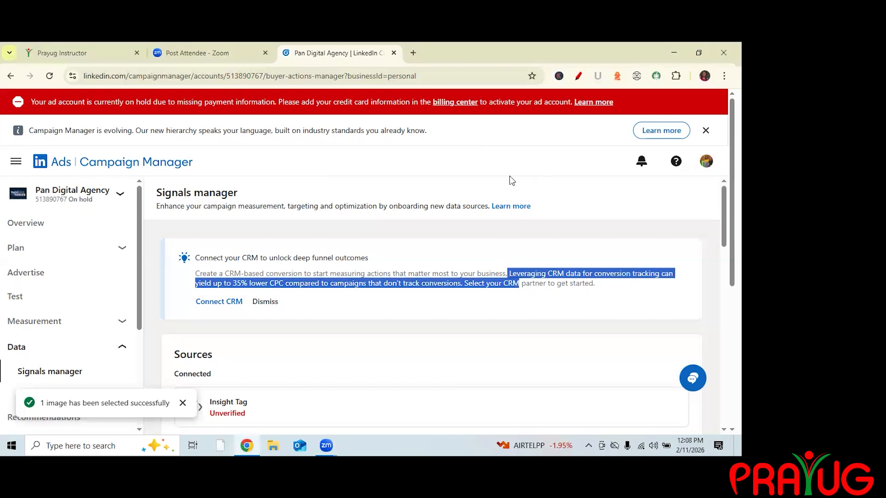